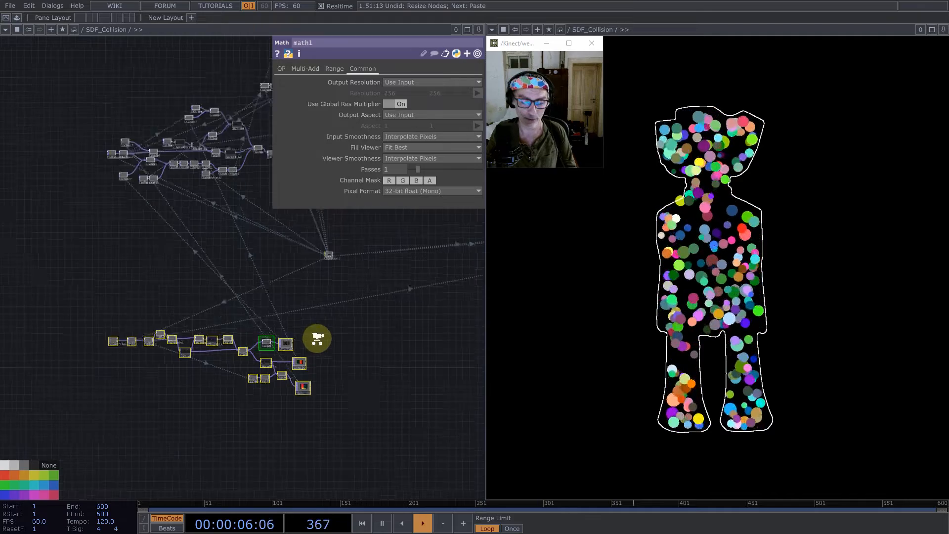
- Review the SDF component links in the description of the JFA trick video
key("h")
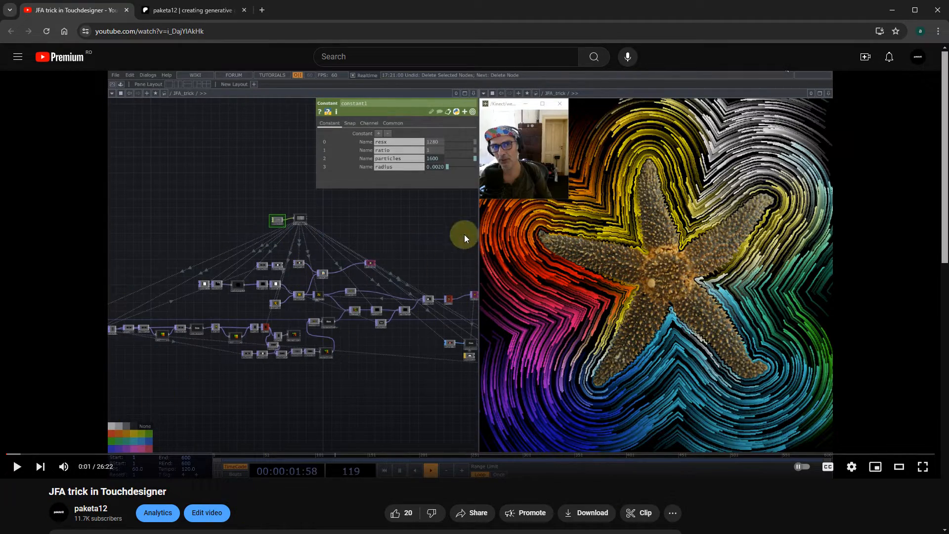
scroll(346, 230, "down", 3)
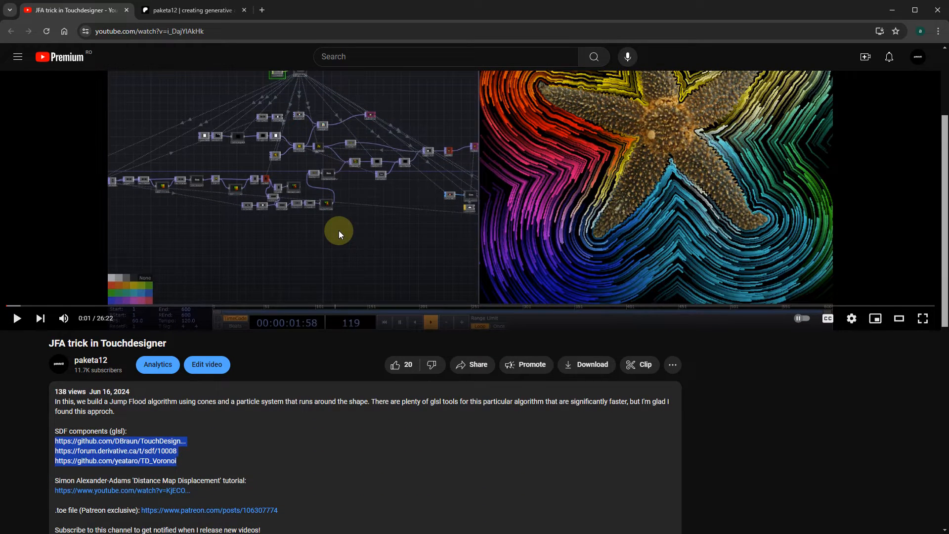
scroll(339, 231, "down", 3)
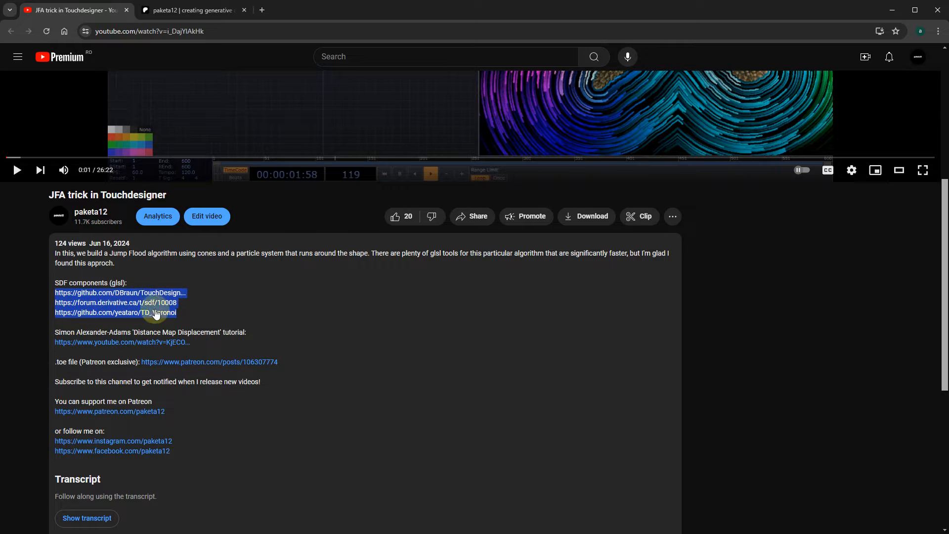
scroll(345, 325, "up", 5)
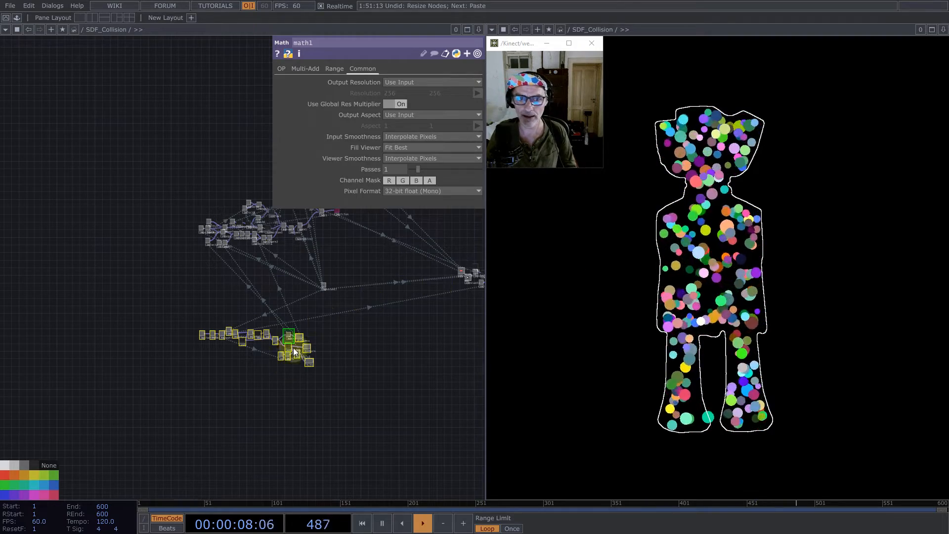
- Go up from SDF_Collision to the root network and close the second pane showing the particle figure
scroll(272, 321, "down", 5)
scroll(307, 289, "down", 10)
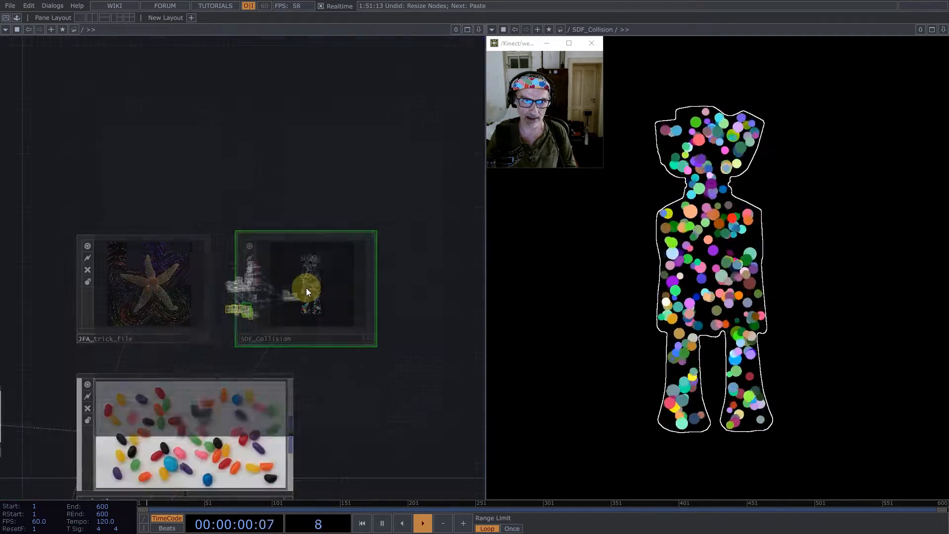
right_click(846, 39)
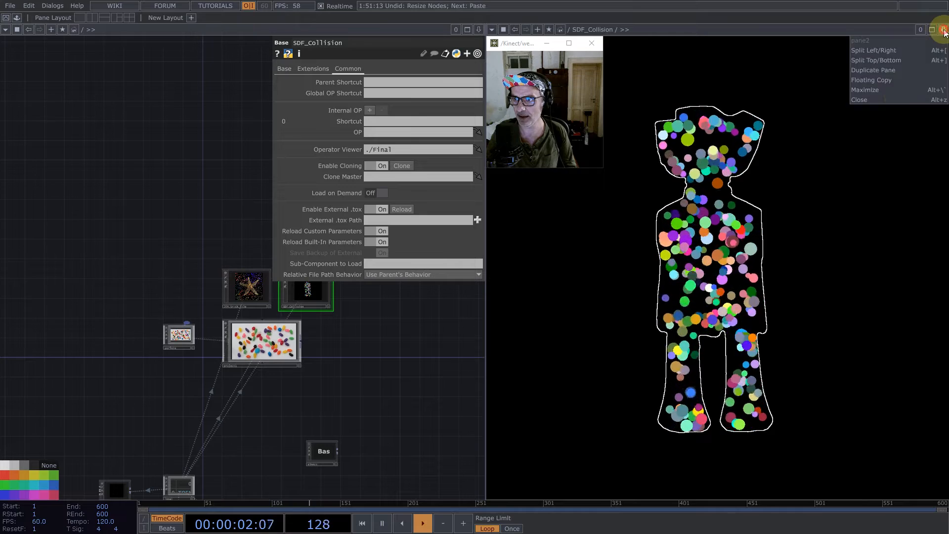
left_click(899, 94)
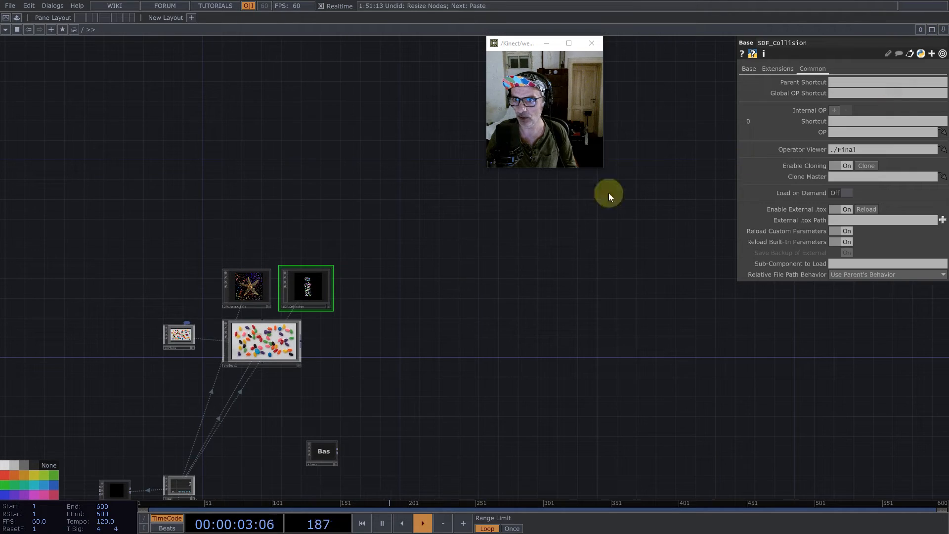
- Enter JFA_trick_file and copy the lower JFA node chain together with the CHOP null that feeds it
double_click(250, 288)
left_click_drag(279, 299, 350, 249)
left_click_drag(142, 185, 162, 218)
left_click_drag(98, 198, 538, 474)
key("ctrl+c")
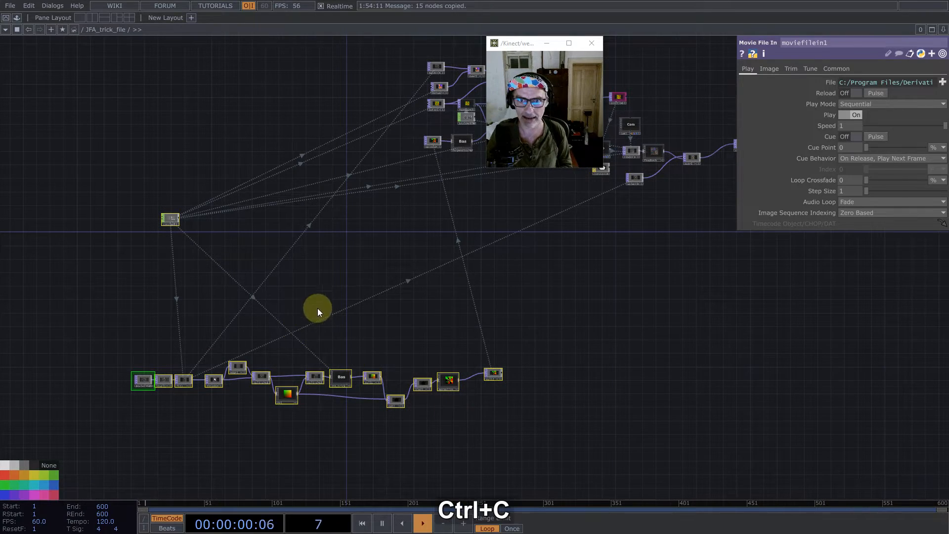
- Go into project1 and delete all of its default operators
scroll(321, 336, "down", 6)
scroll(396, 274, "down", 6)
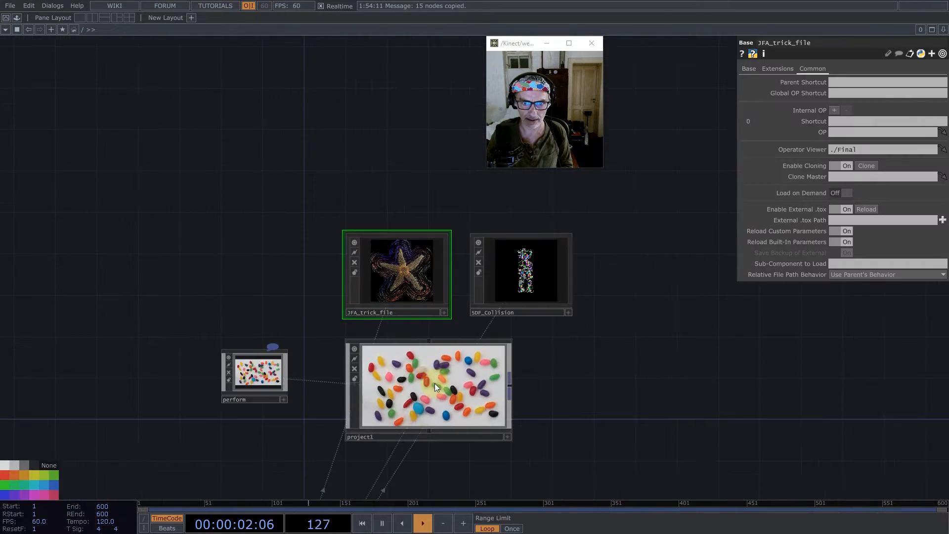
scroll(435, 385, "up", 6)
left_click_drag(335, 373, 383, 333)
scroll(384, 332, "down", 6)
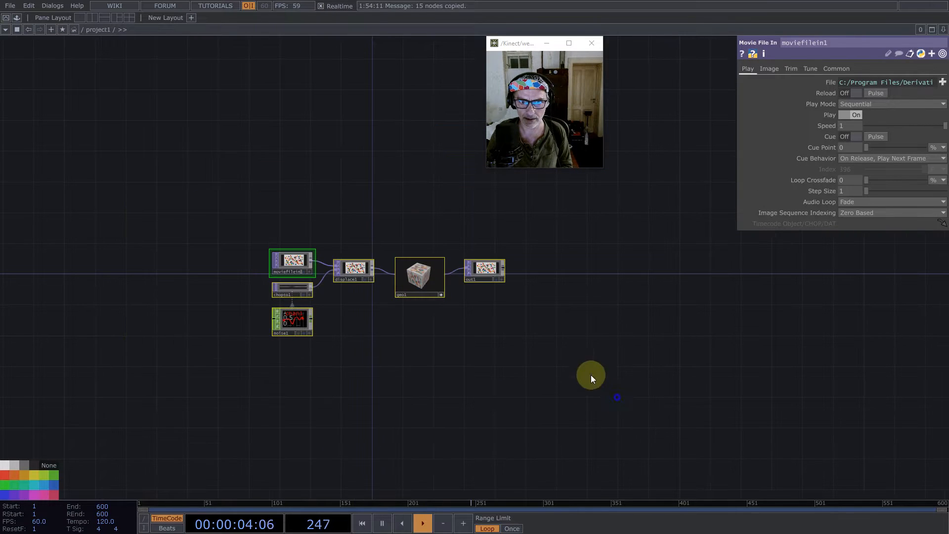
key("Delete")
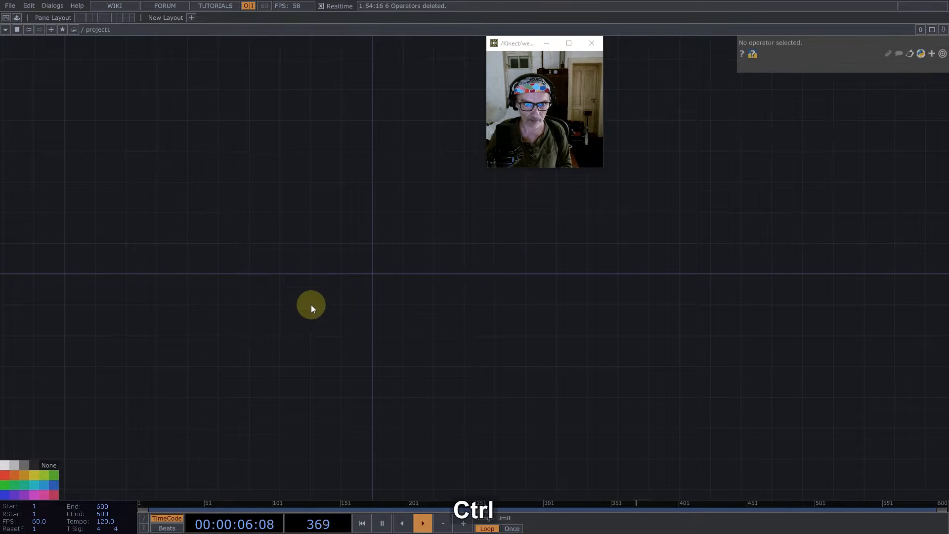
- Paste the copied JFA node chain into the empty project1 network
key("ctrl+v")
left_click_drag(433, 256, 258, 365)
scroll(259, 333, "down", 2)
scroll(477, 340, "down", 3)
scroll(536, 355, "up", 6)
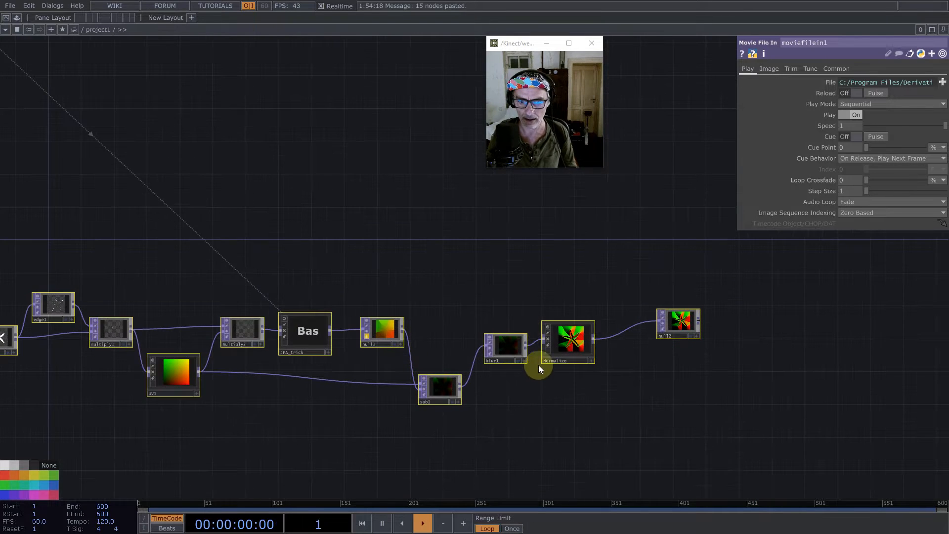
- Connect sub1 directly to null2, delete blur1 and move Normalize below the chain
left_click(485, 379)
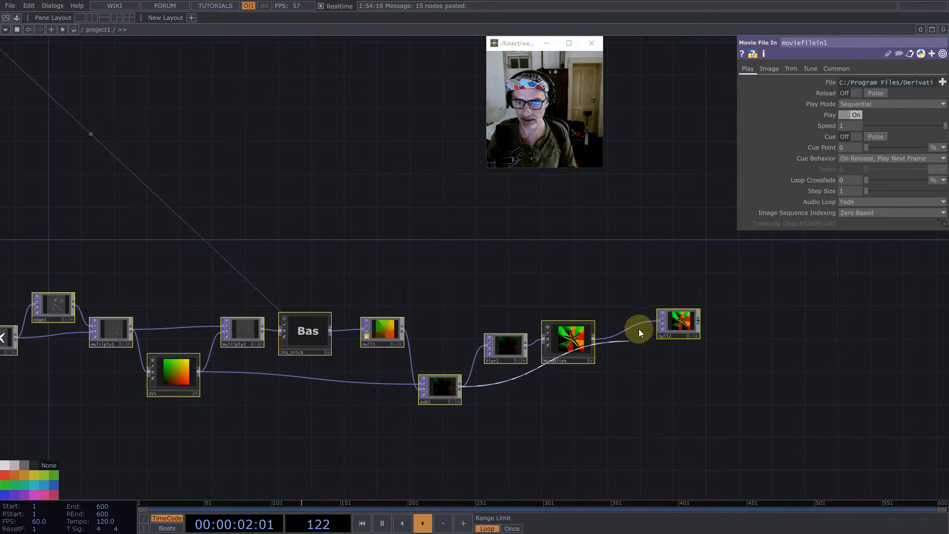
left_click(655, 322)
left_click(515, 345)
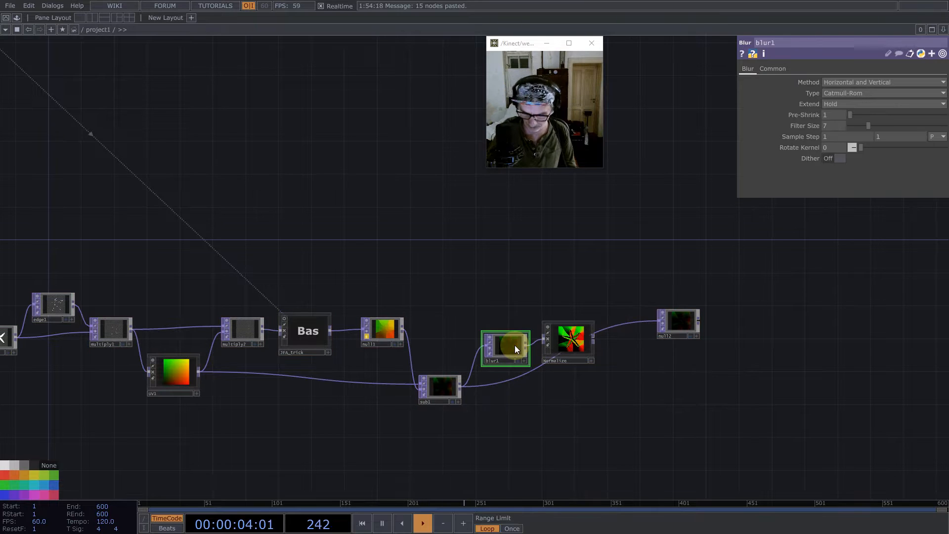
key("BackSpace")
left_click_drag(575, 348, 526, 473)
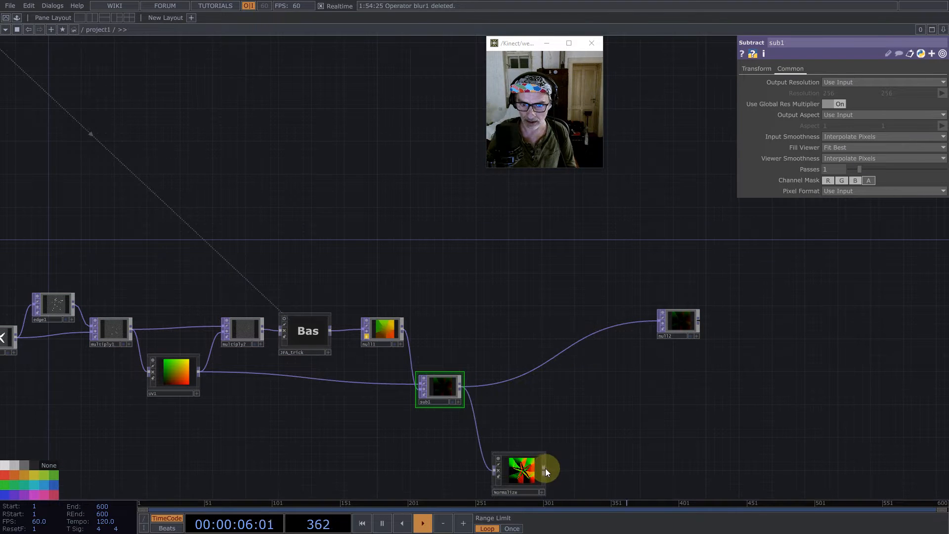
- Add a Null TOP to the output of Normalize
middle_click(546, 468)
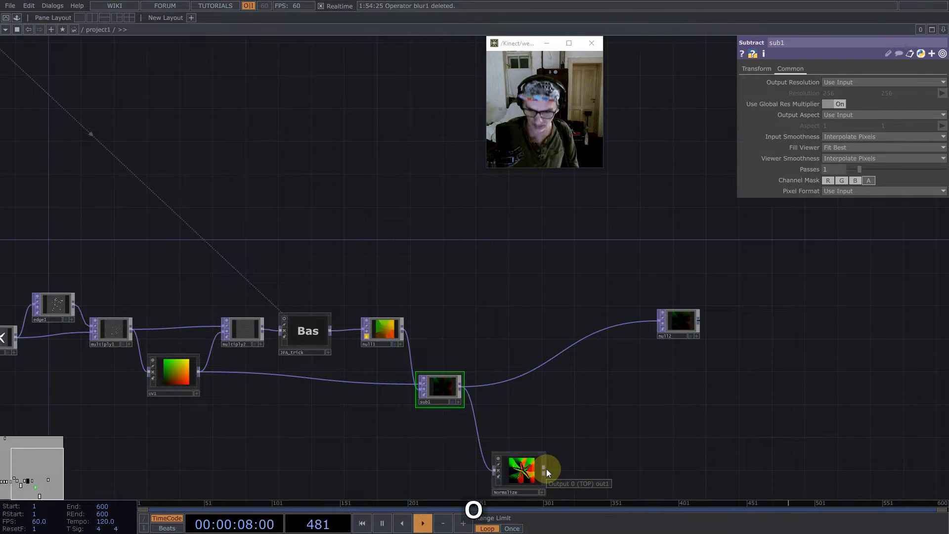
right_click(547, 469)
type("nul;")
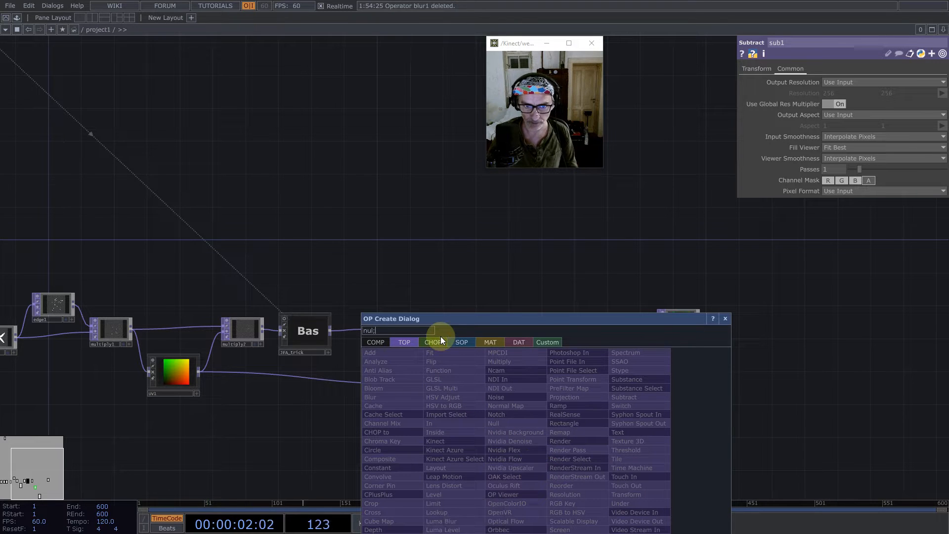
key("BackSpace")
left_click(497, 424)
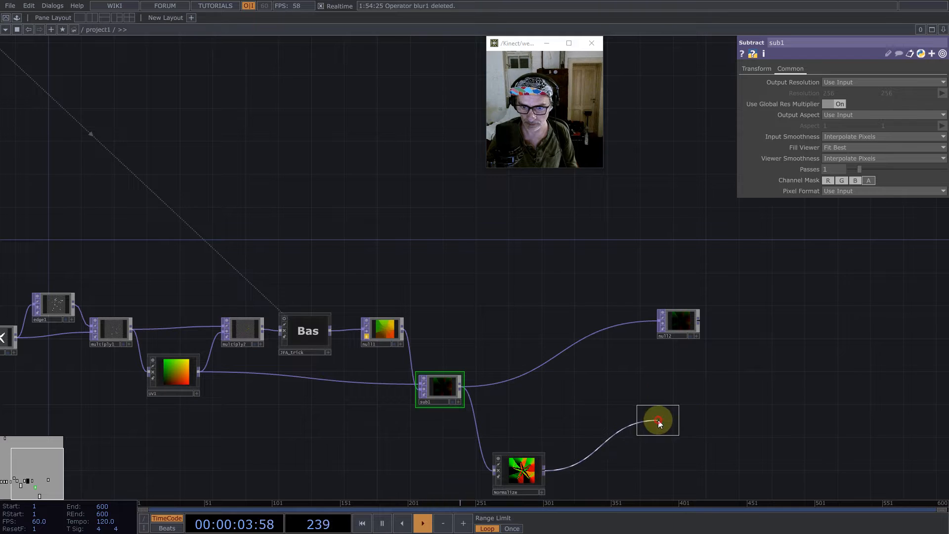
left_click(657, 419)
- Insert a Math TOP between sub1 and null2
right_click(576, 342)
left_click(576, 341)
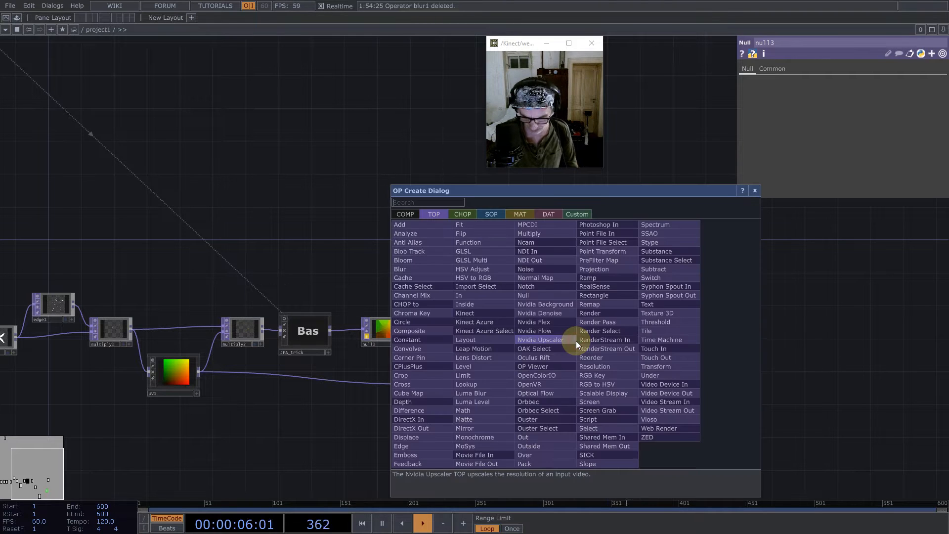
type("math")
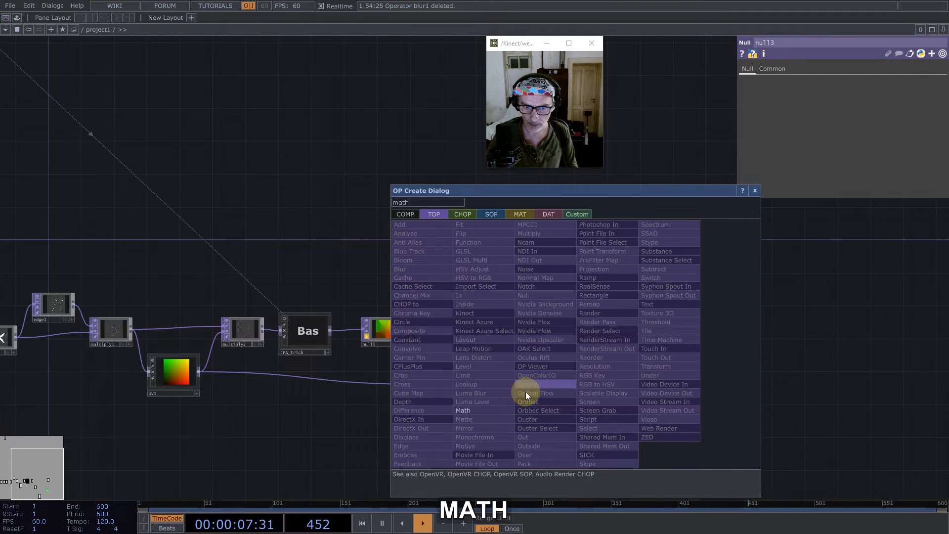
left_click(487, 409)
left_click(554, 325)
- Make math1 combine its channels by Length without alpha, with a 32-bit float (Mono) pixel format
left_click(866, 105)
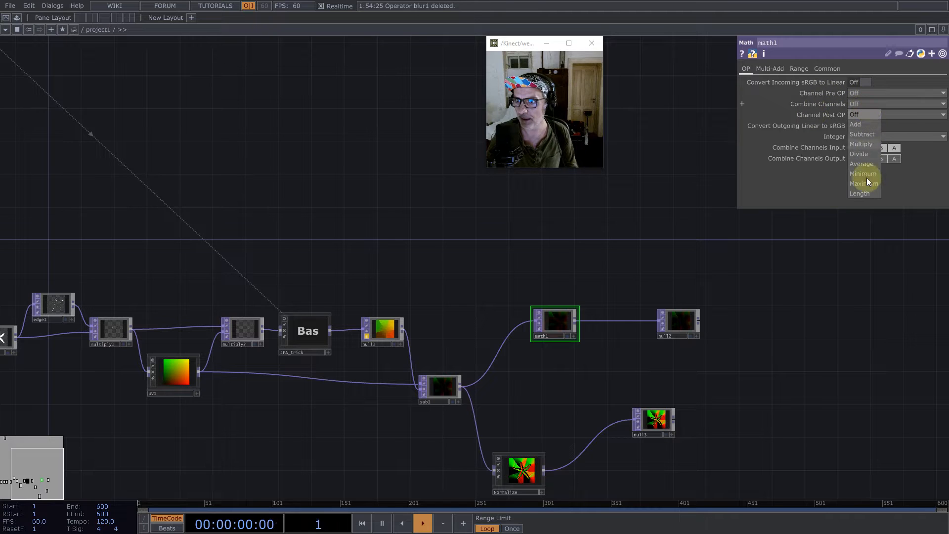
left_click(867, 177)
left_click(896, 148)
left_click(827, 69)
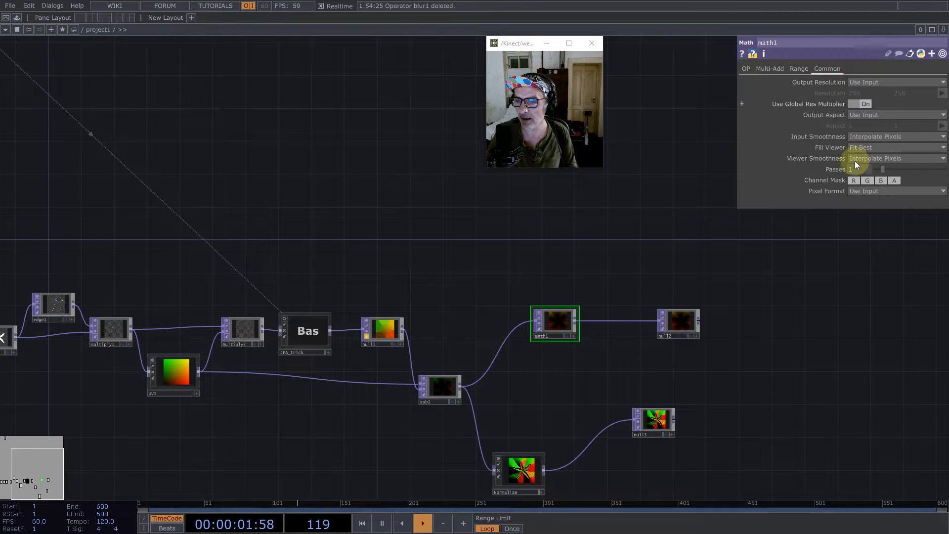
left_click(870, 191)
left_click(878, 310)
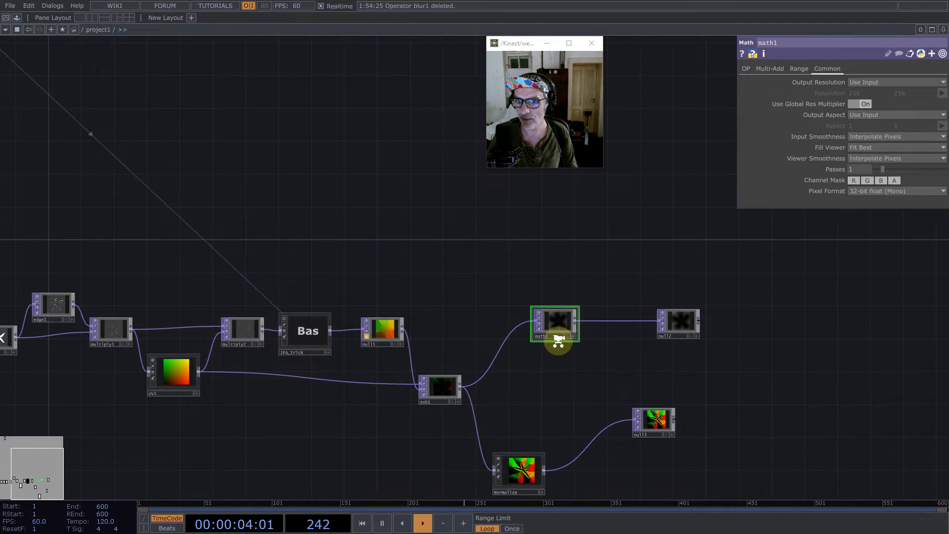
- Enlarge the null2 and null3 nodes at the ends of the two branches
scroll(556, 340, "up", 5)
scroll(446, 259, "down", 5)
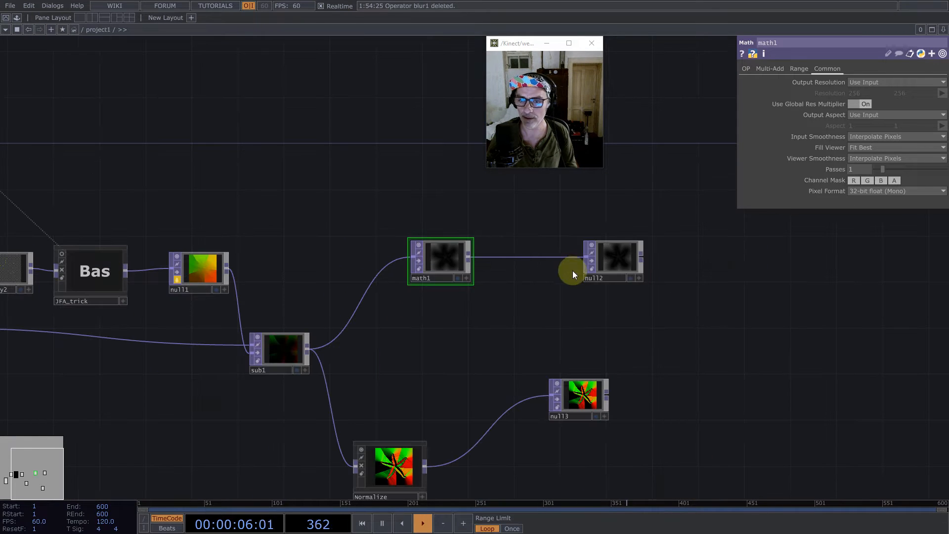
key("Caps_Lock")
left_click_drag(622, 239, 654, 216)
left_click_drag(596, 393, 651, 346)
key("Caps_Lock")
- Rename the null after math1 to distance and the null after Normalize to normals
left_click(587, 277)
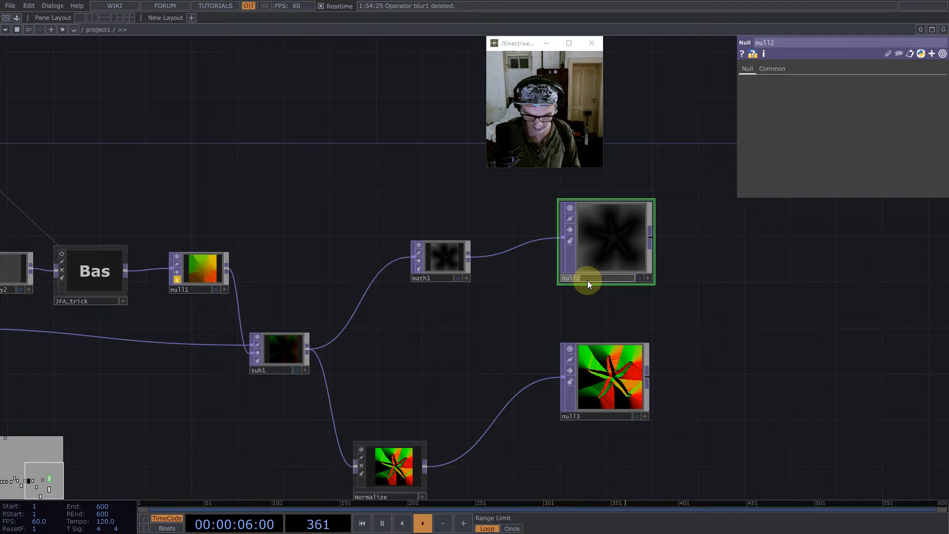
type("distance")
key("Return")
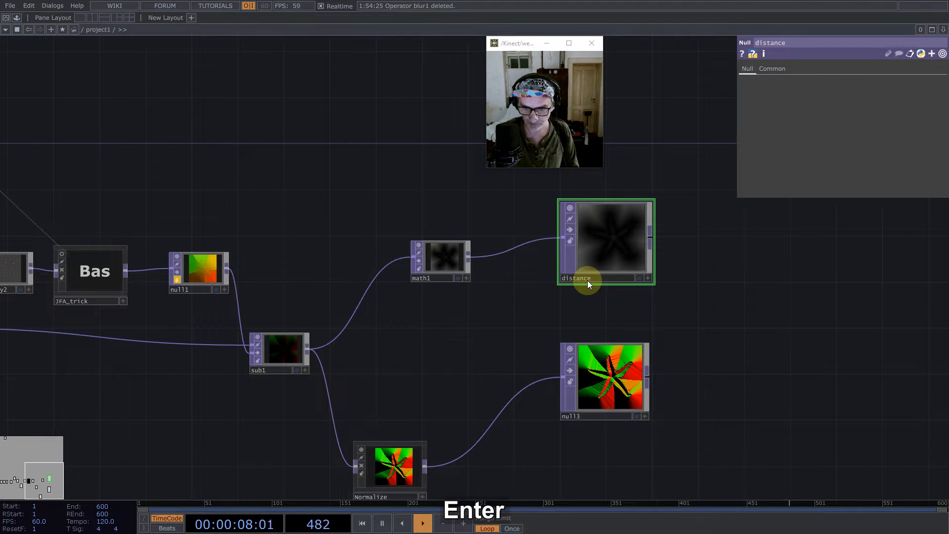
left_click(586, 414)
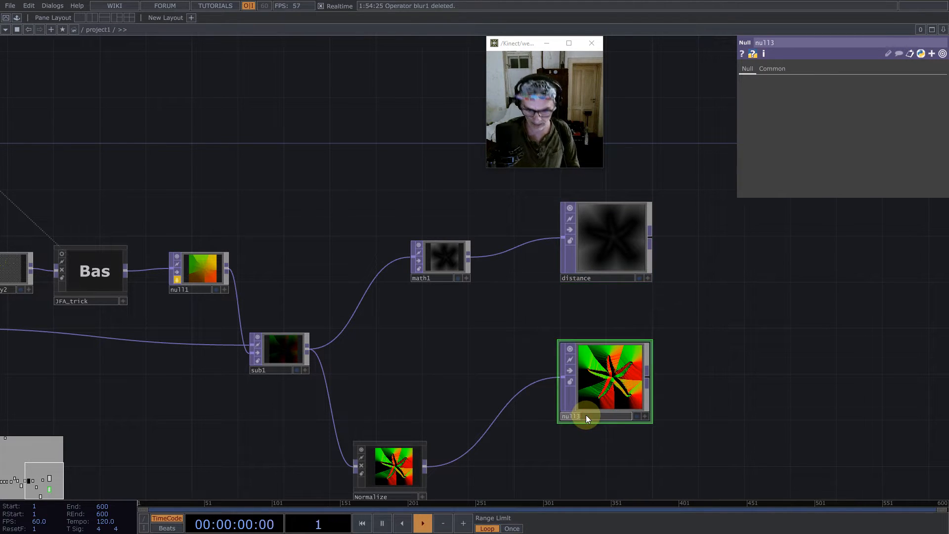
type("nor")
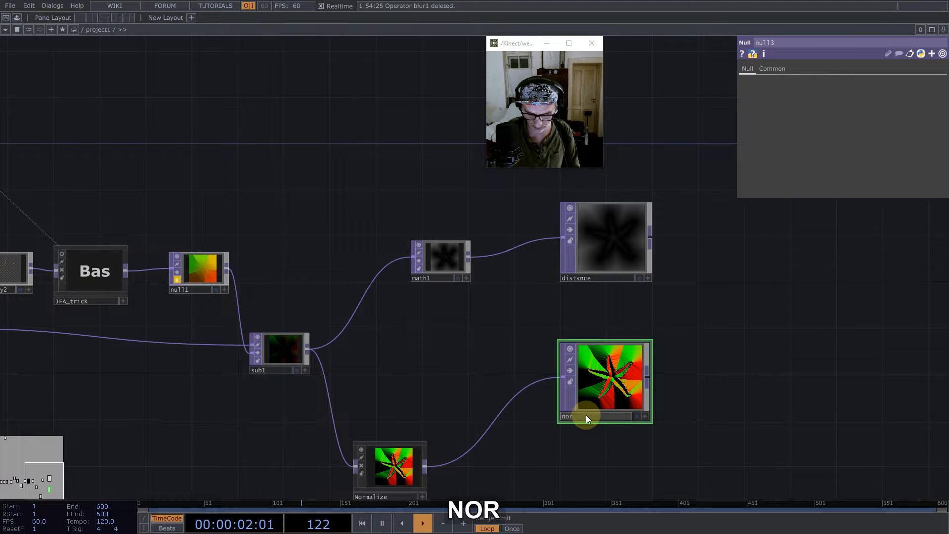
type("mals")
key("Return")
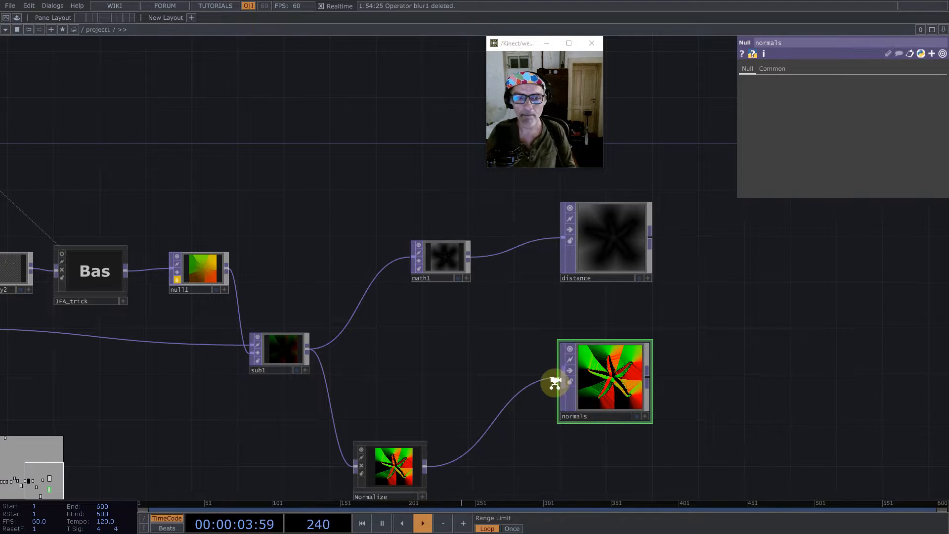
- Tidy the network by repositioning math1, Normalize, sub1 and the CHOP null above the chain
scroll(554, 382, "down", 5)
left_click_drag(554, 382, 509, 402)
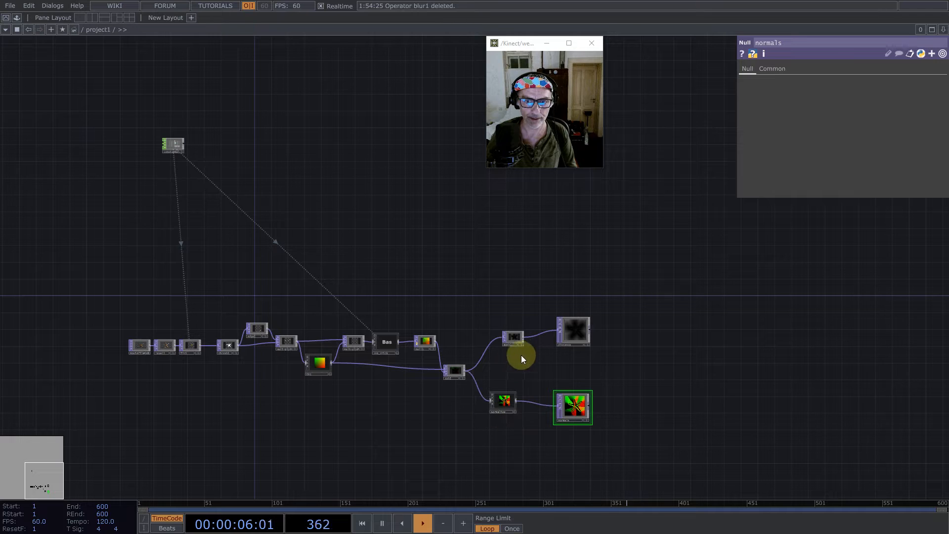
left_click_drag(522, 338, 533, 328)
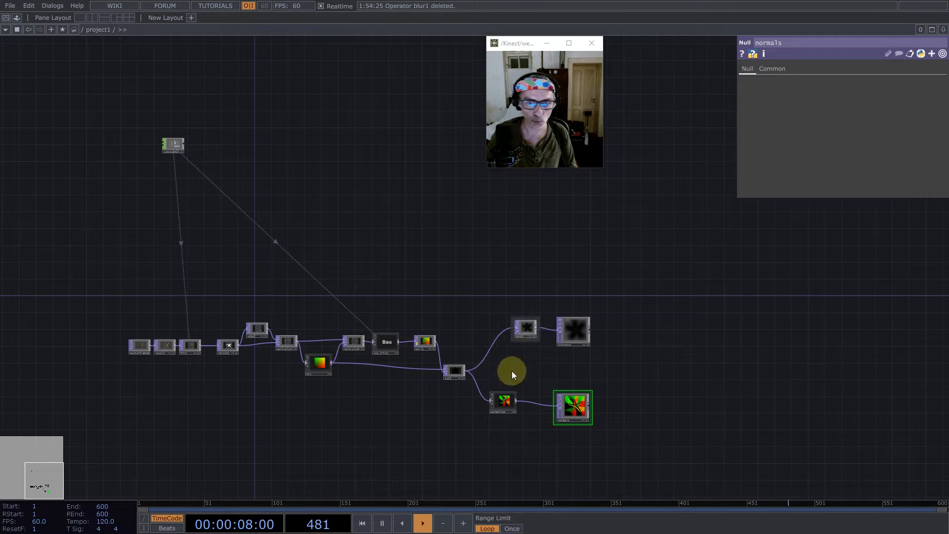
left_click_drag(502, 399, 514, 398)
left_click_drag(456, 371, 464, 362)
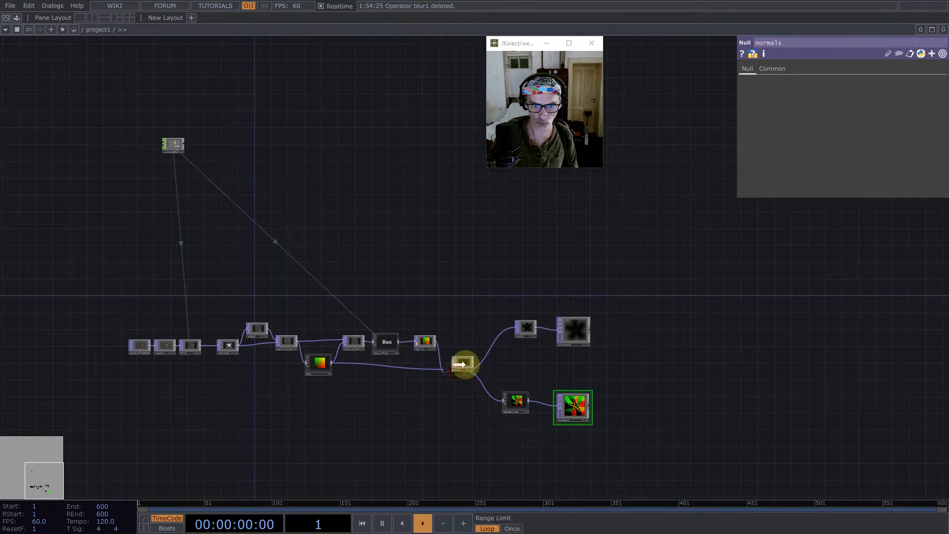
left_click_drag(326, 358, 326, 363)
left_click_drag(441, 288, 481, 338)
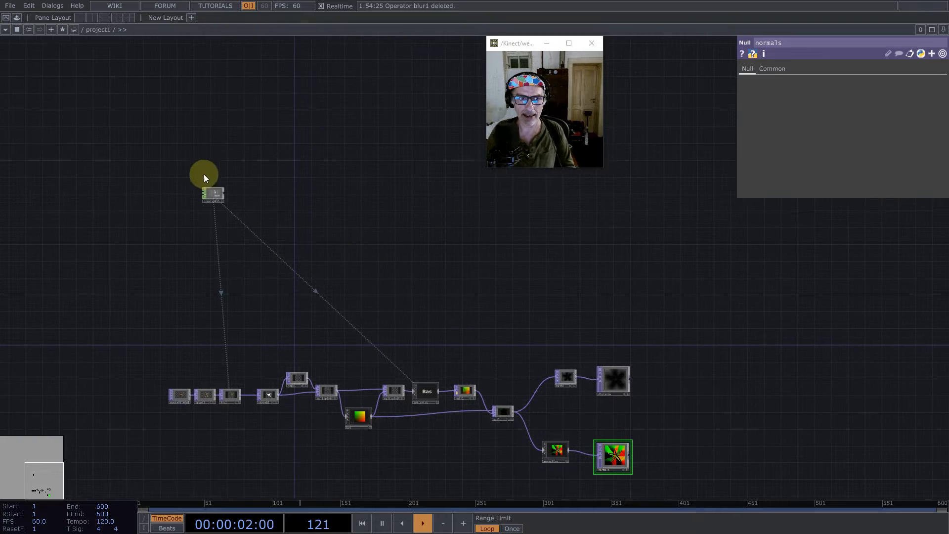
left_click_drag(212, 193, 288, 213)
- Add a Noise TOP in the empty area above the JFA chain, near the Constant CHOP
left_click_drag(408, 231, 349, 323)
left_click_drag(382, 276, 383, 305)
left_click_drag(346, 236, 333, 216)
key("Tab")
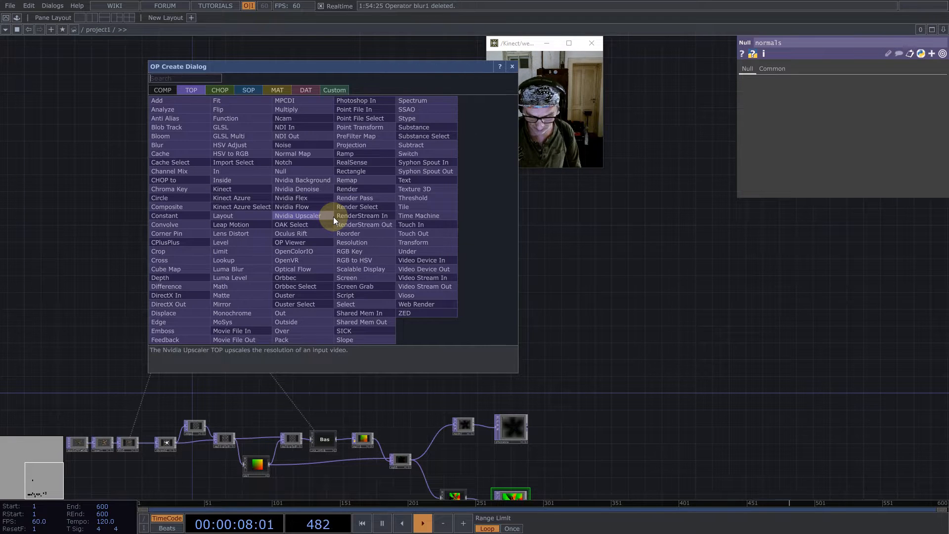
type("noise")
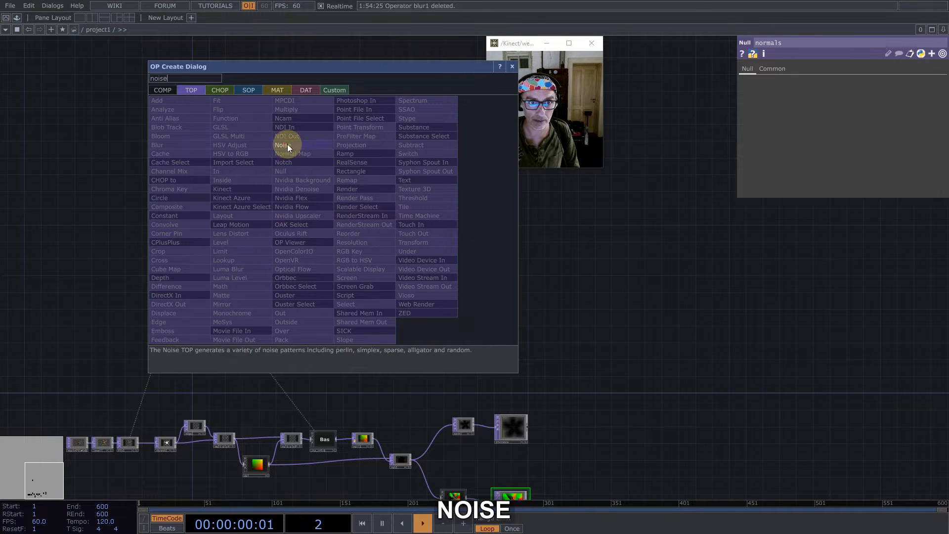
left_click(288, 147)
left_click(341, 226)
- Export constant1's pmap channel to both noise1 resolution values and set noise1's pixel format to 32-bit float (RG)
right_click(182, 262)
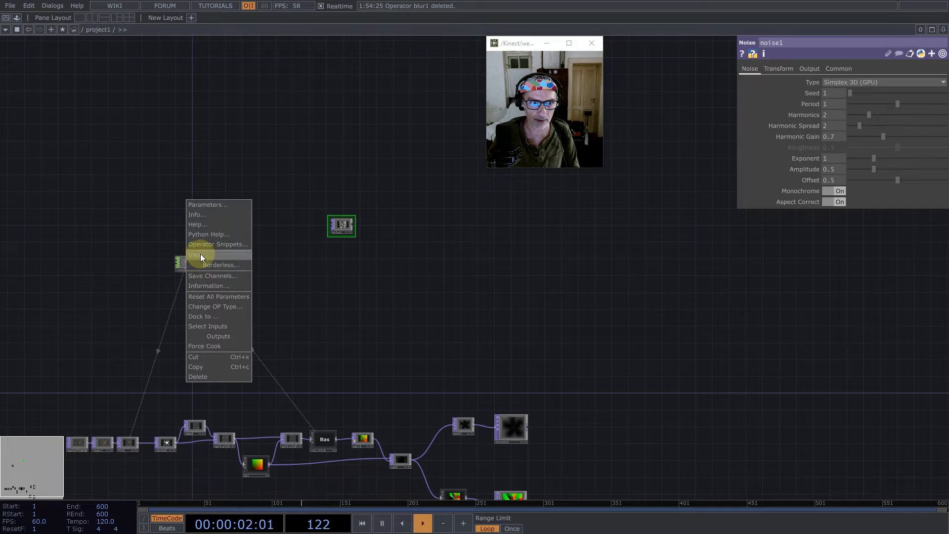
left_click(200, 253)
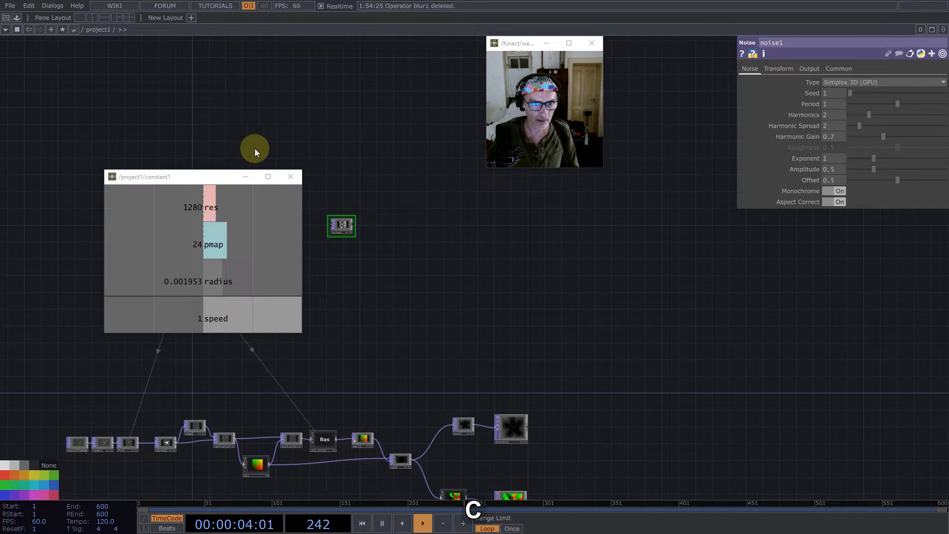
left_click_drag(245, 239, 816, 95)
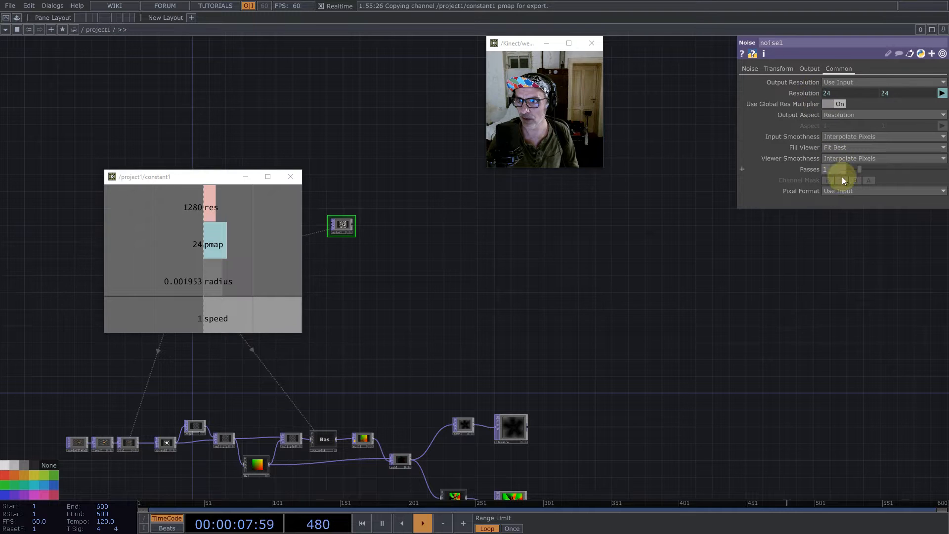
left_click(847, 191)
left_click(867, 351)
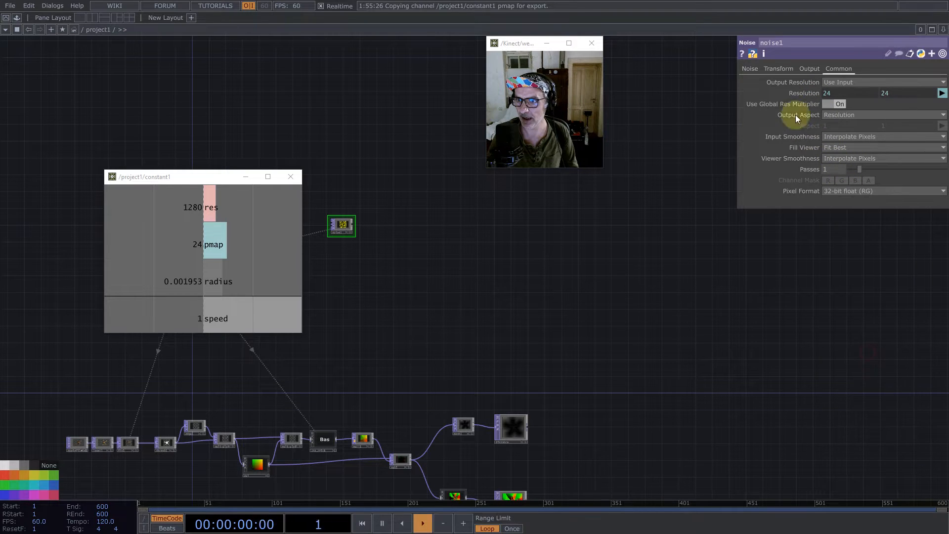
- Turn Monochrome off and set the type to Random (GPU) on noise1, shifting the node slightly within the network
left_click(749, 69)
left_click(841, 191)
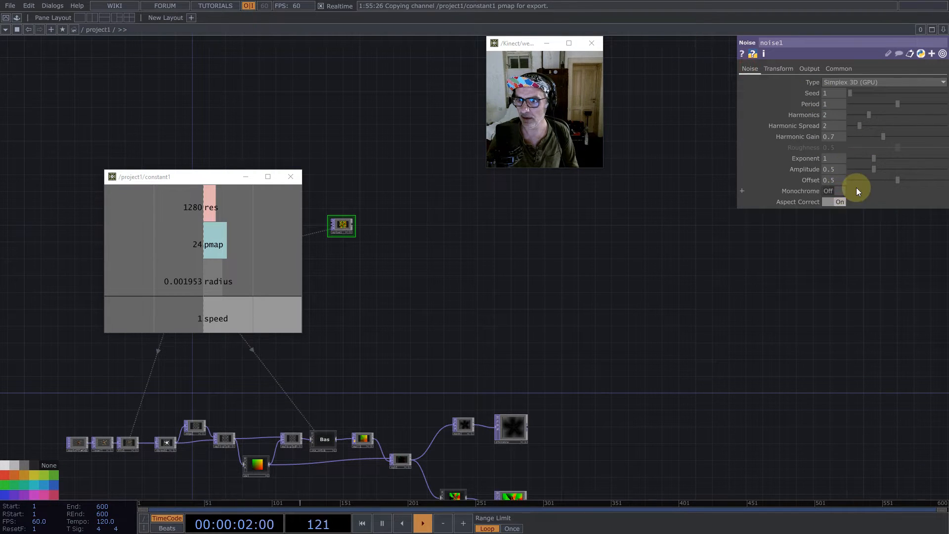
left_click(852, 80)
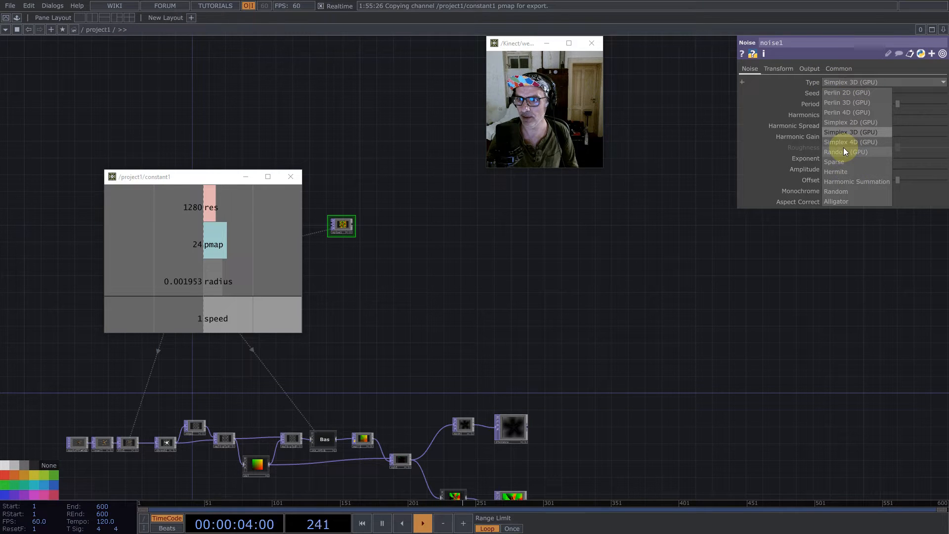
left_click(843, 150)
left_click_drag(345, 225, 379, 258)
- Add a Feedback TOP fed by noise1 and place it directly after it
left_click_drag(477, 264, 674, 325)
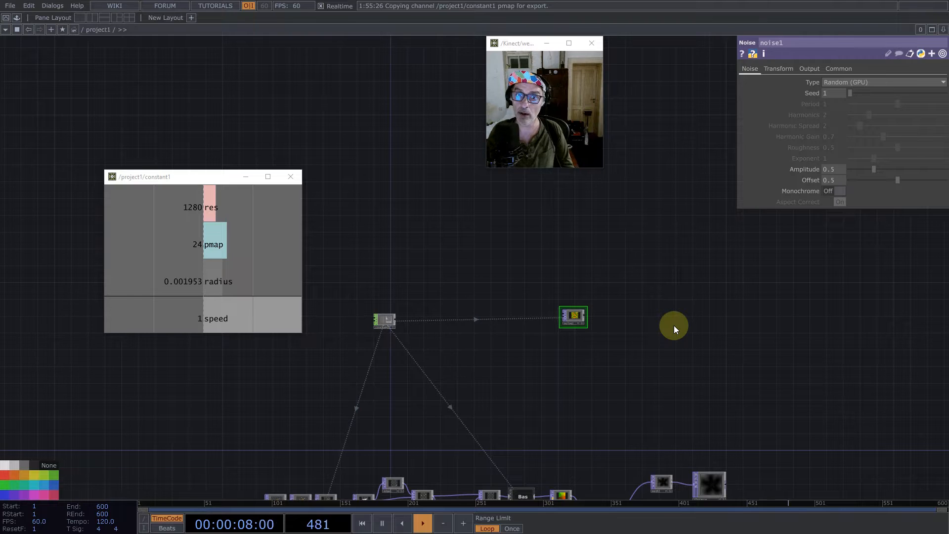
scroll(615, 332, "up", 6)
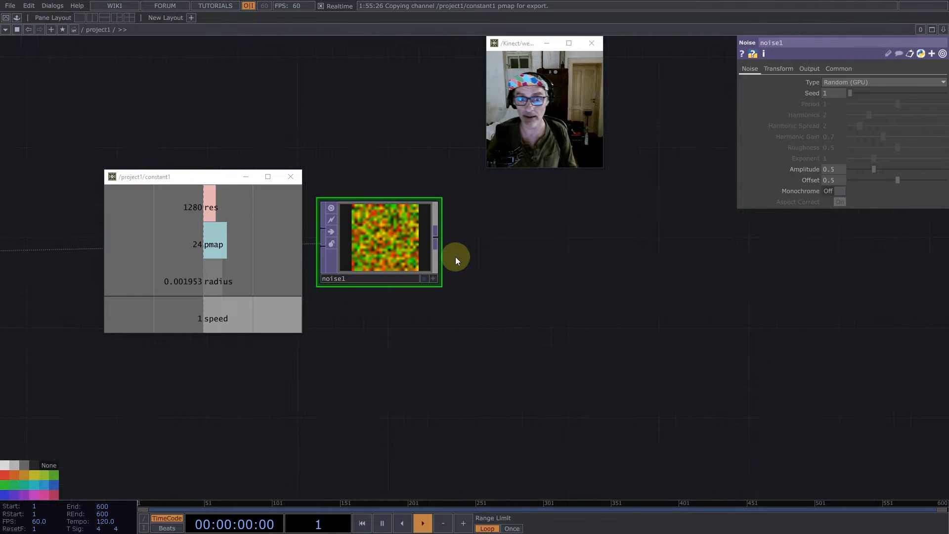
middle_click(435, 240)
type("fe")
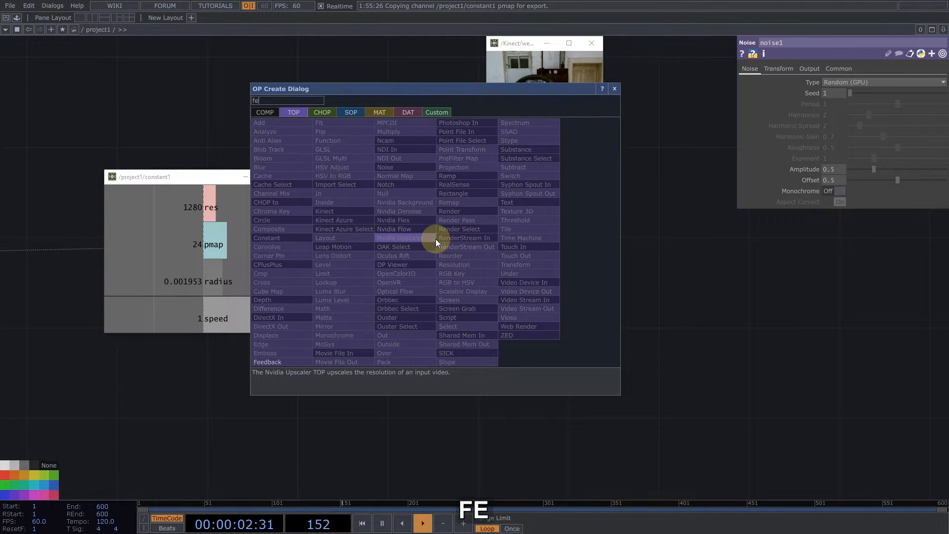
left_click(280, 361)
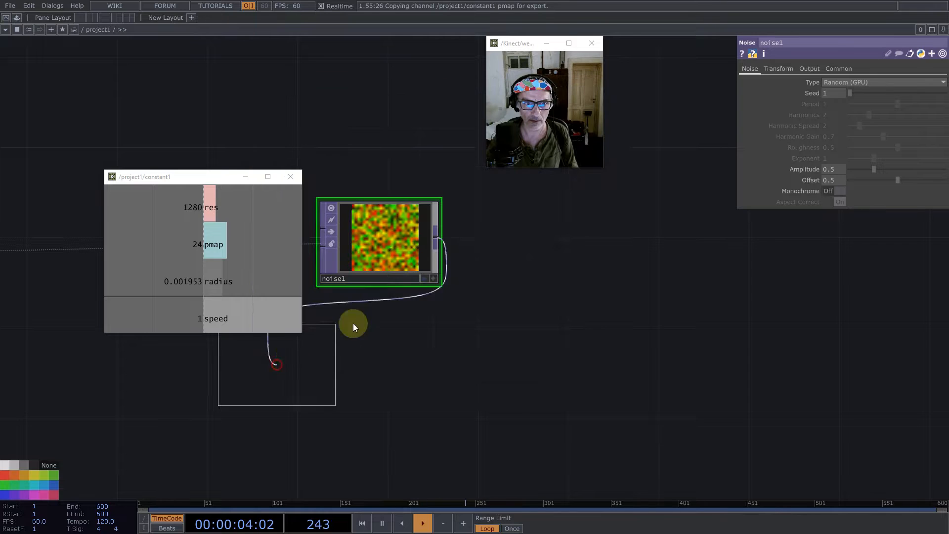
left_click(518, 239)
- Add a Keyboard In CHOP beneath feedback1
key("Tab")
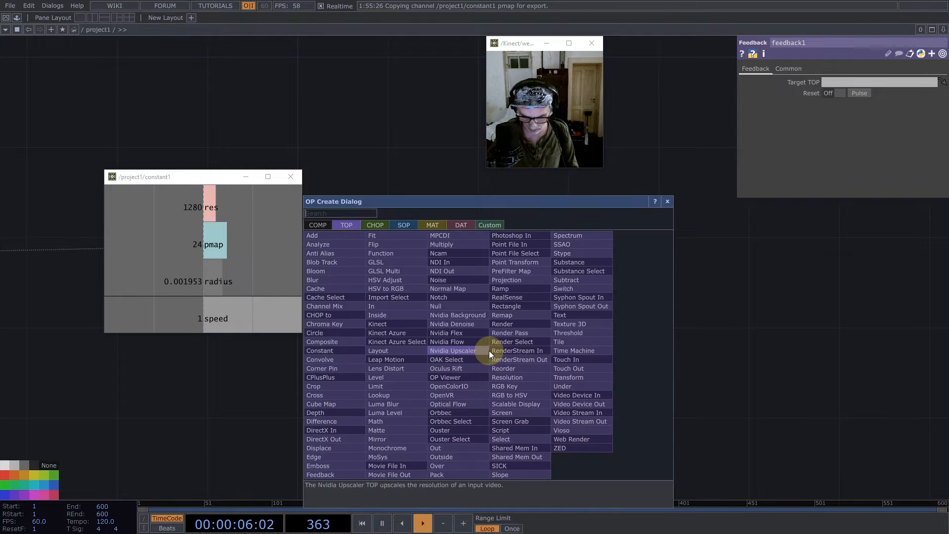
type("k")
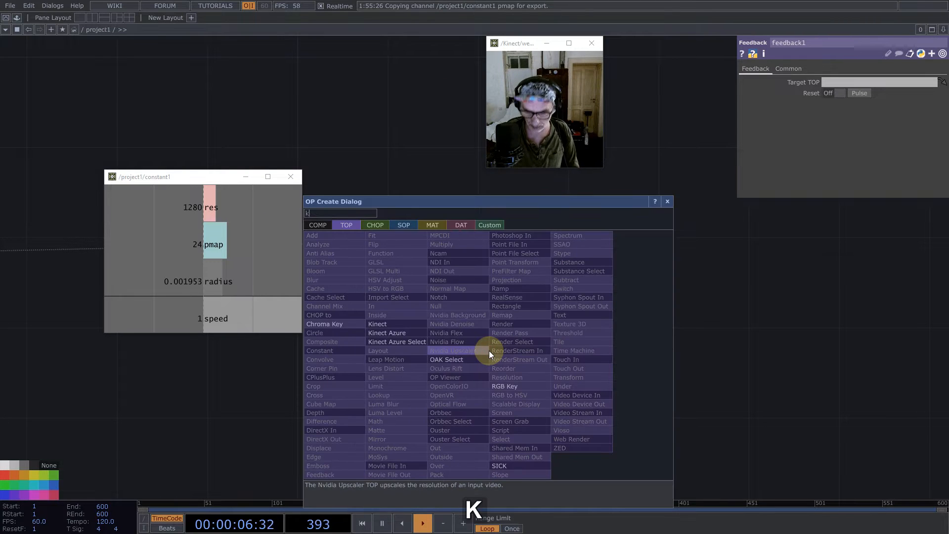
left_click(377, 223)
left_click(460, 369)
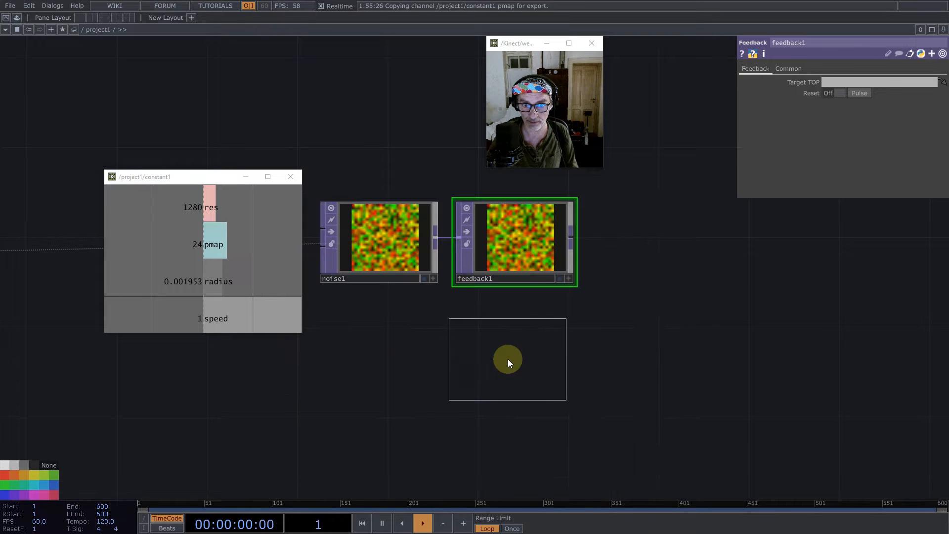
left_click(517, 361)
- Export keyboardin1's k1 channel to feedback1's Reset and Reset Pulse parameters
left_click(489, 262)
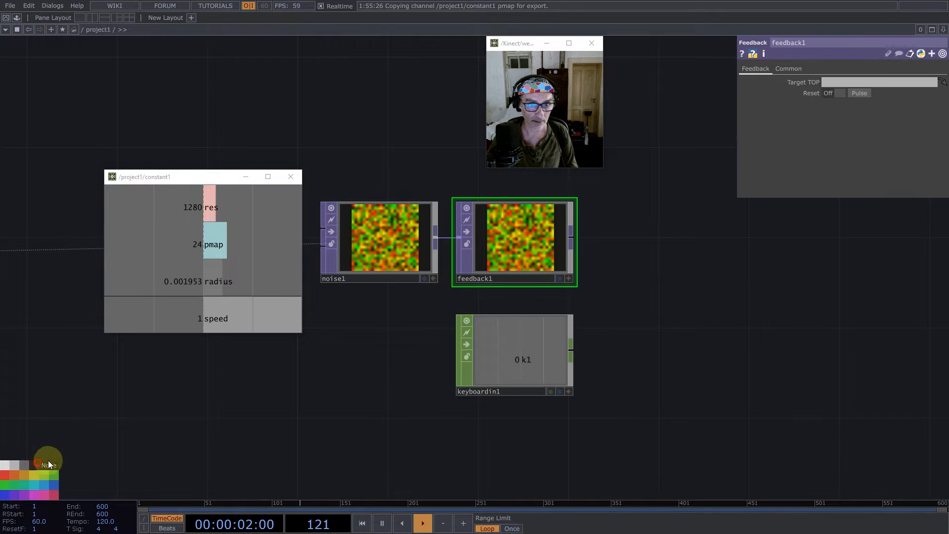
left_click(570, 391)
left_click_drag(521, 360, 866, 92)
left_click(866, 92)
left_click_drag(516, 362, 843, 92)
left_click(843, 93)
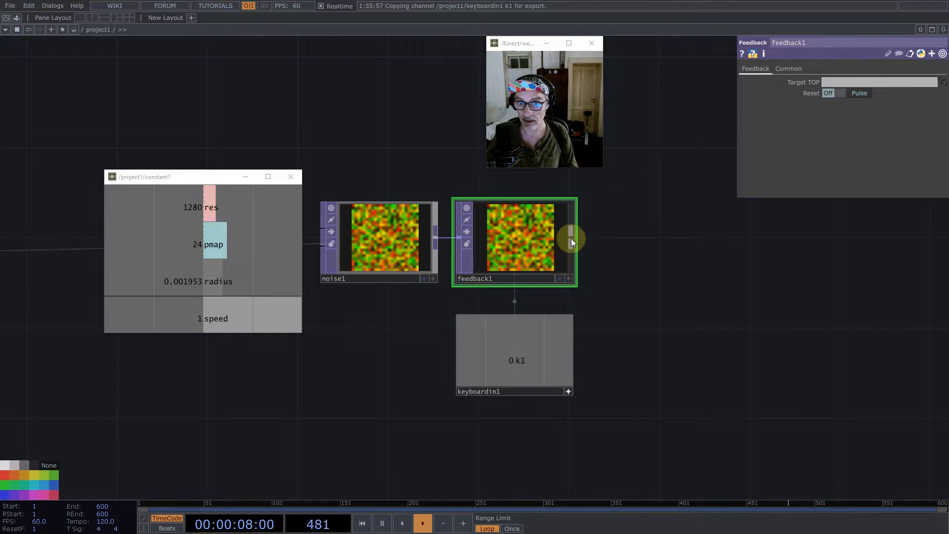
- Add an Add TOP fed by feedback1, leaving room between the two nodes
middle_click(571, 238)
type("ad")
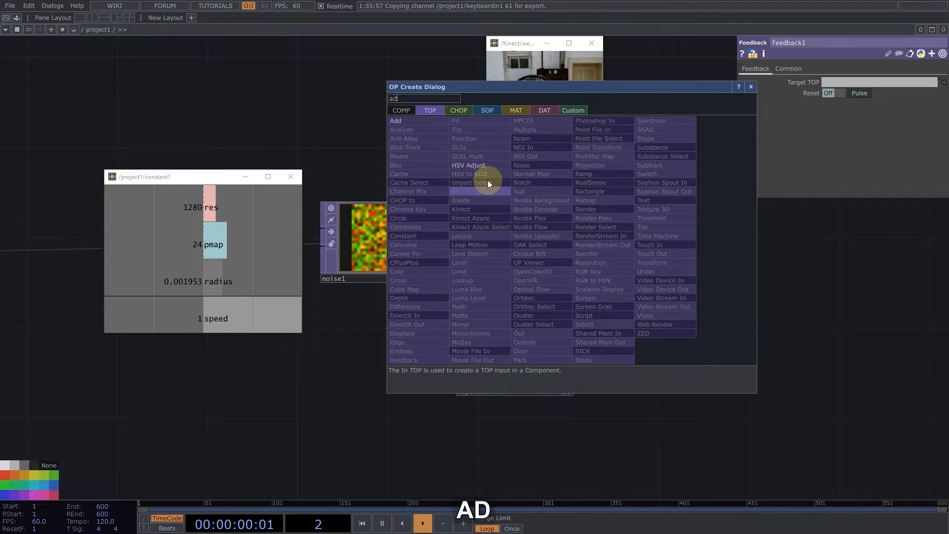
left_click(402, 124)
left_click(840, 317)
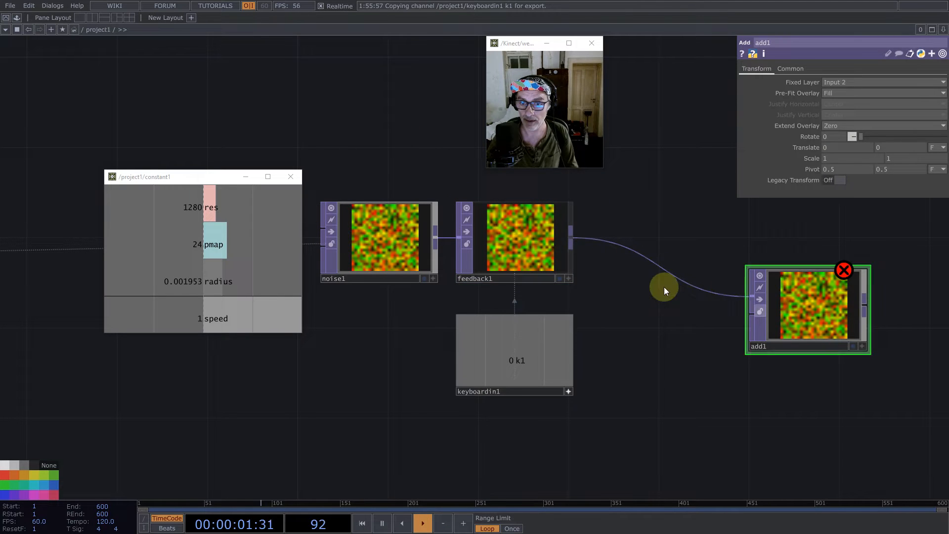
- Branch a Constant TOP off feedback1, placed below the wire to add1
middle_click(573, 240)
type("co")
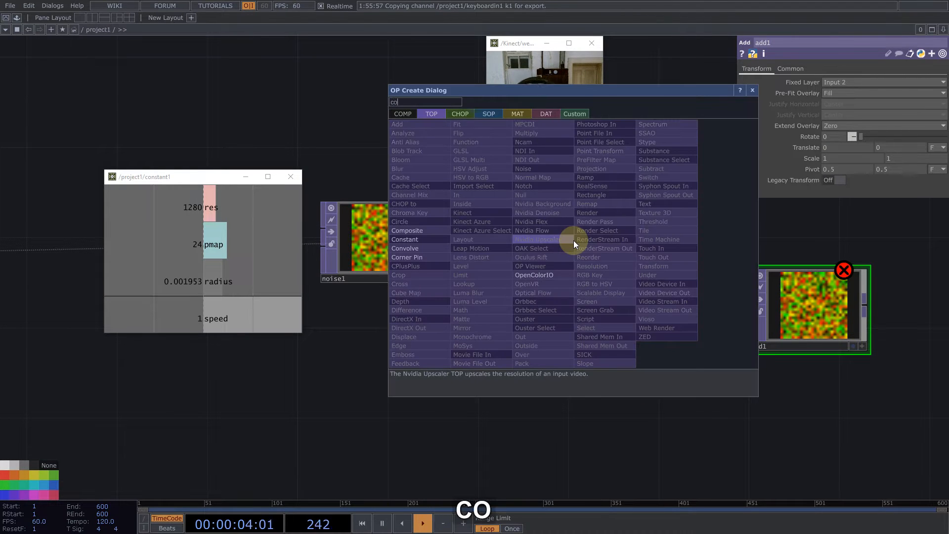
left_click(420, 239)
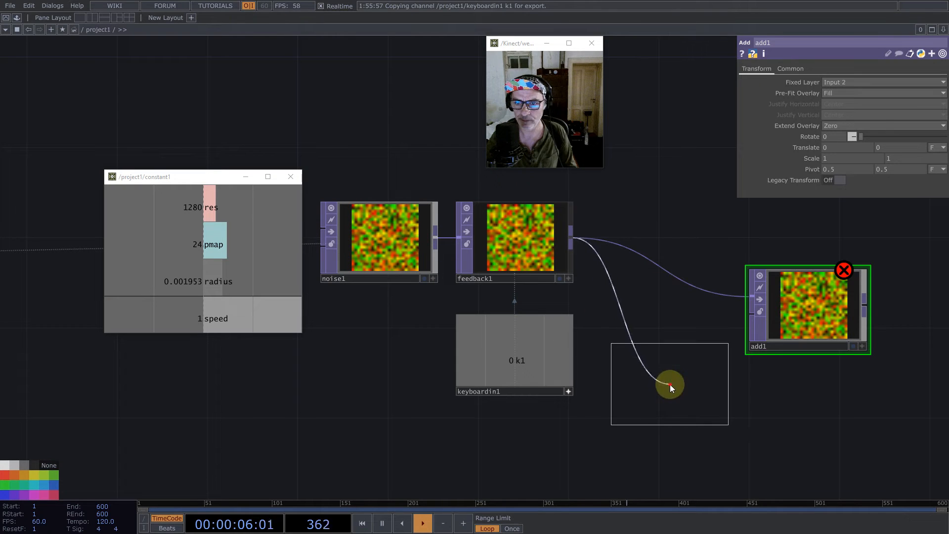
left_click(669, 384)
- Set constant2's Combine with Input to Set Resolution Only and make its colour black
left_click(784, 69)
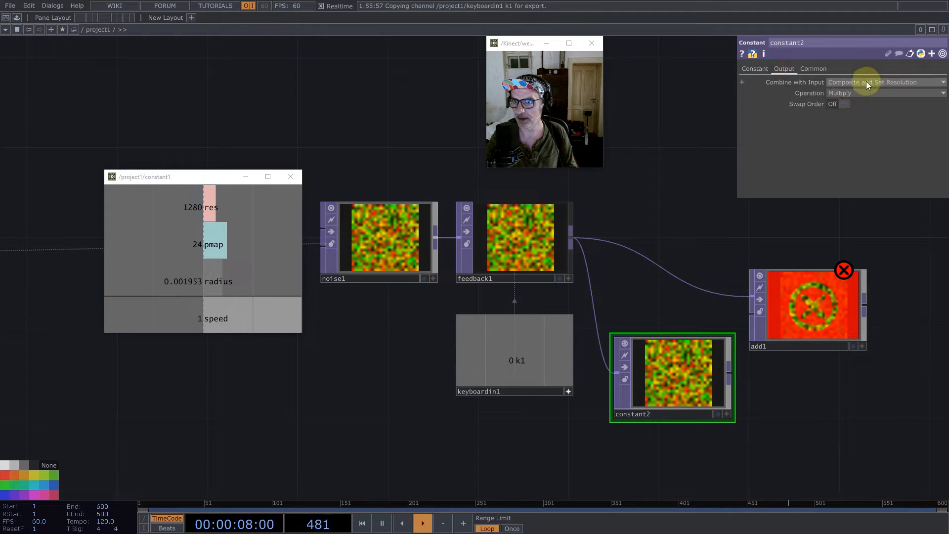
left_click(836, 82)
left_click(847, 93)
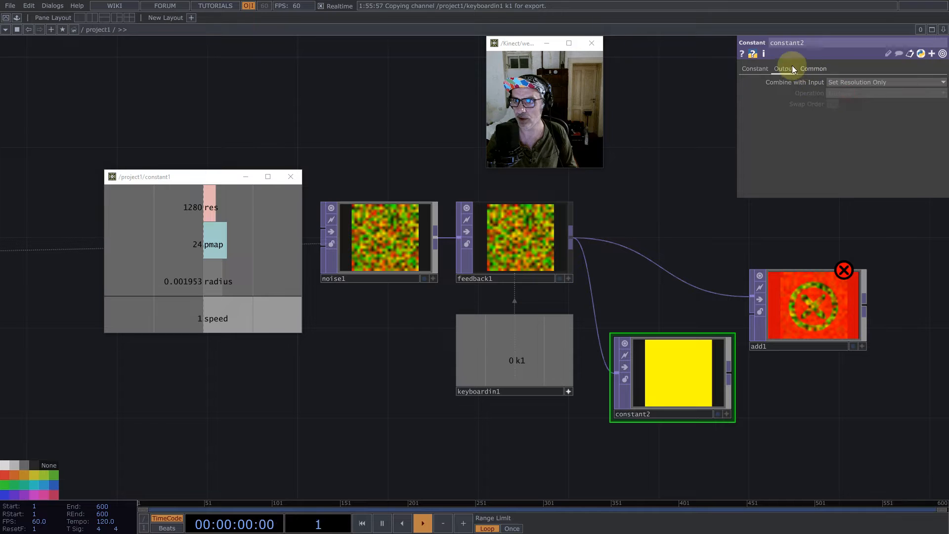
left_click(755, 69)
middle_click_drag(816, 83, 593, 78)
- Connect constant2 into add1 and set feedback1's Target TOP to add1
left_click_drag(732, 368, 871, 86)
left_click(535, 245)
left_click_drag(864, 360, 520, 348)
- Add a Null TOP after add1, name it position and colour it magenta
scroll(502, 321, "down", 5)
middle_click(532, 292)
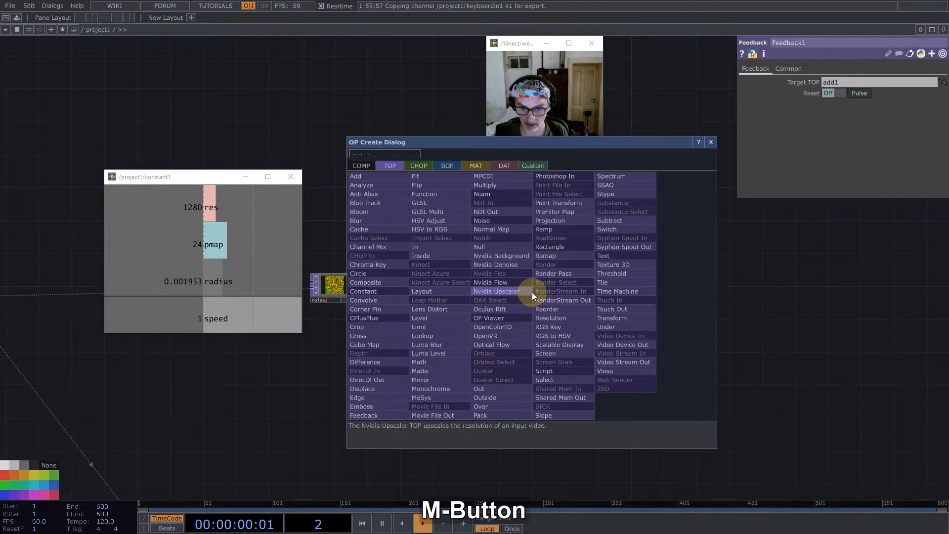
type("nul")
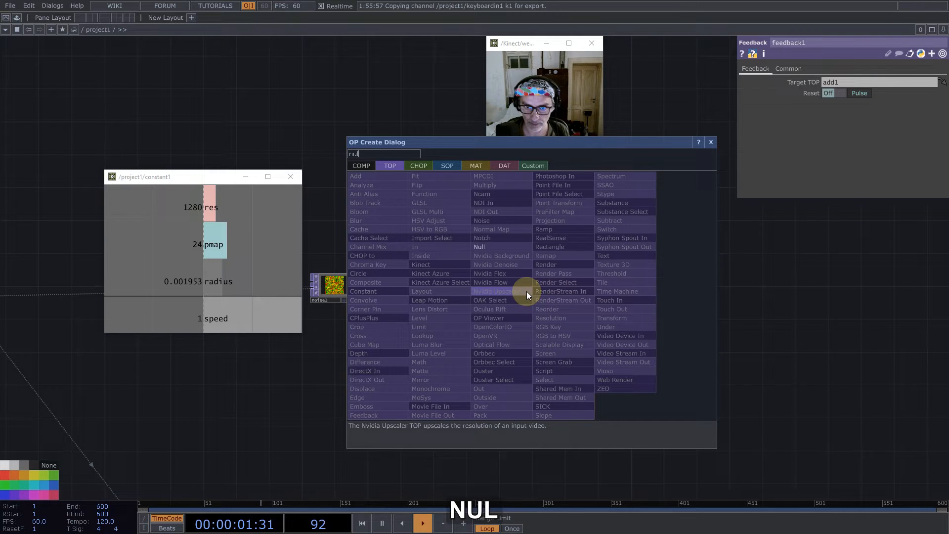
left_click(505, 244)
left_click(618, 286)
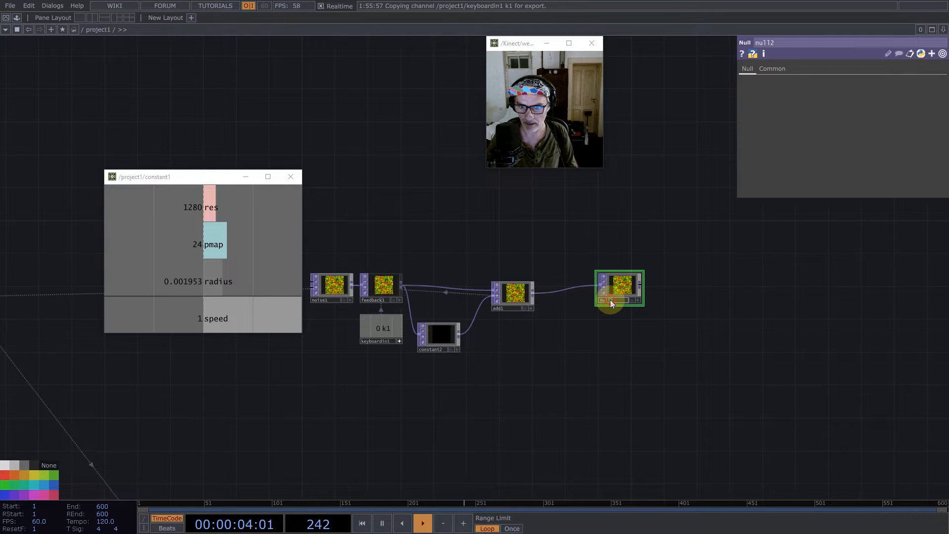
type("position")
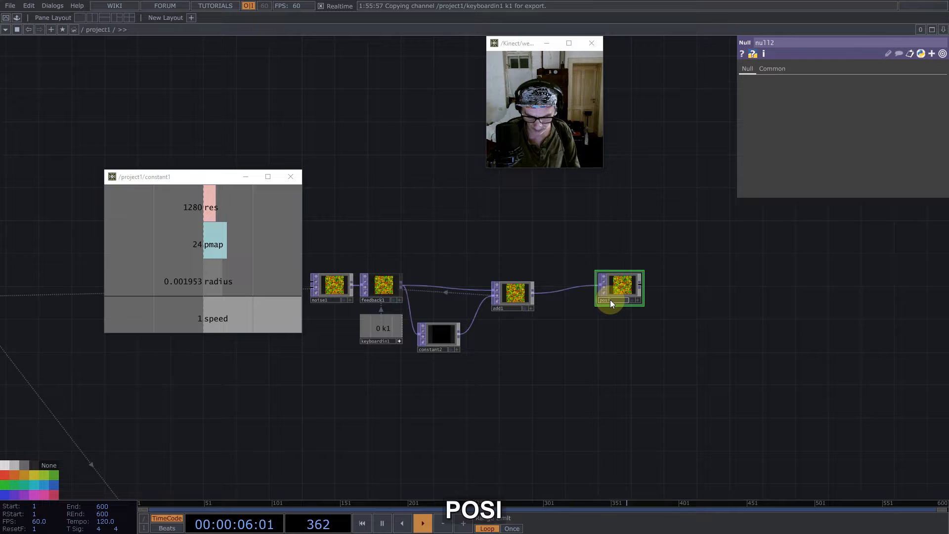
key("Return")
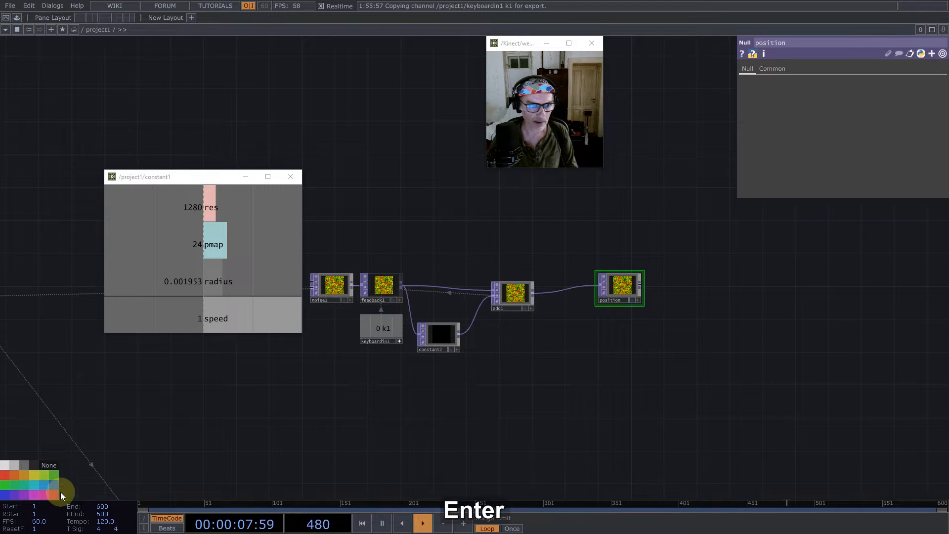
- Make keyboardin1's viewer inactive and move the node up close beneath feedback1
left_click_drag(565, 335, 673, 386)
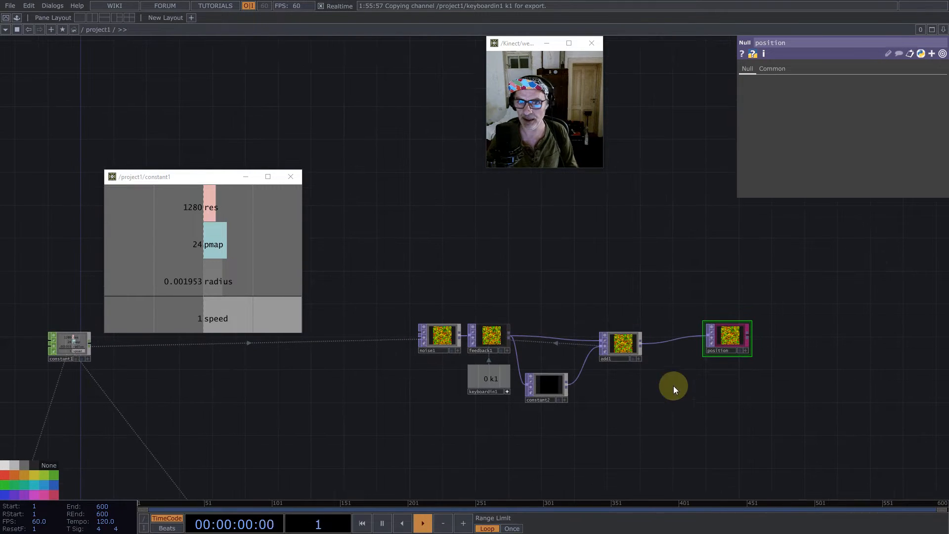
left_click(508, 392)
left_click_drag(500, 381, 500, 373)
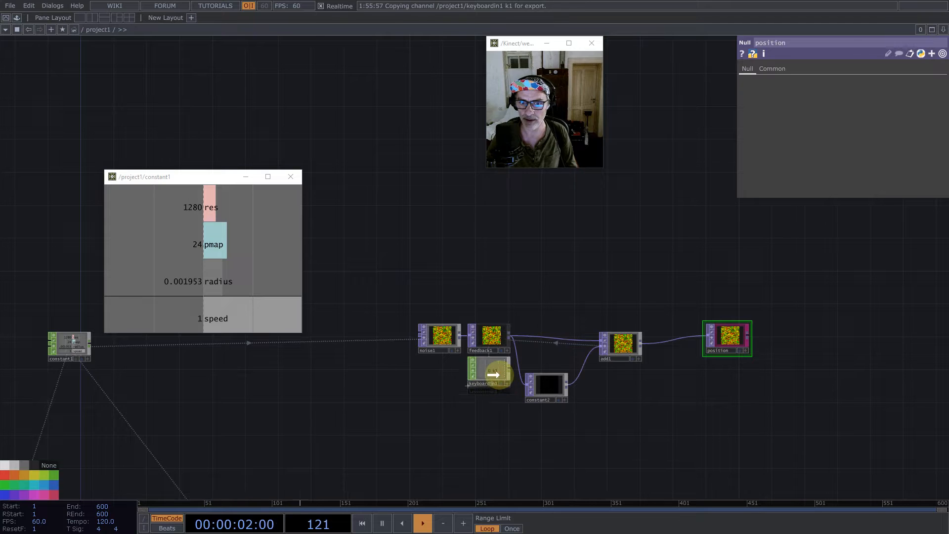
- Paste two copies of noise1 and stack them above the position feedback chain
left_click_drag(492, 266, 466, 324)
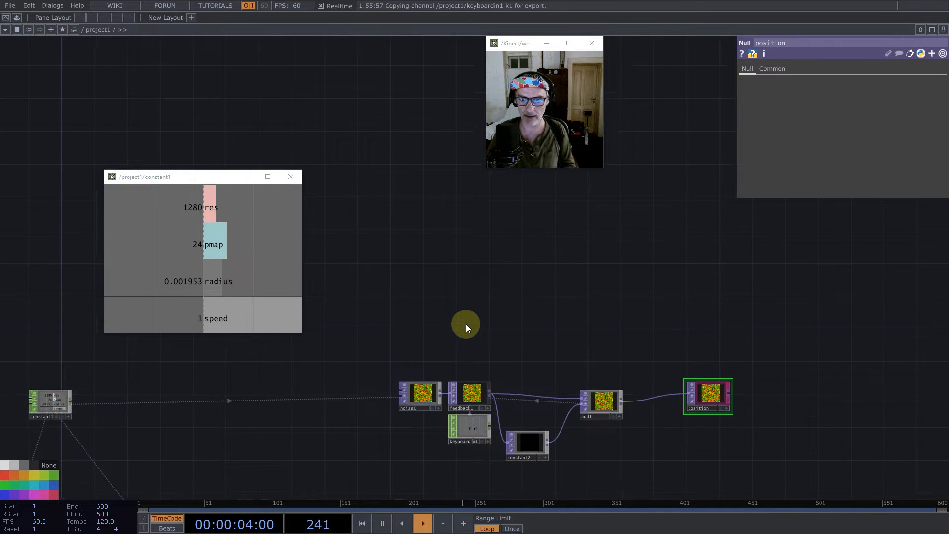
left_click(425, 396)
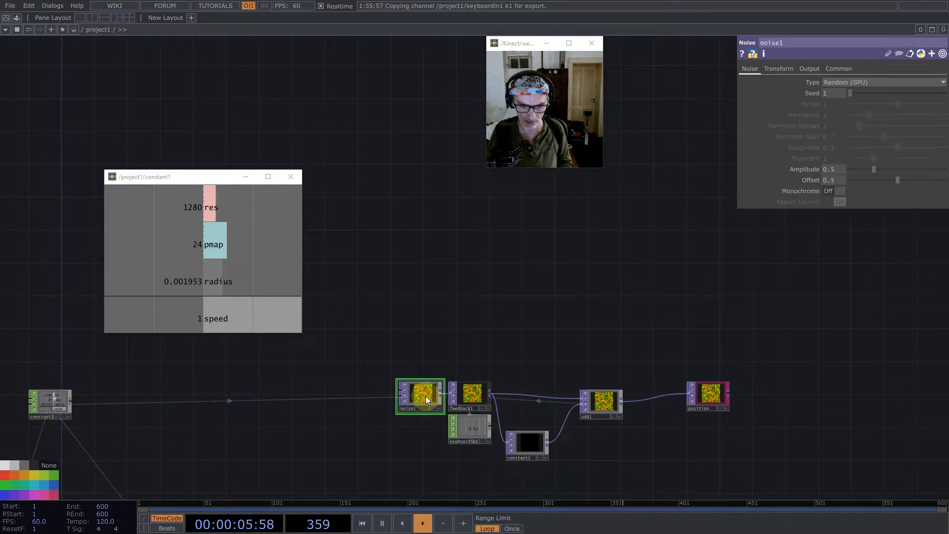
key("ctrl+c")
key("ctrl+v")
left_click(418, 286)
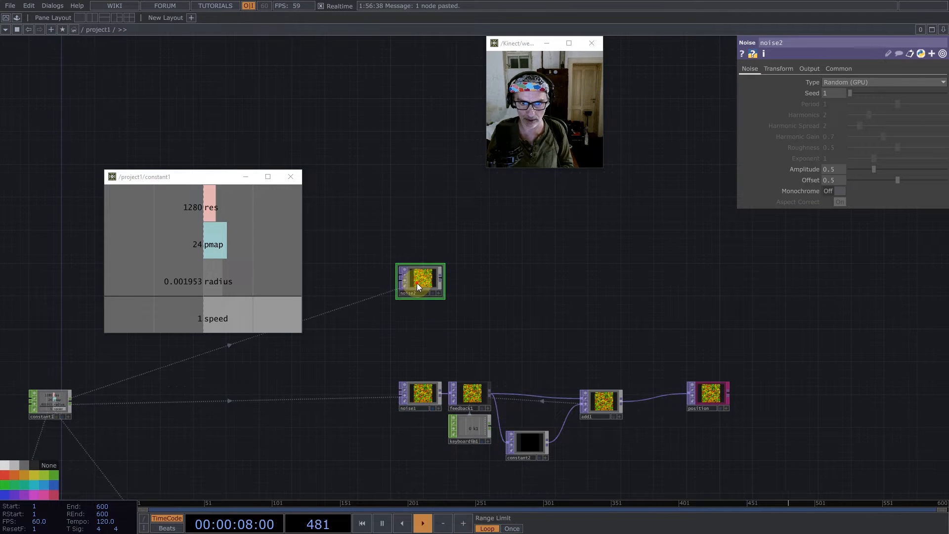
key("ctrl+v")
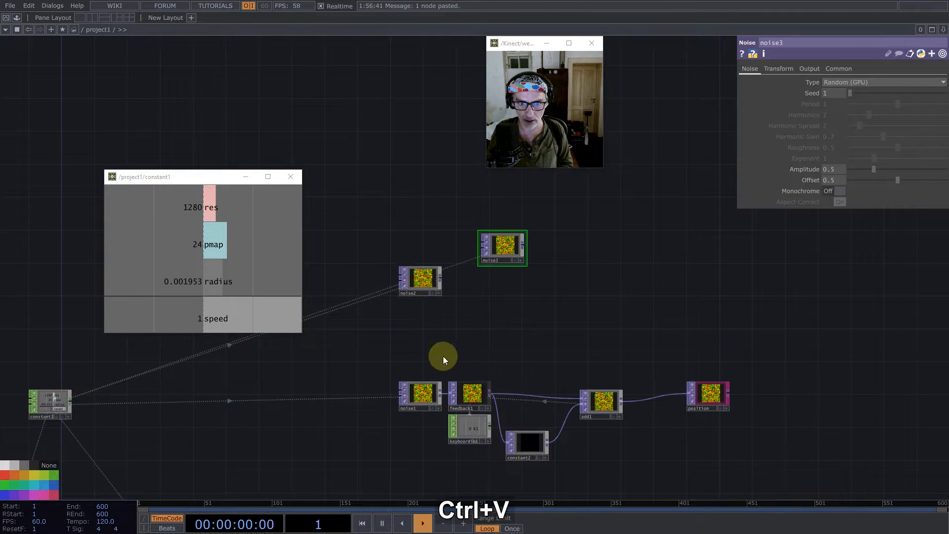
left_click(413, 213)
mouse_move(419, 281)
left_mouse_down()
mouse_move(416, 342)
mouse_move(424, 292)
left_mouse_up()
left_click(425, 291)
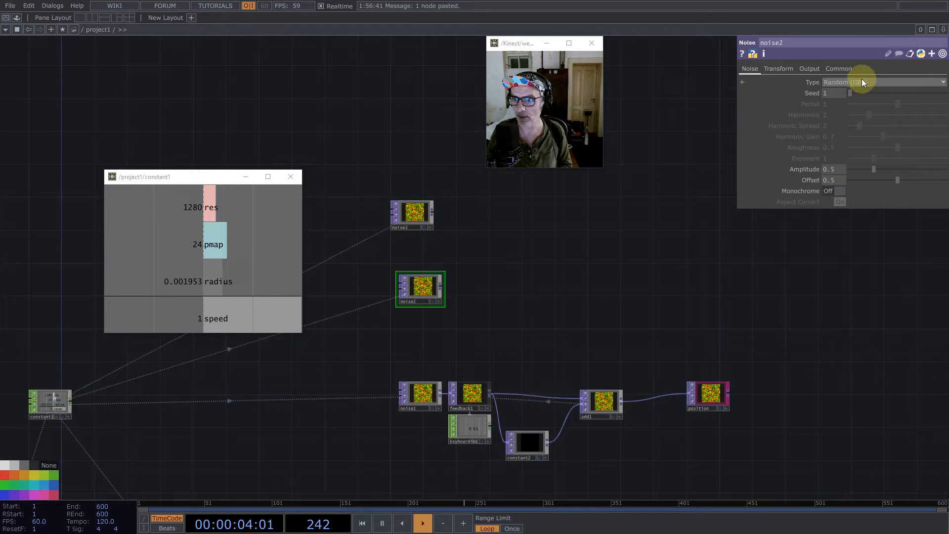
- Set noise2's pixel format to 32-bit float (Mono)
left_click(847, 69)
left_click(864, 191)
left_click(874, 309)
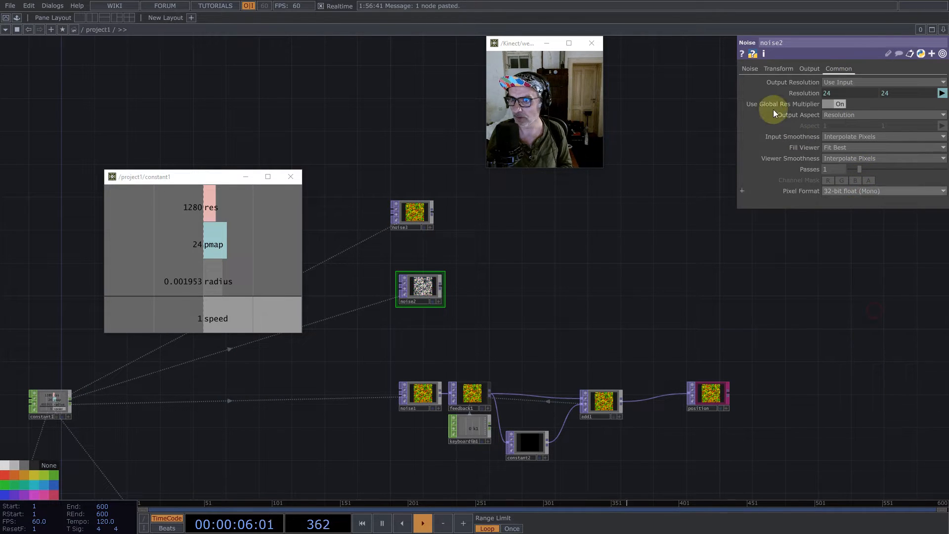
left_click(750, 69)
- Add a Null TOP after noise2, place it above the position null and name it scale
middle_click(443, 286)
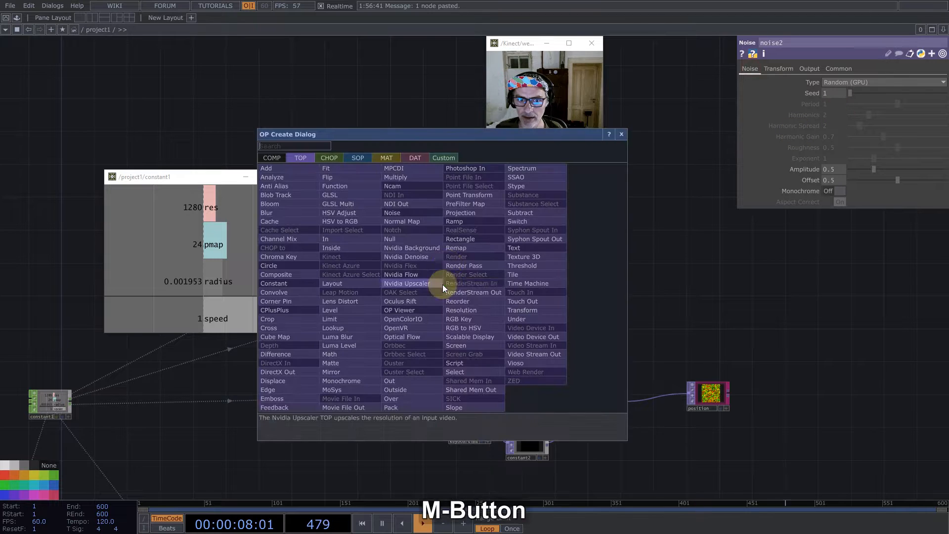
left_click(407, 239)
left_click(710, 315)
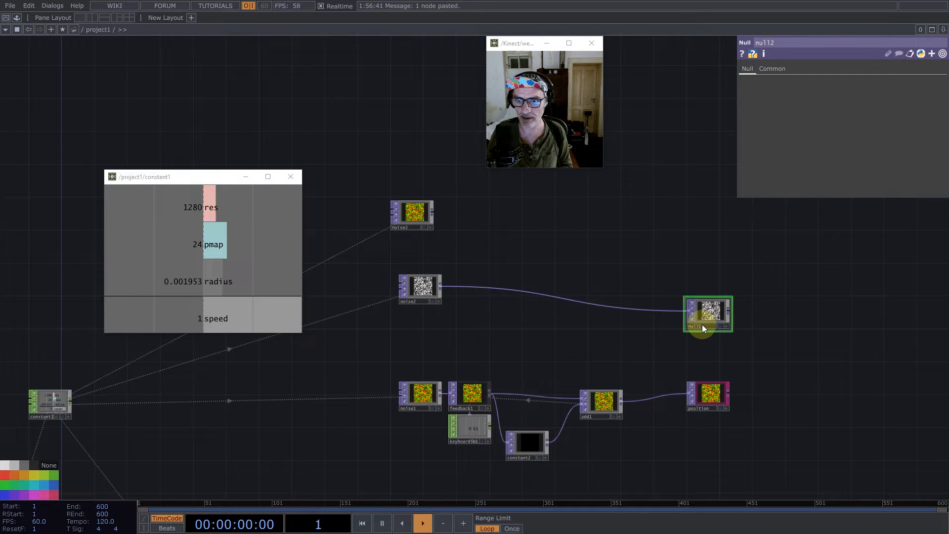
type("scale")
key("Return")
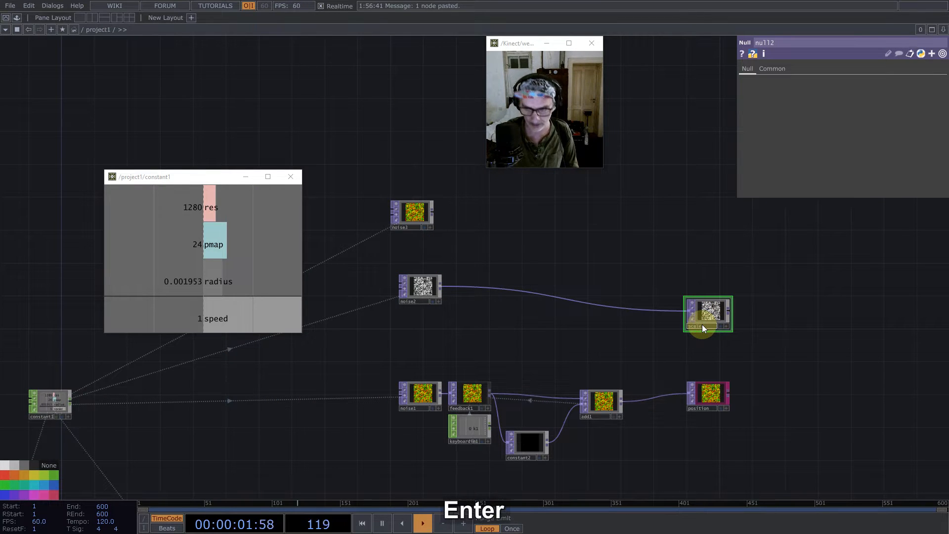
- Change noise2 to Simplex 3D (GPU) noise with an offset of 1 and an amplitude of 1/3
left_click(426, 290)
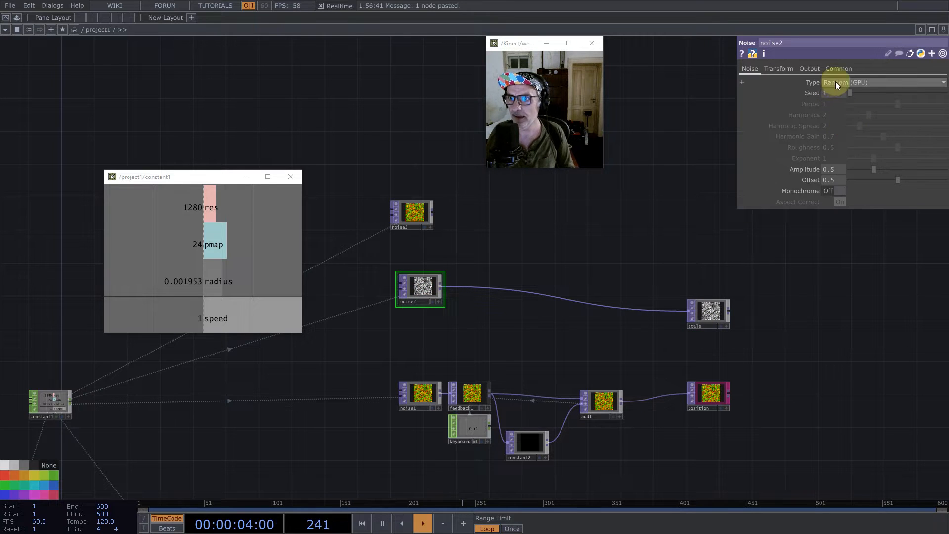
left_click(840, 81)
left_click(854, 132)
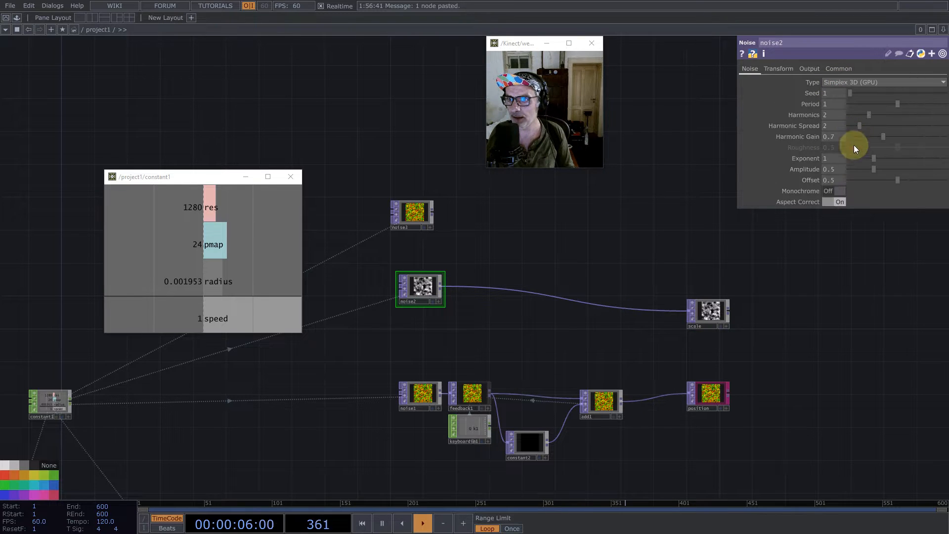
left_click_drag(896, 180, 945, 181)
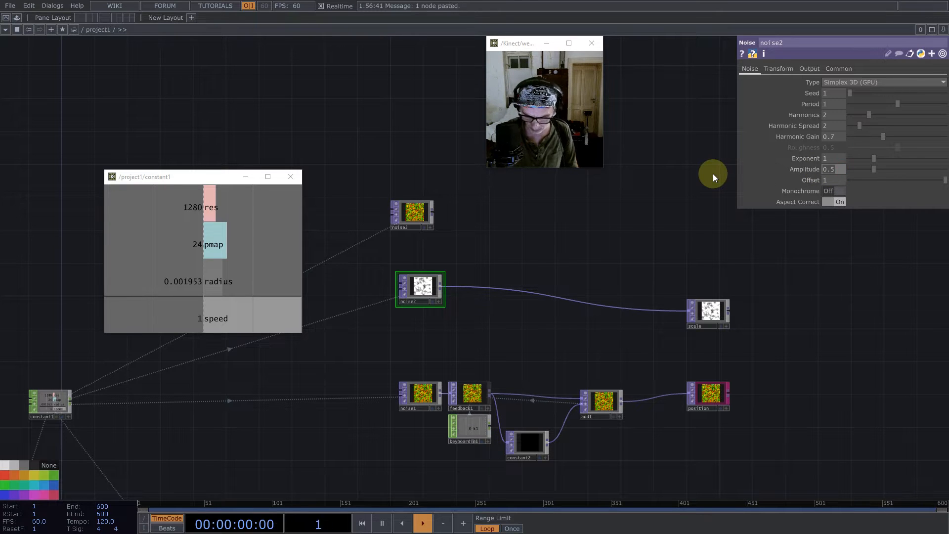
type("1/3")
key("Return")
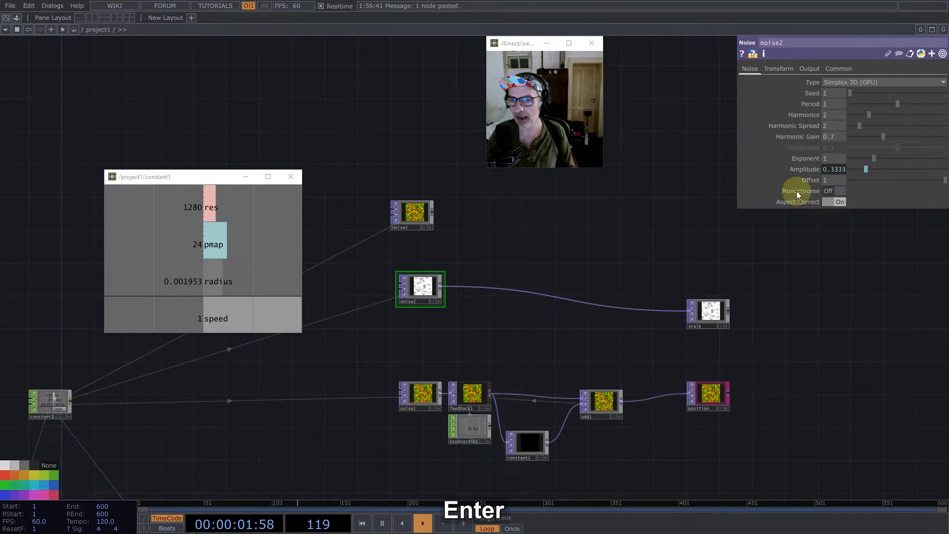
- Insert a Math TOP between noise2 and scale, with its Channel Post OP set to Positive
right_click(452, 286)
left_click(468, 277)
type("mat")
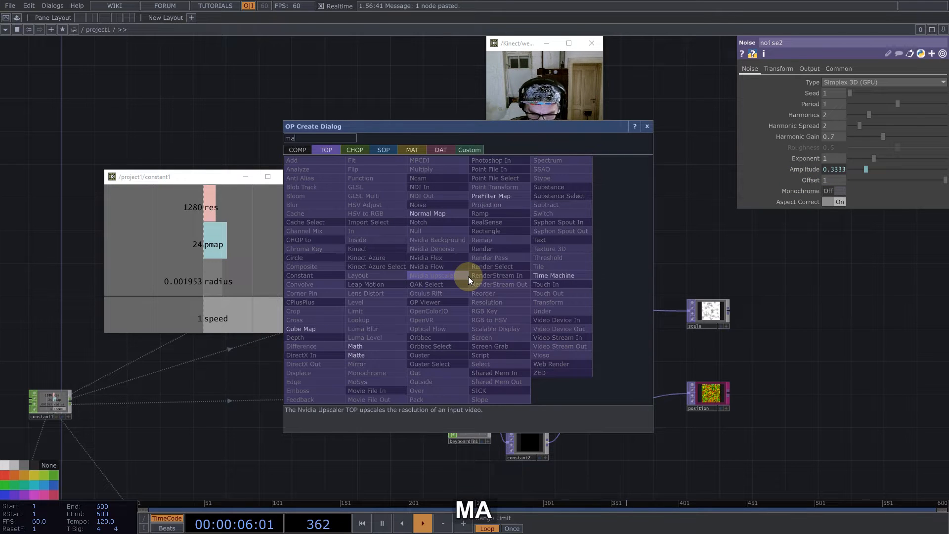
left_click(368, 344)
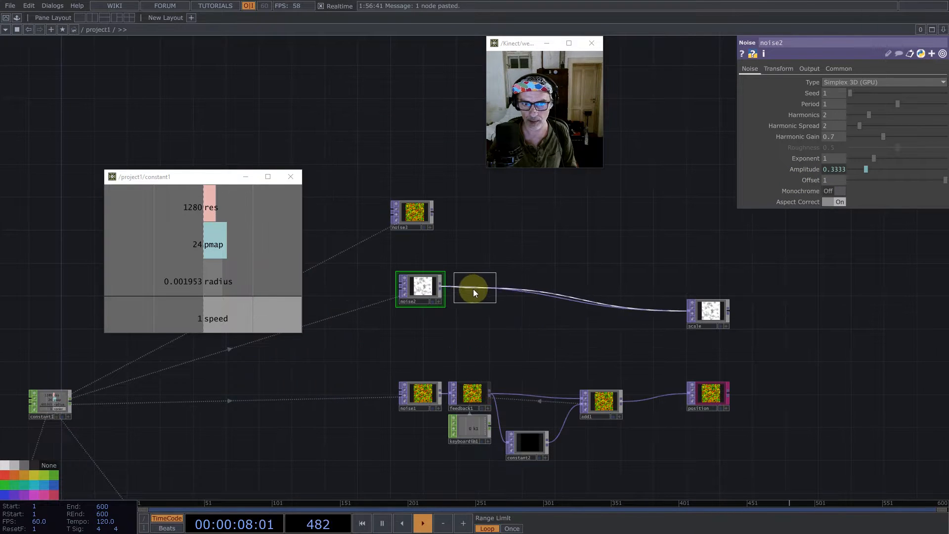
left_click(473, 289)
left_click(857, 114)
left_click(863, 146)
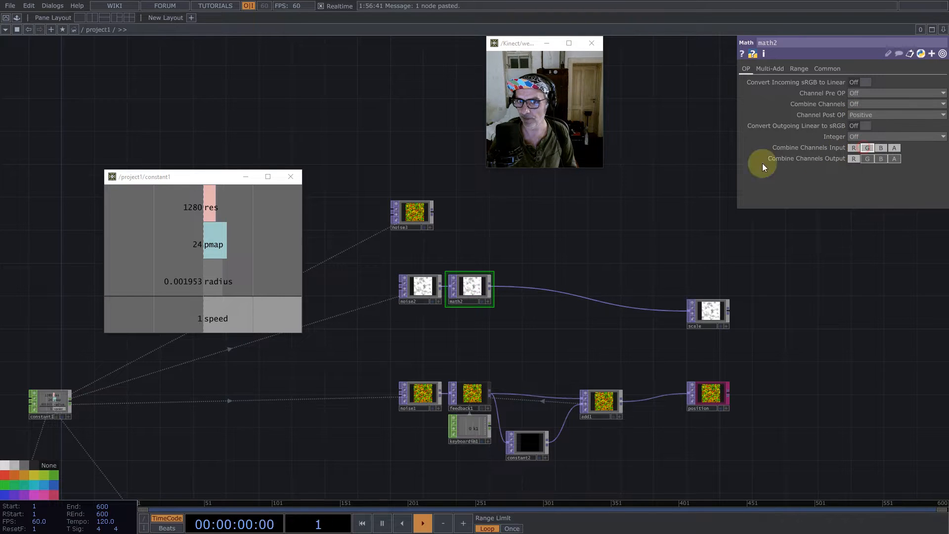
- Add a Null TOP after noise3, name it colors, and colour both it and the scale null magenta
left_click_drag(466, 236, 420, 233)
middle_click(425, 239)
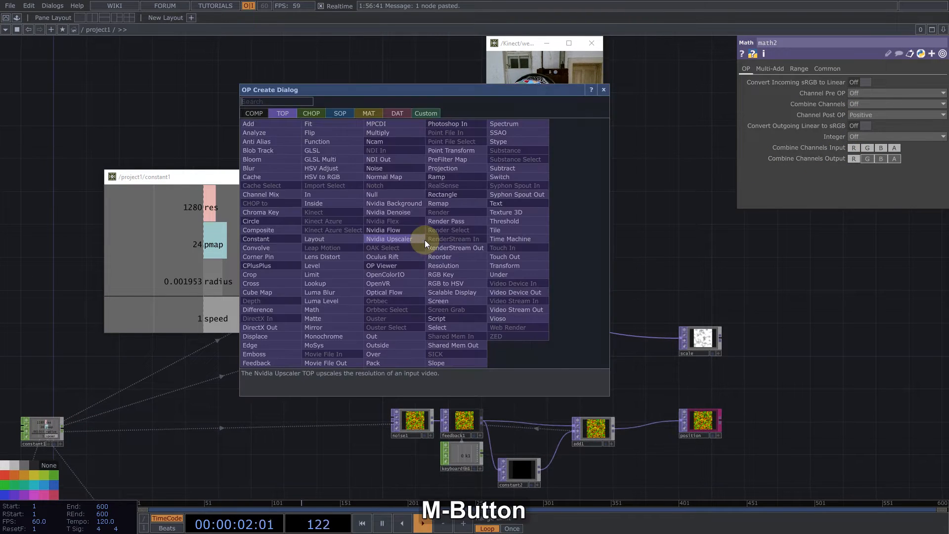
left_click(386, 191)
left_click(697, 280)
left_click(683, 280)
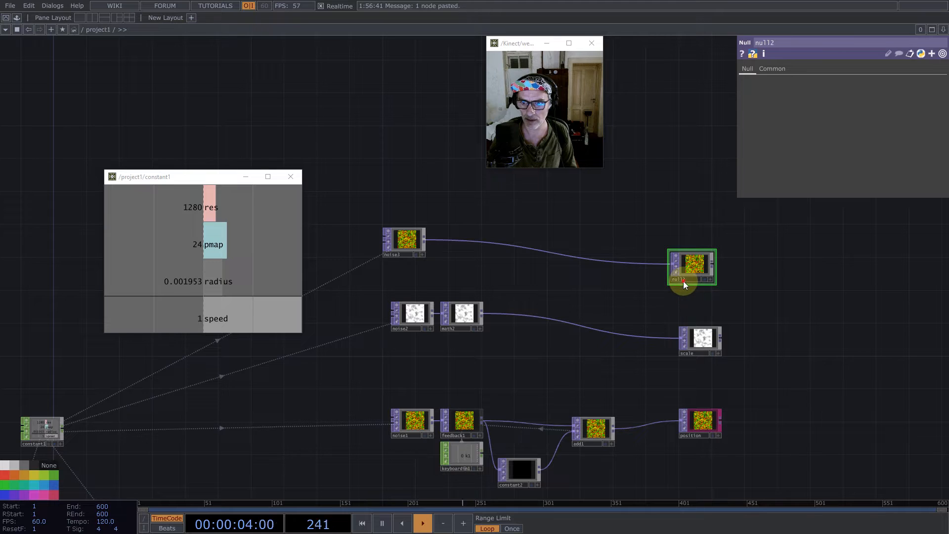
type("colors")
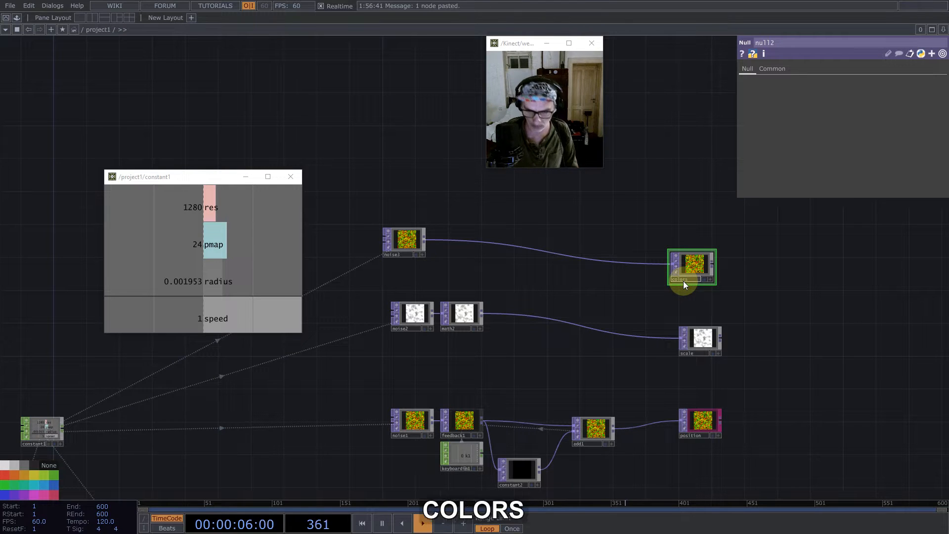
key("Return")
left_click_drag(653, 192, 728, 363)
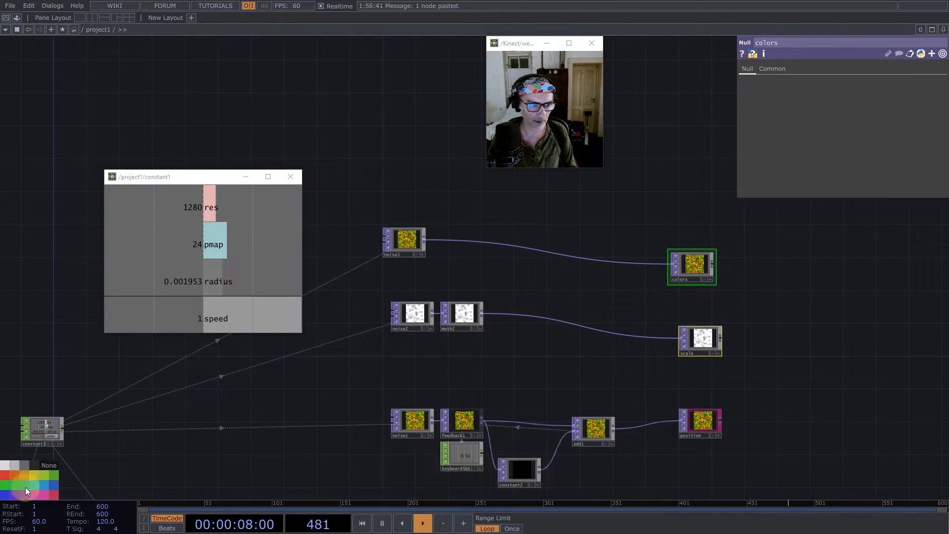
left_click(46, 494)
- Change noise3 to Simplex 3D (GPU) noise and switch its pixel format to one with RGBA channels
left_click(393, 247)
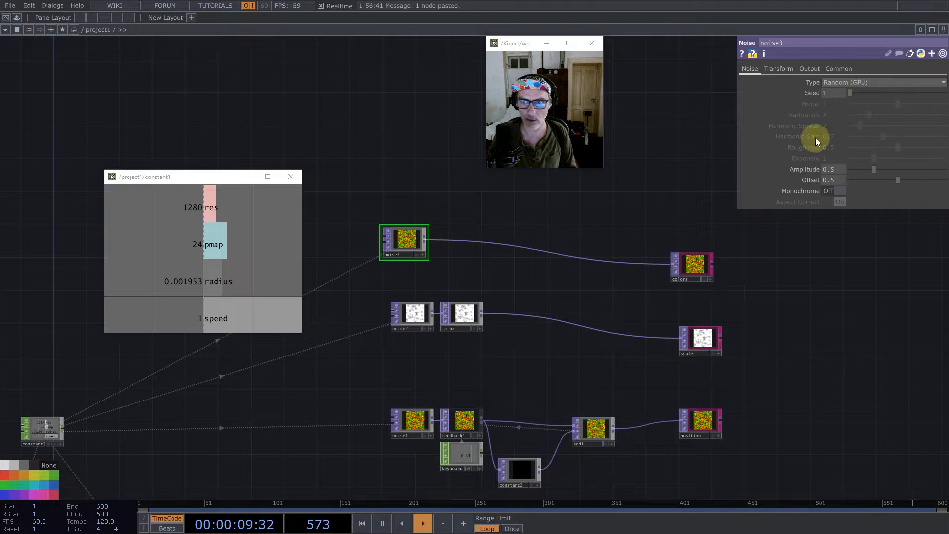
left_click(839, 81)
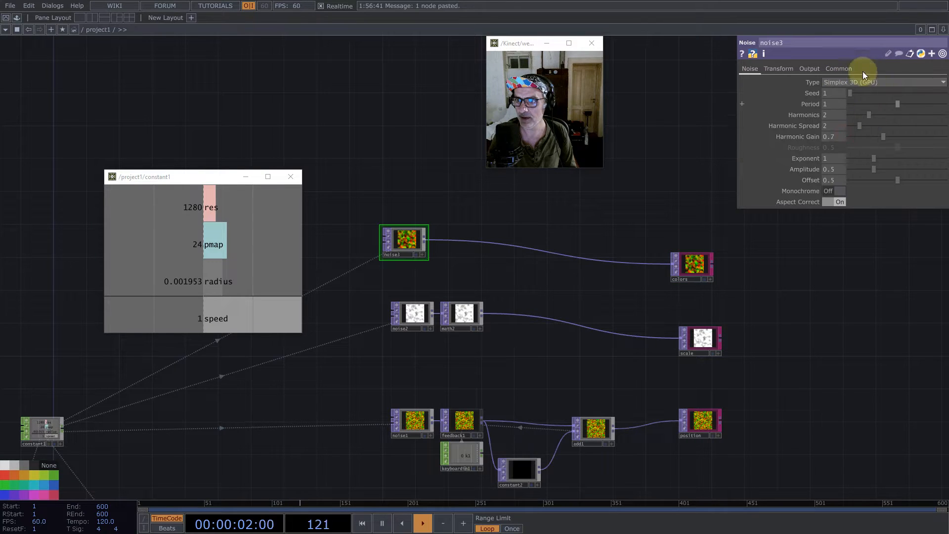
left_click(841, 69)
left_click(858, 191)
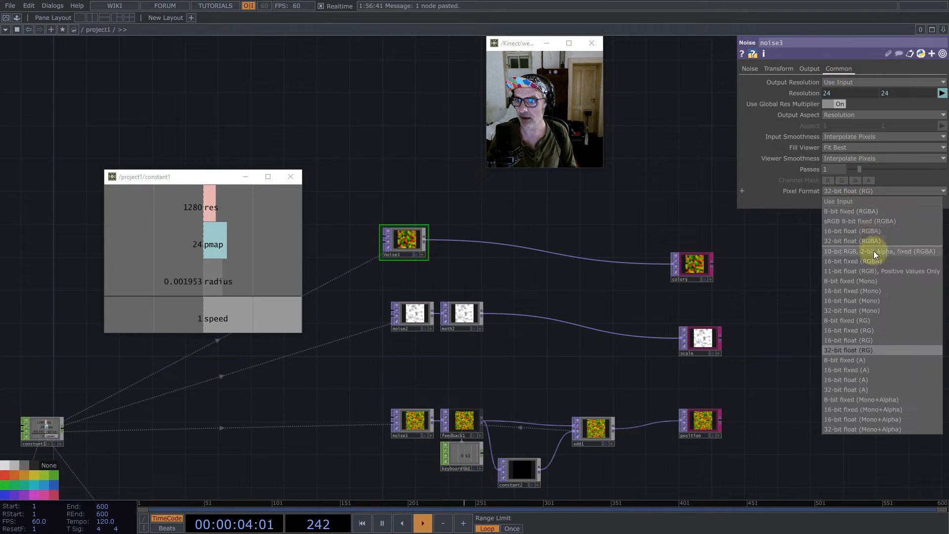
left_click(872, 251)
left_click(751, 68)
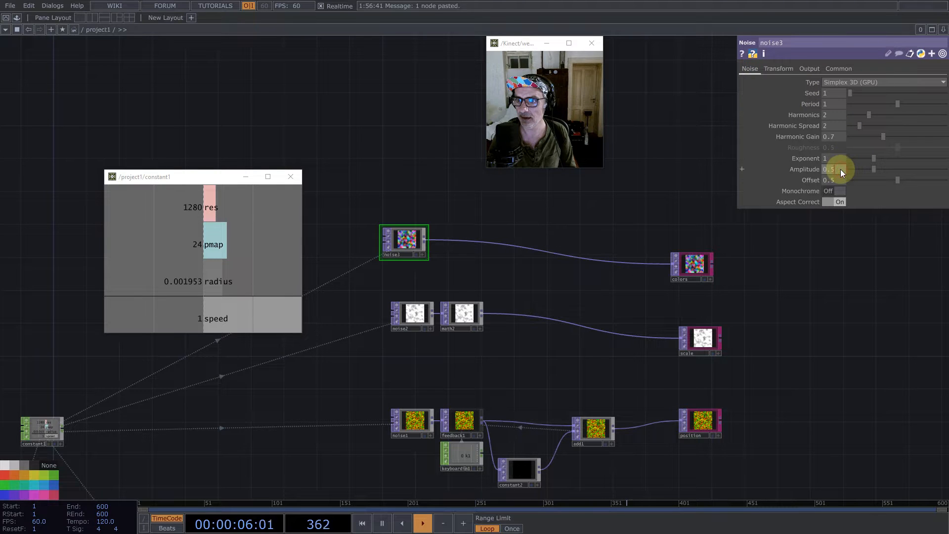
- Give the noises different seeds, setting noise3 to about 2021 and noise2 to about 2902
left_click(868, 93)
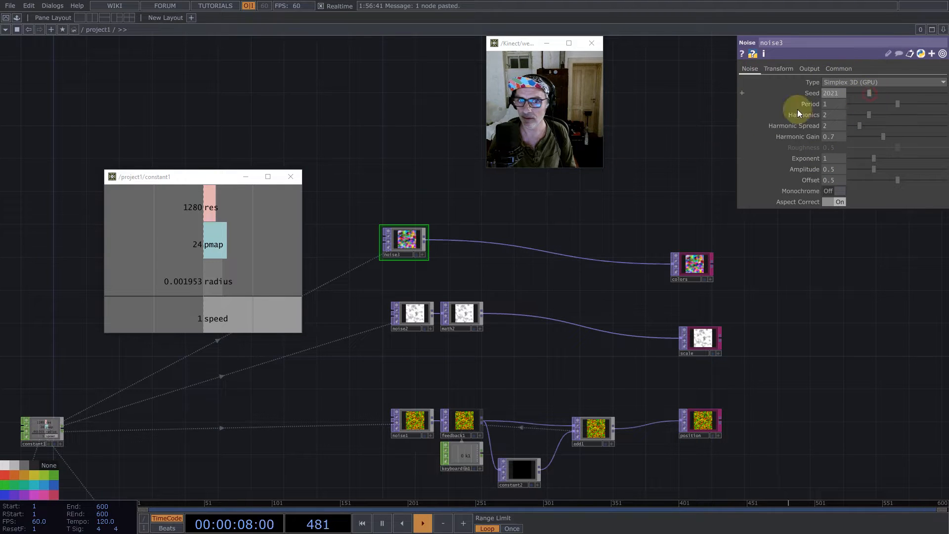
left_click(415, 313)
left_click(878, 93)
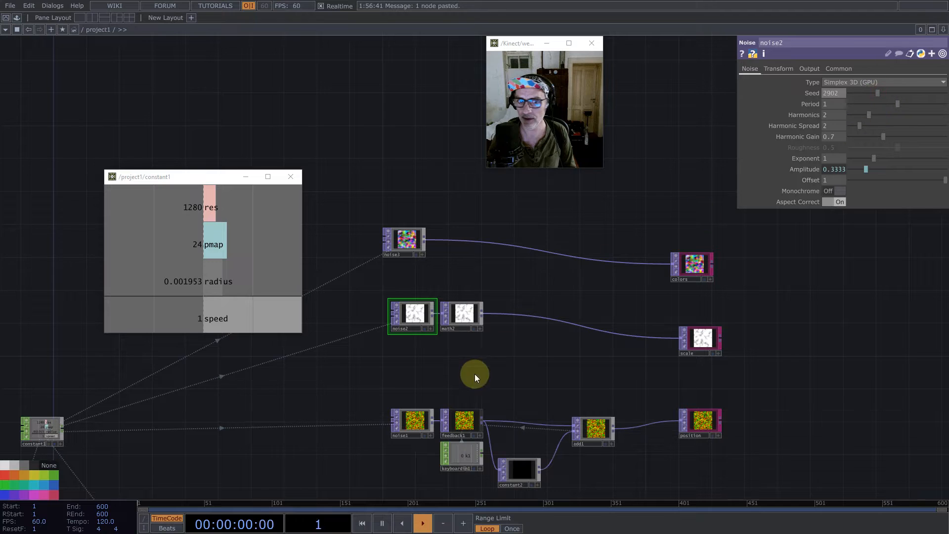
left_click(408, 422)
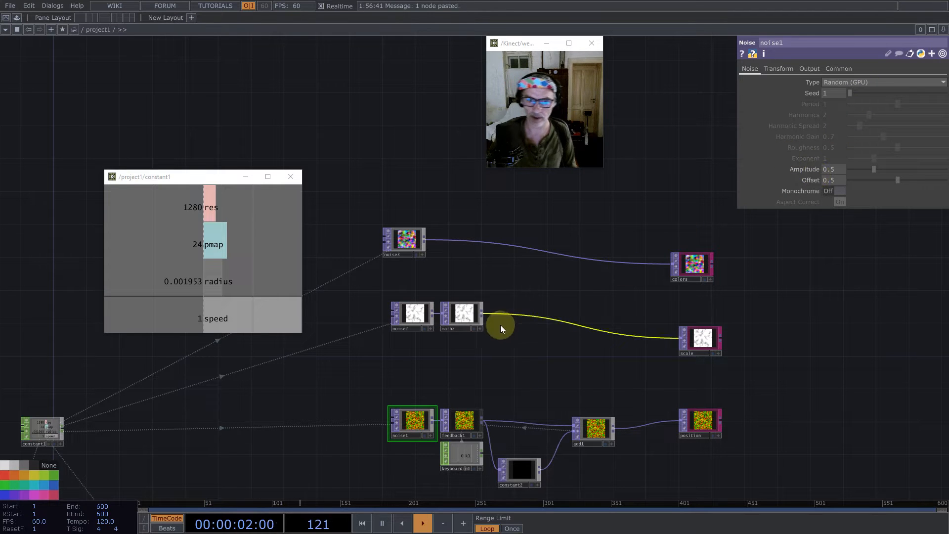
- Add a Circle SOP in the empty area beside the networks and drive both its radii with constant1's radius channel
scroll(496, 329, "down", 3)
scroll(576, 368, "up", 2)
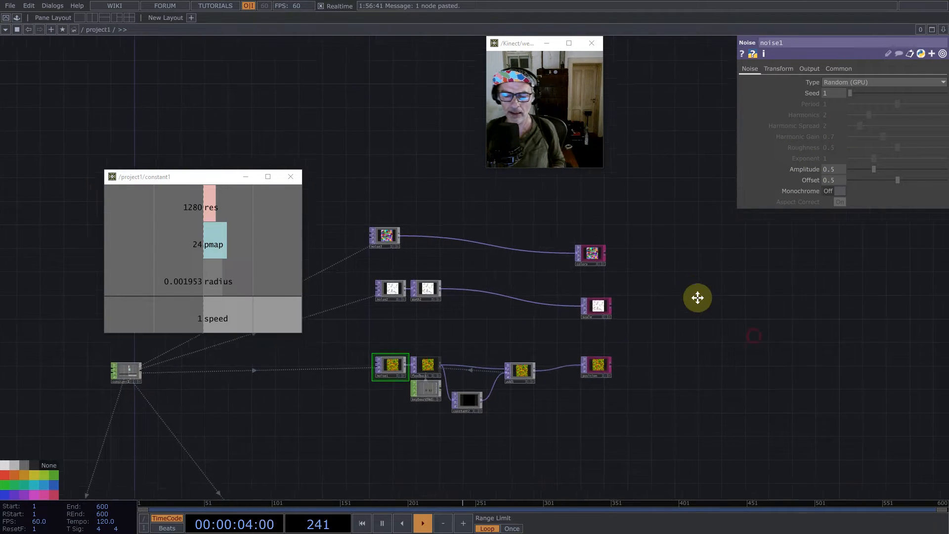
left_click_drag(698, 297, 645, 266)
left_click_drag(733, 313, 550, 235)
scroll(551, 235, "down", 3)
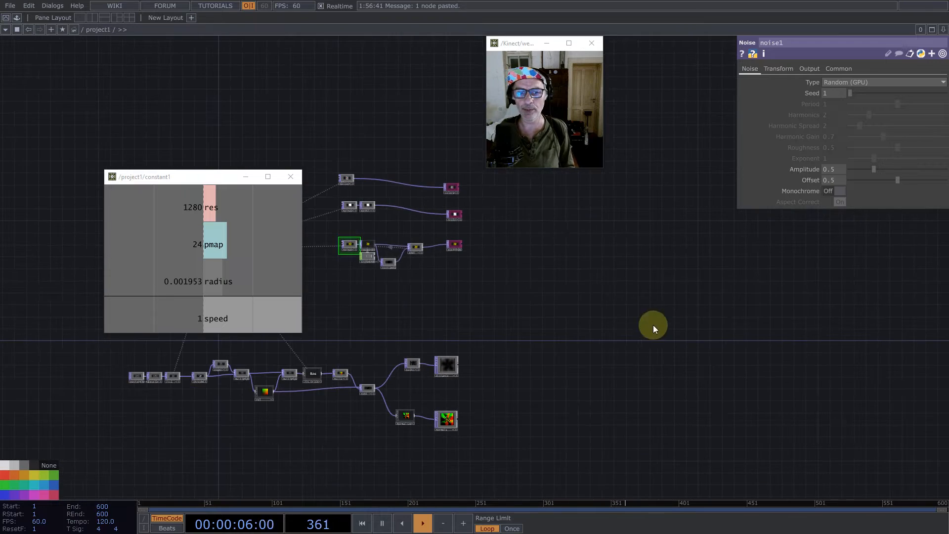
left_click_drag(654, 326, 588, 321)
double_click(641, 310)
type("c")
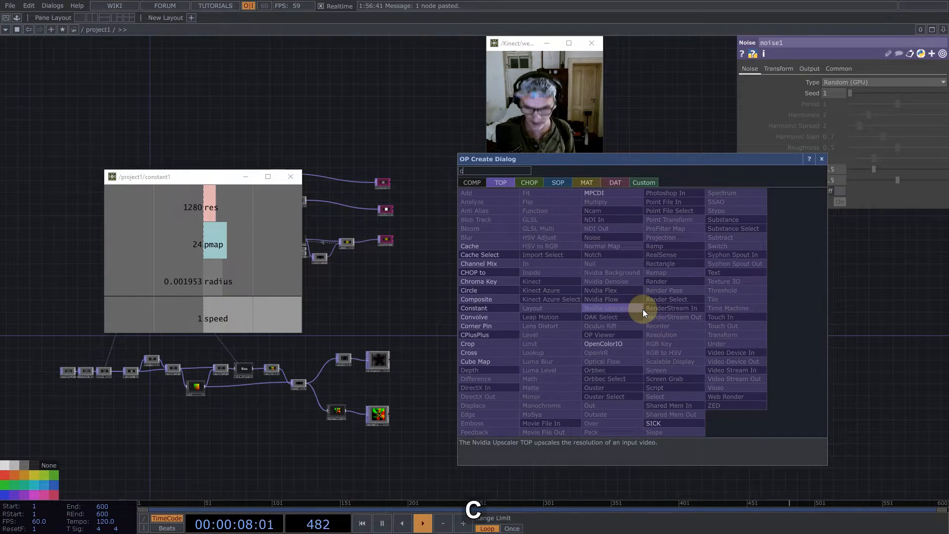
left_click(558, 183)
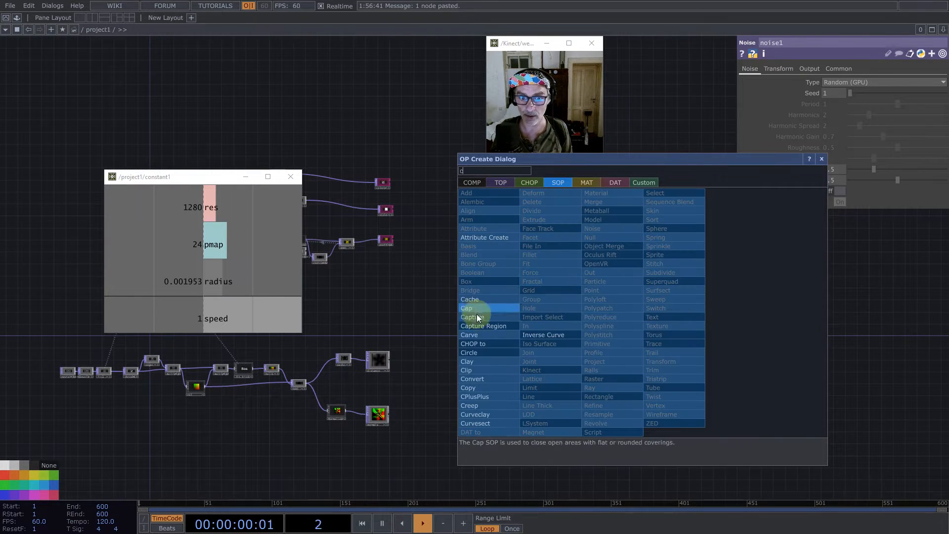
left_click(478, 352)
left_click(538, 297)
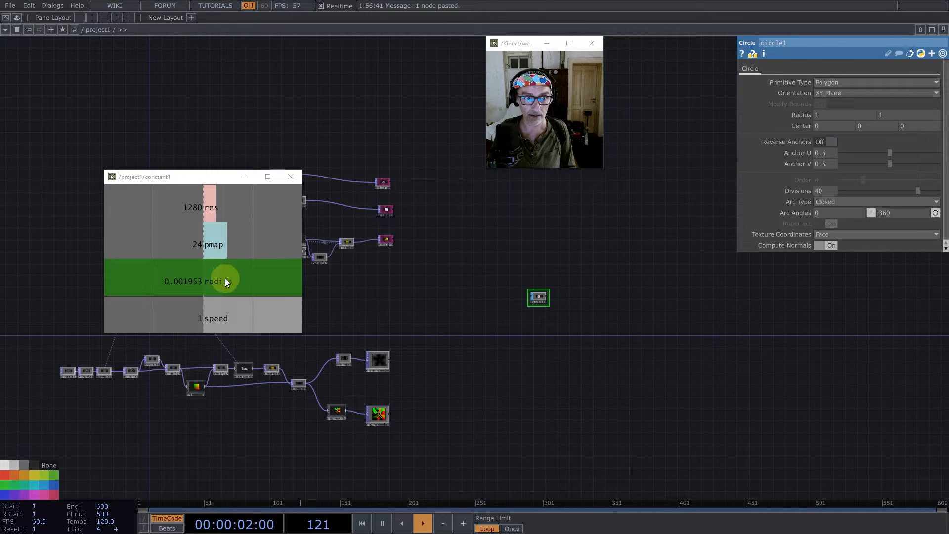
left_click_drag(224, 280, 808, 114)
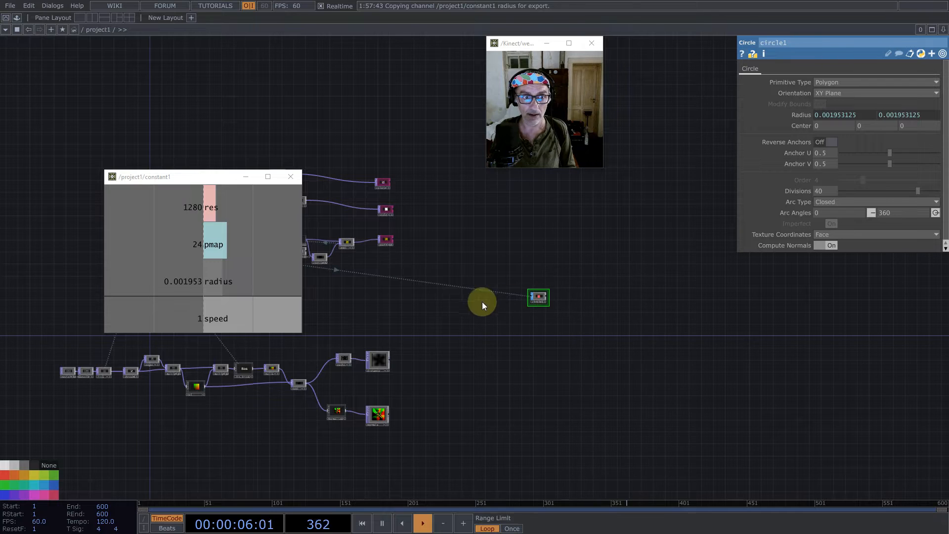
- Set the radius channel of constant1 to the expression 1/96
left_click_drag(482, 302, 768, 380)
left_click(432, 321)
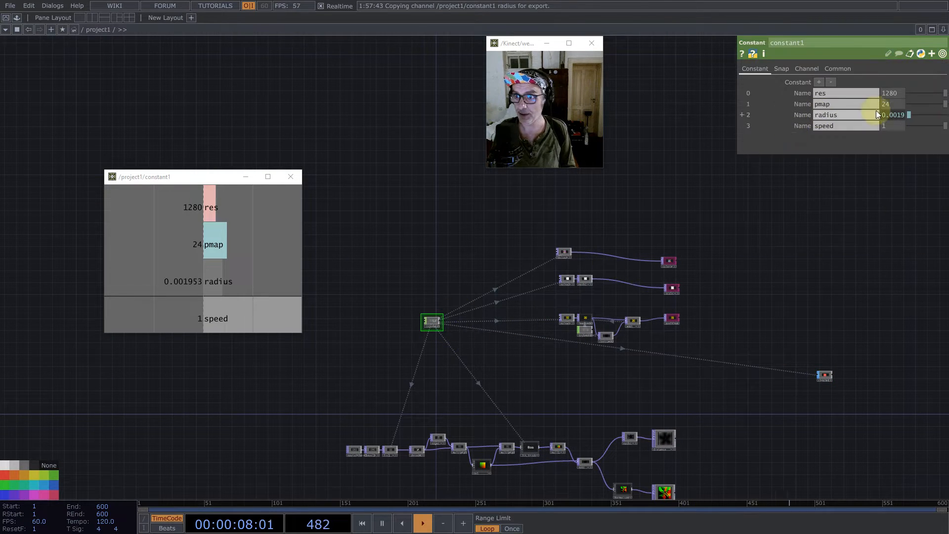
left_click(894, 113)
left_click_drag(829, 129, 815, 127)
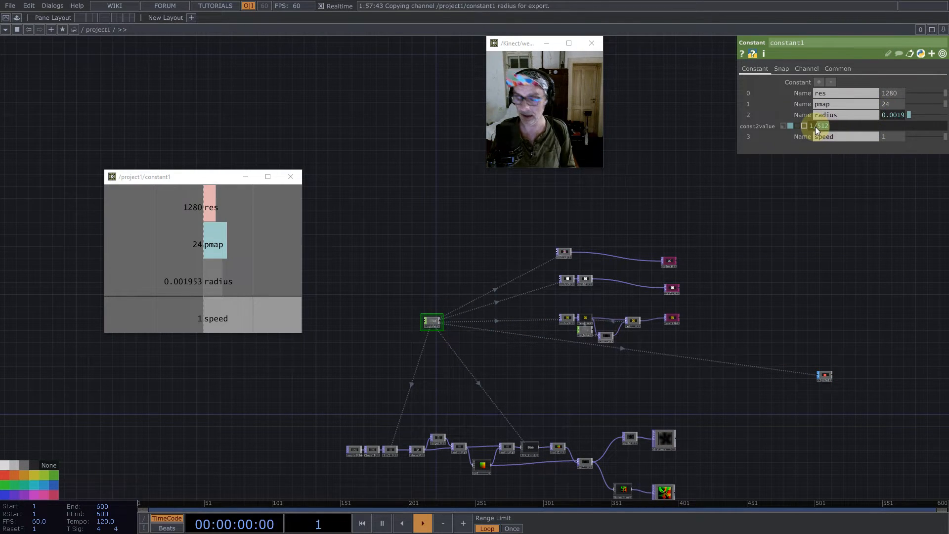
type("9")
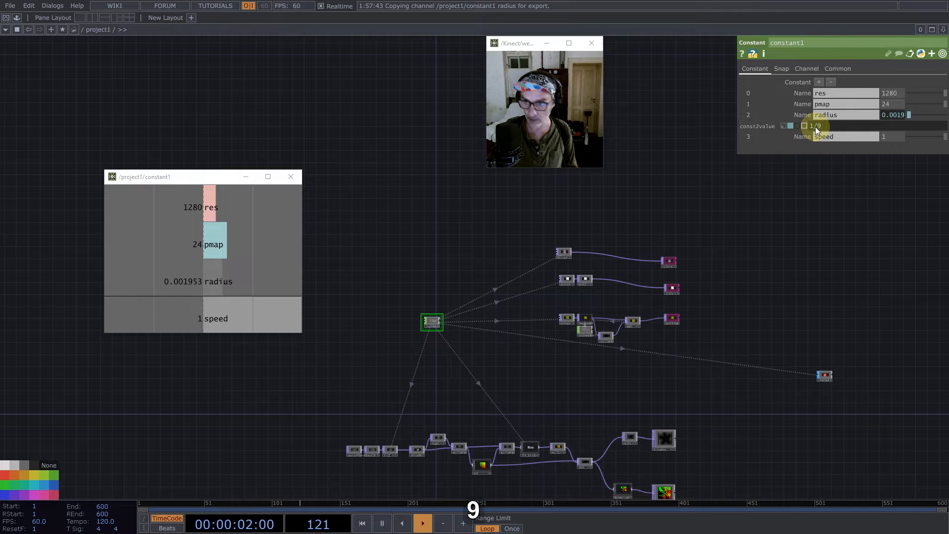
type("6")
key("Return")
- Set the pmap channel of constant1 to 16
left_click_drag(865, 259, 527, 228)
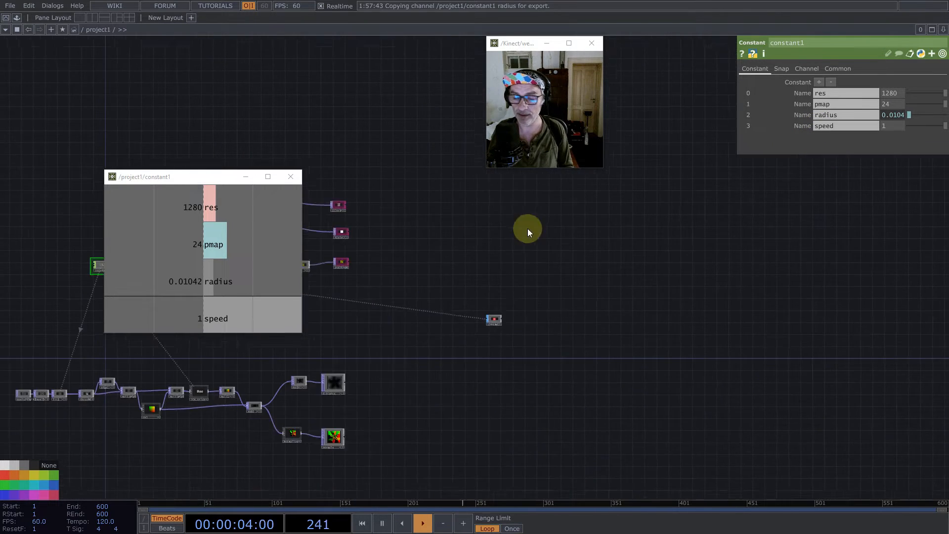
scroll(561, 288, "up", 3)
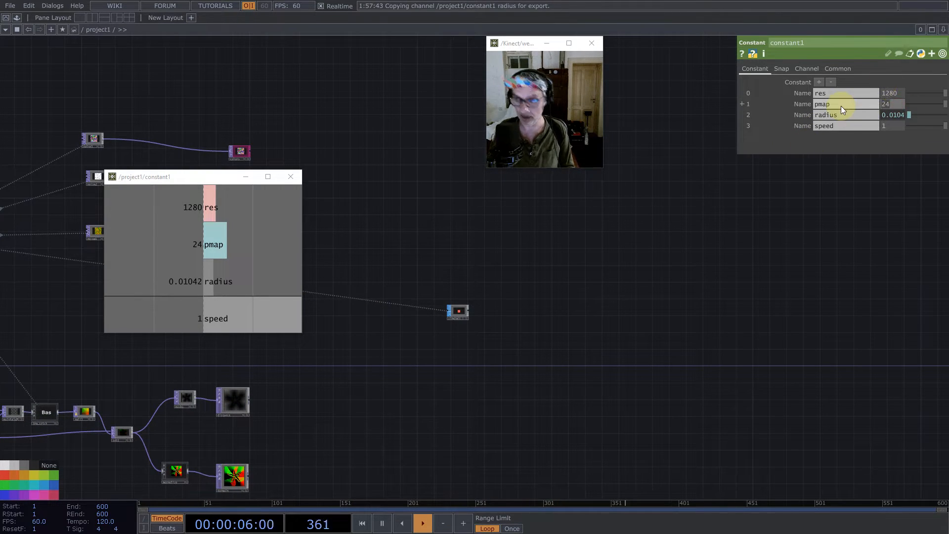
type("16")
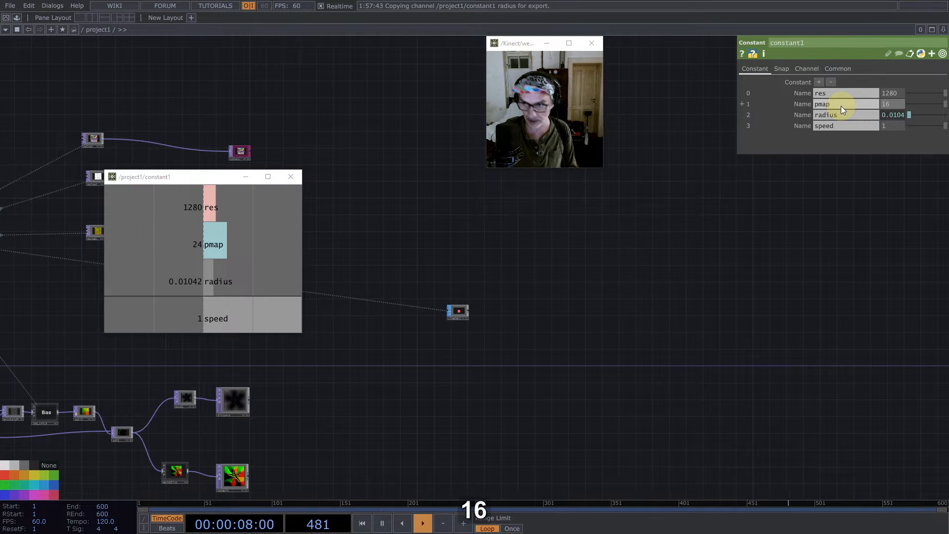
key("Return")
scroll(492, 331, "up", 5)
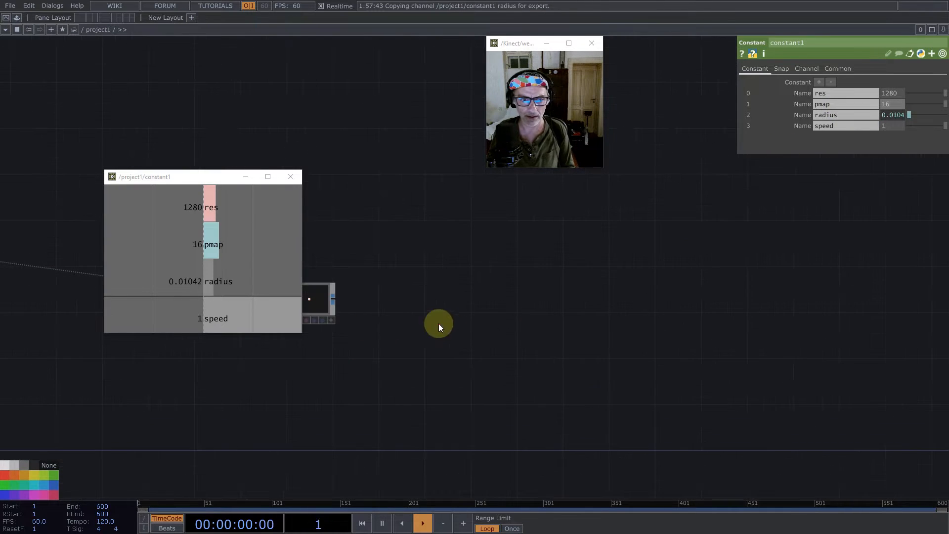
- Add a Geometry COMP fed by circle1 in the empty area beside it
left_click_drag(438, 323, 556, 325)
middle_click(538, 310)
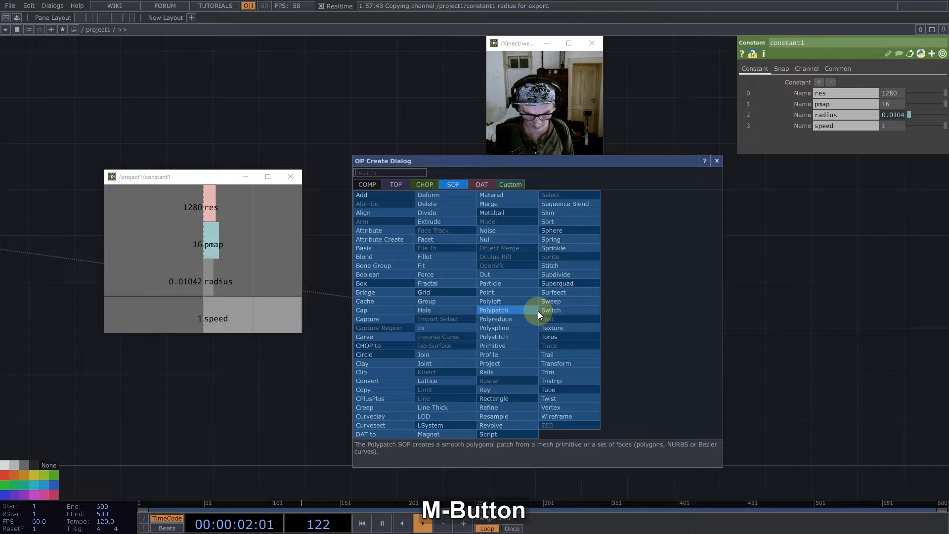
type("g")
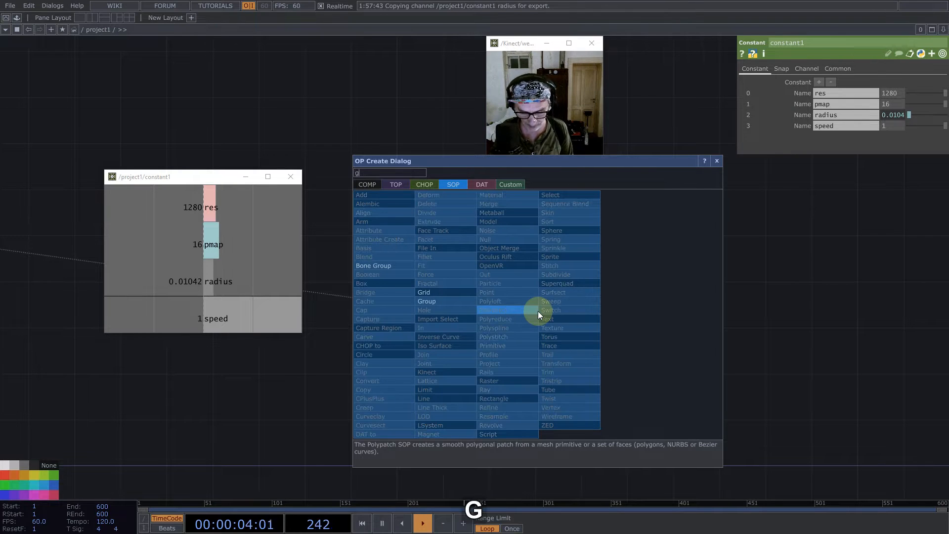
type("e")
left_click(368, 184)
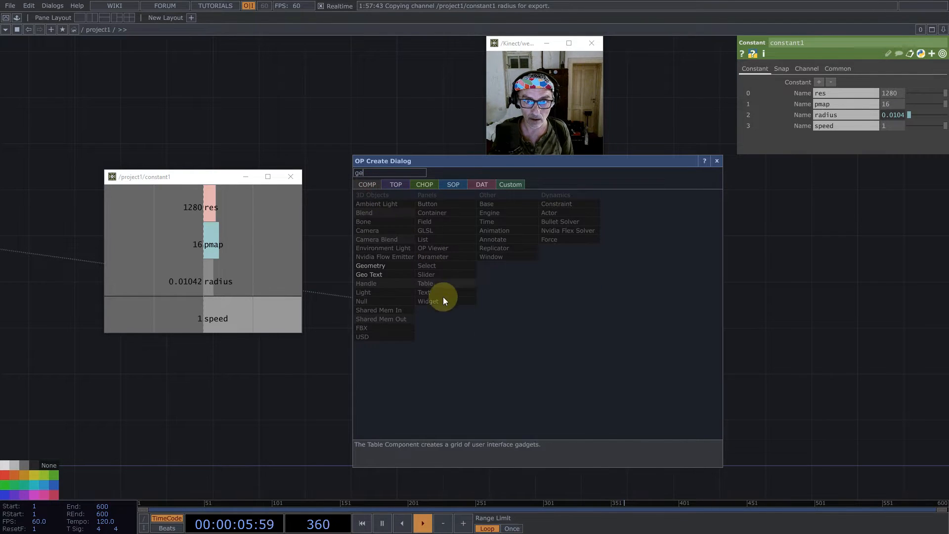
left_click(376, 266)
left_click(595, 316)
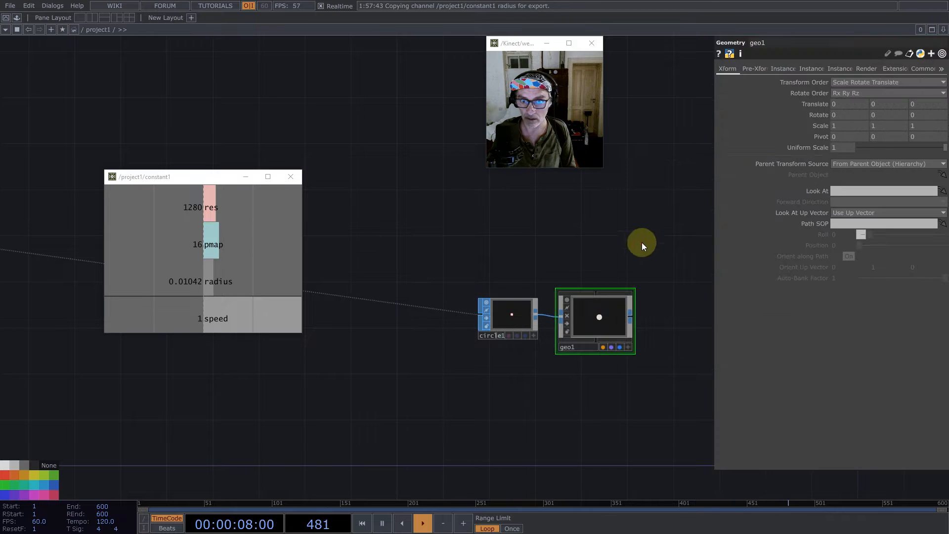
- Add a Camera COMP above and beside geo1
key("Tab")
type("cam")
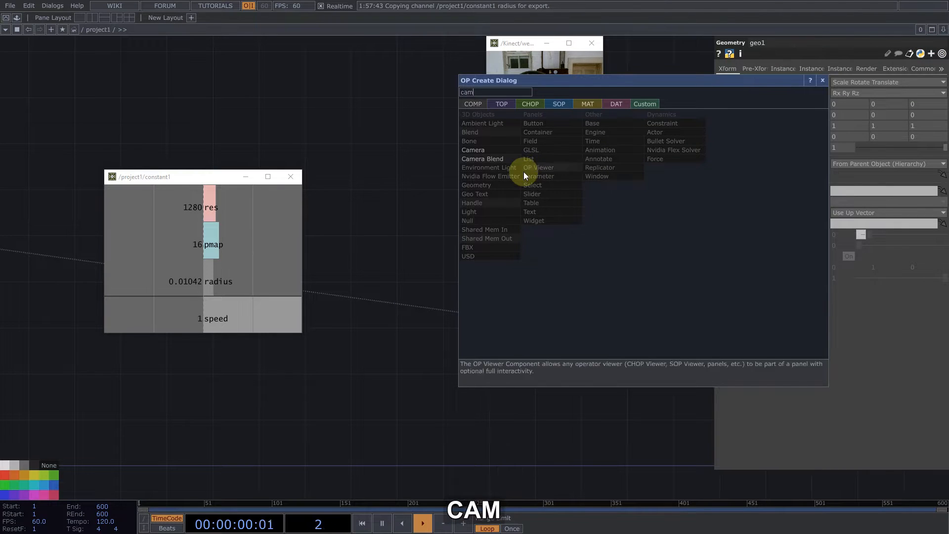
left_click(467, 150)
left_click(695, 240)
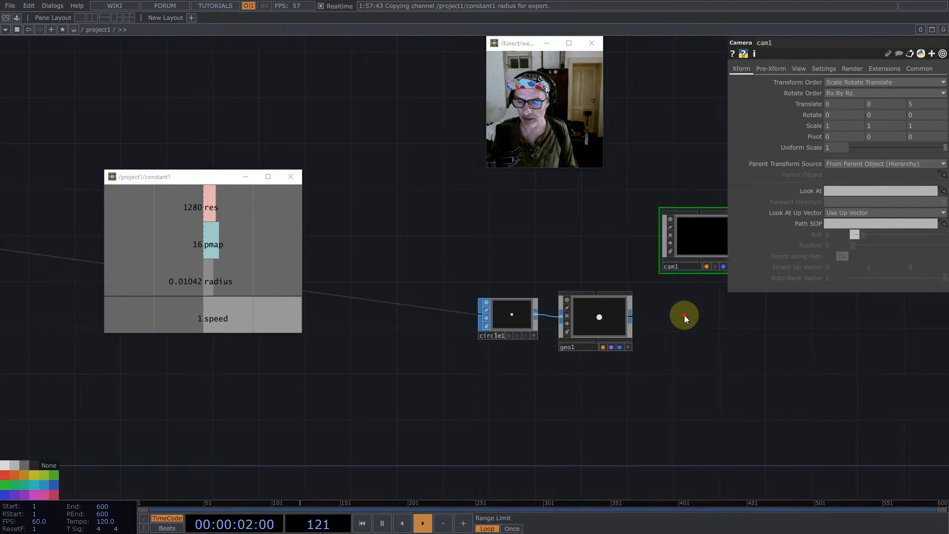
- Add a Render TOP below cam1, beside geo1
key("Tab")
type("rende")
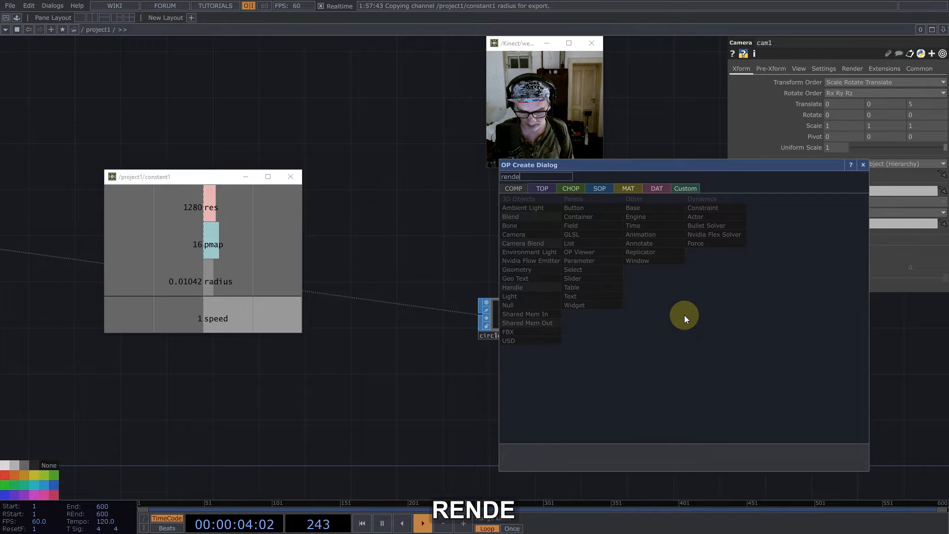
type("r")
left_click(542, 188)
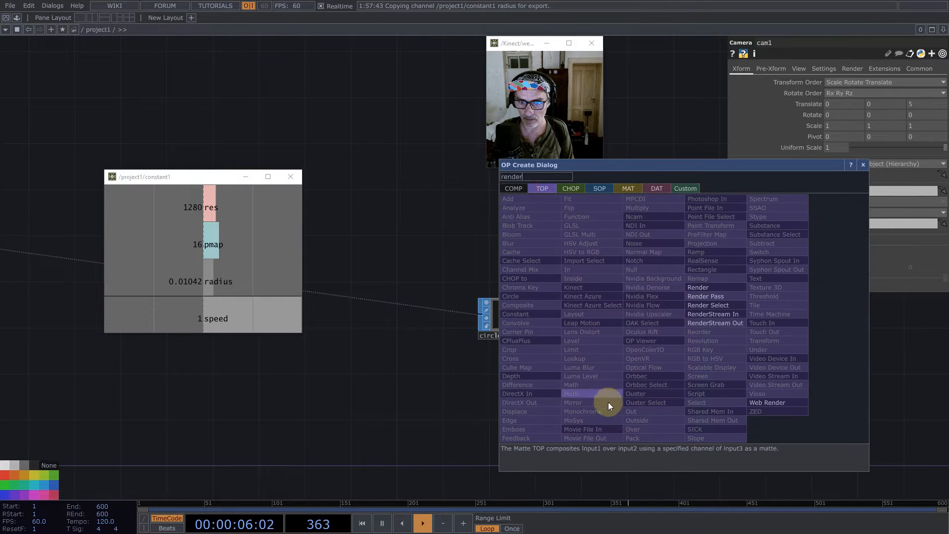
left_click(700, 287)
left_click(701, 318)
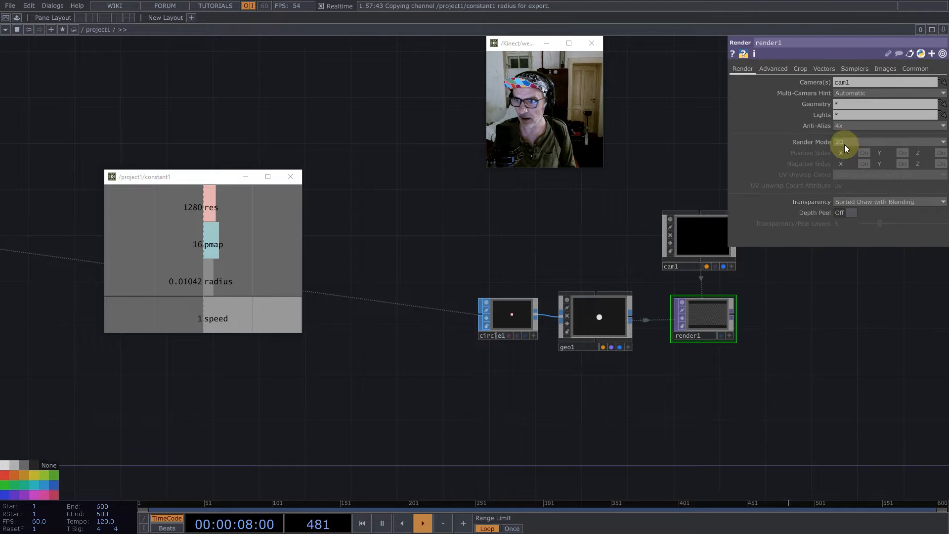
- Set render1's anti-aliasing to 1x (Off), drive its width and height with constant1's res channel, and use 32-bit float (RGBA) pixels
left_click(848, 125)
left_click(850, 133)
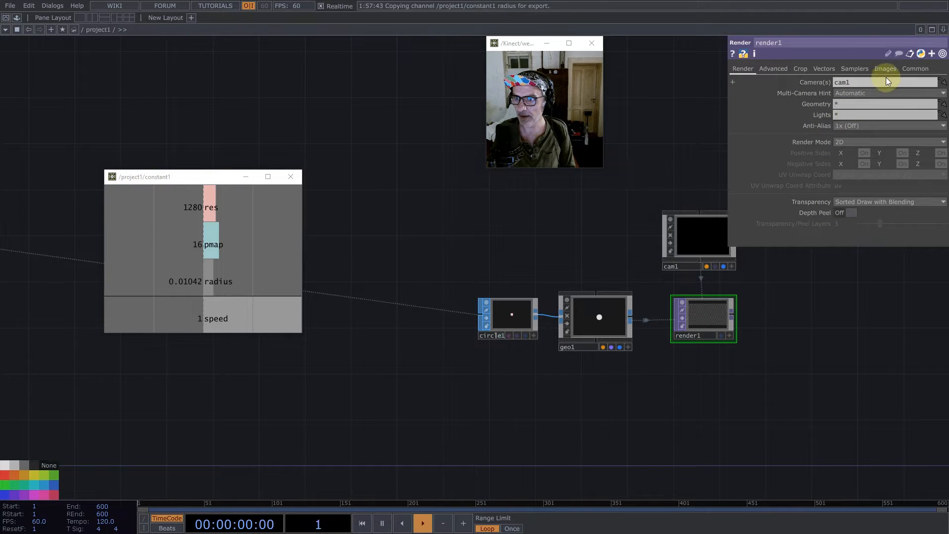
left_click_drag(192, 207, 823, 79)
left_click(862, 148)
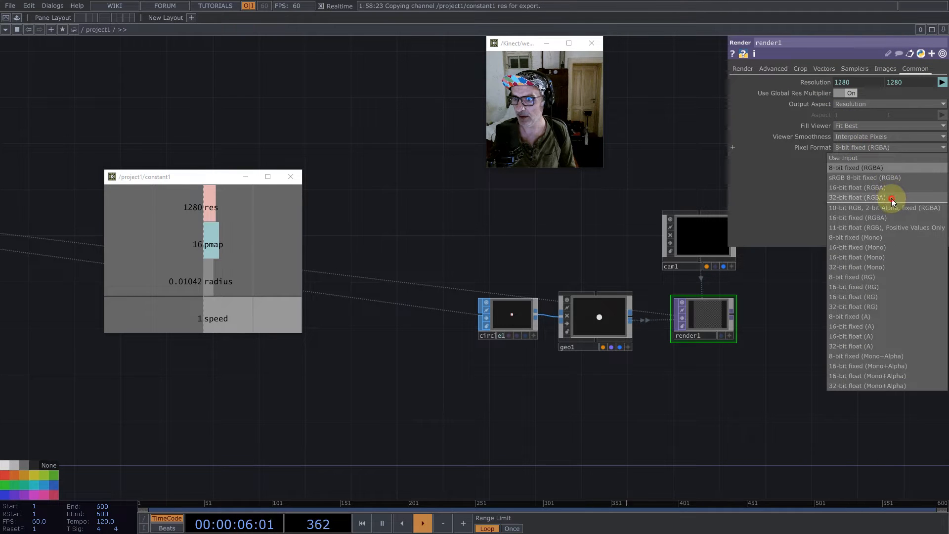
left_click(893, 197)
left_click(743, 69)
- Add a Constant MAT below geo1 and assign it as geo1's material
left_click_drag(805, 338, 524, 340)
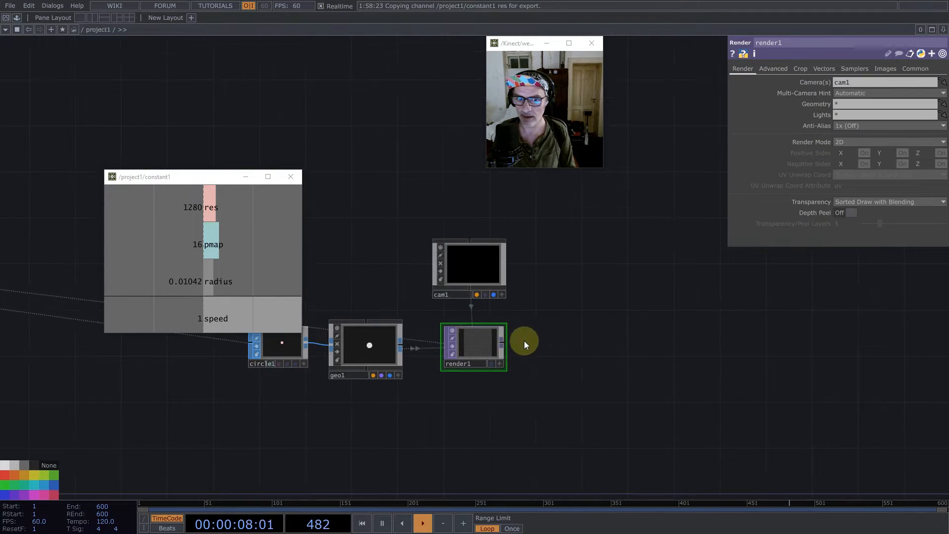
scroll(467, 339, "up", 5)
left_click_drag(265, 468, 375, 370)
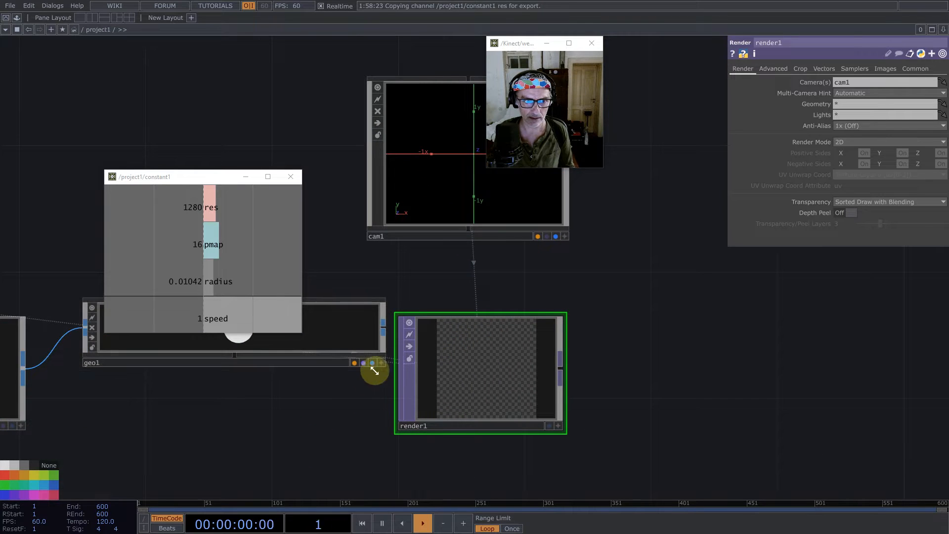
key("ctrl+z")
left_click_drag(336, 458, 426, 282)
double_click(380, 298)
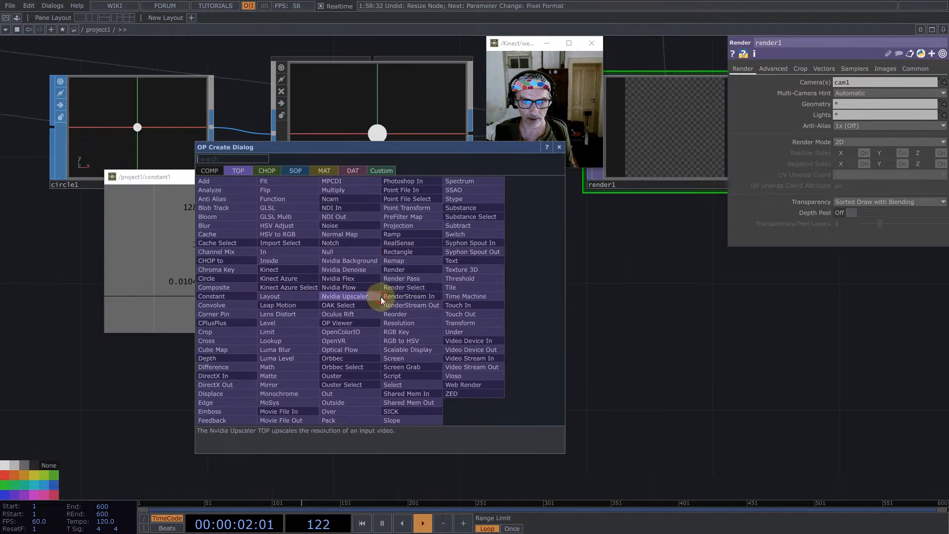
left_click(323, 171)
left_click(245, 195)
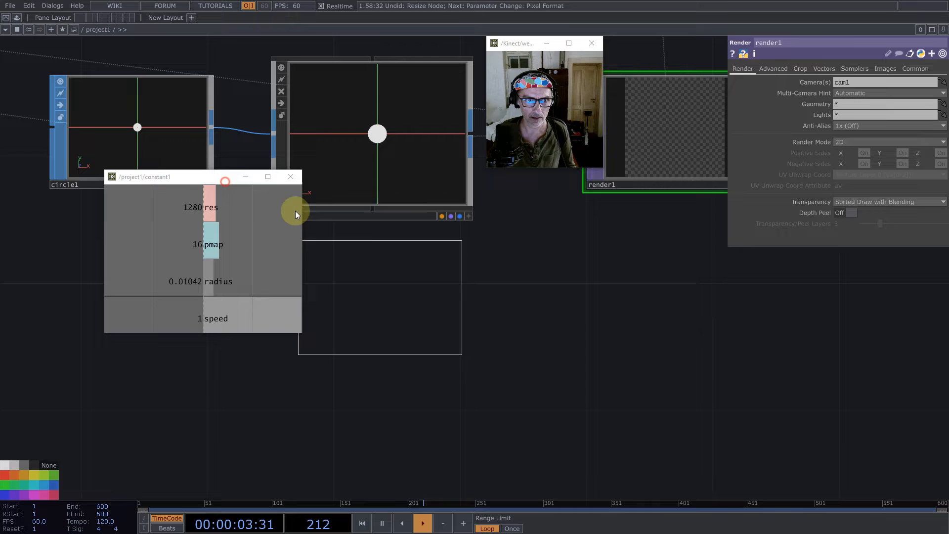
left_click(396, 312)
left_click(394, 191)
left_click_drag(403, 324, 872, 80)
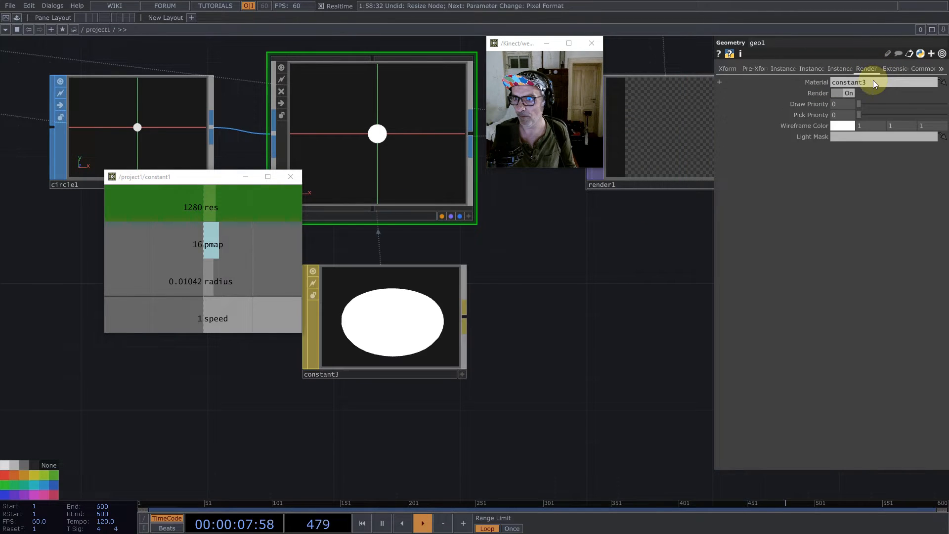
- Turn on instancing for geo1
left_click_drag(574, 333, 474, 404)
scroll(474, 405, "down", 3)
left_click(551, 262)
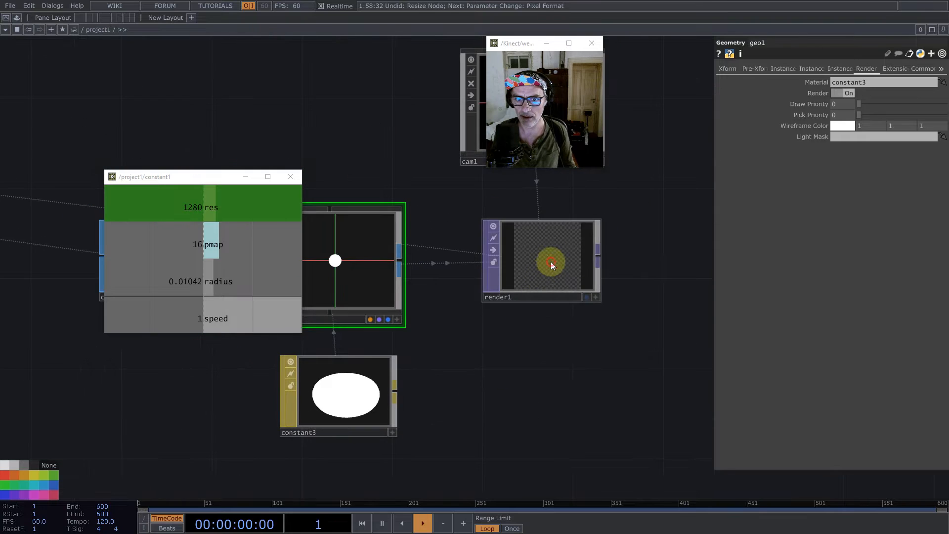
left_click(355, 321)
scroll(684, 390, "down", 5)
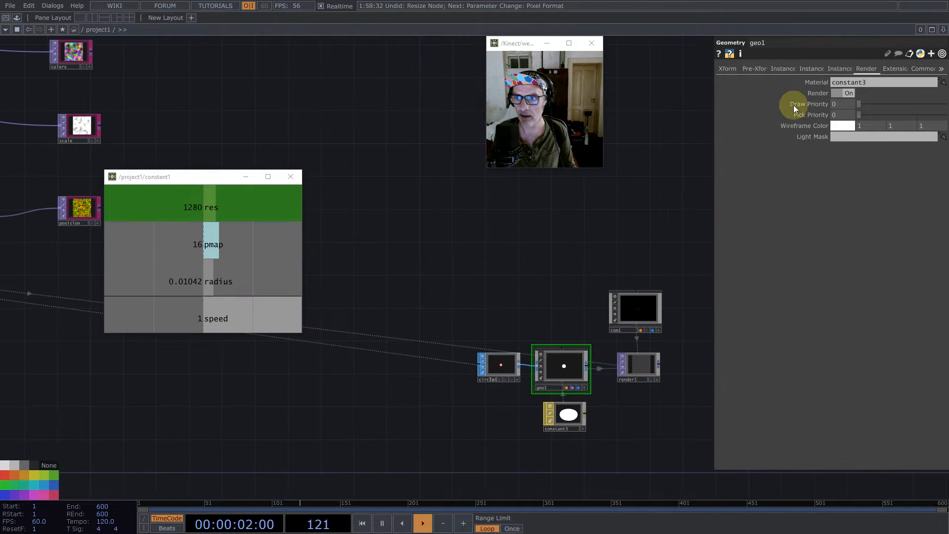
left_click(784, 69)
left_click(844, 83)
- Use the position map as geo1's Translate OP, with channel r for Translate X and g for Translate Y
scroll(569, 304, "down", 2)
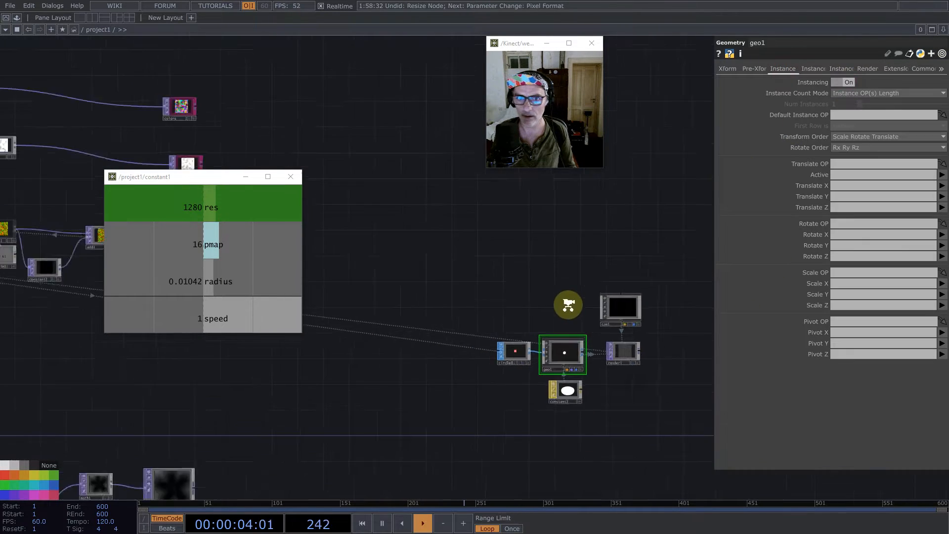
scroll(569, 304, "down", 2)
left_click_drag(390, 266, 489, 262)
scroll(406, 255, "up", 5)
left_click_drag(428, 252, 854, 163)
left_click(850, 185)
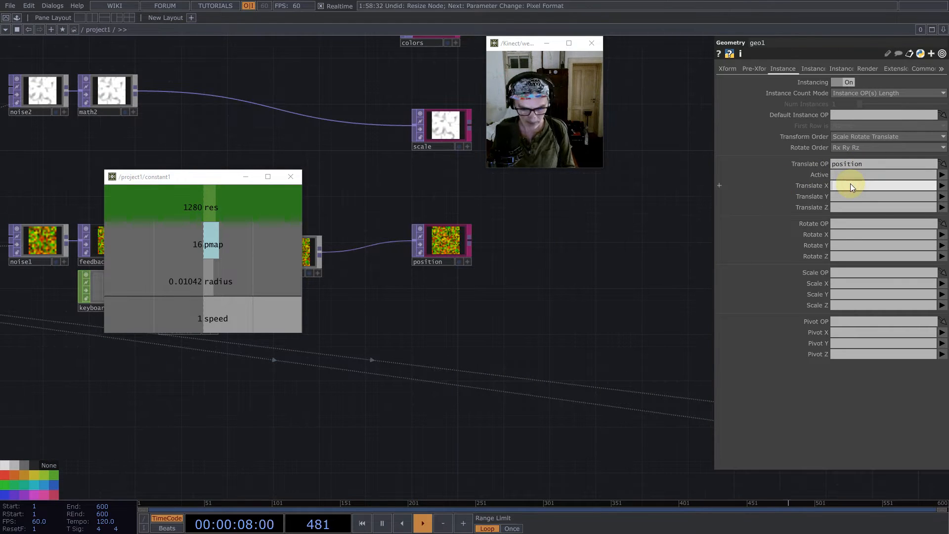
type("r")
key("Tab")
type("g")
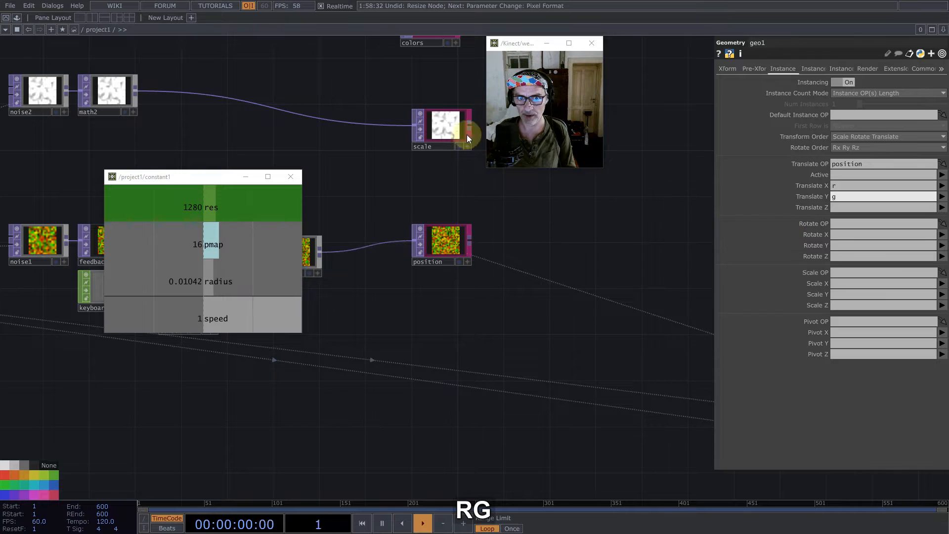
- Use the scale map as geo1's Scale OP, with channel r for both Scale X and Scale Y
left_click_drag(467, 135, 861, 273)
left_click(858, 285)
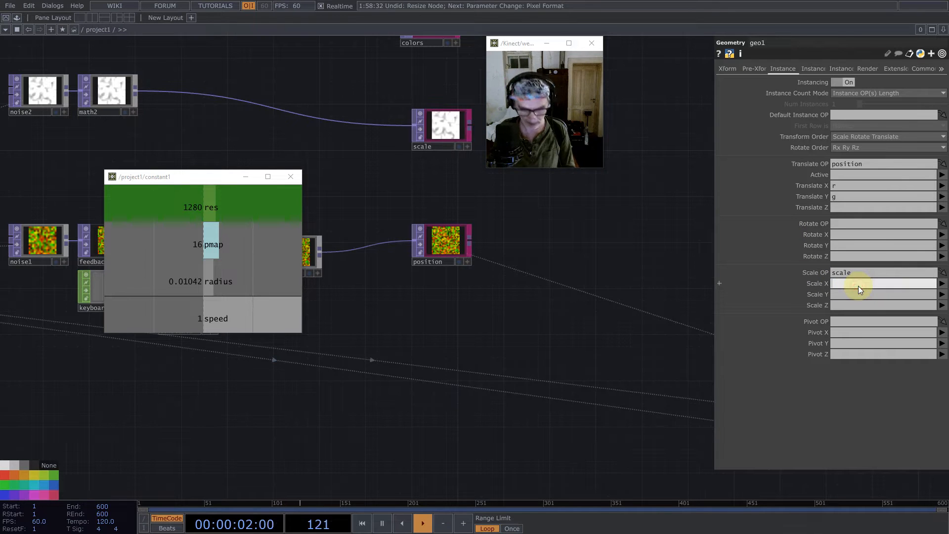
type("r")
key("Tab")
type("r")
- Use the colors map as geo1's instance Color OP, with its r, g and b channels for R, G and B
left_click_drag(588, 276, 555, 447)
scroll(599, 356, "down", 3)
left_click_drag(476, 198, 843, 386)
left_click(843, 393)
type("r")
left_click(839, 401)
type("g")
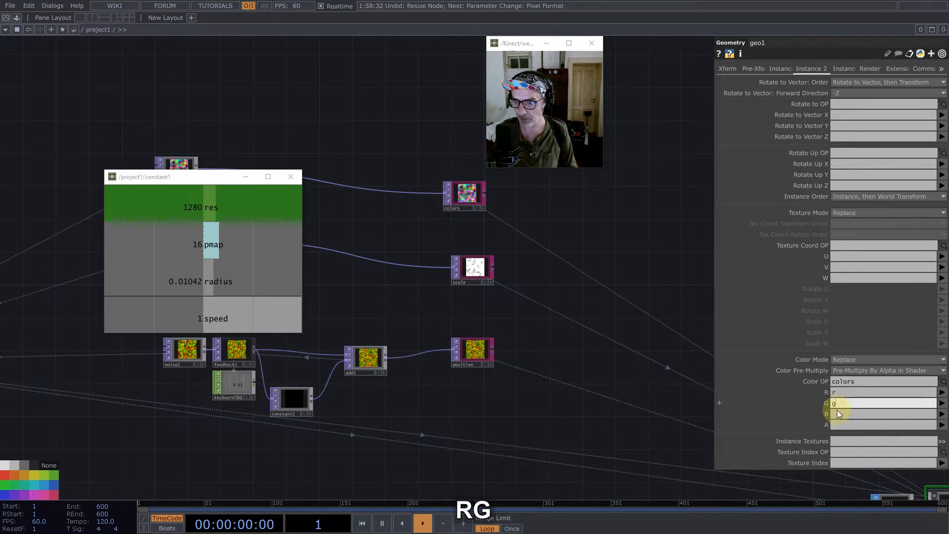
left_click(835, 413)
type("b")
- Check geo1's node information for its error and examine the sizes of the noise maps and the position null
left_click_drag(462, 398, 325, 372)
scroll(326, 372, "down", 4)
scroll(557, 419, "up", 8)
left_click(443, 368)
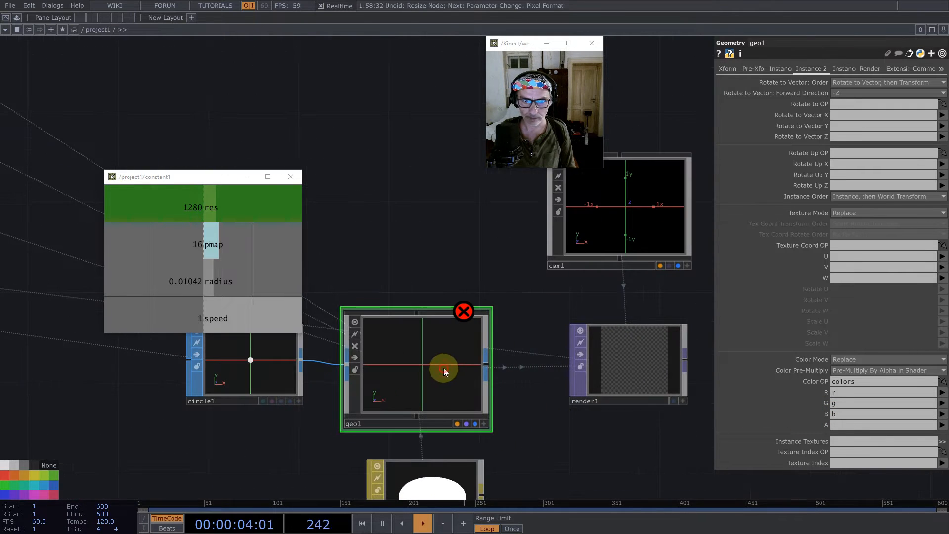
middle_click(446, 385)
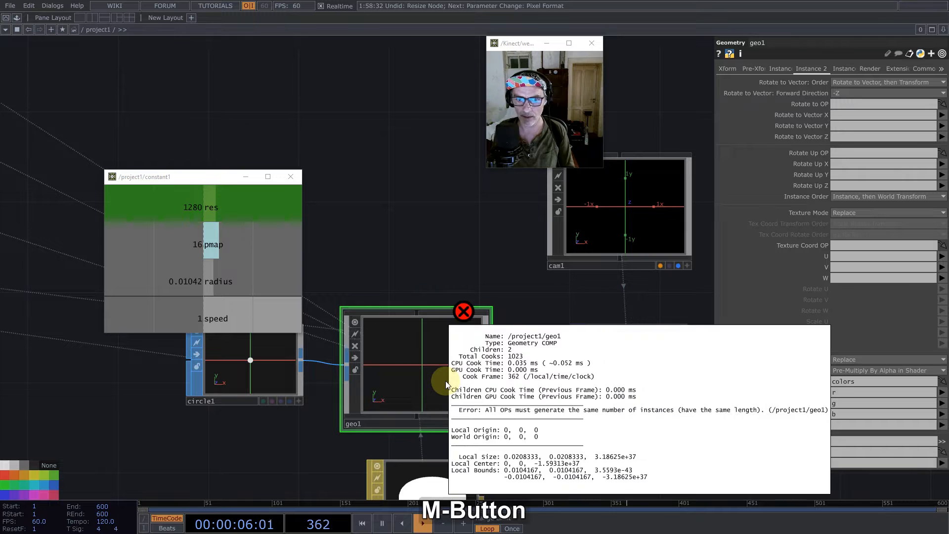
scroll(448, 247, "down", 6)
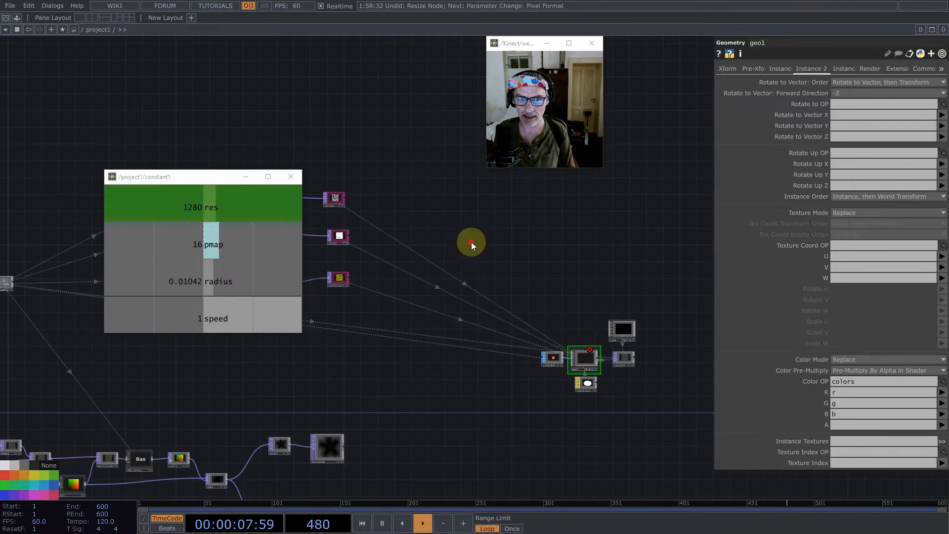
left_click_drag(471, 242, 591, 268)
middle_click(434, 227)
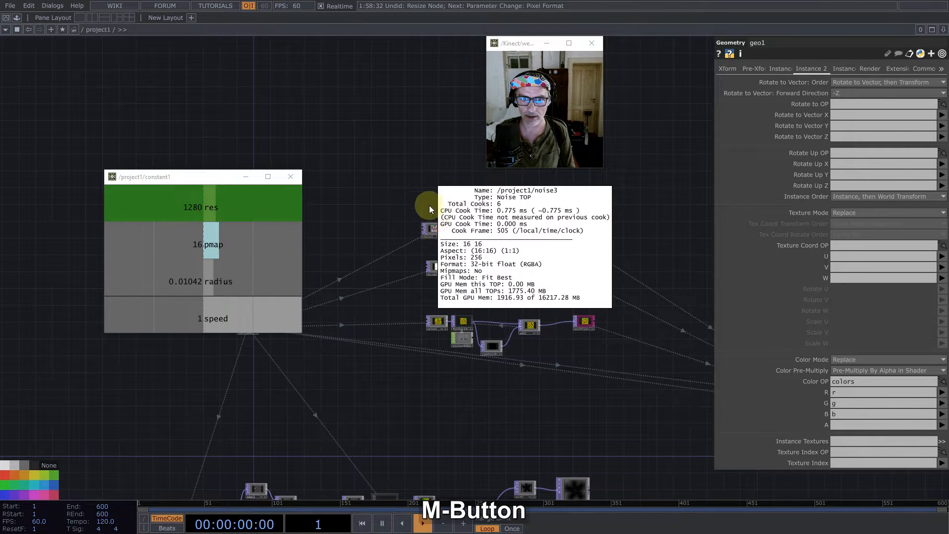
middle_click(436, 267)
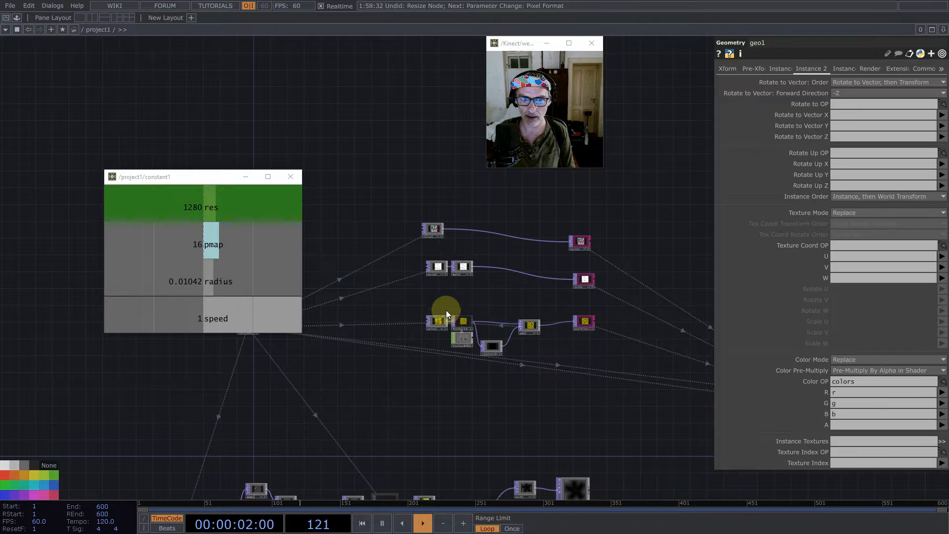
middle_click(440, 321)
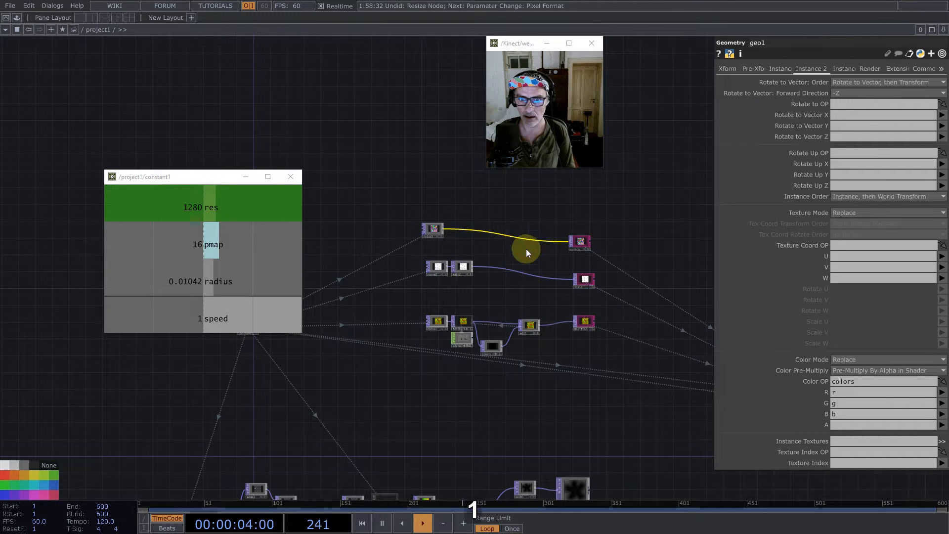
middle_click(588, 324)
- Select geo1 and cam1 together and turn off their node viewers
left_click_drag(672, 214, 364, 185)
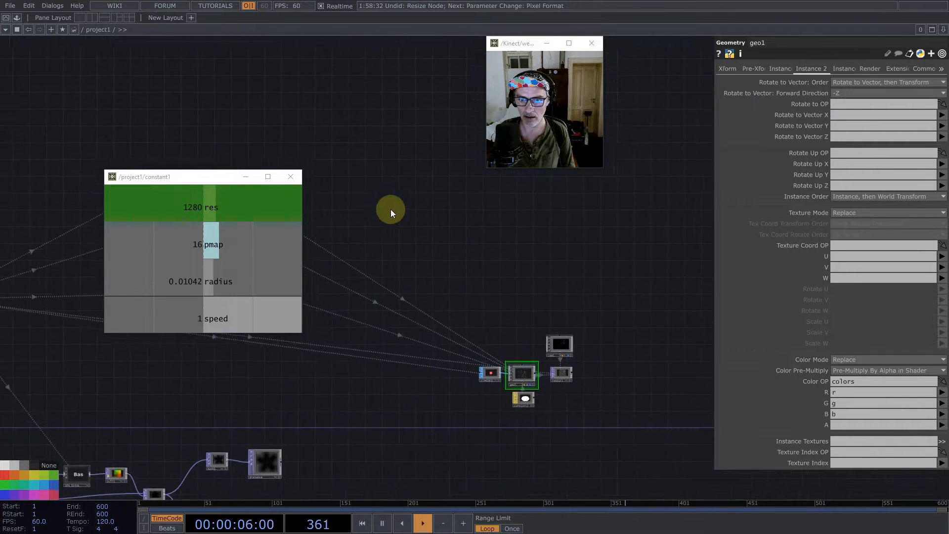
scroll(496, 289, "down", 5)
scroll(517, 362, "up", 6)
scroll(496, 242, "up", 5)
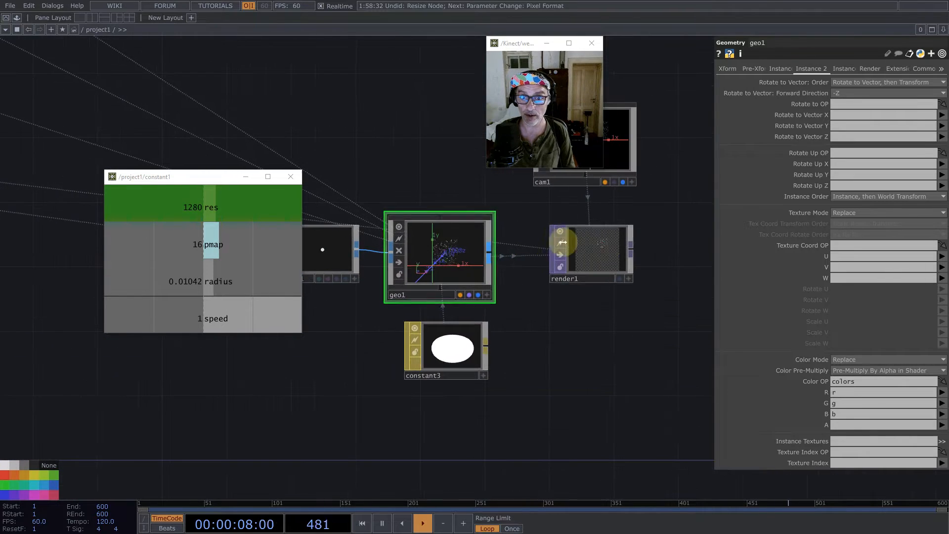
left_click_drag(578, 352, 535, 419)
right_click_drag(413, 207, 500, 322)
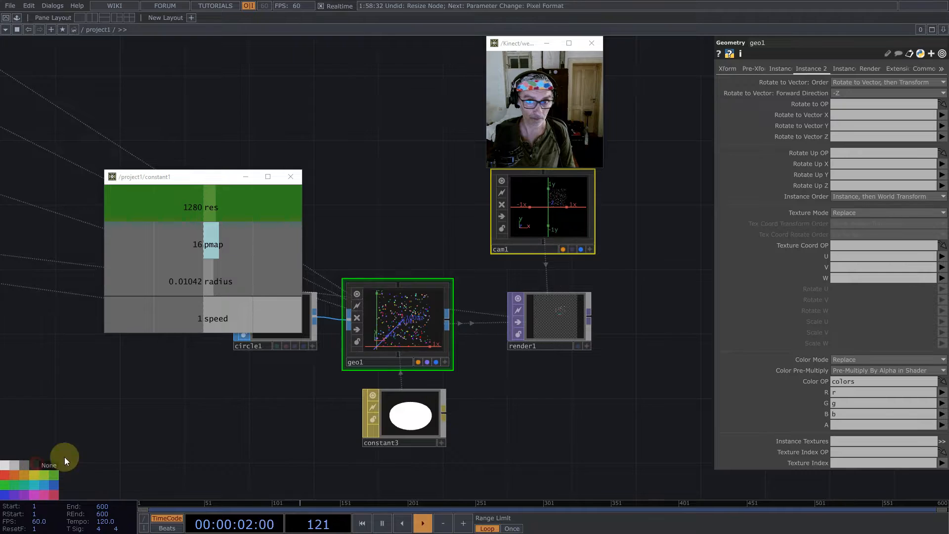
left_click(563, 316)
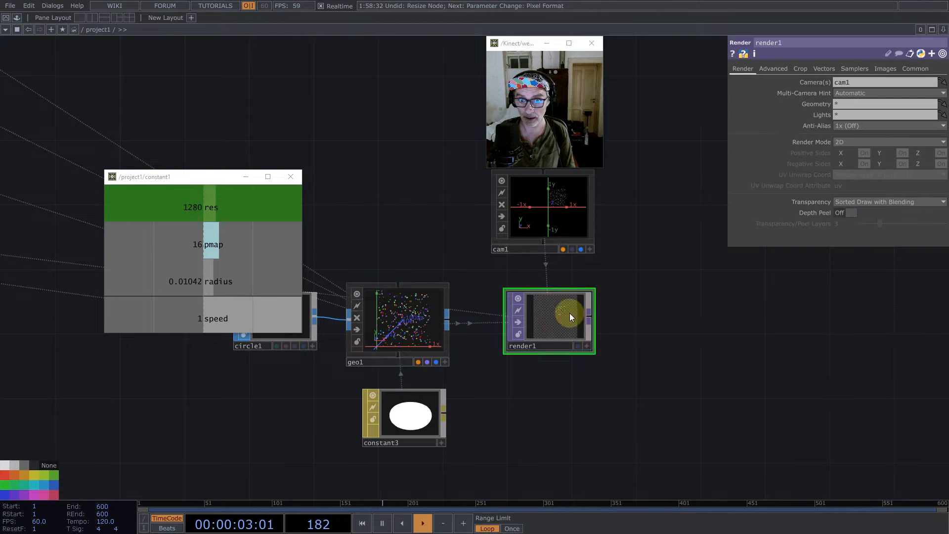
left_click(570, 218)
right_click_drag(393, 214, 494, 338)
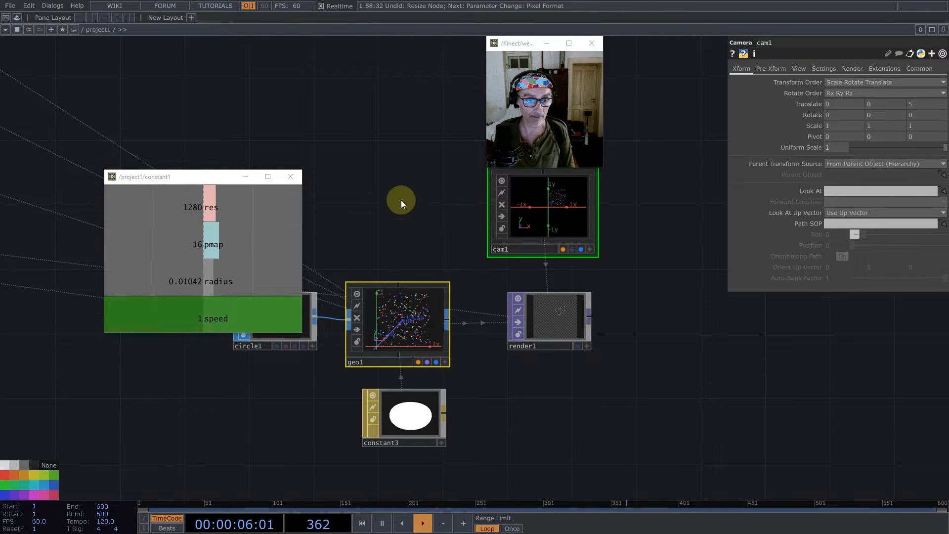
left_click(501, 180)
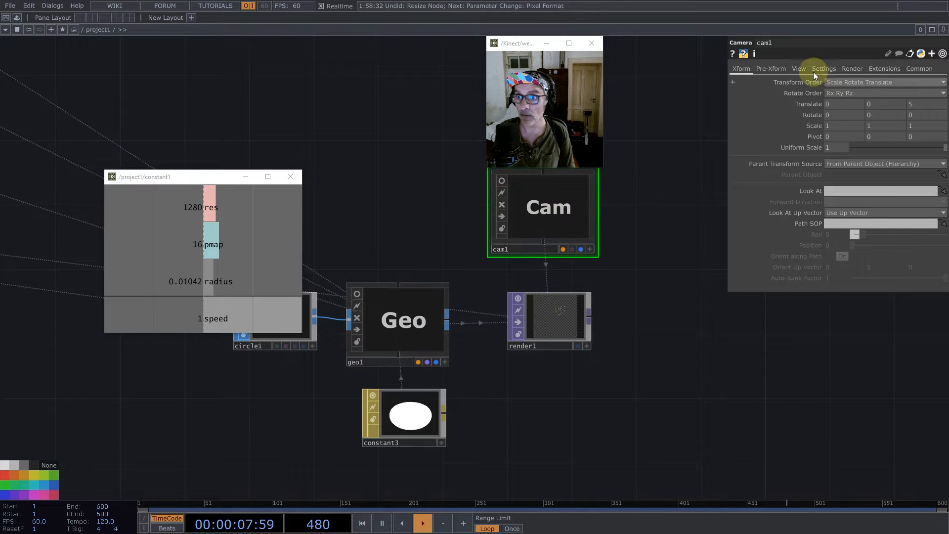
- Set cam1's projection to Orthographic and its ortho origin to Bottom-Left
left_click(798, 69)
left_click(836, 82)
left_click(843, 94)
left_click(844, 103)
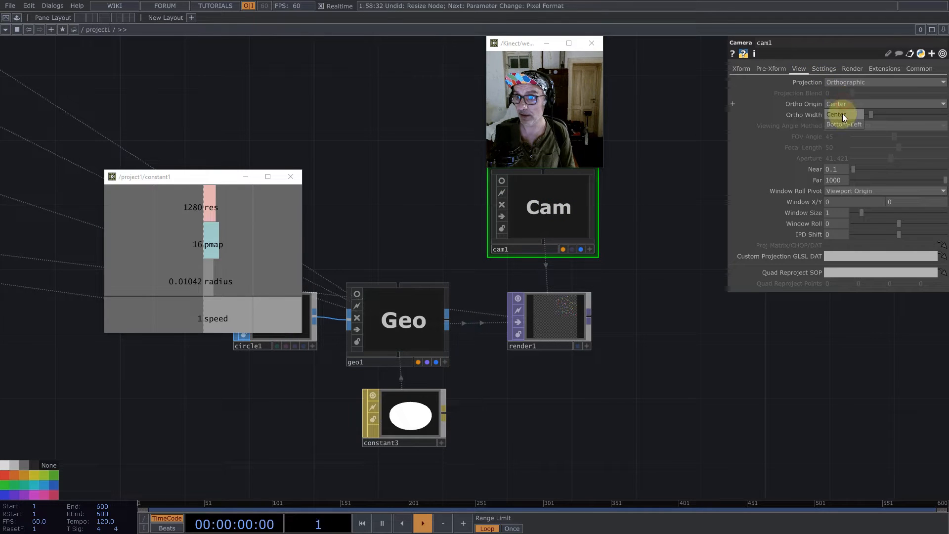
left_click(844, 124)
left_click_drag(626, 322, 576, 327)
middle_click(541, 318)
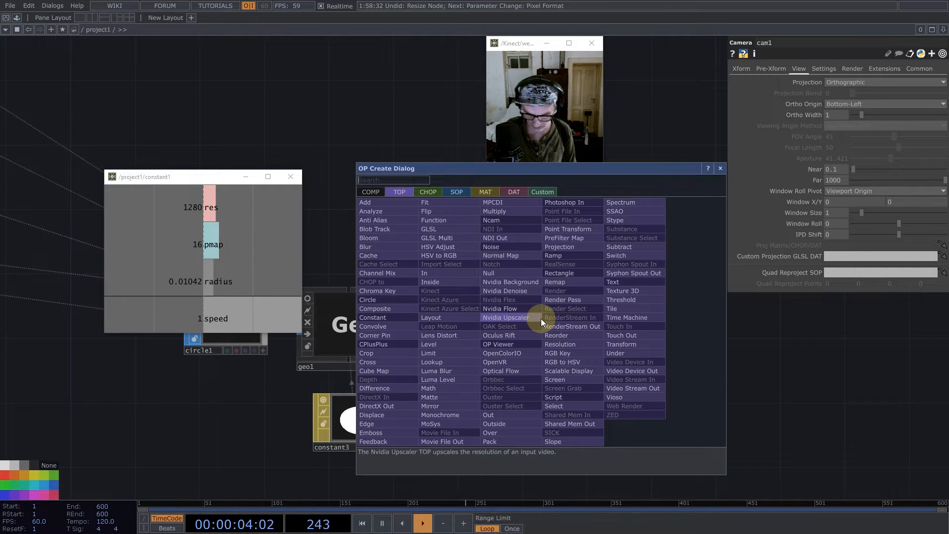
type("nul")
left_click(517, 271)
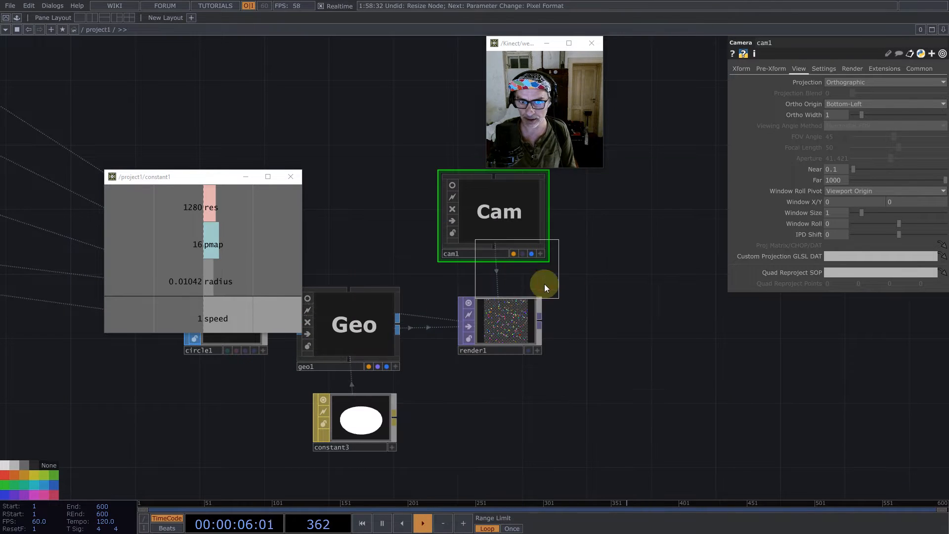
left_click(648, 314)
- Add a Null TOP wired from render1, delete the stray notch1 node and place the null further along the chain
middle_click(543, 322)
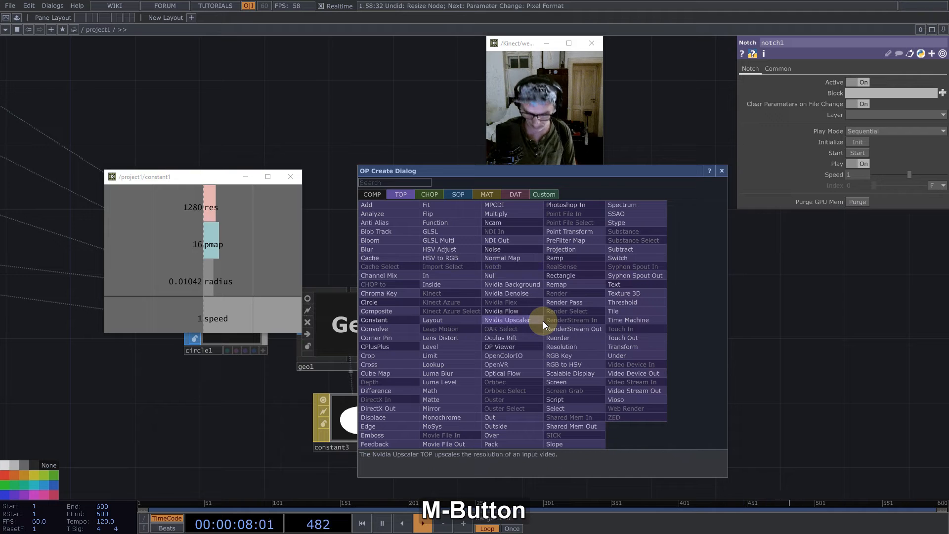
type("nu")
left_click(516, 284)
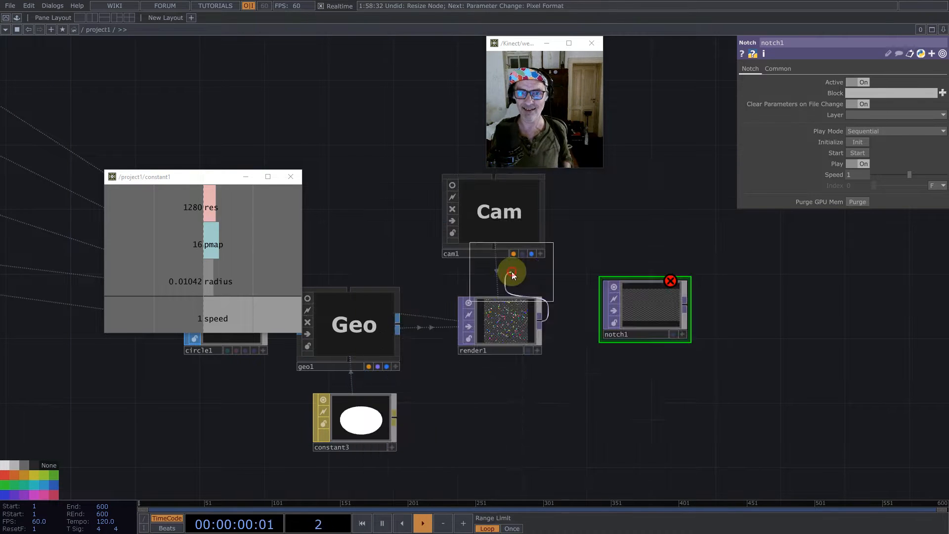
left_click(681, 247)
left_click(650, 317)
key("BackSpace")
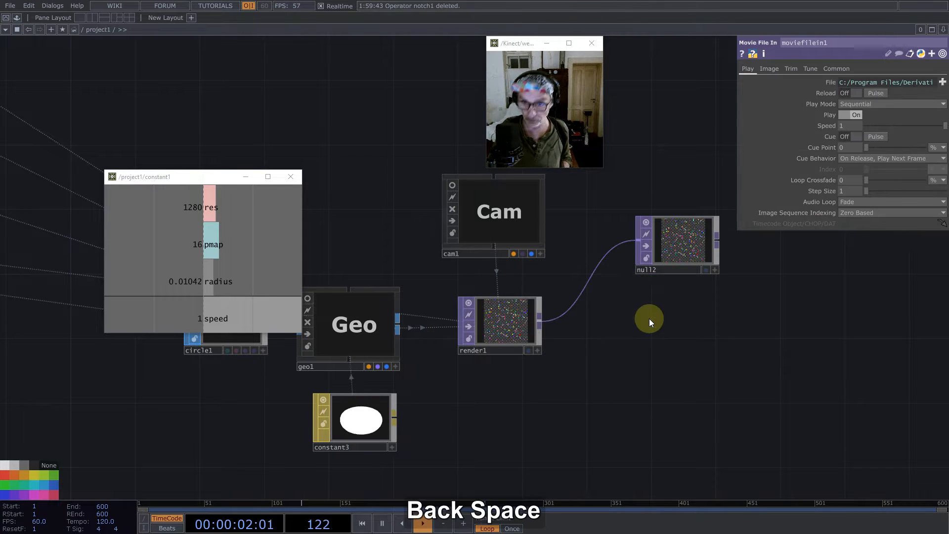
left_click_drag(654, 238, 751, 285)
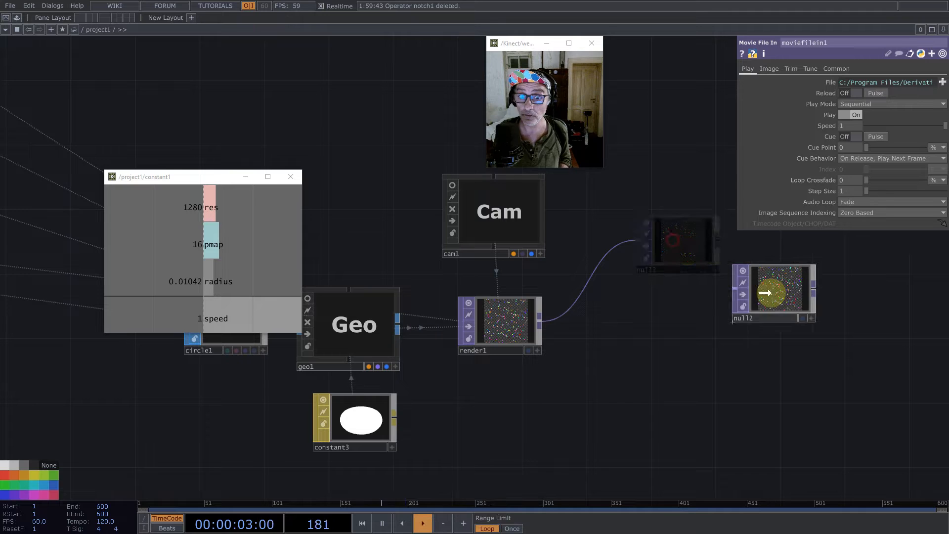
- Rename the null after render1 to Final
left_click(761, 316)
type("Fin")
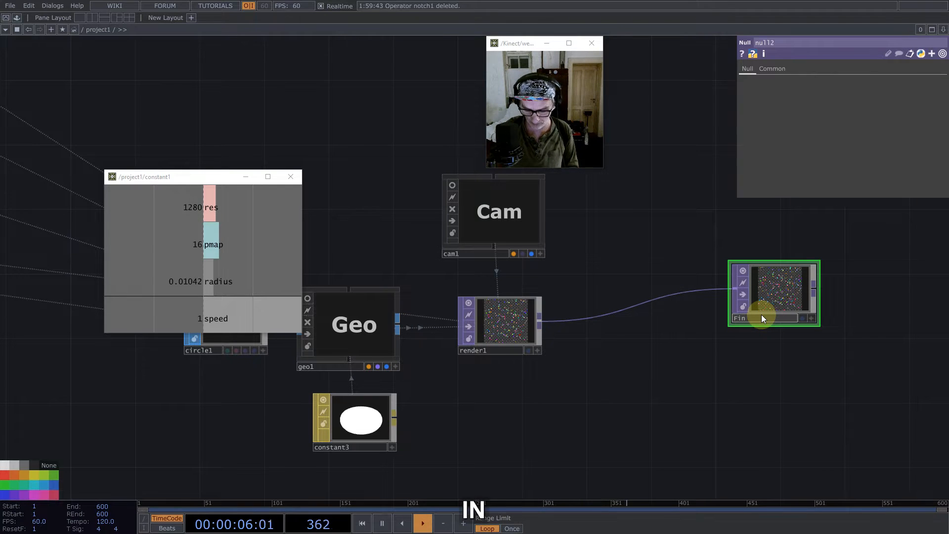
type("al")
key("Return")
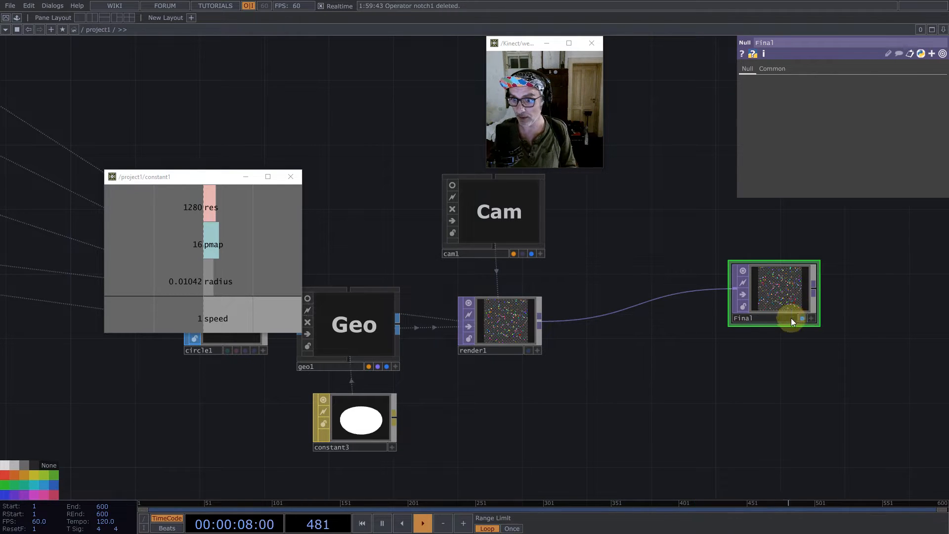
- Split the network pane left/right and make the second pane a TOP viewer showing the Final render
scroll(590, 303, "down", 6)
left_click(943, 29)
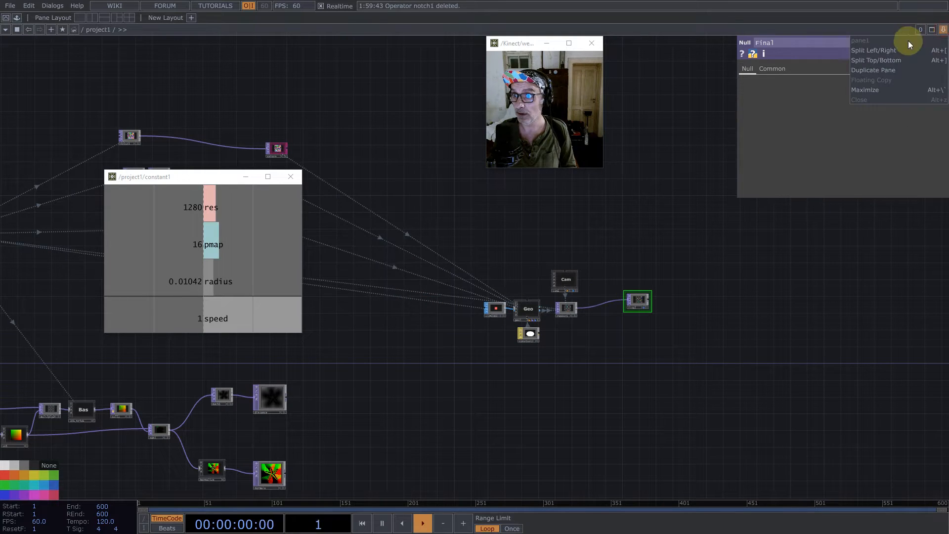
left_click(867, 51)
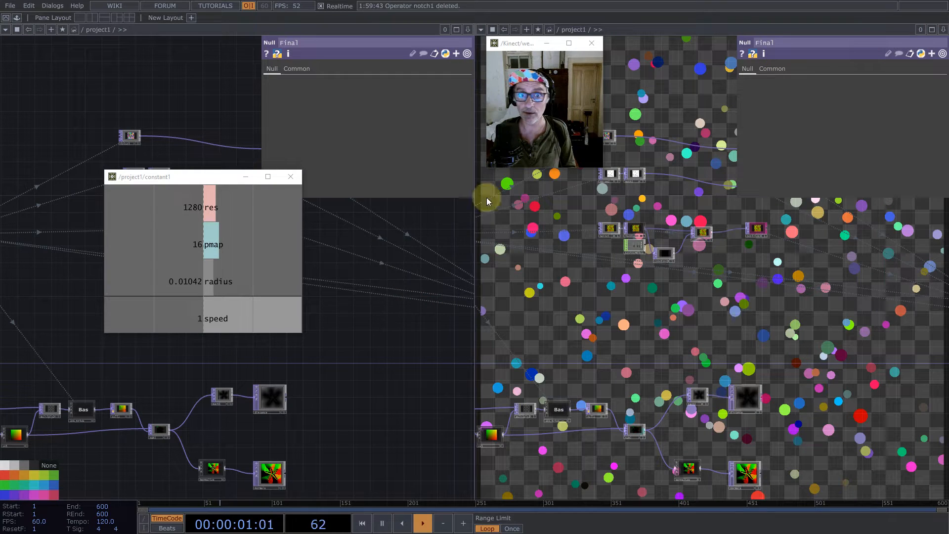
left_click(480, 30)
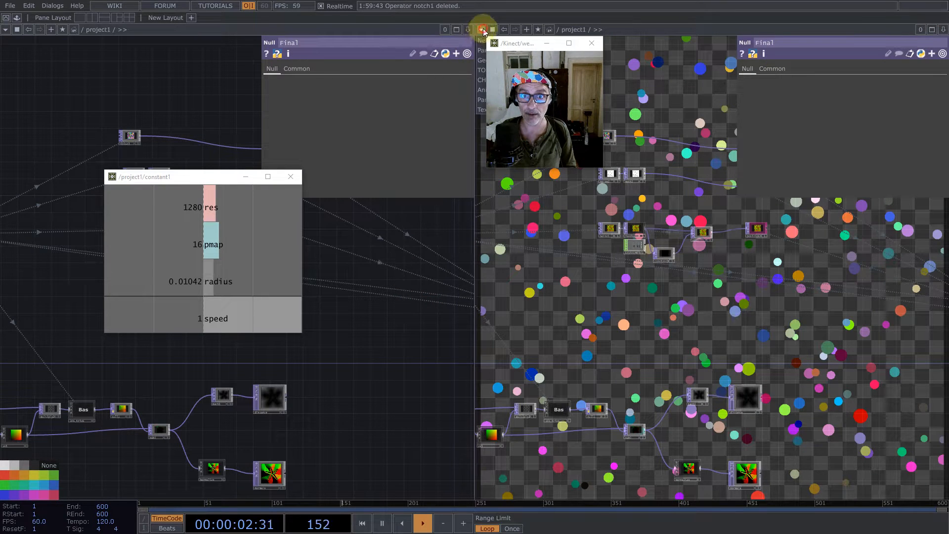
left_click(479, 71)
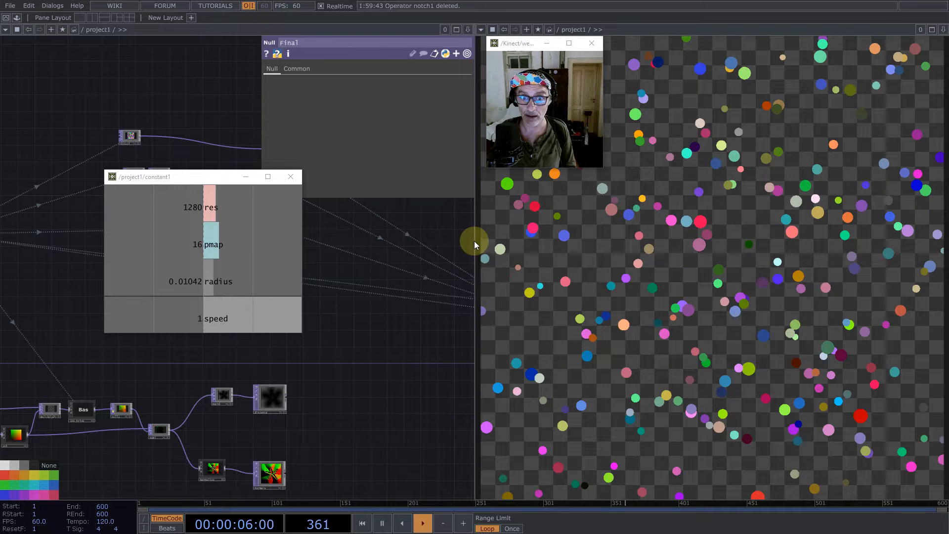
left_click_drag(475, 241, 486, 240)
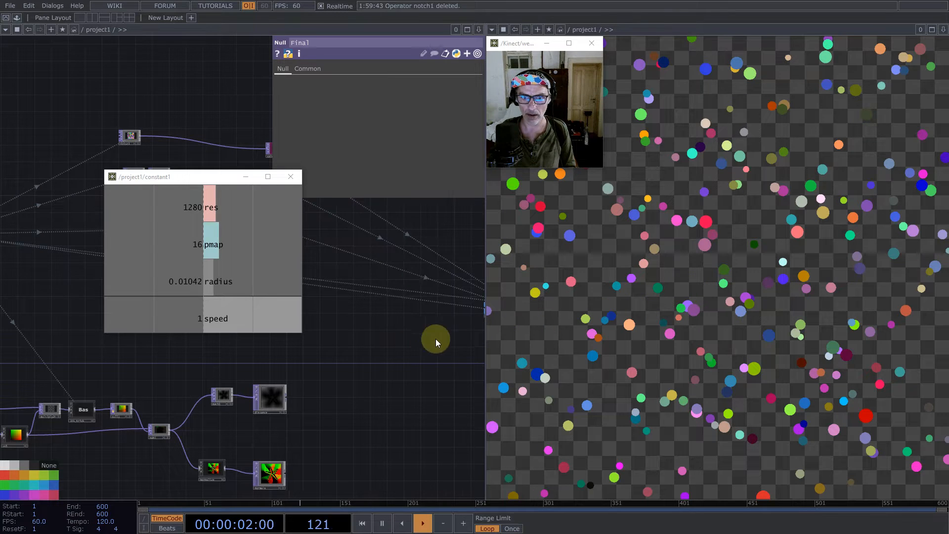
- Add an unconnected Select TOP below the render chain near the Final null
scroll(375, 352, "down", 5)
left_click_drag(353, 370, 231, 373)
scroll(354, 355, "up", 5)
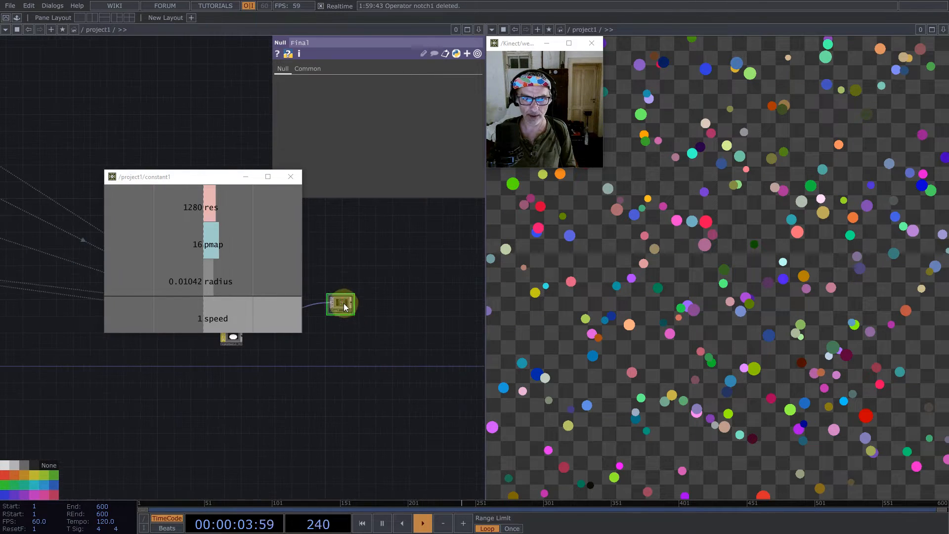
left_click_drag(344, 302, 437, 294)
left_click_drag(356, 368, 418, 415)
key("Tab")
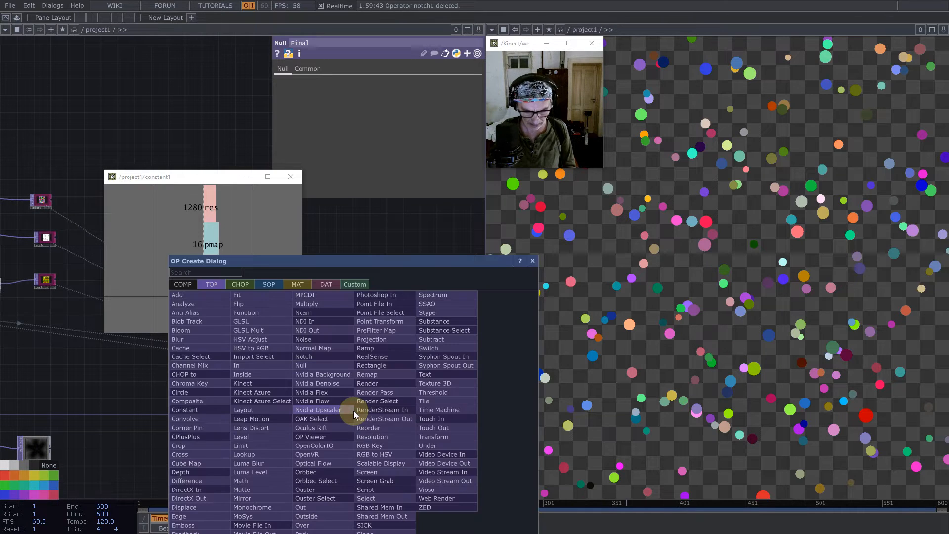
type("se")
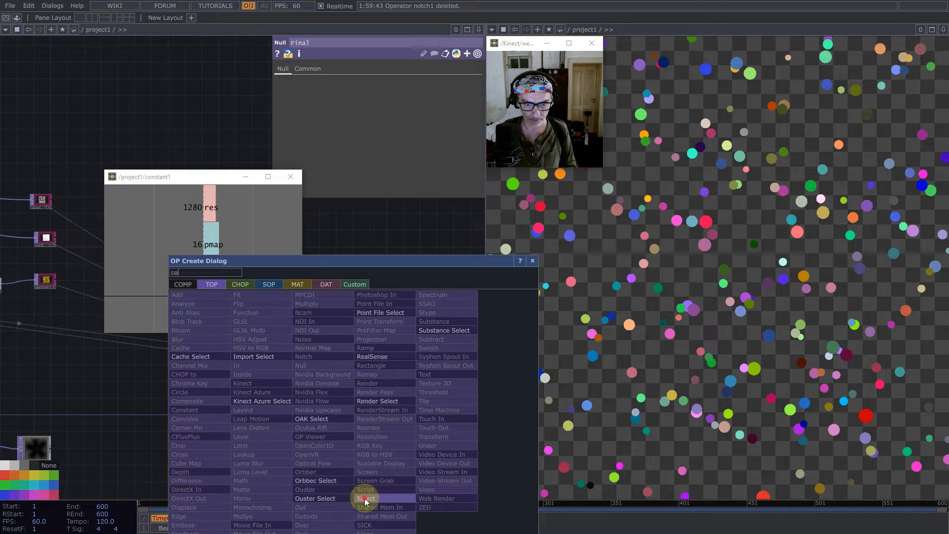
left_click(365, 499)
left_click(360, 417)
- Use edge1 from the JFA chain as the source TOP of select1
scroll(407, 364, "down", 5)
scroll(118, 395, "up", 4)
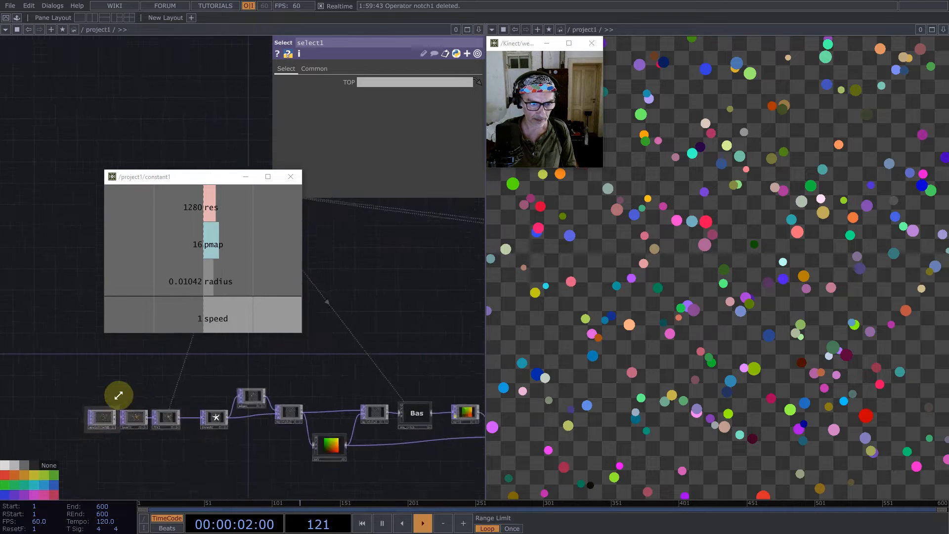
scroll(259, 413, "up", 6)
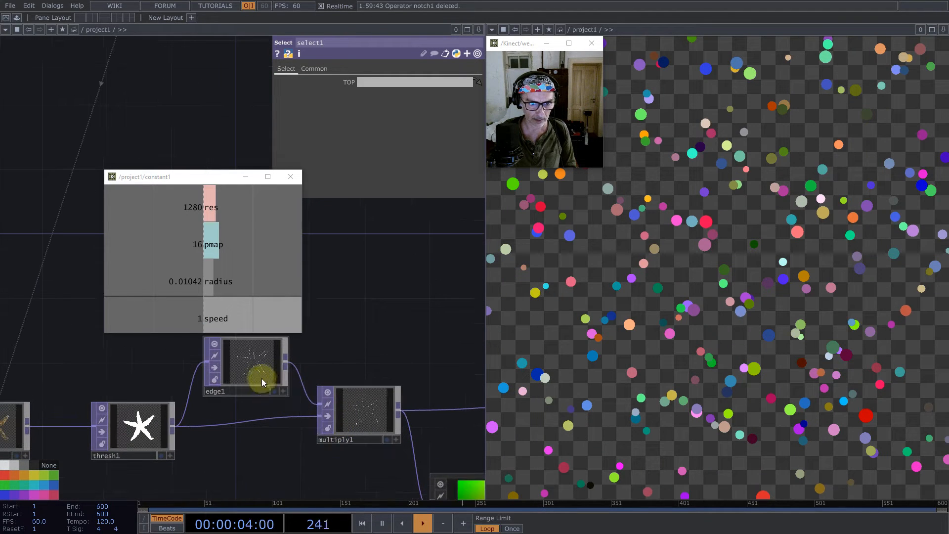
left_click_drag(258, 369, 435, 84)
scroll(312, 364, "down", 5)
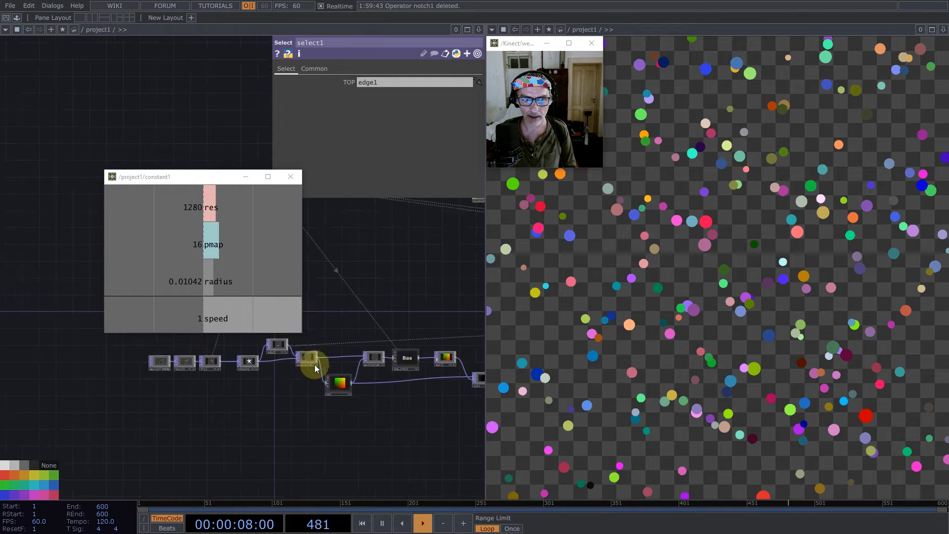
- Delete level1 between moviefilein1 and fit1, and load Smiley.tif from the Map samples into moviefilein1
scroll(312, 431, "down", 3)
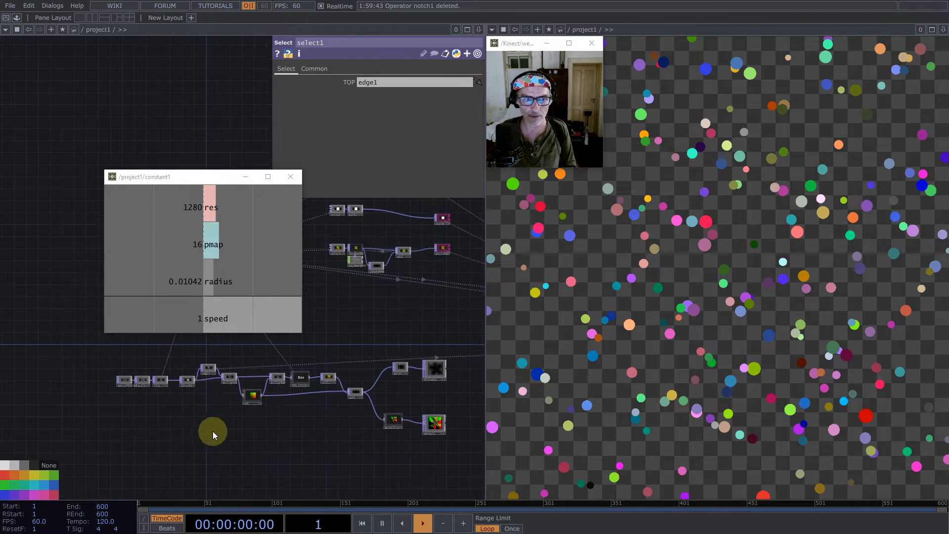
left_click_drag(214, 432, 228, 457)
scroll(108, 410, "up", 8)
left_click(282, 399)
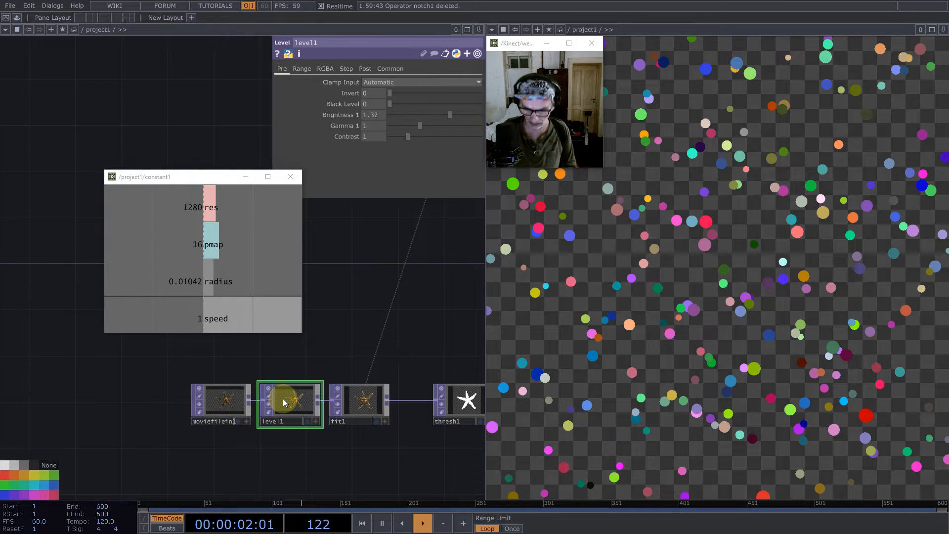
key("BackSpace")
left_click_drag(242, 396, 134, 408)
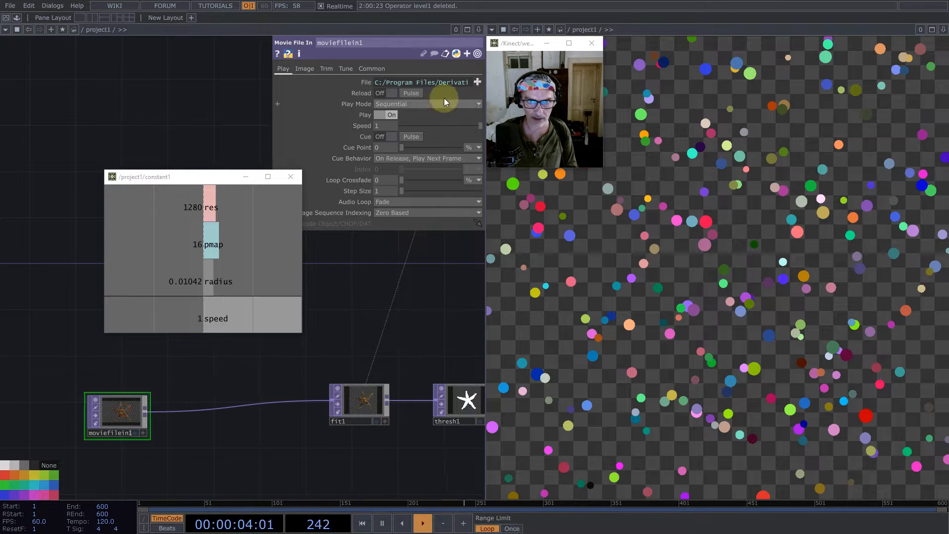
left_click(477, 82)
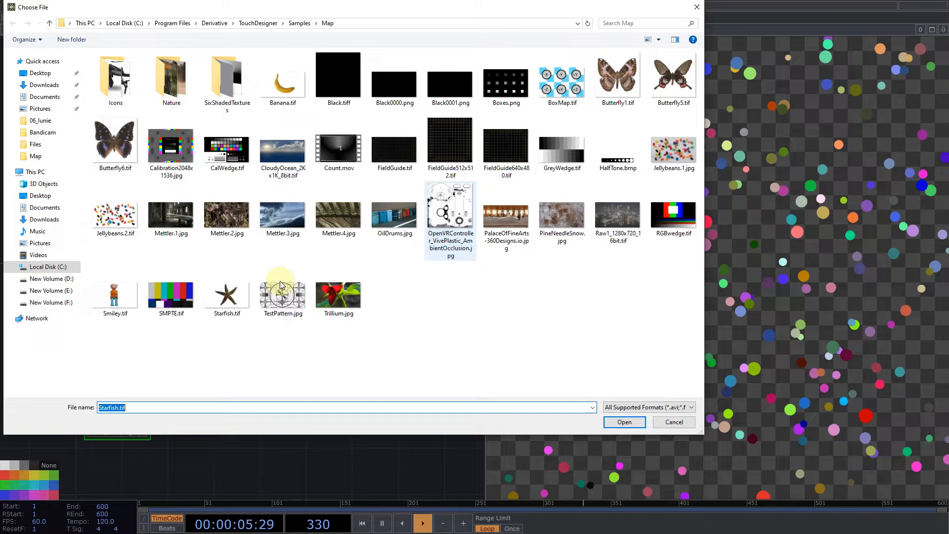
double_click(123, 292)
- Lock the null1 node that follows the JFA_trick component
left_click_drag(440, 354, 170, 368)
scroll(169, 368, "down", 3)
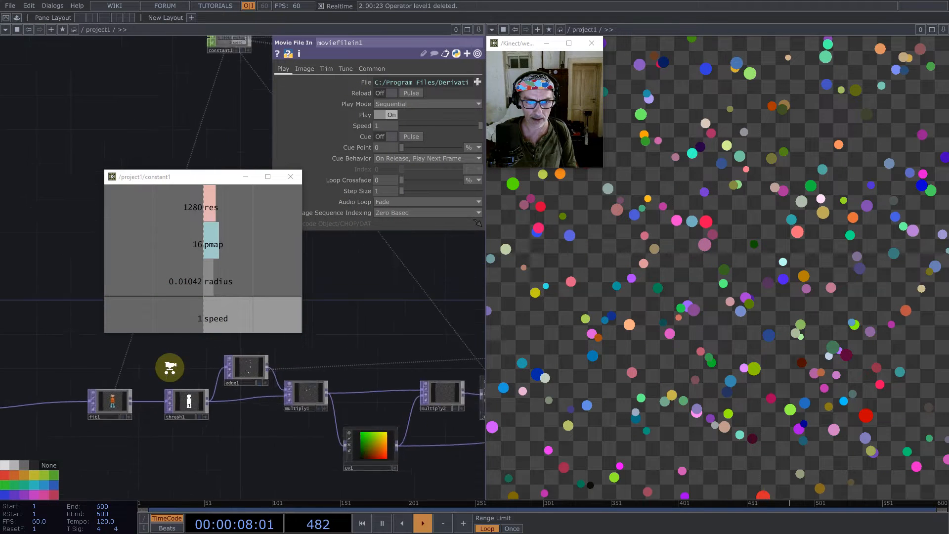
left_click_drag(470, 373, 203, 397)
scroll(282, 425, "up", 3)
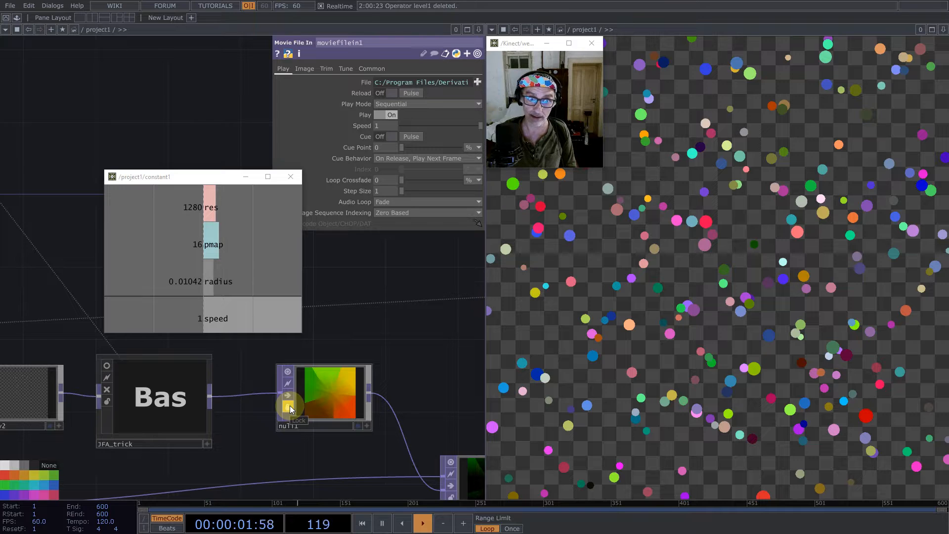
left_click(288, 407)
left_click(291, 418)
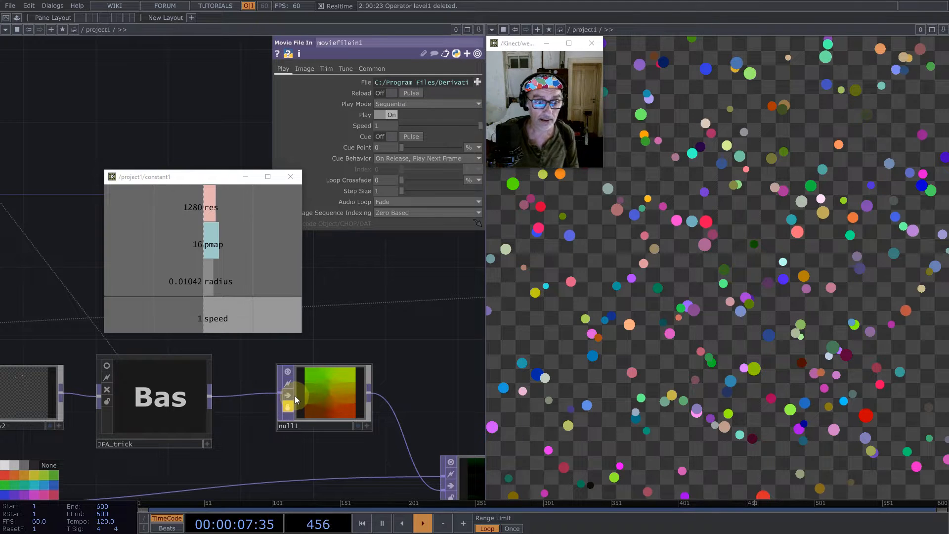
- Turn off cooking for the JFA_trick component
left_click(134, 396)
left_click(109, 390)
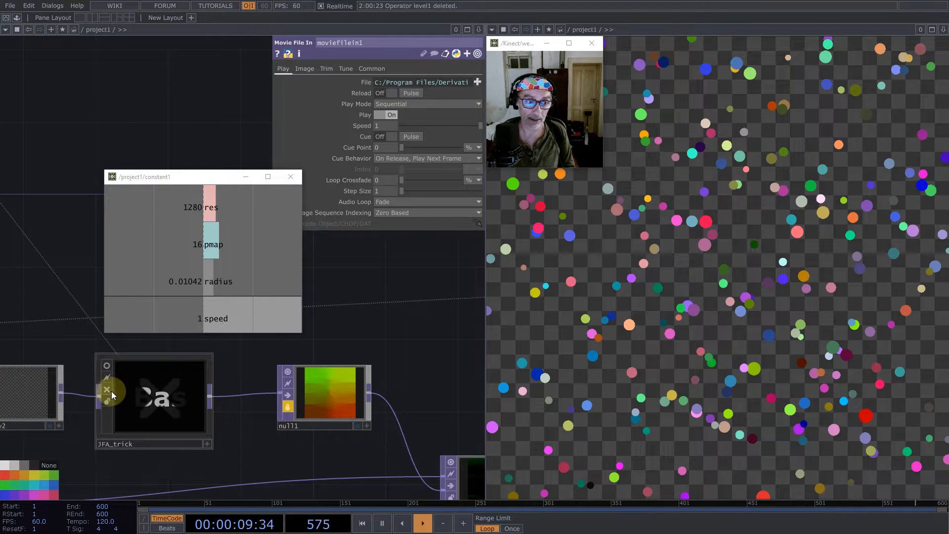
left_click(106, 389)
left_click(106, 390)
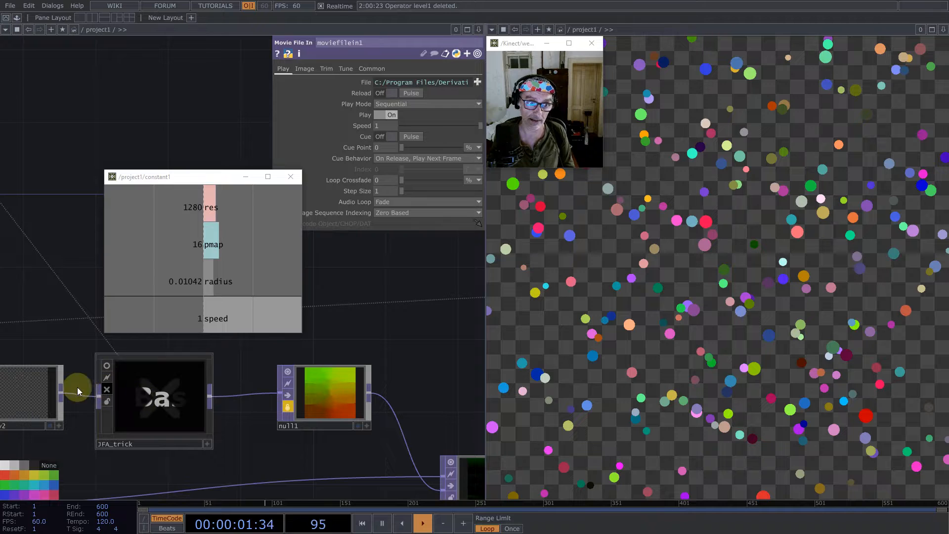
- Examine the JFA chain from the edge1 outline through to the distance and normals maps
scroll(210, 396, "down", 4)
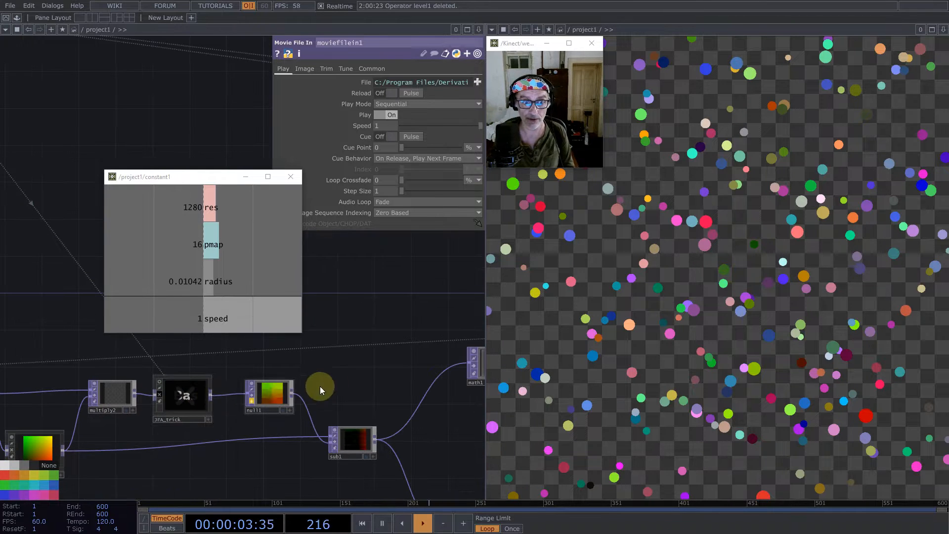
scroll(334, 361, "down", 4)
scroll(335, 362, "down", 3)
left_click_drag(424, 385, 405, 387)
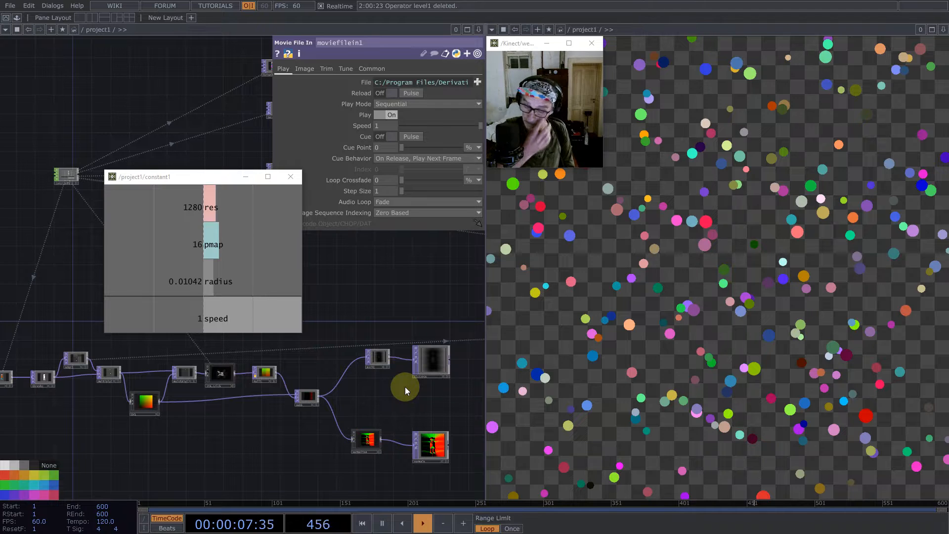
scroll(405, 388, "down", 4)
left_click_drag(407, 362, 423, 438)
left_click_drag(414, 394, 356, 407)
scroll(16, 423, "up", 6)
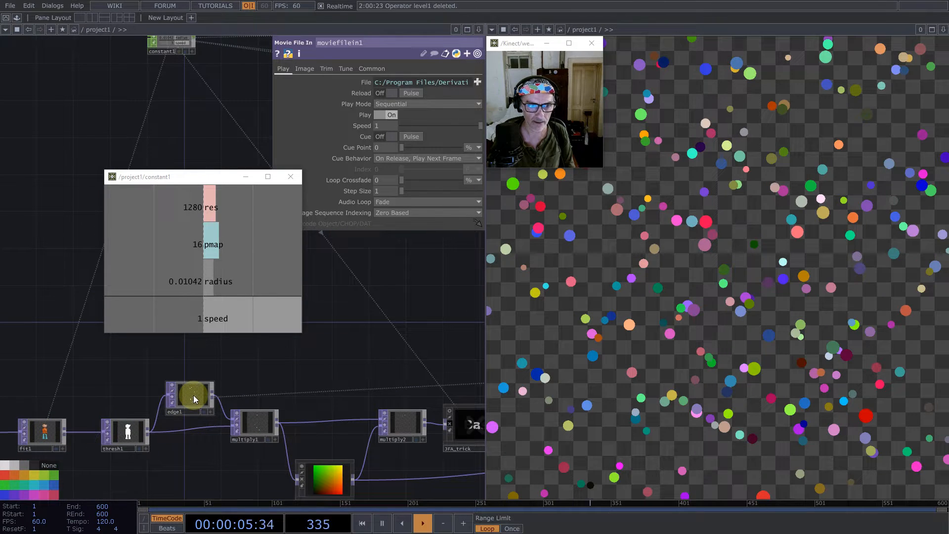
left_click_drag(200, 399, 101, 361)
scroll(194, 396, "down", 3)
scroll(195, 395, "down", 3)
scroll(101, 397, "up", 8)
scroll(64, 340, "down", 8)
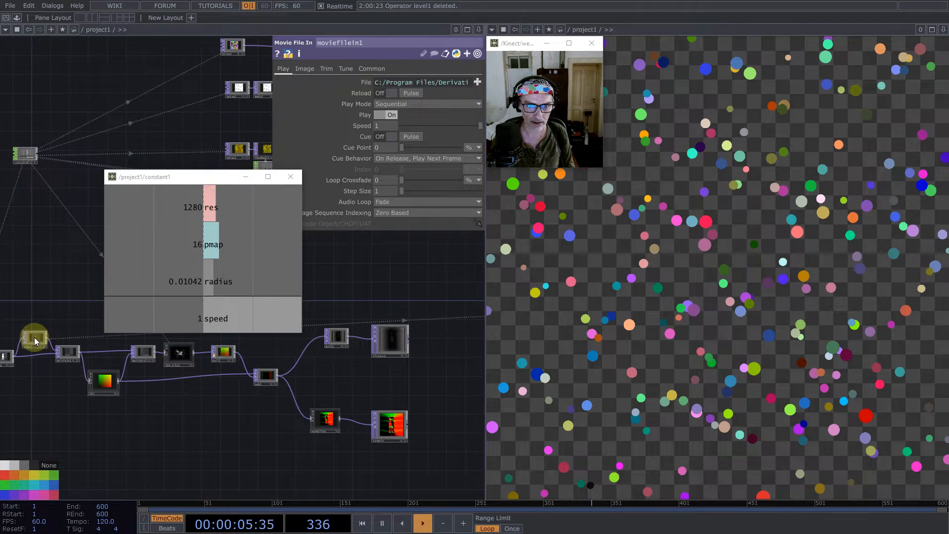
scroll(35, 338, "down", 3)
- Add a Select TOP referencing edge1 and combine it with render1 in a new Over TOP
left_click_drag(35, 338, 305, 339)
scroll(52, 370, "down", 3)
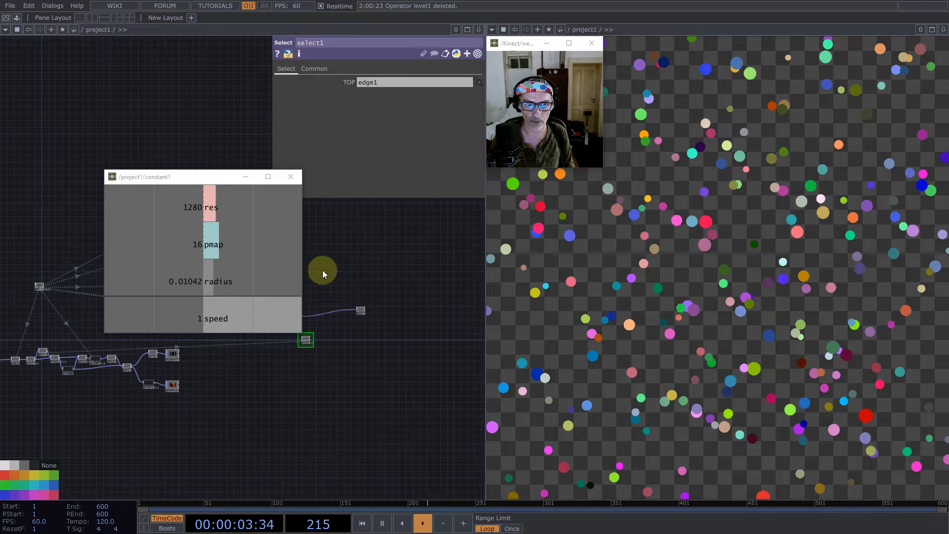
scroll(404, 364, "up", 5)
key("Tab")
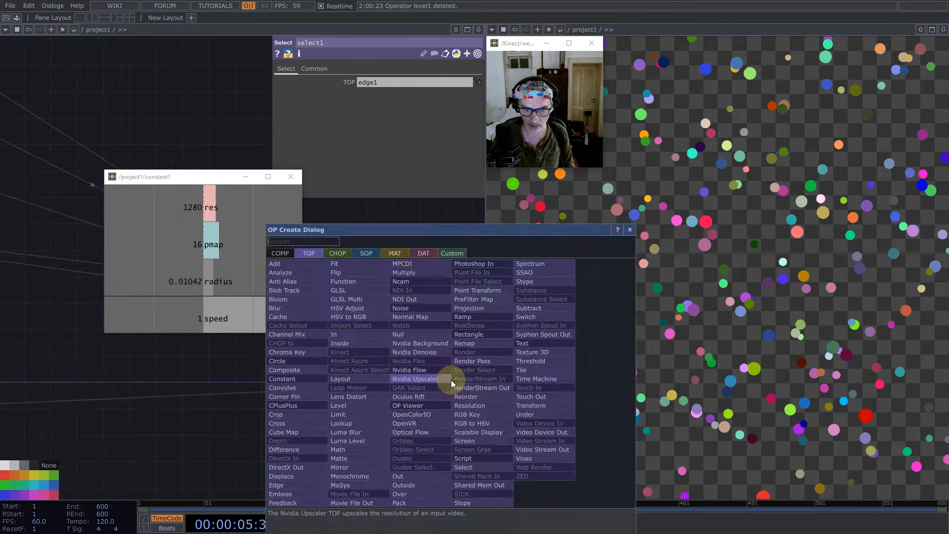
type("over")
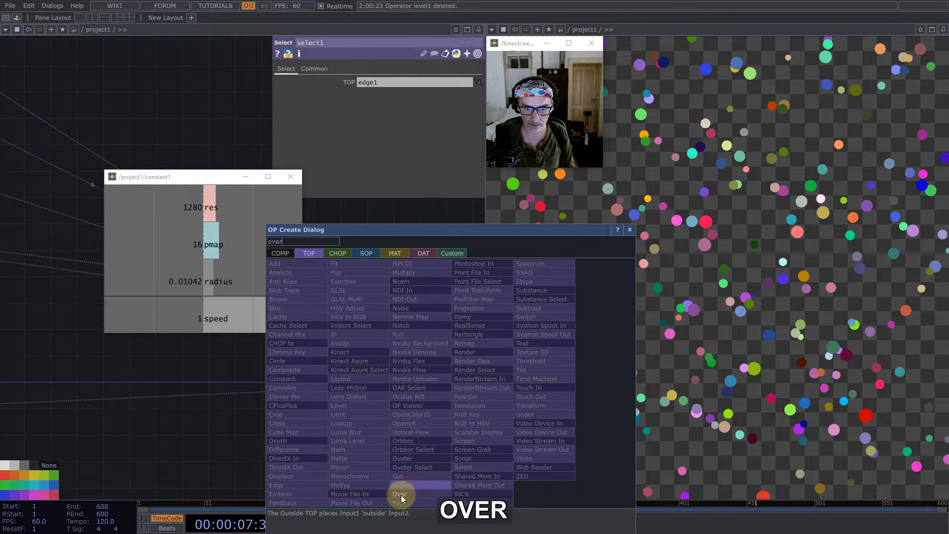
left_click(401, 494)
left_click(465, 314)
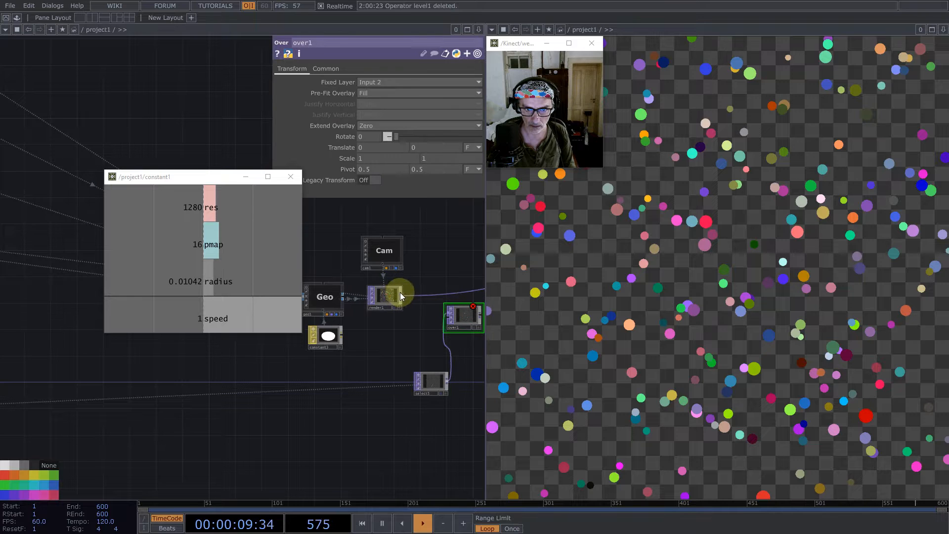
left_click_drag(400, 293, 447, 319)
- Route over1 into the final output chain in place of render1 and tidy the placement of over1 and select1
left_click_drag(434, 256, 332, 289)
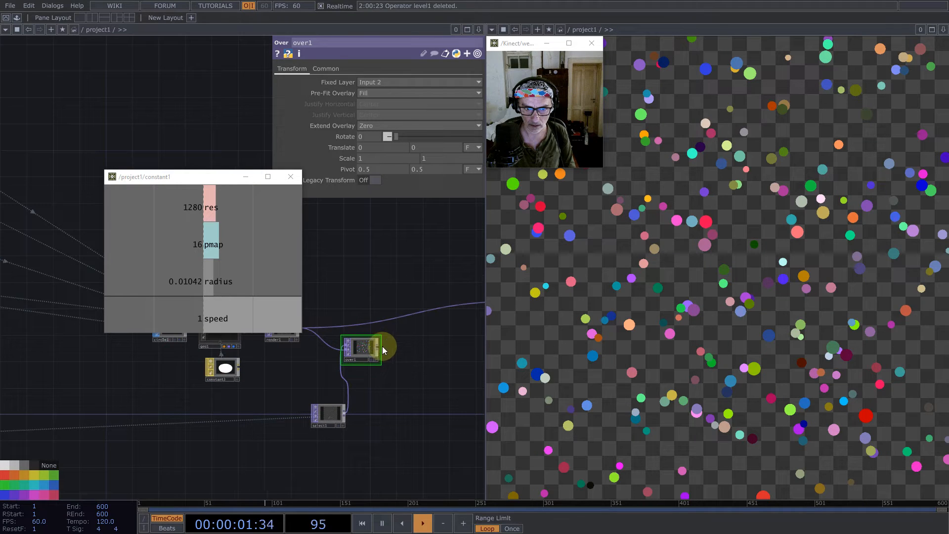
left_click_drag(412, 312, 415, 313)
left_click_drag(426, 387, 473, 349)
left_click_drag(378, 378, 360, 368)
left_click_drag(319, 423, 427, 373)
- Move the floating constant1 viewer off the network so it sits over the lower corner of the particle preview
scroll(427, 372, "down", 1)
scroll(426, 373, "down", 2)
left_click_drag(191, 177, 862, 387)
left_click_drag(354, 390, 321, 307)
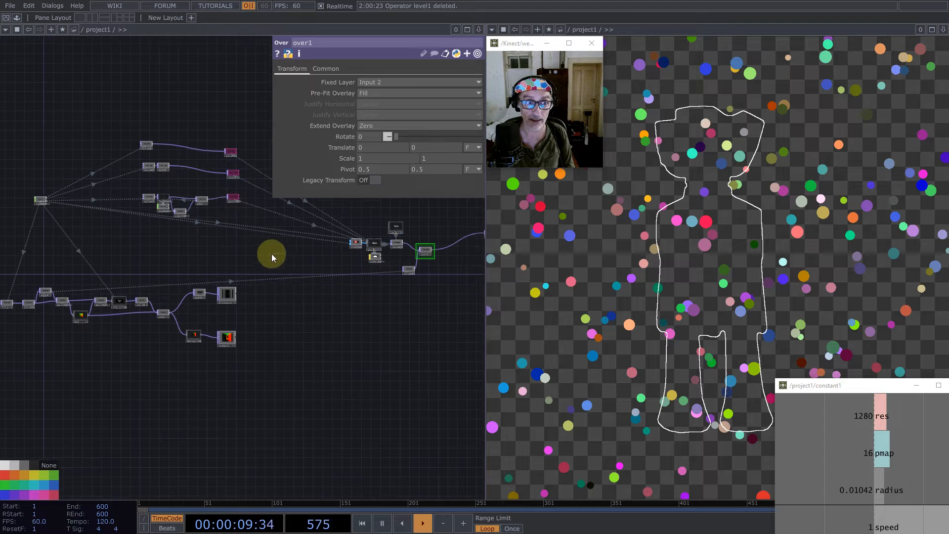
- Move constant1 and the whole JFA chain farther below the particle map nodes to free up space
left_click_drag(283, 265, 380, 317)
left_click_drag(138, 252, 203, 310)
right_click_drag(415, 478, 20, 301)
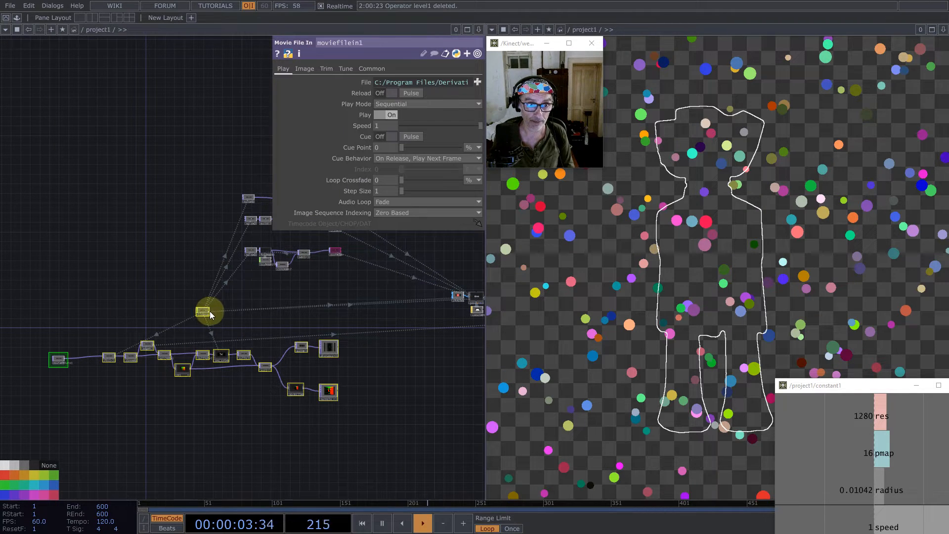
left_click_drag(208, 310, 187, 377)
left_click(238, 415)
left_click_drag(273, 330, 437, 420)
middle_click_drag(436, 420, 453, 342)
- Move constant2 lower beneath the feedback loop and shift the position null farther away from add1
scroll(453, 342, "up", 5)
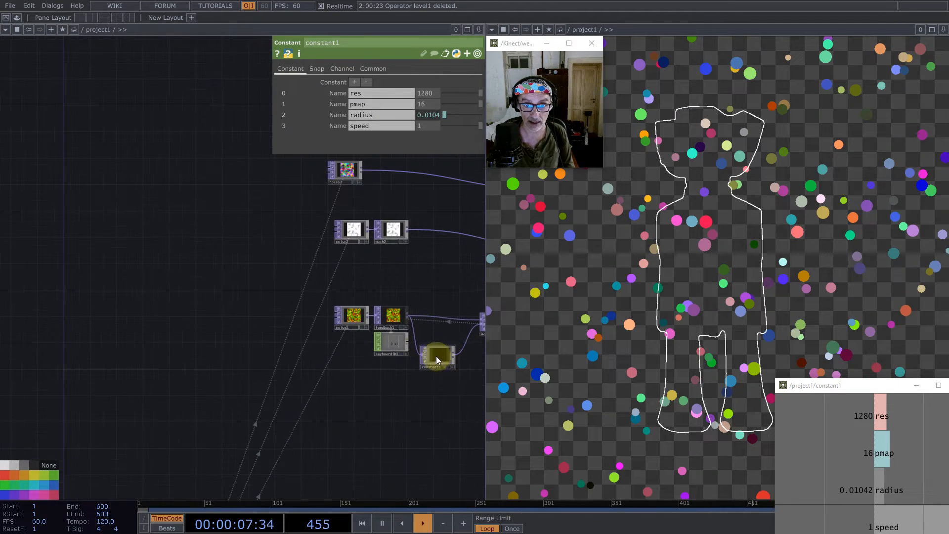
left_click_drag(438, 358, 424, 415)
left_click_drag(330, 412, 270, 331)
scroll(297, 296, "down", 5)
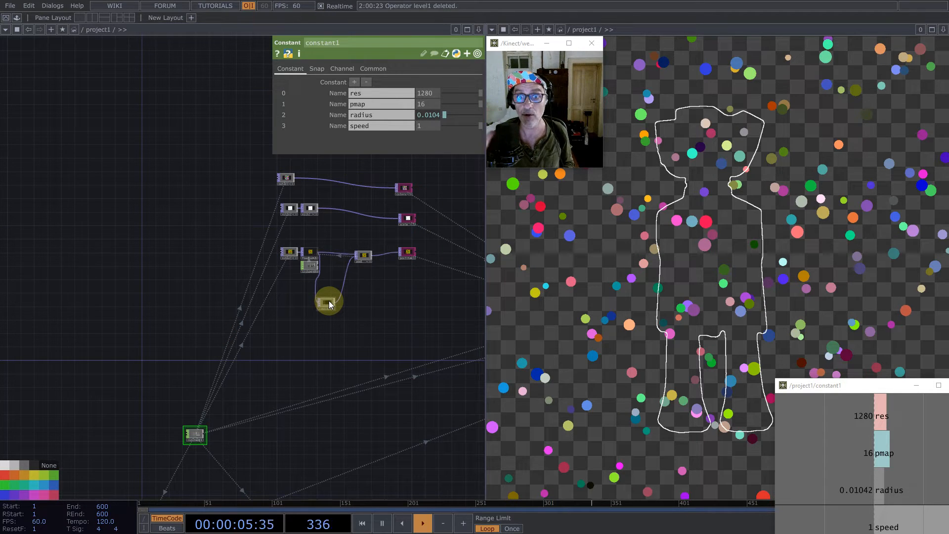
left_click_drag(282, 334, 352, 316)
left_click_drag(141, 311, 153, 254)
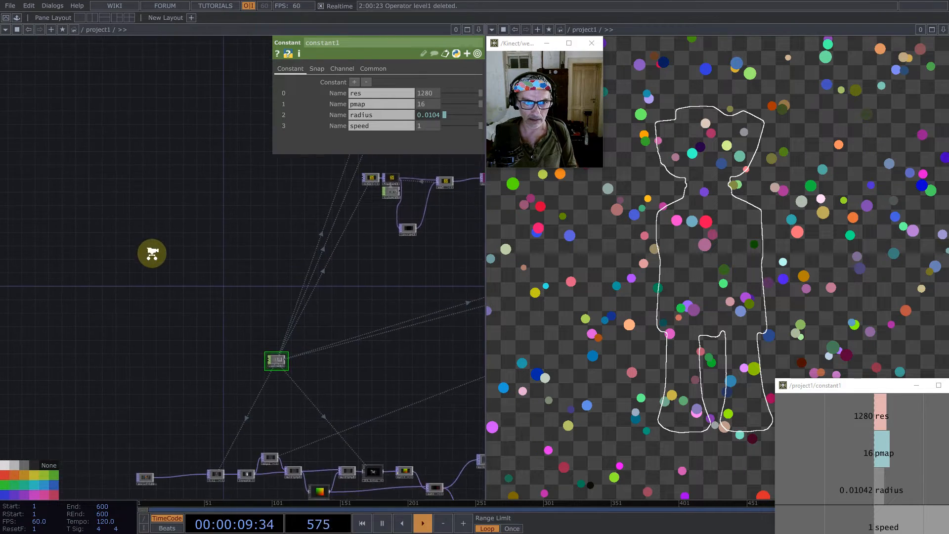
scroll(152, 253, "down", 4)
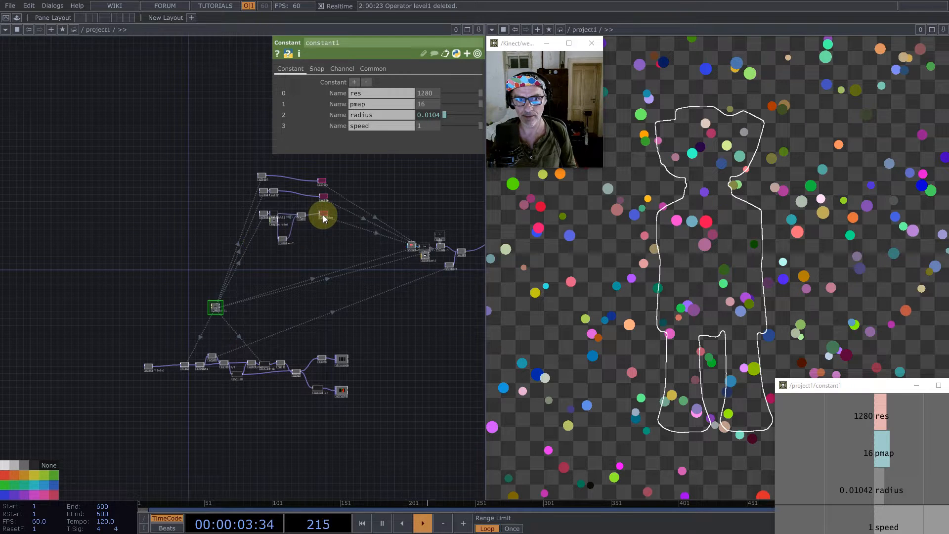
left_click_drag(325, 219, 329, 218)
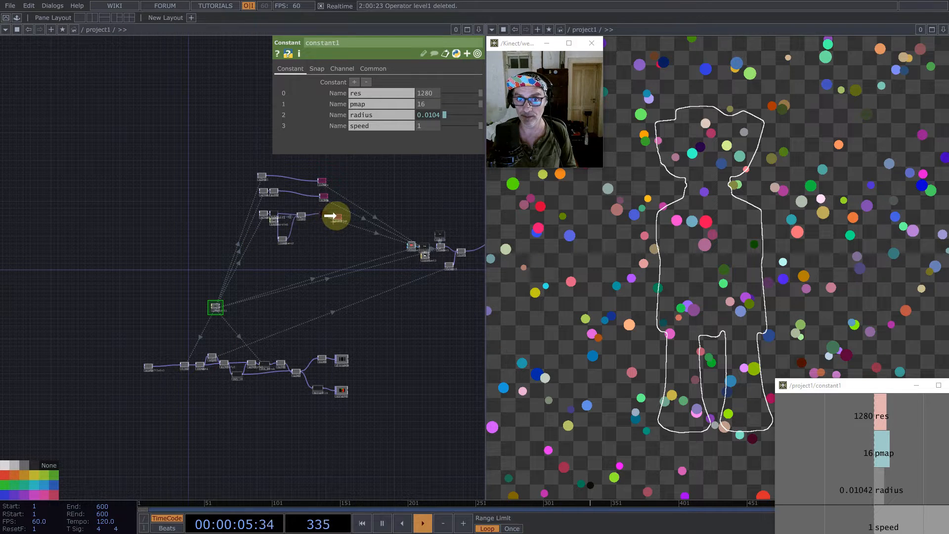
- Add a Constant TOP in the empty area beside the network and set its color to black
double_click(80, 282)
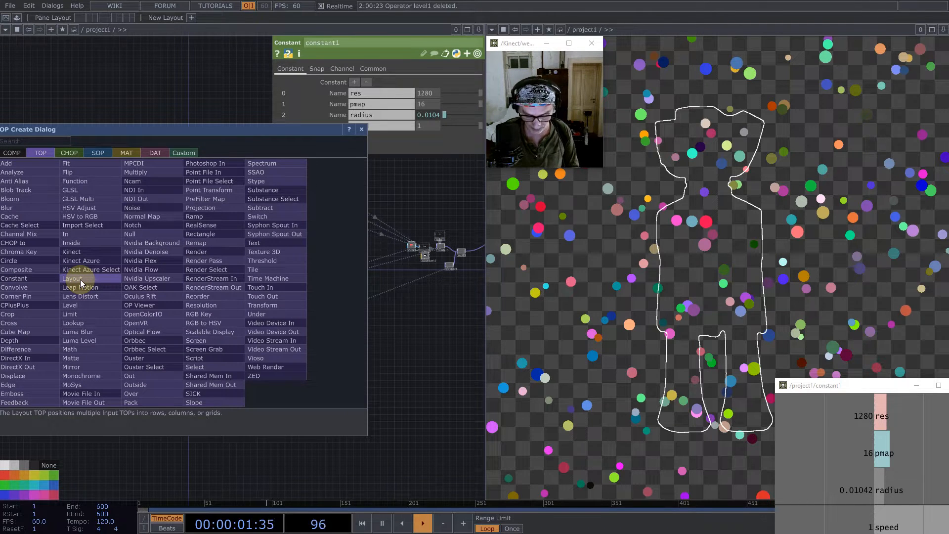
type("c")
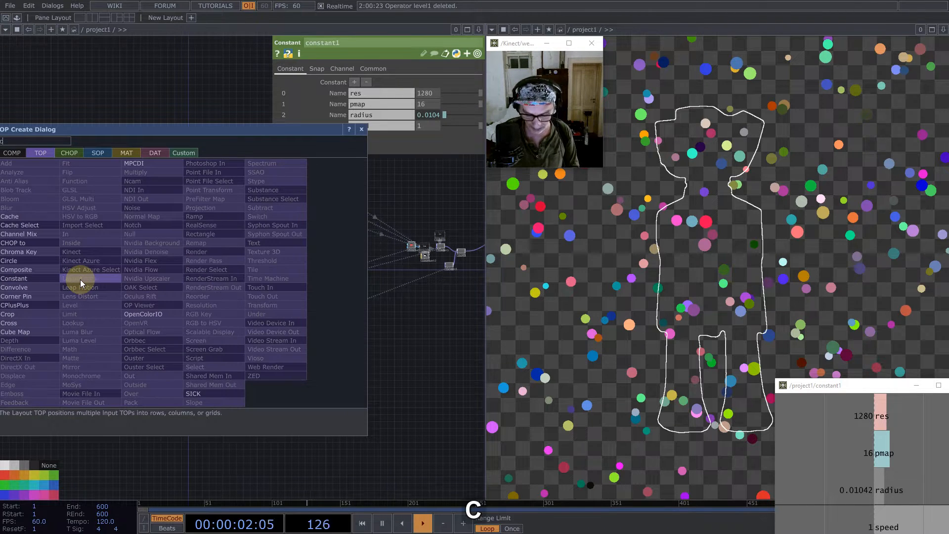
left_click(19, 279)
left_click(133, 263)
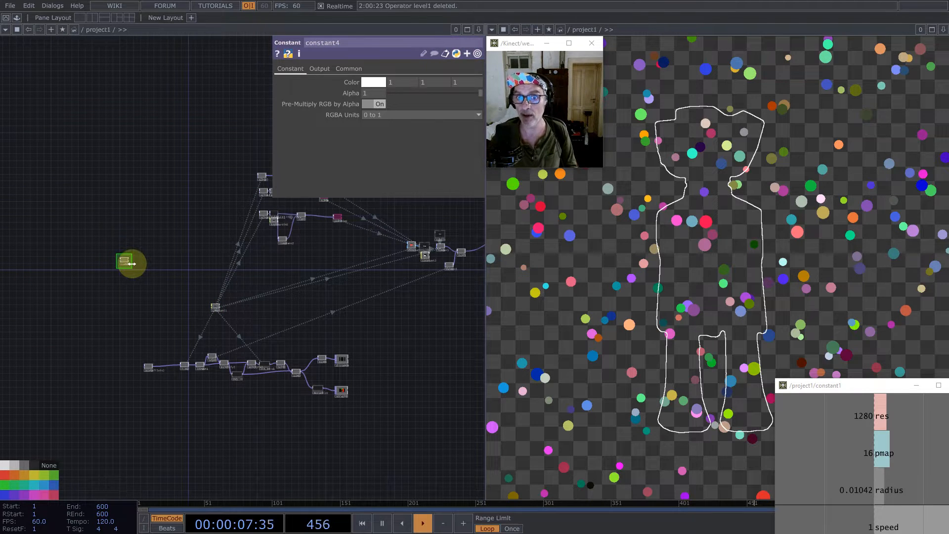
scroll(117, 265, "up", 5)
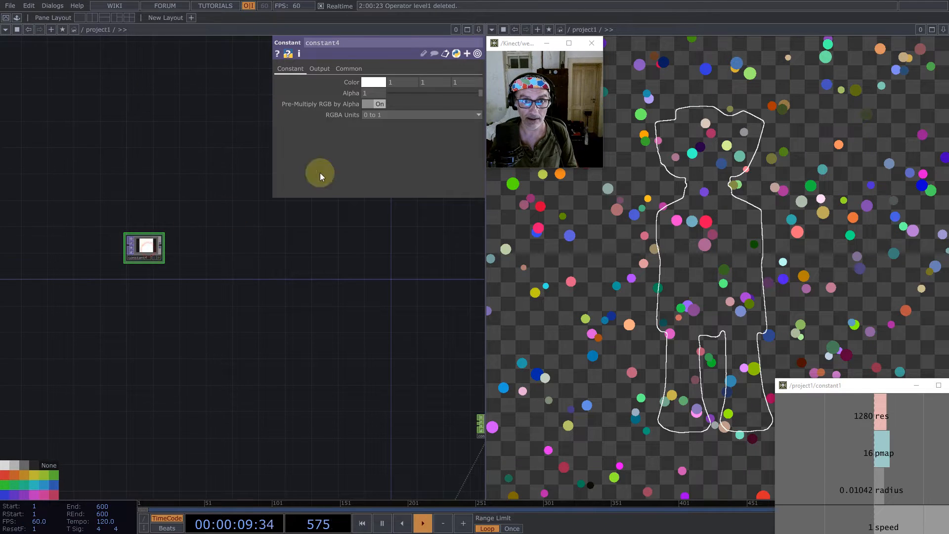
middle_click_drag(354, 85, 116, 70)
- Set constant4's pixel format to 32-bit float (RG) and drive both resolution values from constant1's pmap channel
left_click(349, 69)
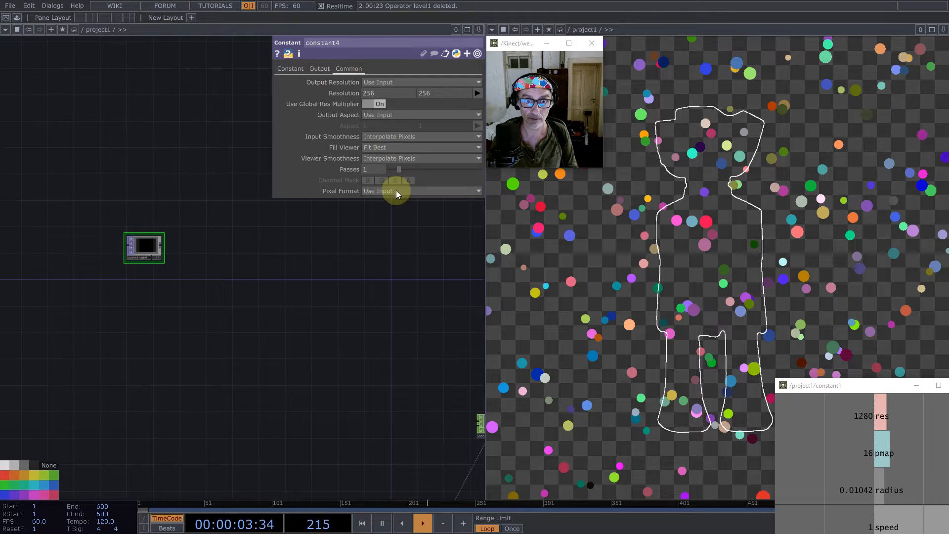
left_click(394, 191)
left_click(406, 350)
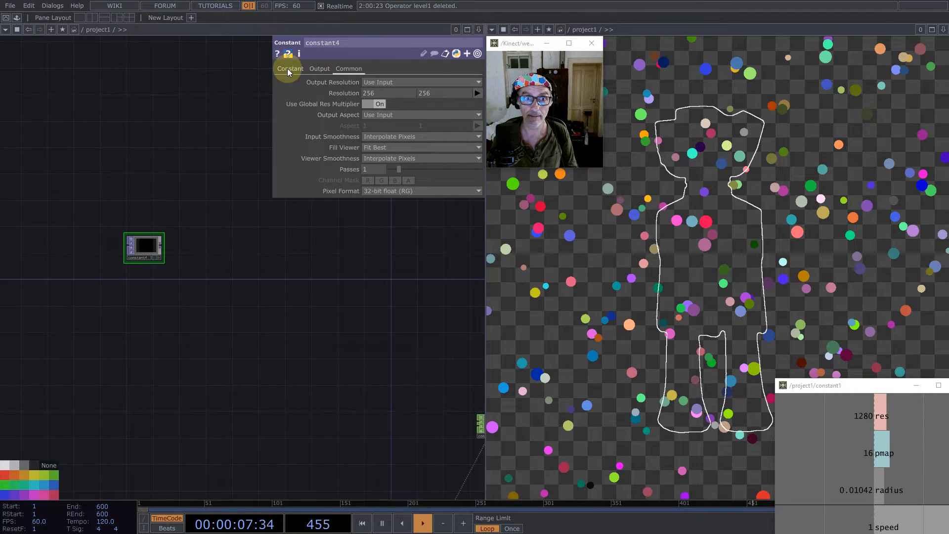
left_click_drag(889, 453, 351, 95)
left_click(351, 91)
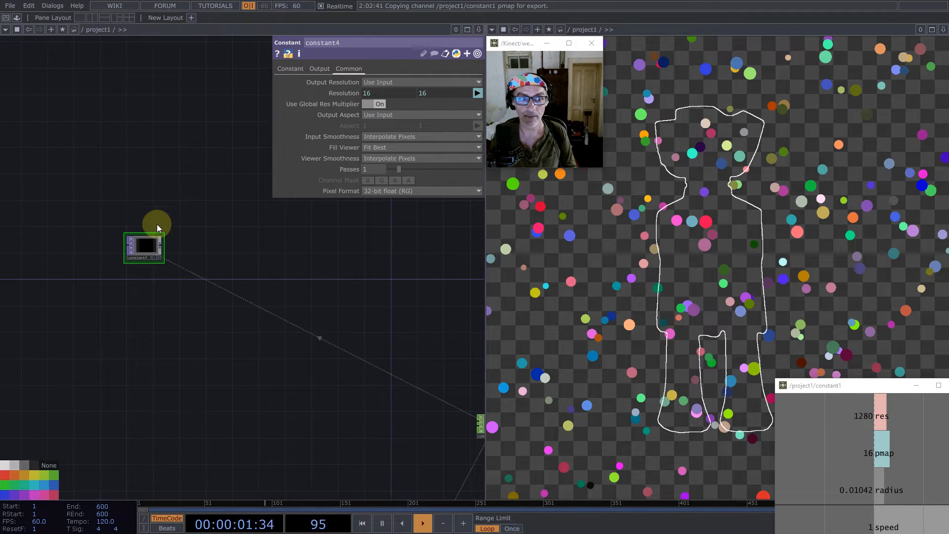
- Add a Feedback TOP connected to constant4's output
middle_click(162, 246)
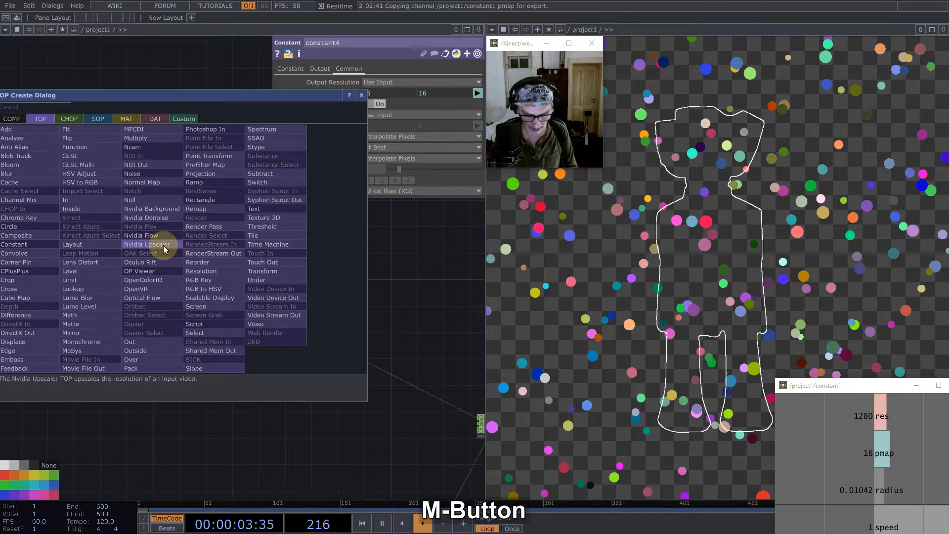
type("fe")
left_click(30, 369)
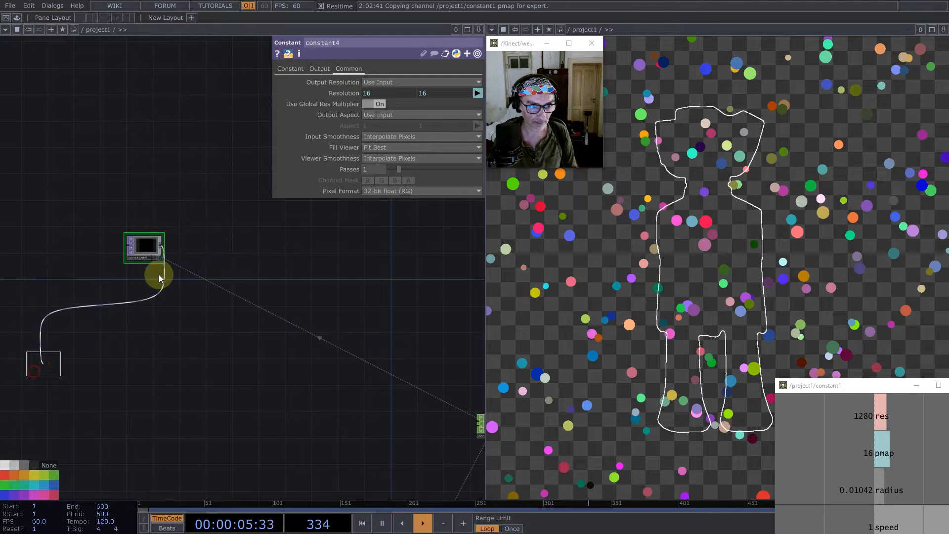
left_click(191, 245)
- Drive feedback2's Reset and Reset Pulse parameters from keyboardin1's k1 channel
scroll(101, 287, "down", 5)
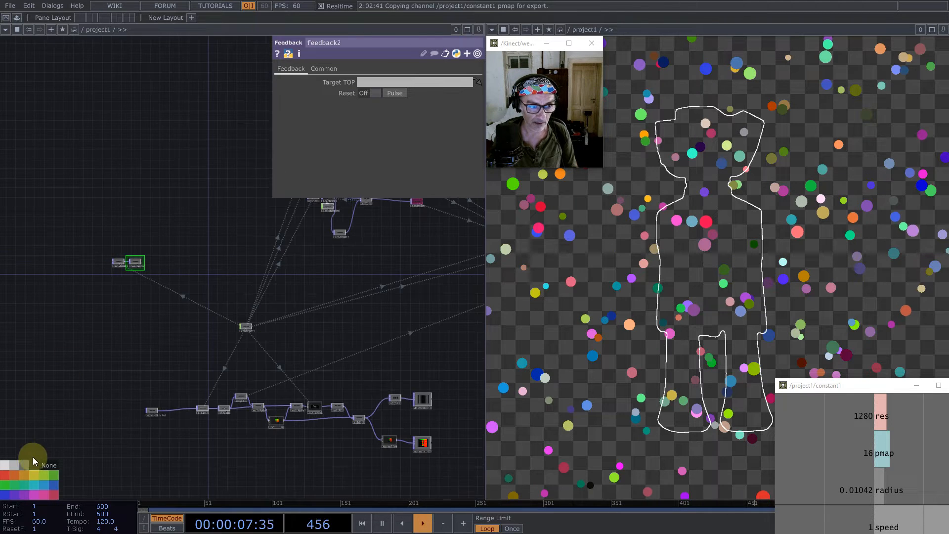
left_click_drag(186, 286, 30, 366)
scroll(90, 407, "up", 7)
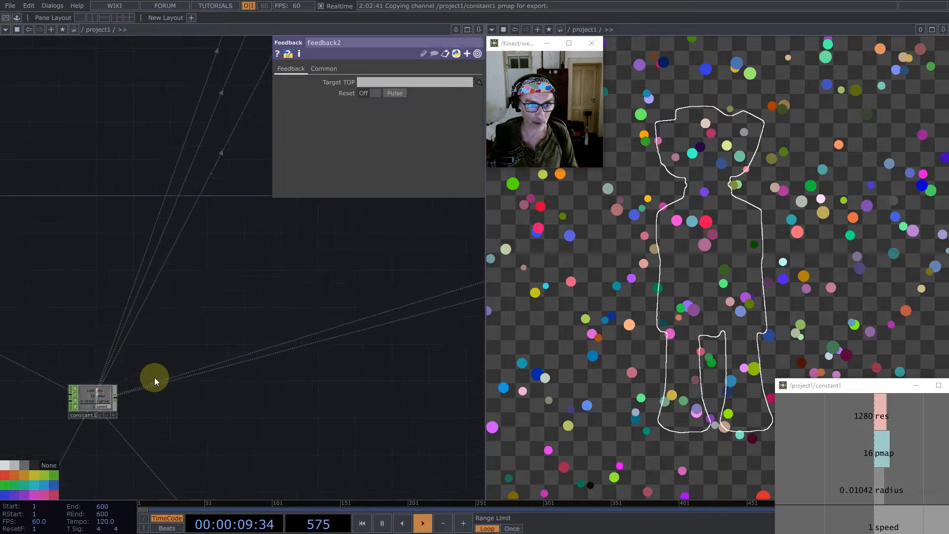
scroll(186, 347, "down", 6)
scroll(275, 270, "up", 8)
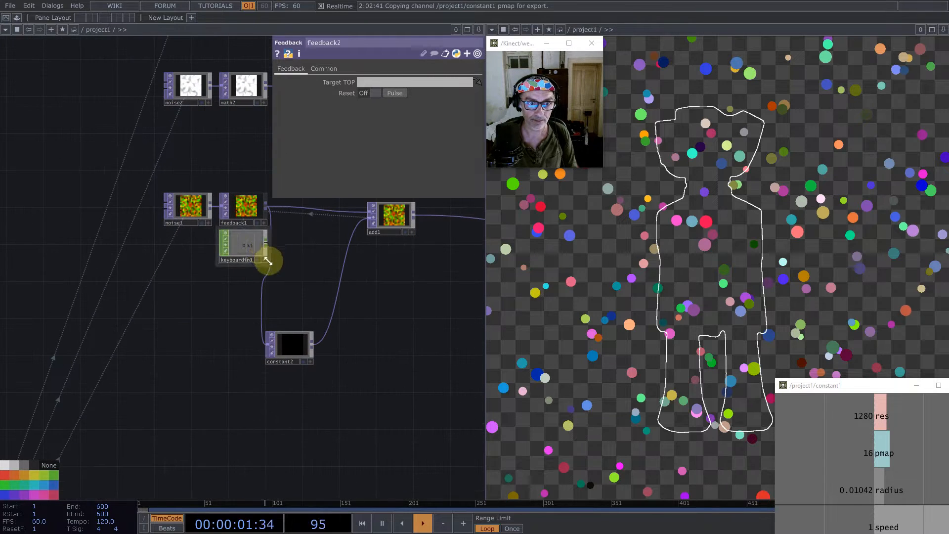
left_click_drag(264, 261, 398, 90)
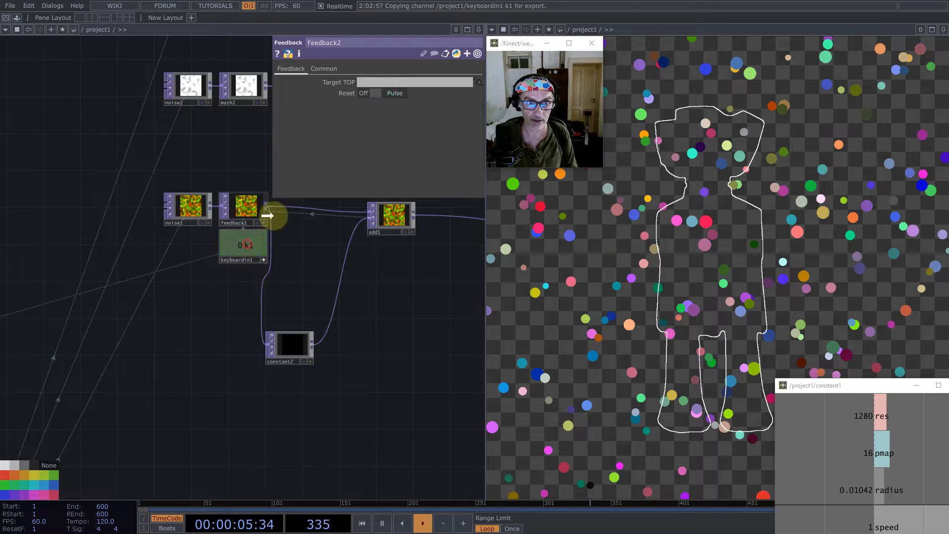
scroll(353, 256, "down", 6)
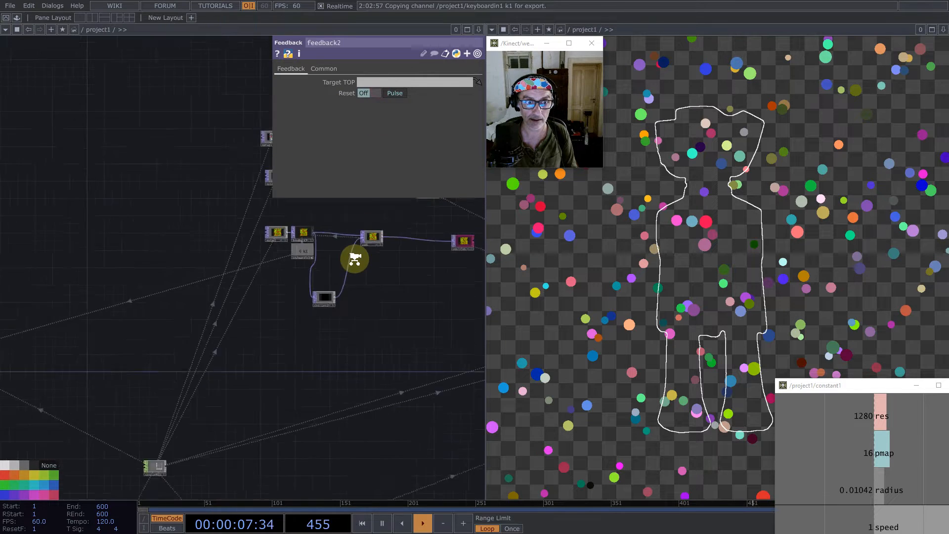
- Set feedback2's Target TOP to the position null
scroll(173, 313, "up", 6)
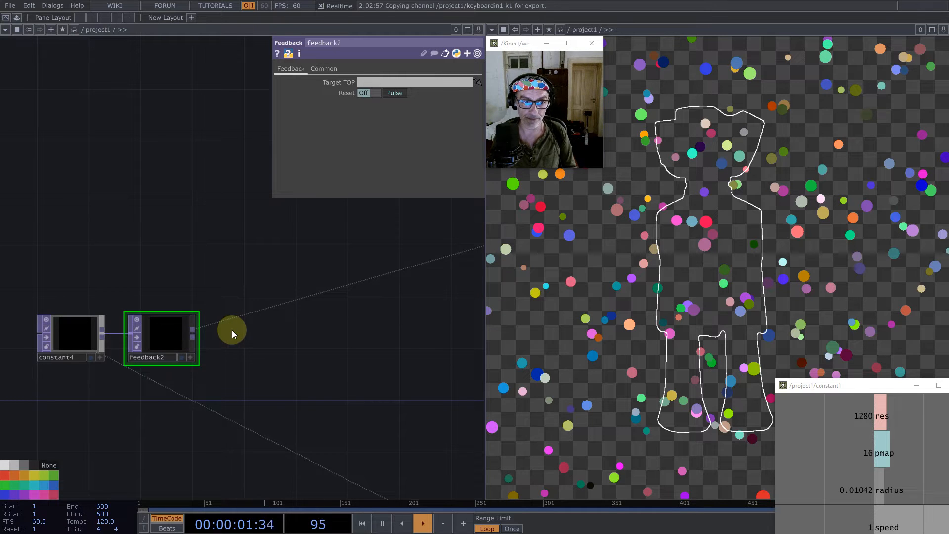
left_click(171, 333)
scroll(171, 336, "down", 5)
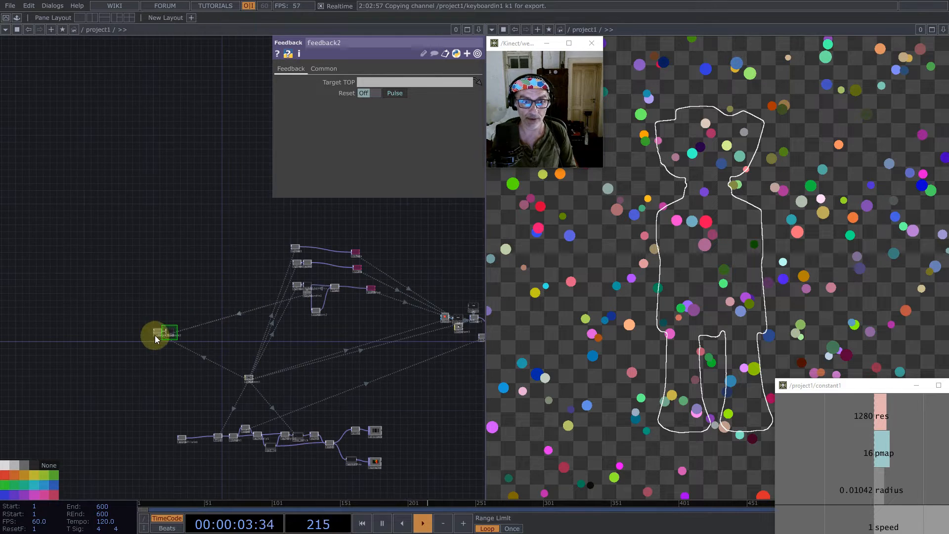
scroll(191, 340, "up", 2)
scroll(191, 340, "down", 1)
left_click_drag(408, 339, 250, 413)
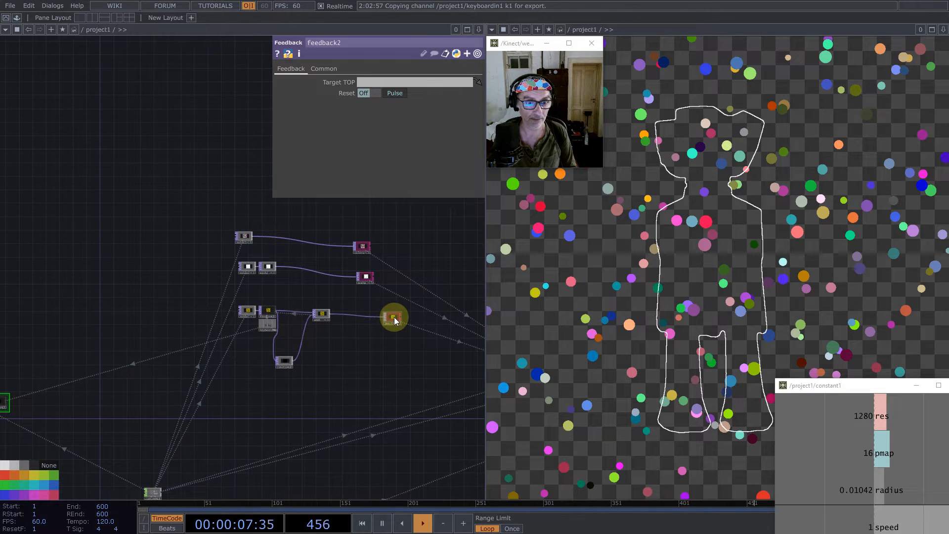
left_click_drag(396, 321, 397, 82)
- Add a Select TOP below feedback2 and set its source TOP to distance
left_click_drag(75, 298, 236, 179)
scroll(145, 278, "up", 4)
right_click_drag(118, 245, 240, 339)
left_click_drag(197, 292, 177, 348)
left_click_drag(322, 355, 207, 218)
scroll(208, 218, "down", 4)
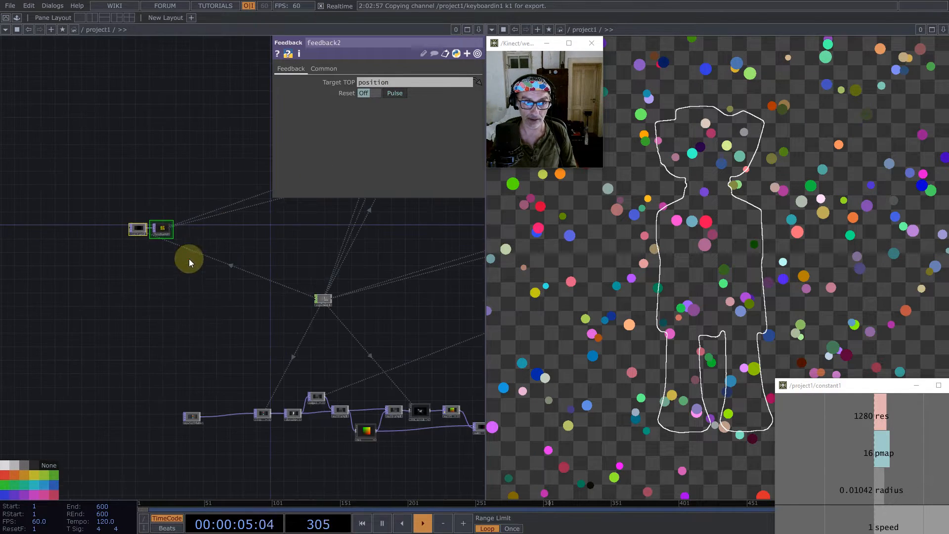
double_click(177, 281)
type("sel")
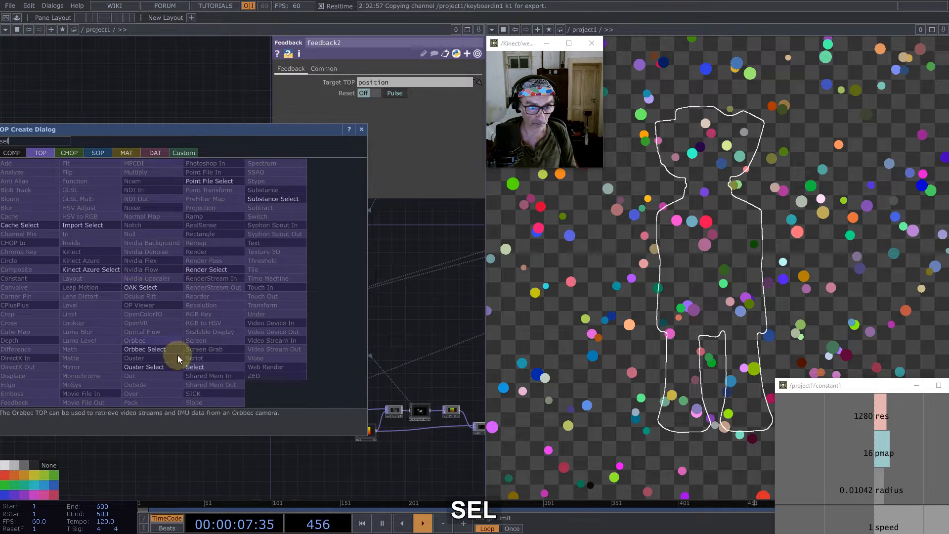
left_click(196, 367)
left_click(175, 265)
scroll(161, 297, "down", 2)
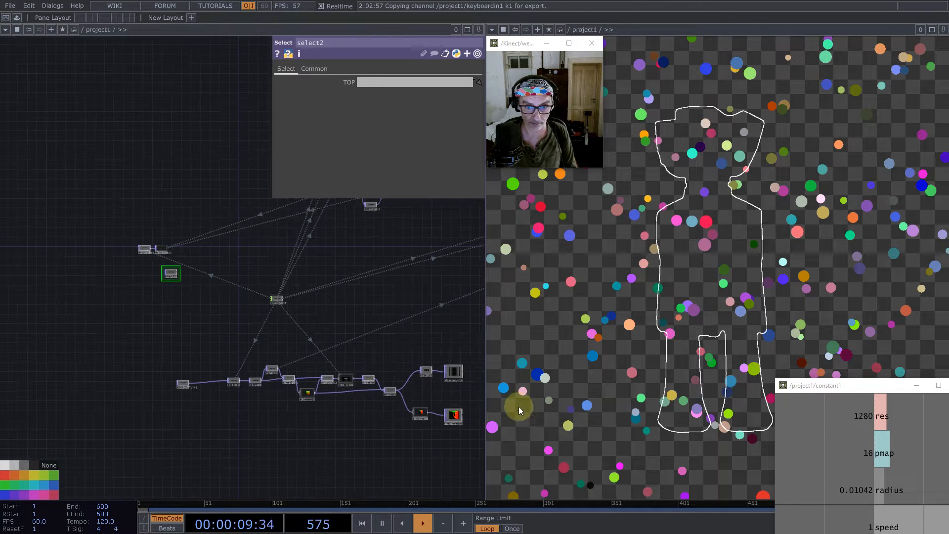
left_click_drag(452, 370, 385, 79)
- Align select2 directly beneath feedback2
scroll(169, 272, "up", 4)
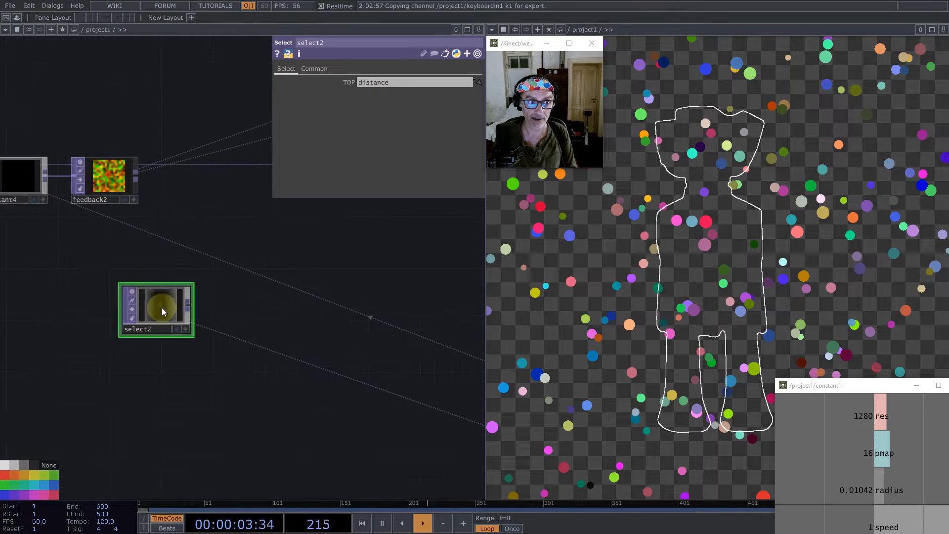
left_click_drag(161, 307, 115, 288)
left_click_drag(240, 289, 269, 360)
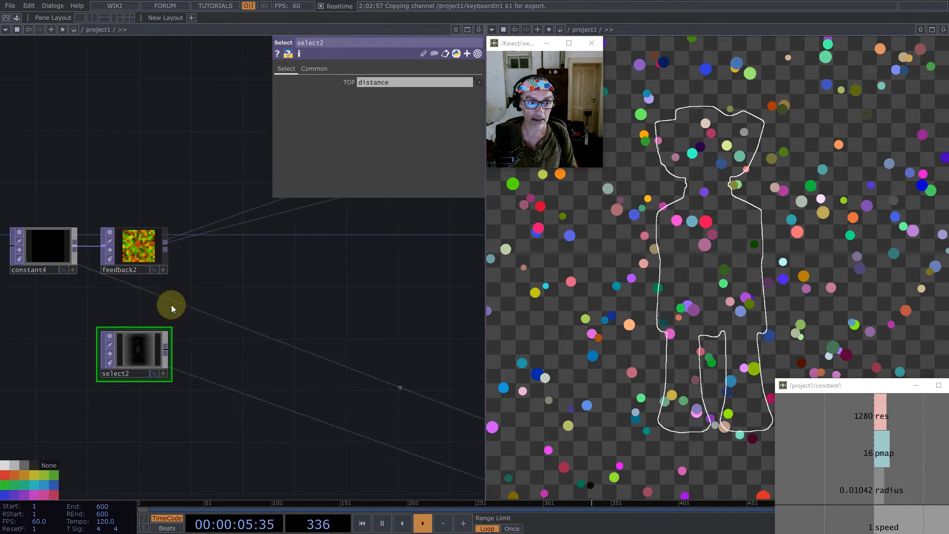
- Add a Remap TOP after select2 and connect feedback2 as its second input
middle_click(165, 351)
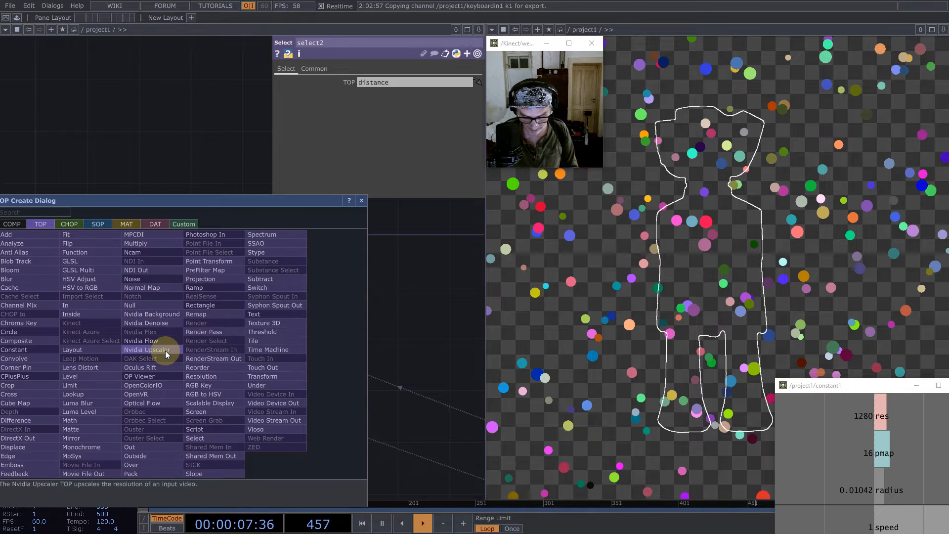
type("remap")
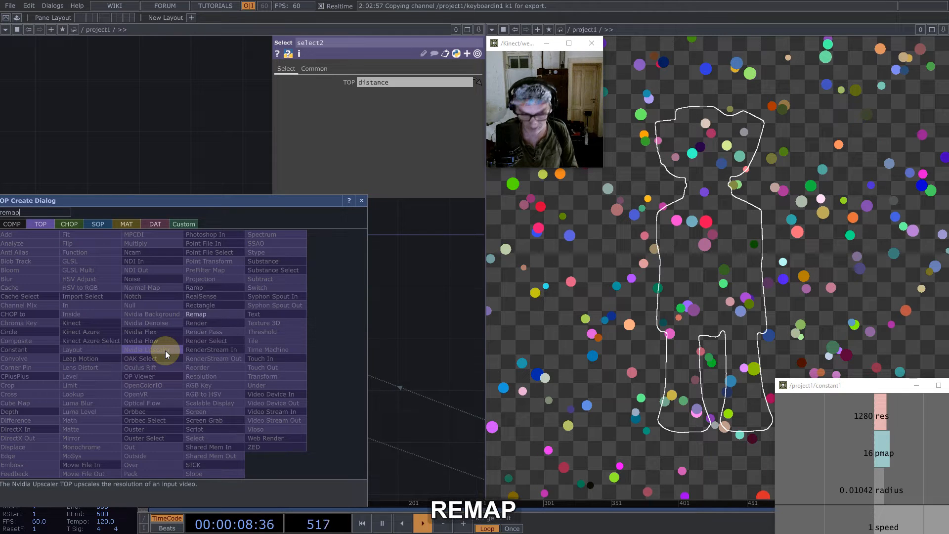
left_click(196, 314)
left_click(272, 309)
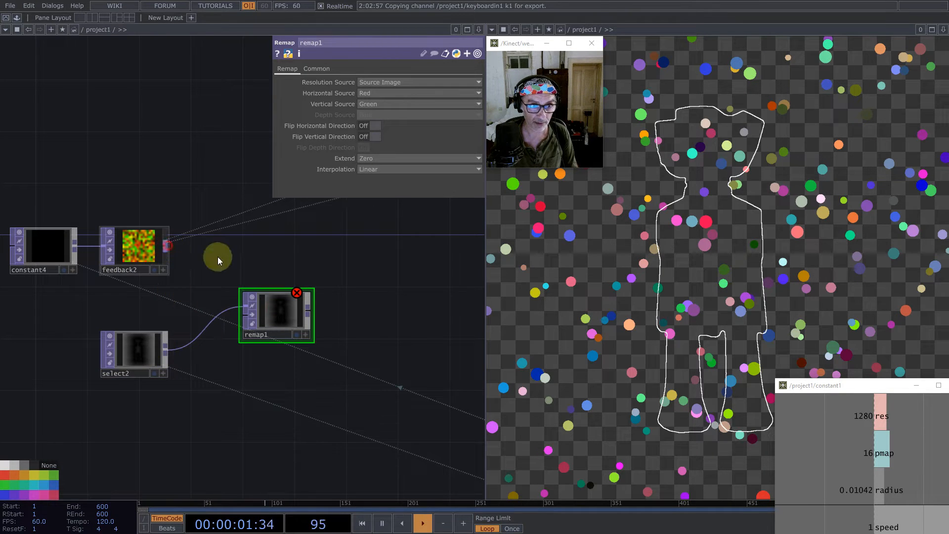
left_click(265, 321)
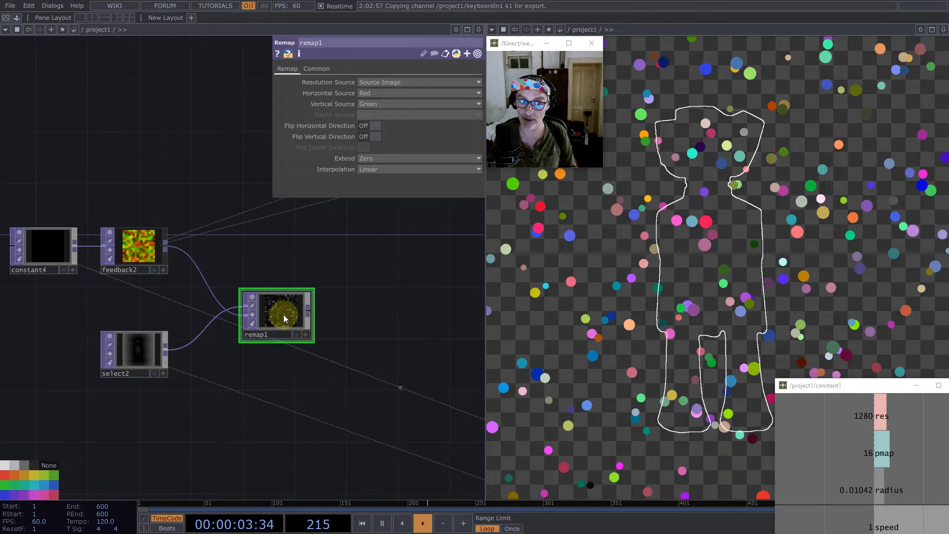
- Set remap1's Resolution Source to UV Image and its Pixel Format to 32-bit float (Mono)
left_click(365, 81)
left_click(372, 103)
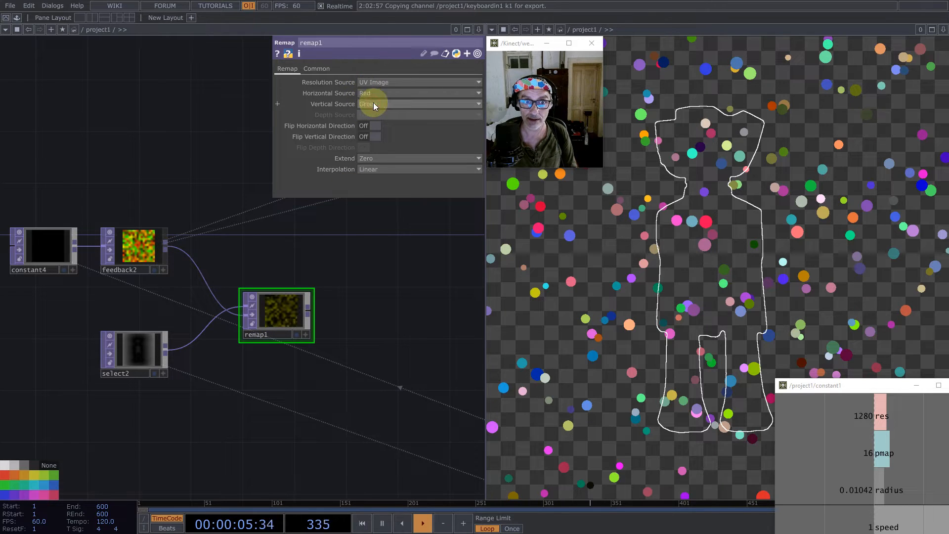
left_click(316, 68)
left_click(416, 192)
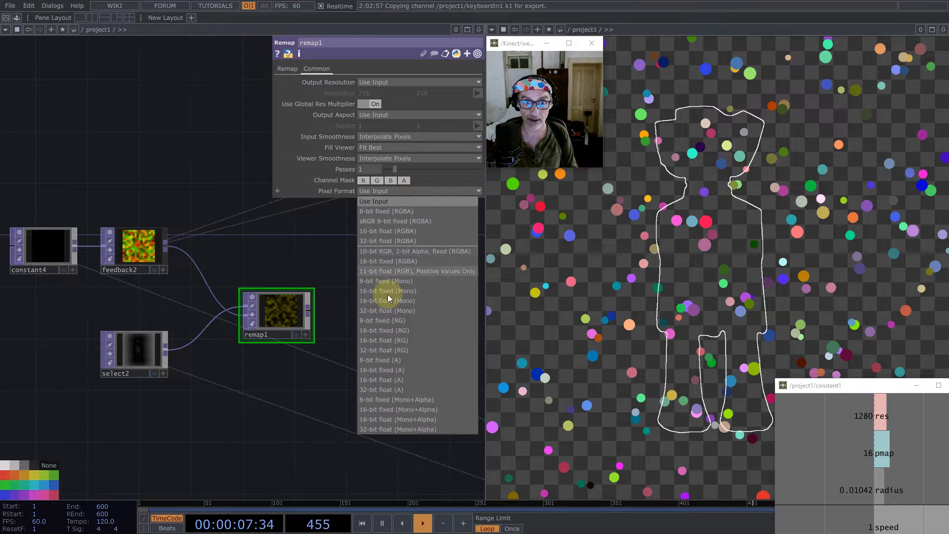
left_click(401, 310)
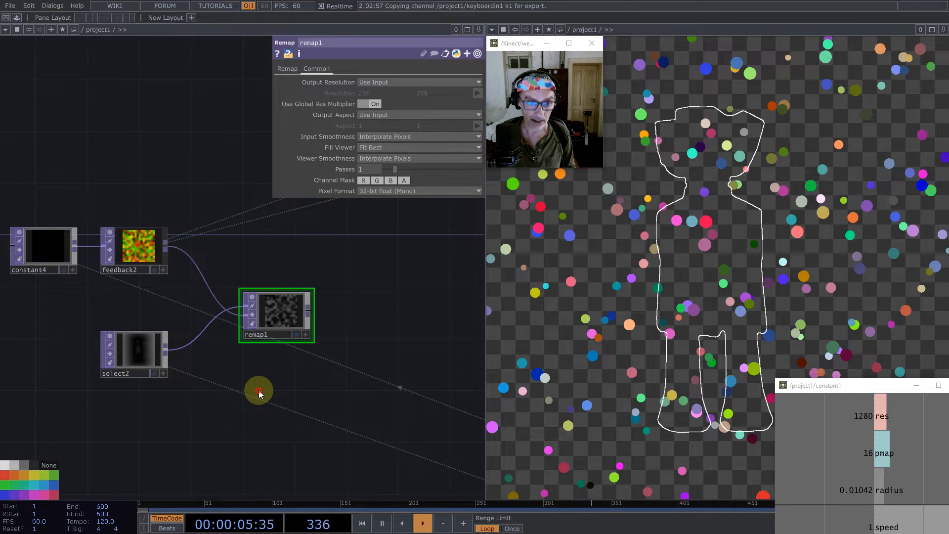
- Add a Select TOP below remap1 and set its source TOP to scale
key("Tab")
type("sel")
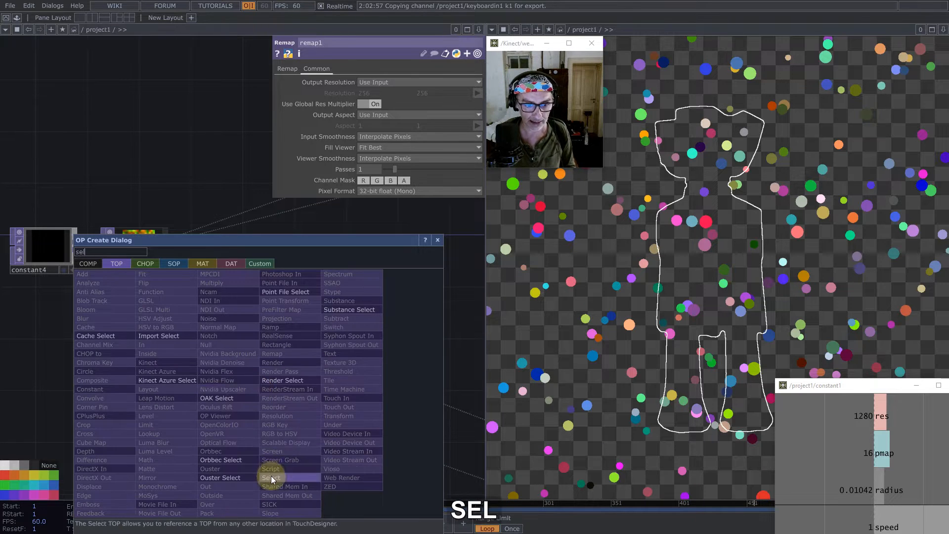
left_click(271, 477)
left_click(260, 390)
scroll(258, 395, "down", 5)
left_click_drag(442, 207, 74, 316)
left_click_drag(252, 240, 181, 267)
scroll(181, 267, "up", 4)
left_click_drag(265, 248, 366, 82)
scroll(414, 238, "down", 5)
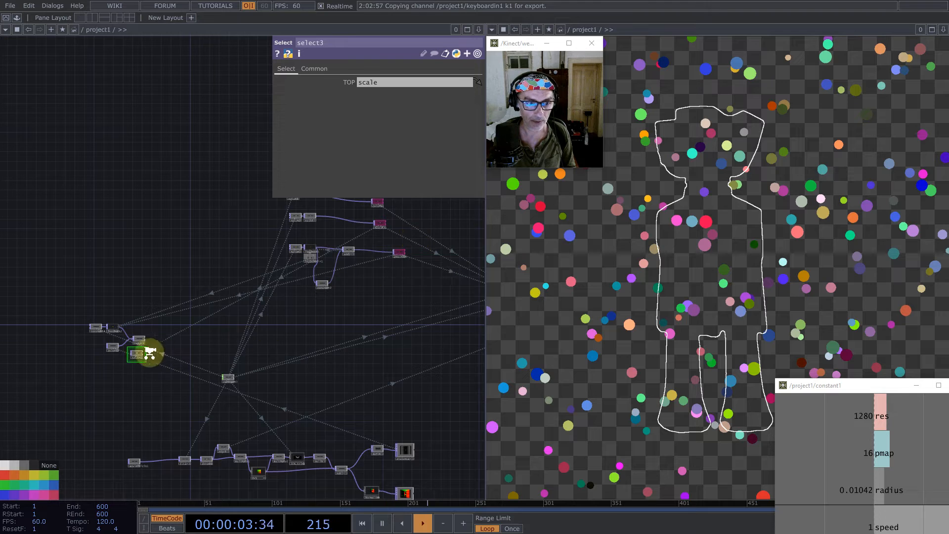
- Add a Math TOP after select3 and drive its Multiply value from constant1's radius channel
scroll(148, 354, "up", 5)
middle_click(112, 357)
type("mu")
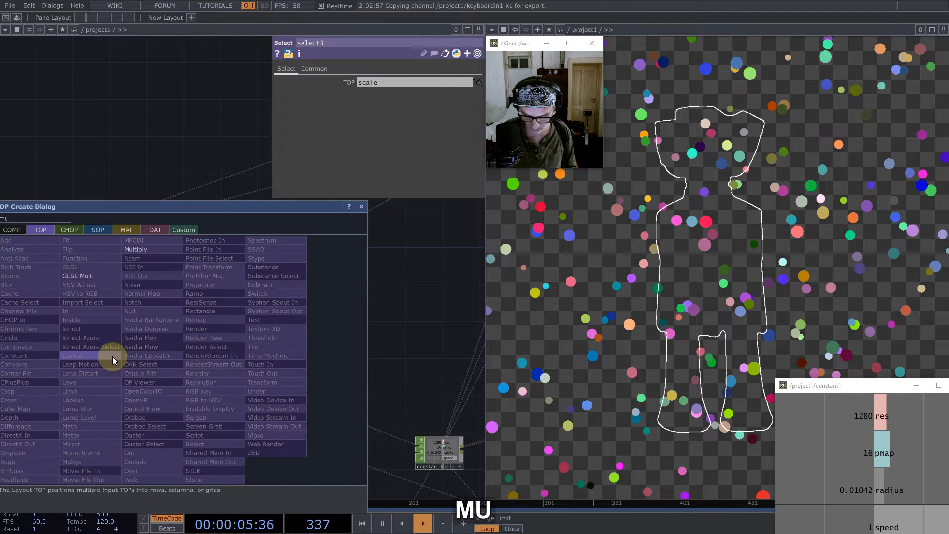
key("BackSpace")
key("BackSpace")
type("ma")
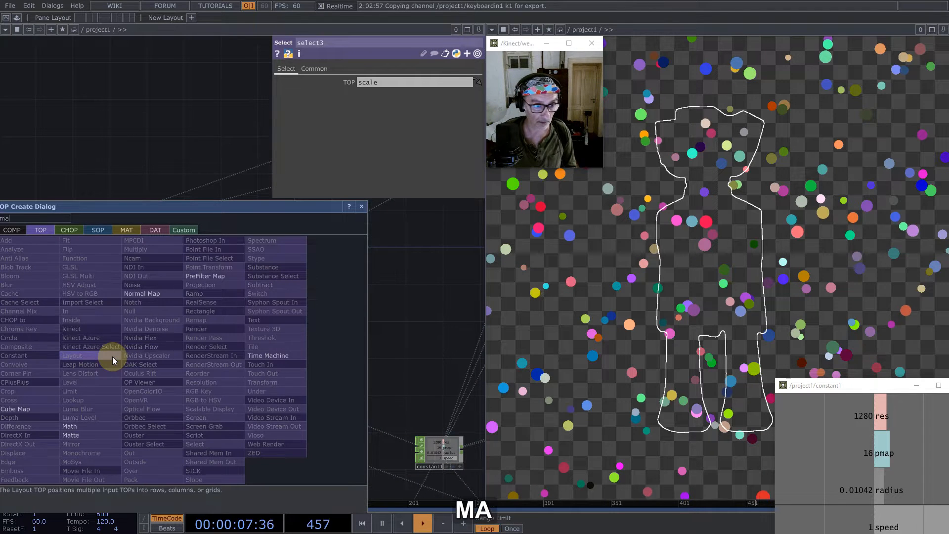
left_click(84, 418)
left_click(152, 362)
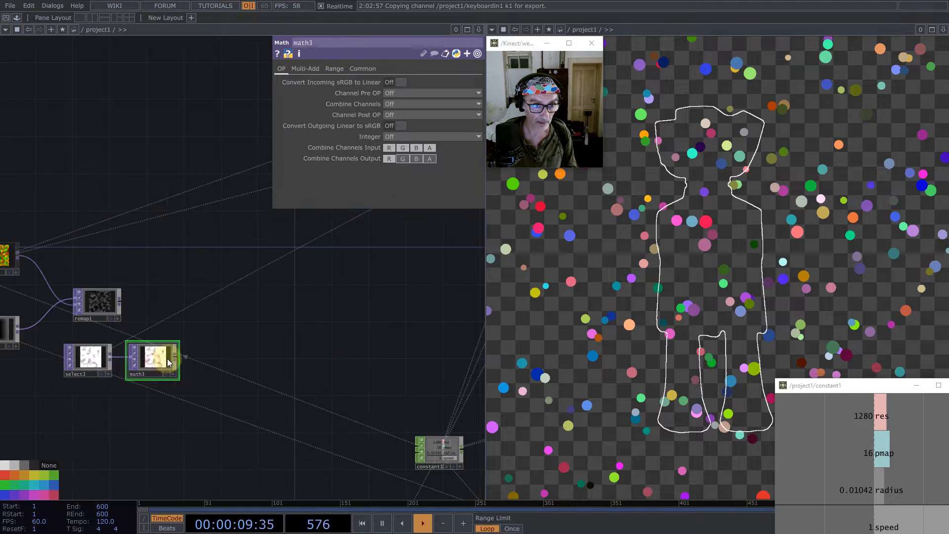
left_click_drag(874, 484, 395, 93)
- Add a Subtract TOP after math3 and connect remap1 as its second input
middle_click(178, 357)
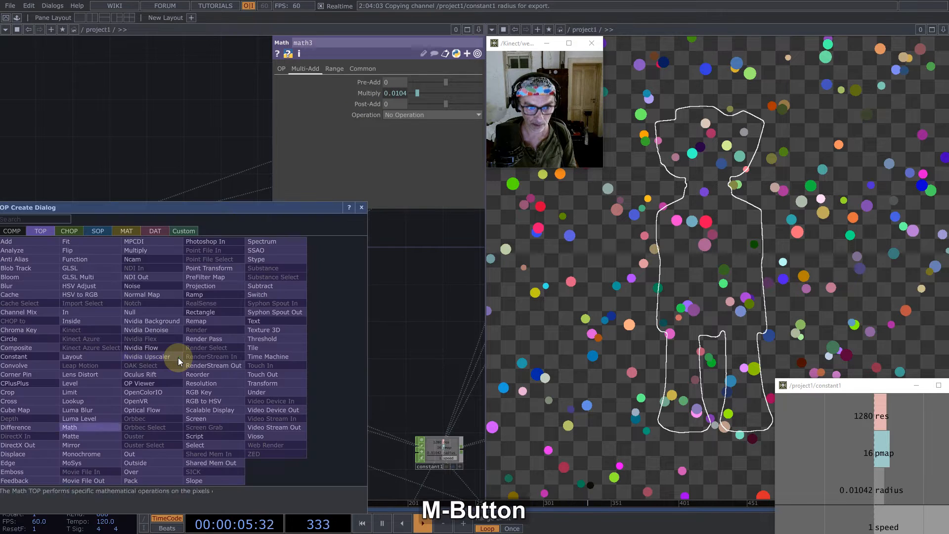
type("sub")
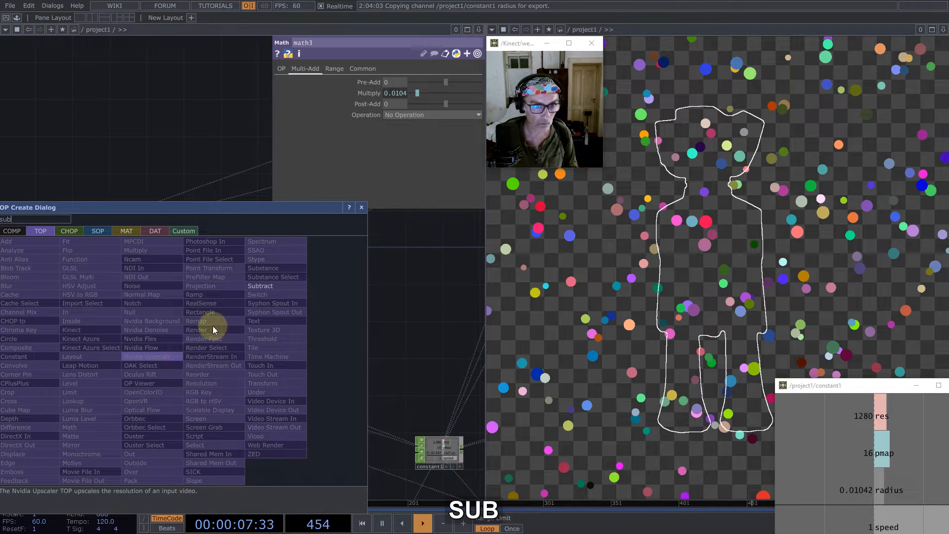
left_click(257, 285)
left_click(248, 313)
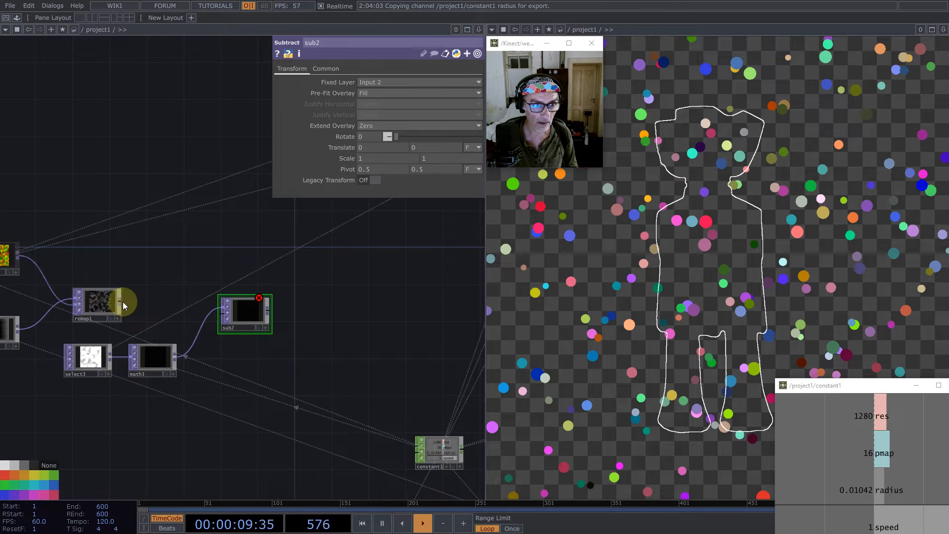
left_click_drag(123, 302, 250, 321)
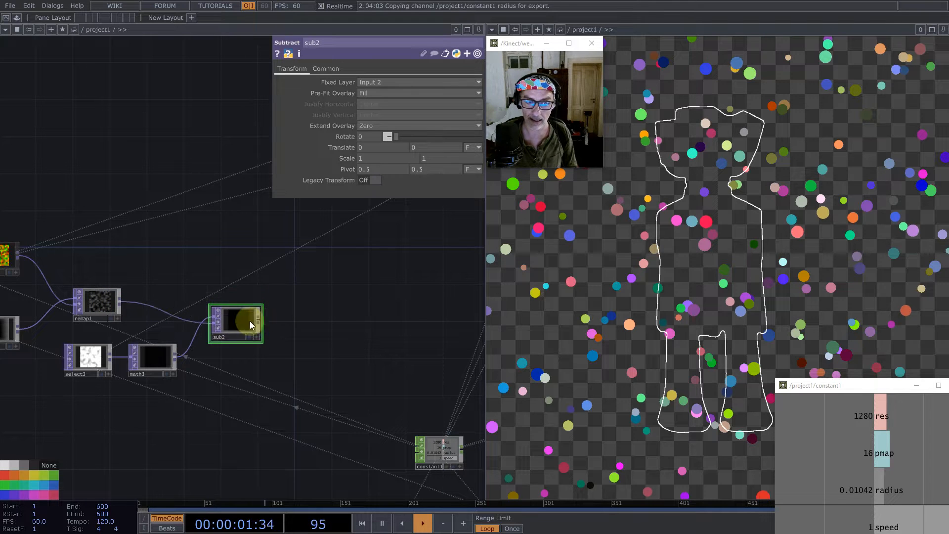
- Add a Math TOP after sub2 and set its Integer option to Ceiling
middle_click(262, 320)
type("ma")
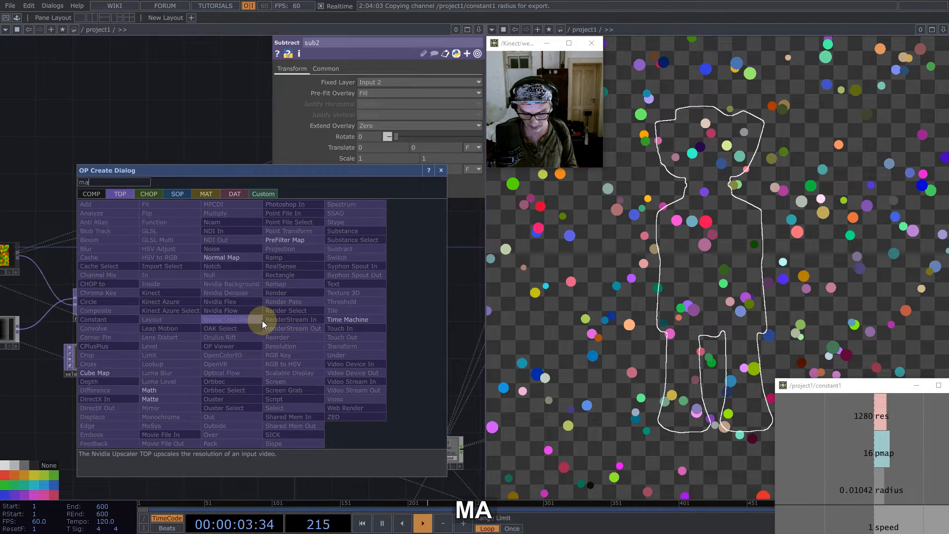
type("th")
left_click(165, 389)
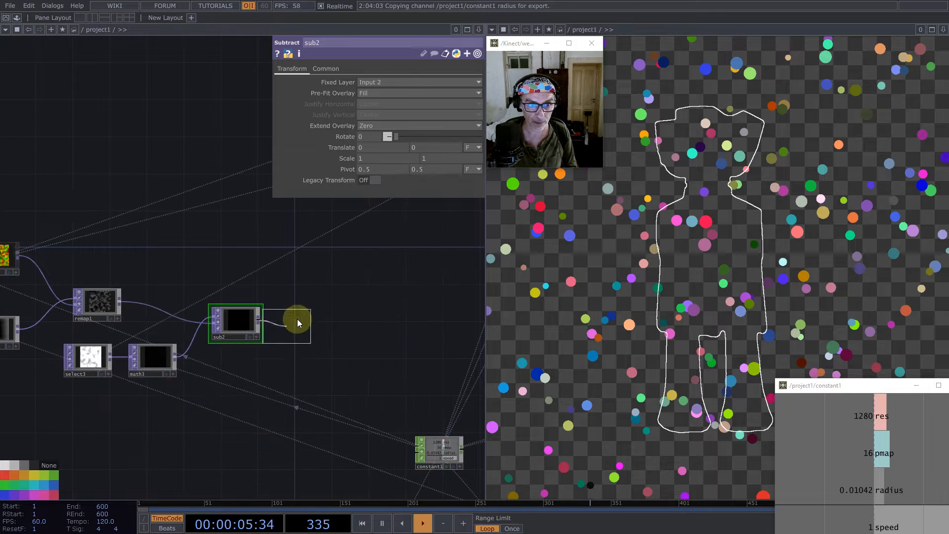
left_click(299, 323)
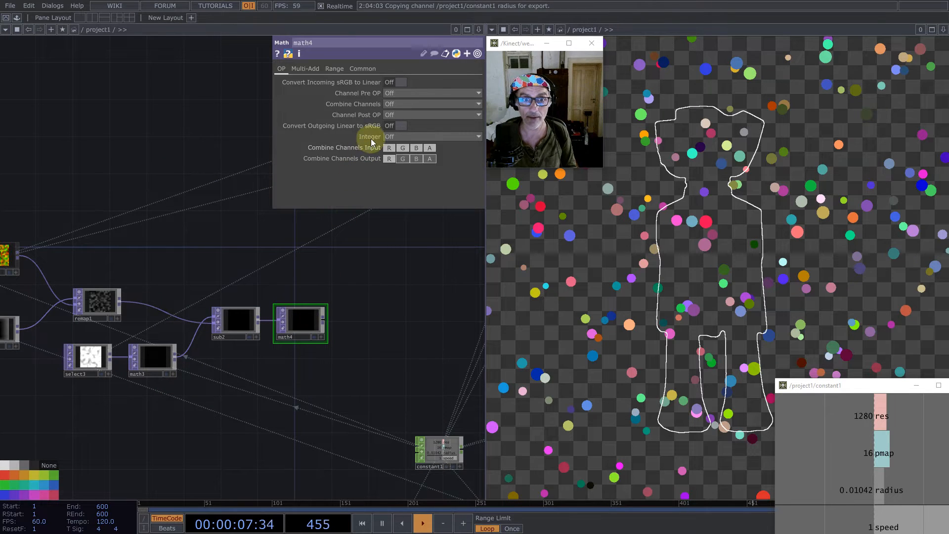
left_click(396, 137)
left_click(394, 158)
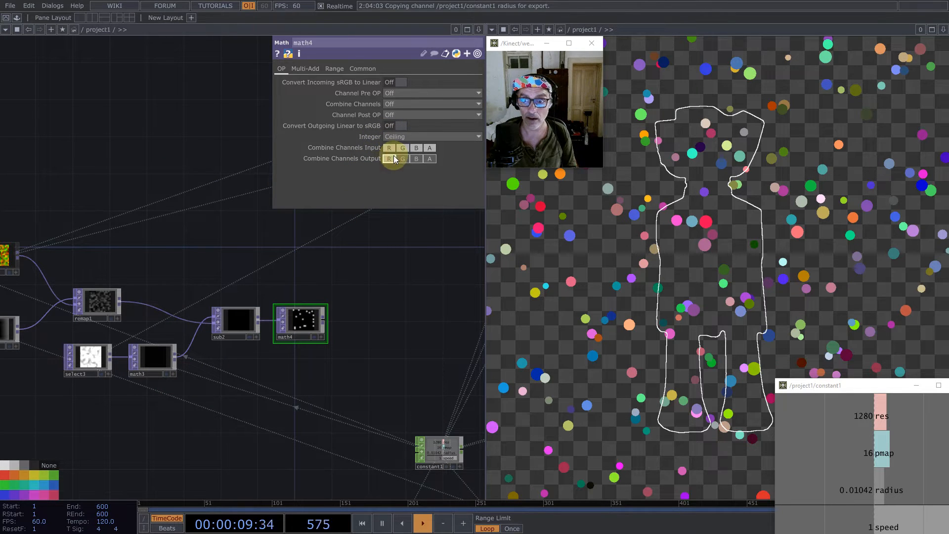
scroll(301, 326, "up", 5)
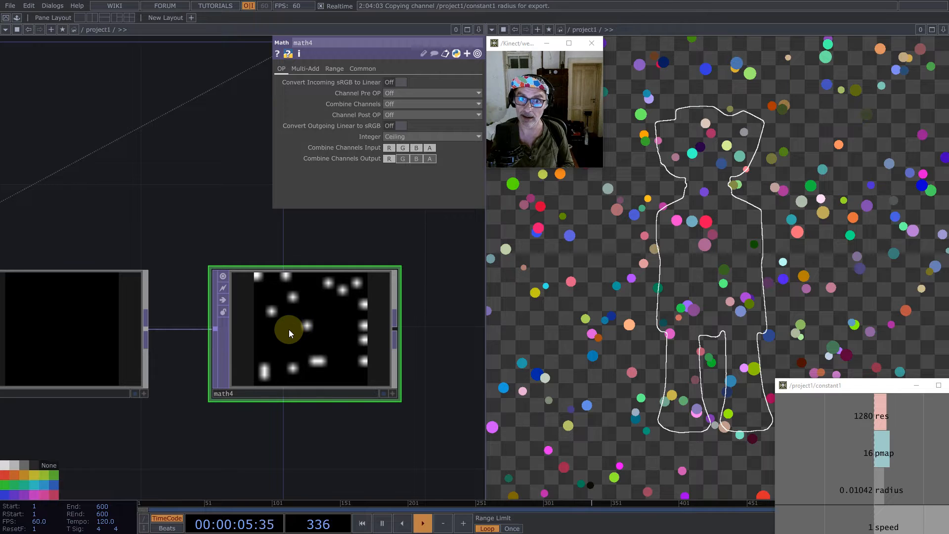
scroll(289, 331, "down", 5)
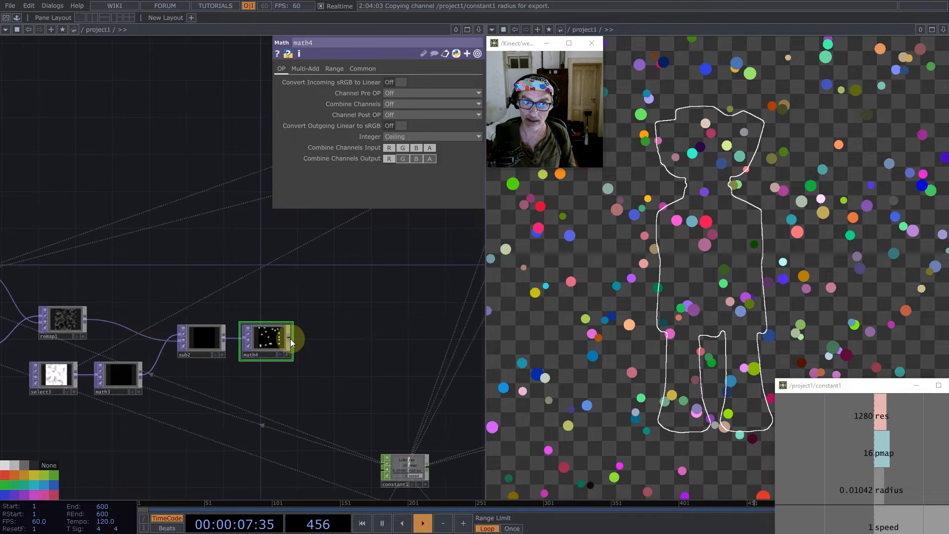
- Add a Limit TOP after math4
scroll(289, 339, "down", 3)
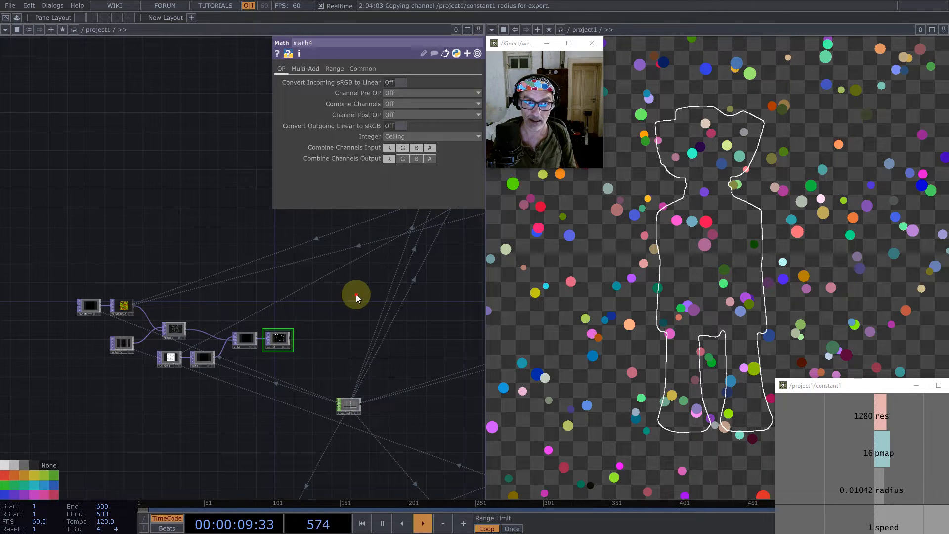
left_click_drag(356, 296, 222, 426)
scroll(229, 425, "down", 2)
scroll(181, 463, "up", 5)
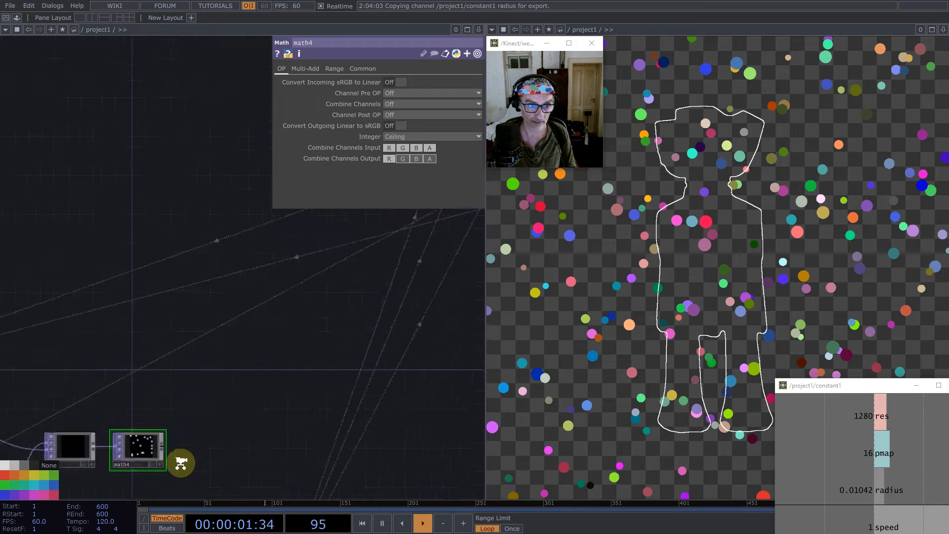
middle_click(156, 439)
type("lim")
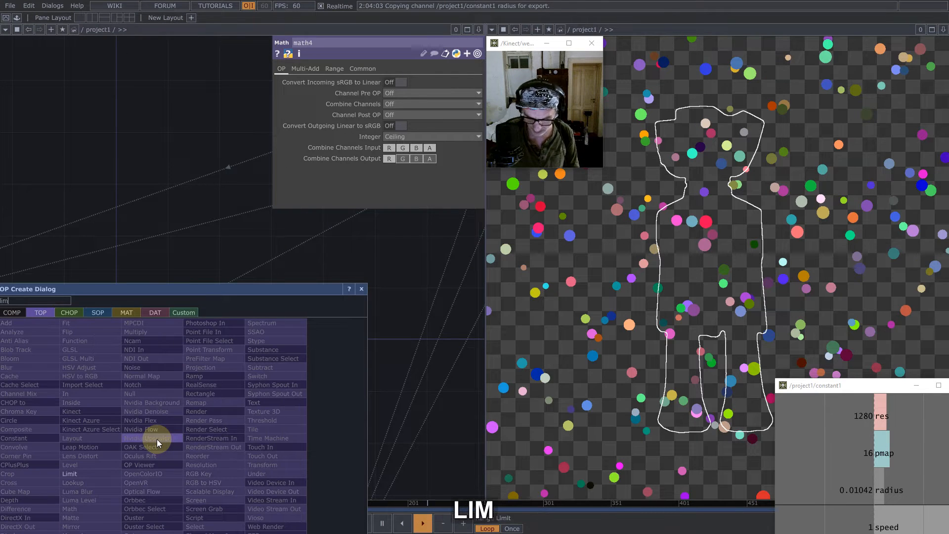
left_click(90, 474)
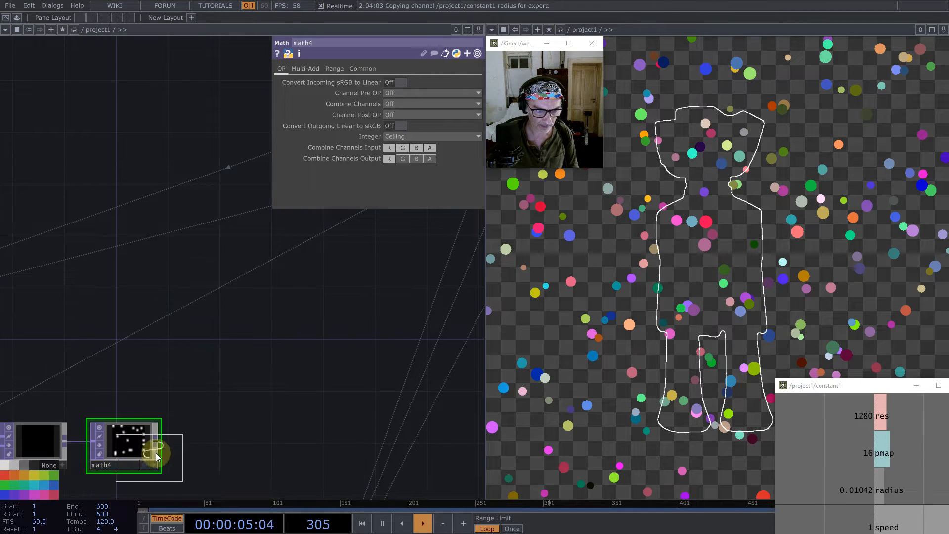
left_click(195, 446)
- Set limit1's minimum and maximum limit types to Clamp, with a Minimum Value of 0
left_click(375, 94)
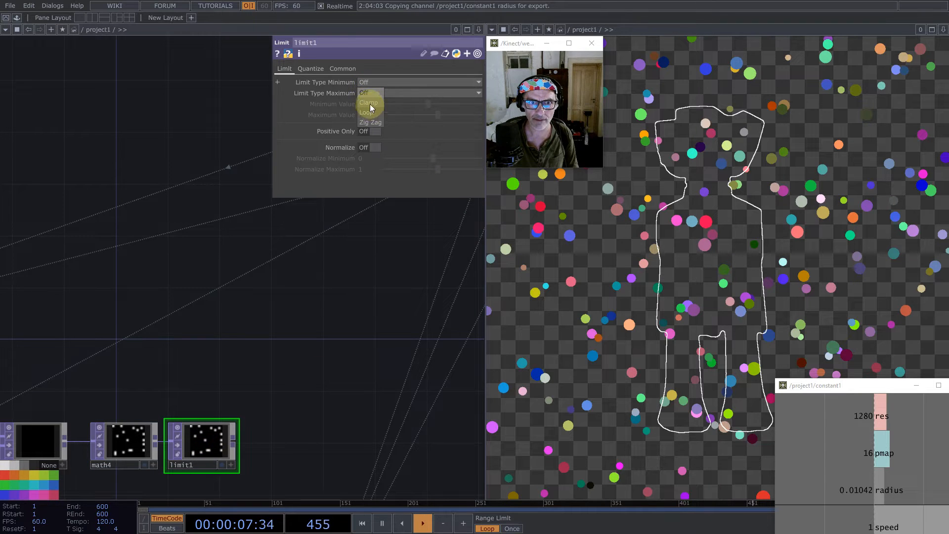
left_click(371, 103)
left_click(370, 82)
left_click(370, 92)
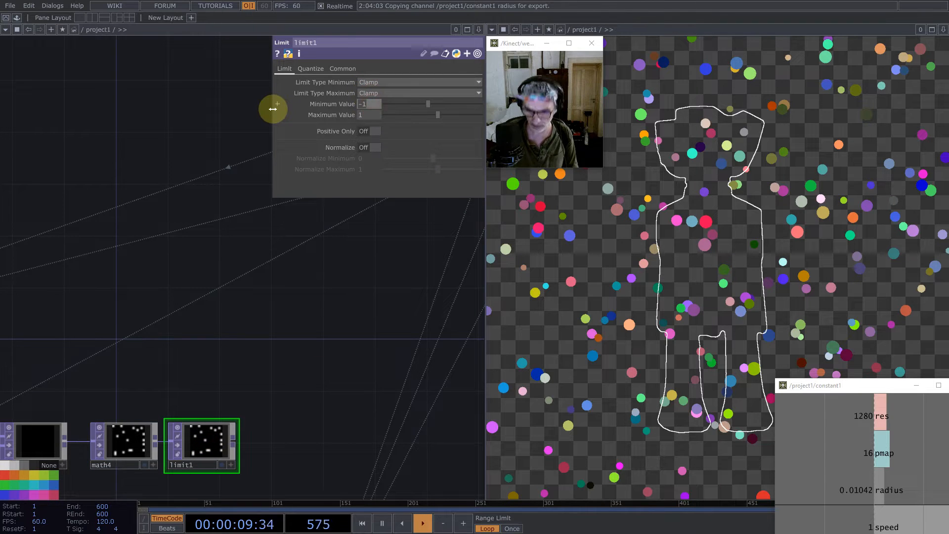
key("Return")
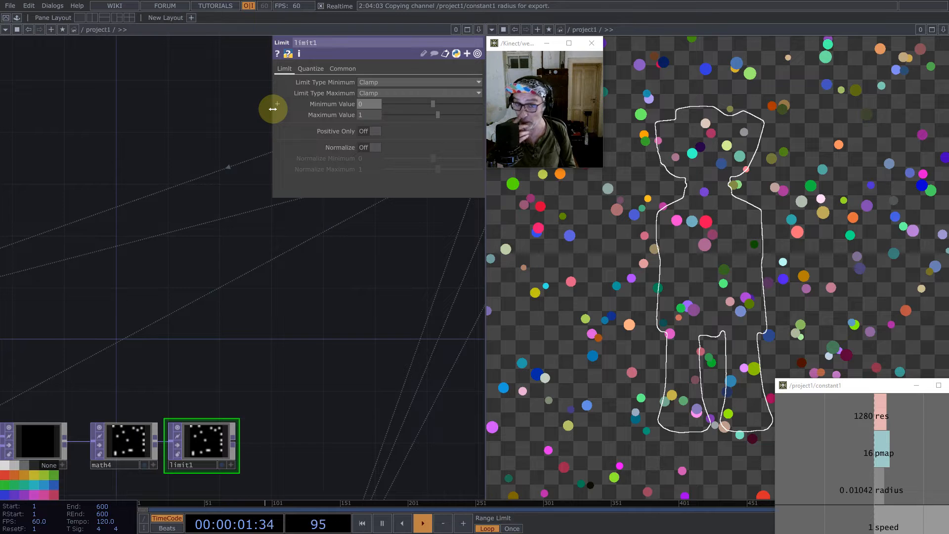
- Add a Select TOP beside the start of the uppermost instancing chain and set its source TOP to limit1
scroll(359, 338, "down", 8)
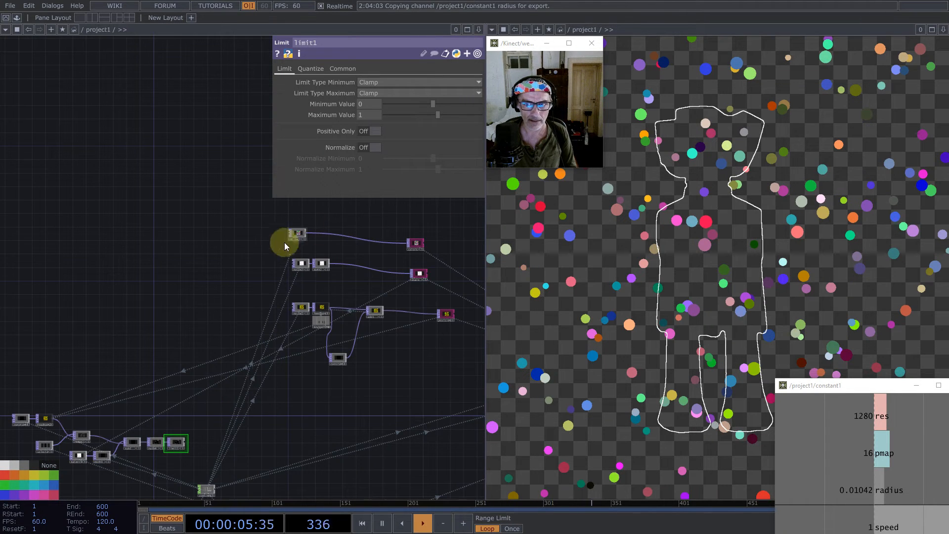
double_click(258, 251)
type("se")
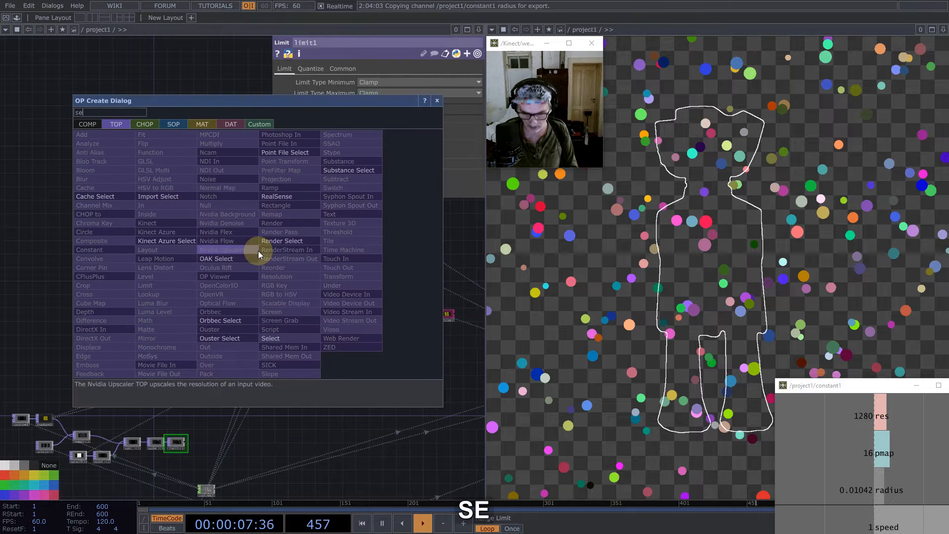
left_click(270, 338)
left_click(255, 241)
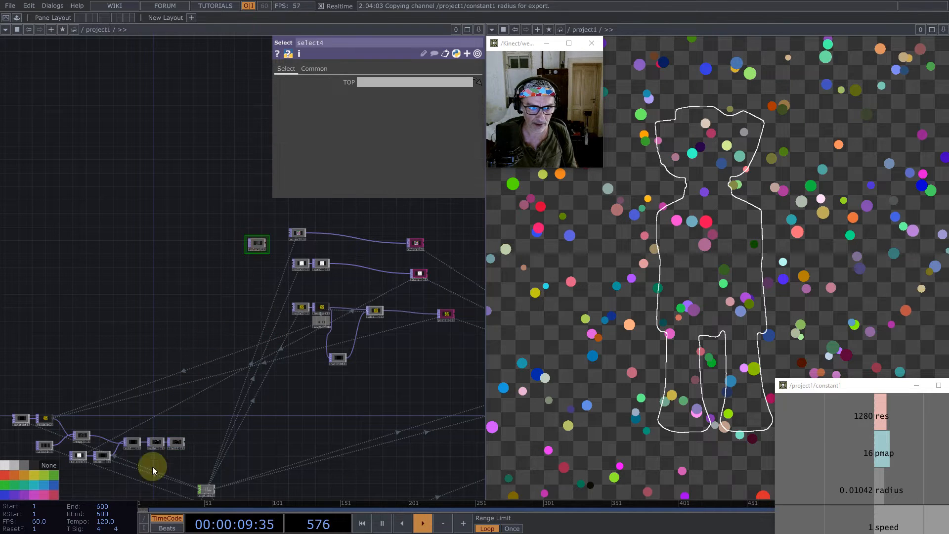
left_click_drag(179, 448, 392, 80)
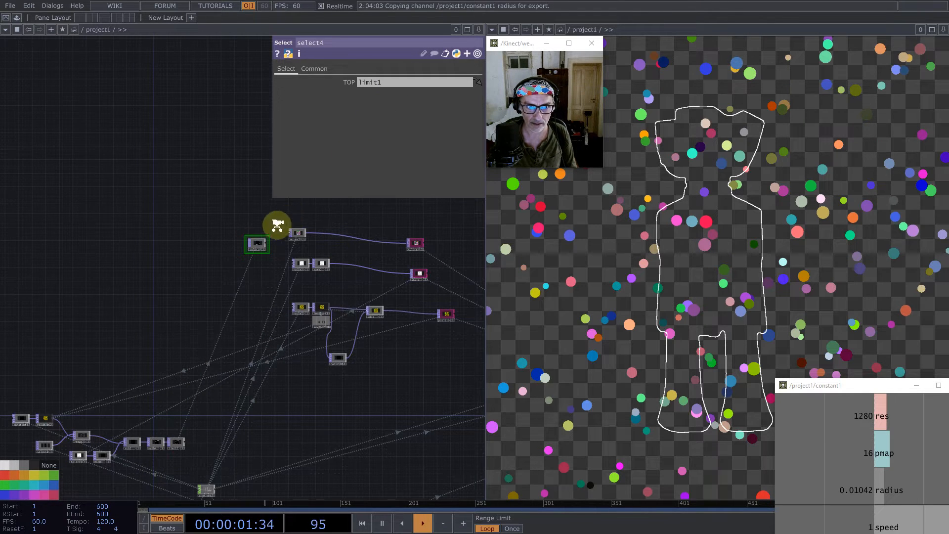
- Add a Screen TOP fed by select4 in the uppermost instancing chain
scroll(275, 222, "up", 2)
middle_click(256, 250)
type("scre")
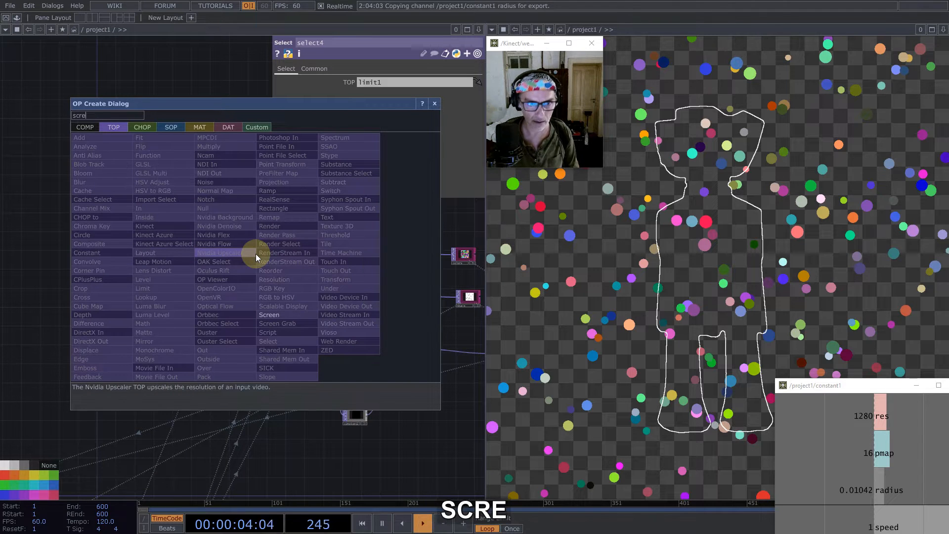
left_click(272, 316)
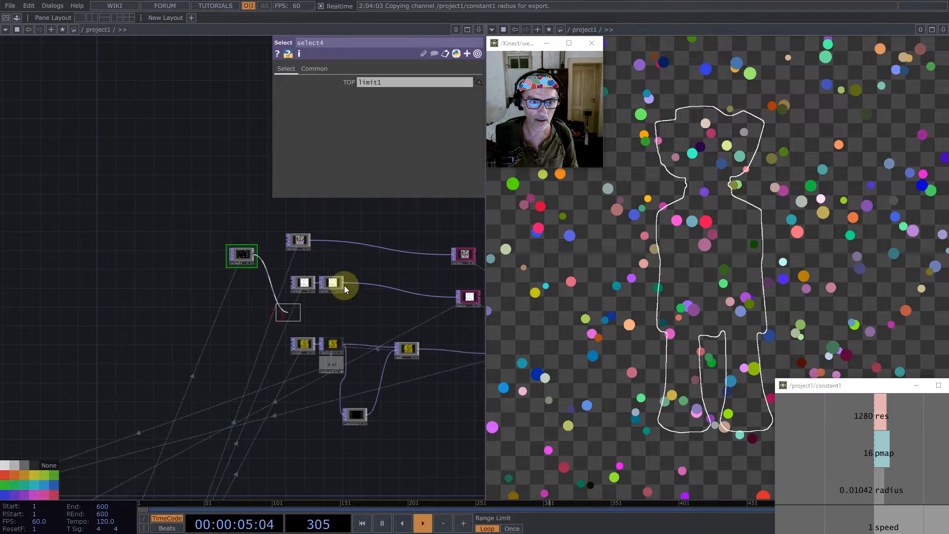
left_click(356, 255)
- Connect noise3 to the second input of screen1 and route screen1's output into the end of the uppermost instancing chain
scroll(312, 240, "up", 3)
left_click_drag(309, 240, 397, 283)
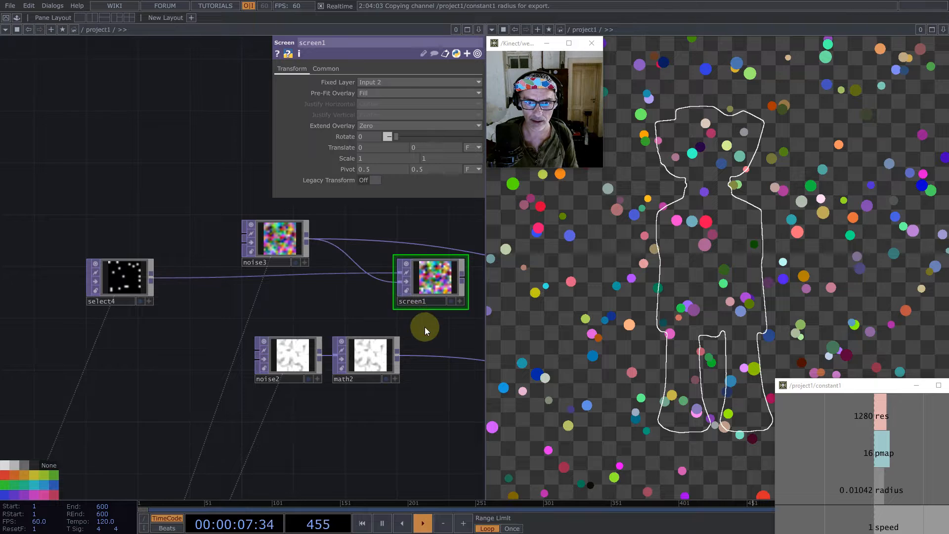
left_click_drag(472, 283, 453, 262)
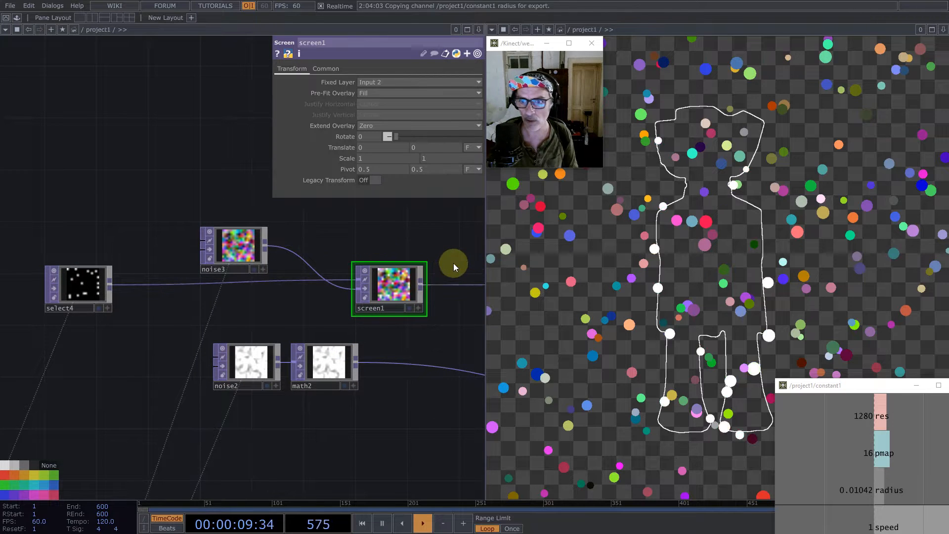
left_click(801, 334)
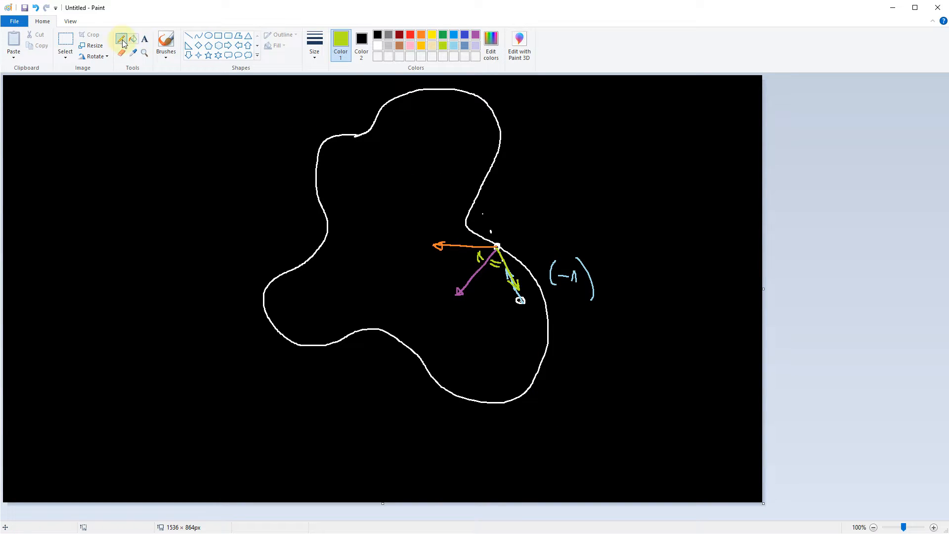
- Switch to Paint and erase the whole collision sketch from the black canvas
left_click(65, 39)
left_click_drag(135, 82, 689, 444)
key("BackSpace")
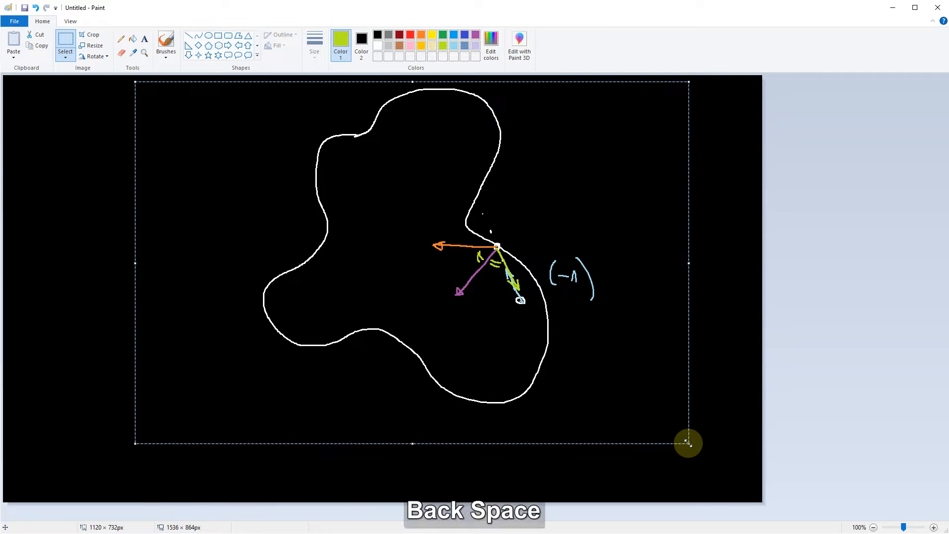
key("Delete")
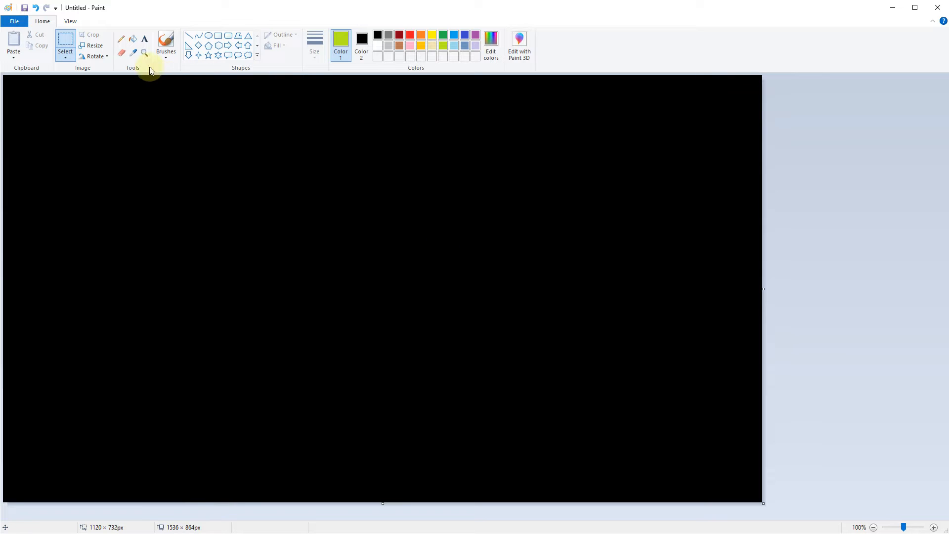
- Pencil a closed wavy outline in white, with a small square inside it and a dashed path crossing the outline at a marked contact point
left_click(124, 40)
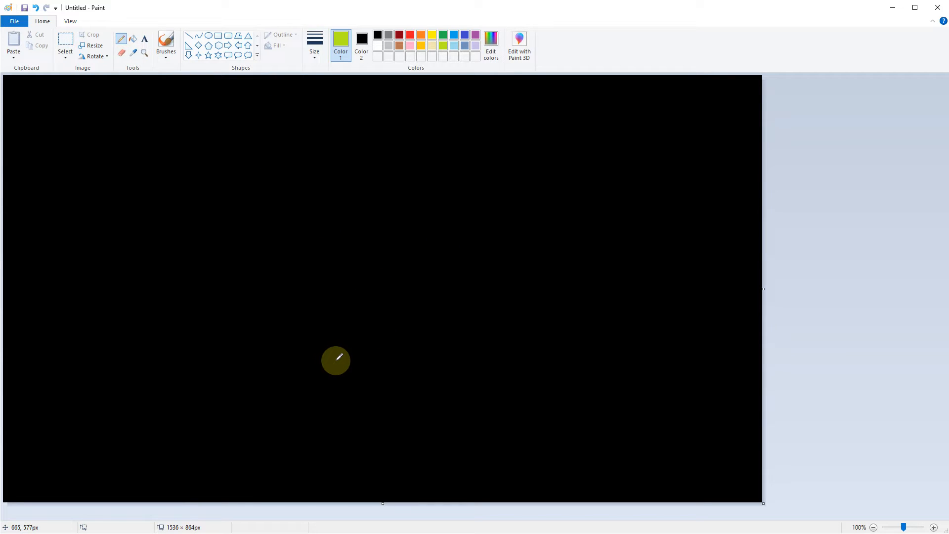
left_click(377, 46)
mouse_move(328, 439)
left_mouse_down()
mouse_move(206, 364)
mouse_move(318, 296)
mouse_move(392, 166)
mouse_move(514, 215)
mouse_move(473, 367)
mouse_move(473, 433)
mouse_move(356, 447)
mouse_move(332, 439)
left_mouse_up()
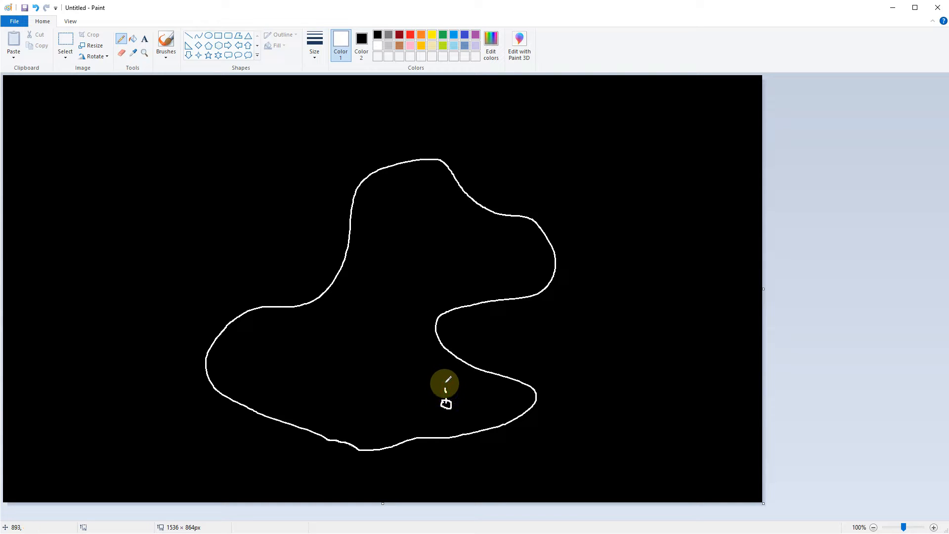
mouse_move(445, 364)
left_mouse_down()
mouse_move(449, 328)
mouse_move(451, 356)
left_mouse_up()
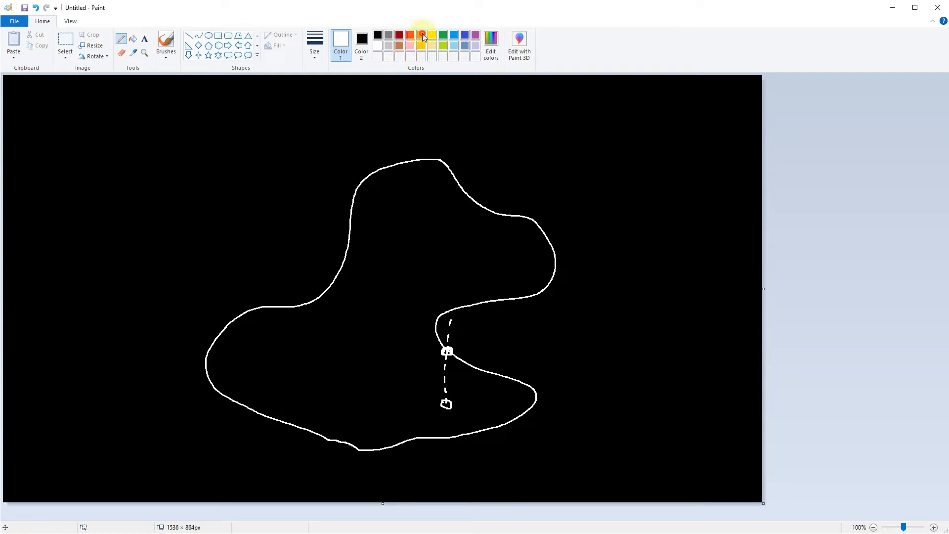
- Draw an orange arrow from the contact point up into the shape and a purple arrow from the same point down into it
left_click(422, 36)
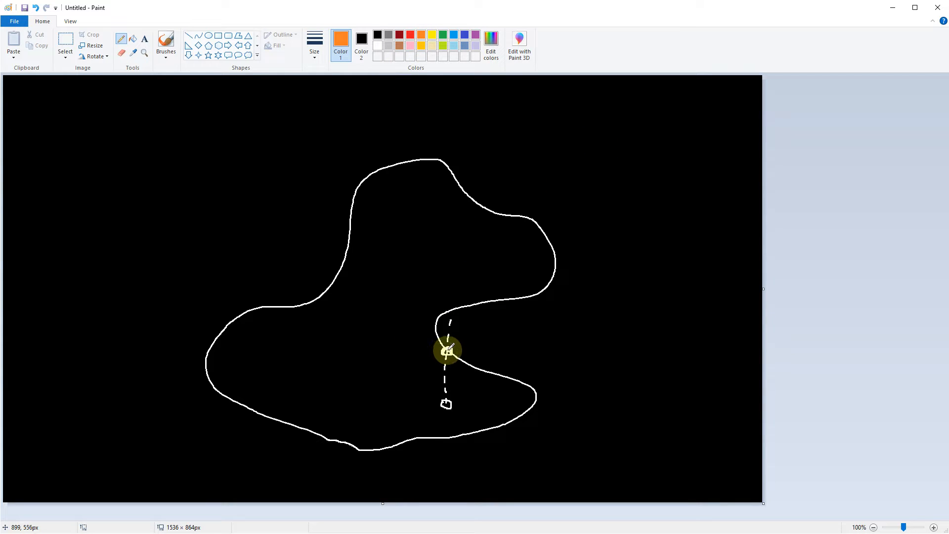
left_click_drag(447, 350, 402, 333)
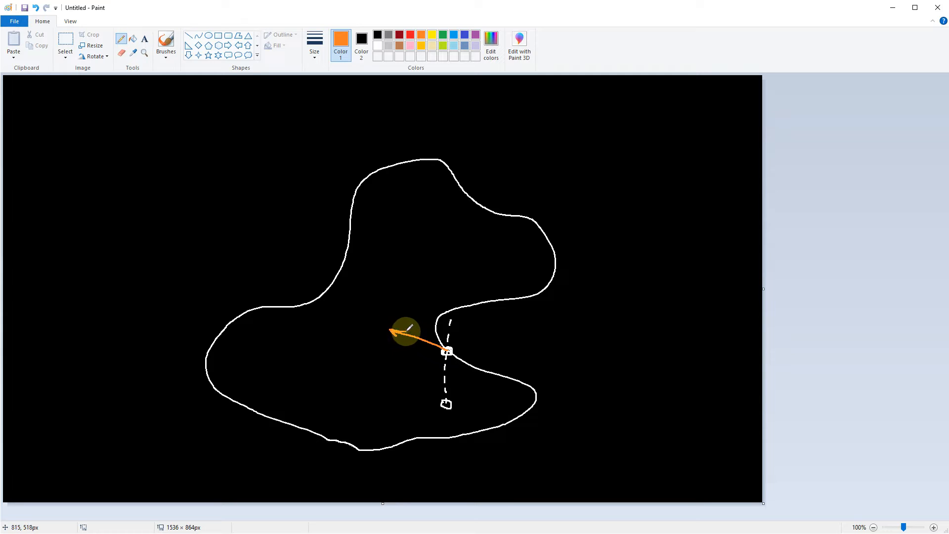
left_click(476, 37)
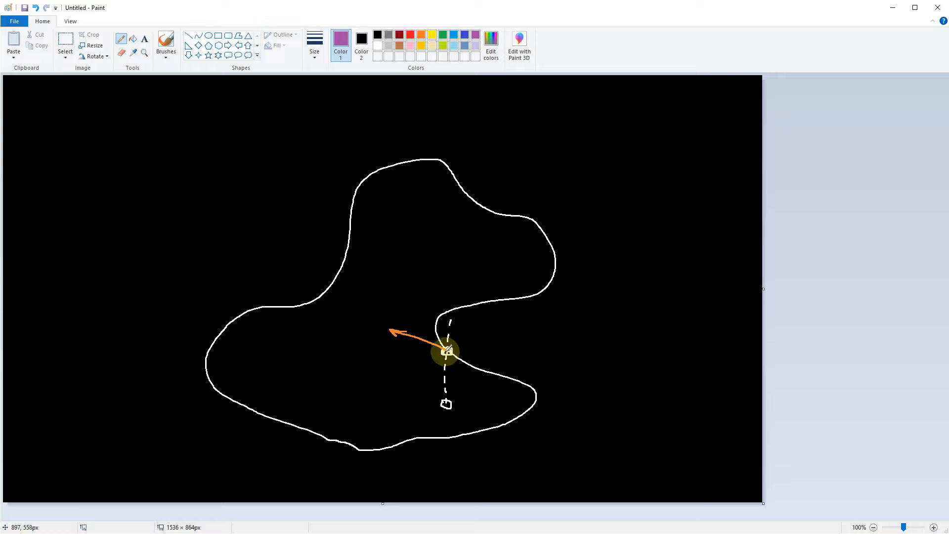
left_click_drag(416, 373, 405, 381)
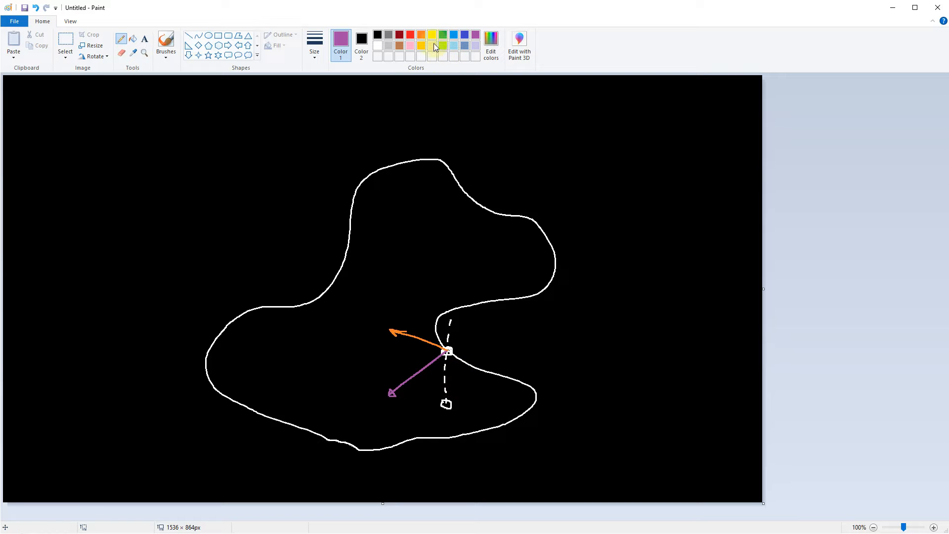
- Draw a lime arrow between the start square and contact point, note (-1), add a reversed arrowhead, and mark its angle to the purple arrow
left_click(420, 36)
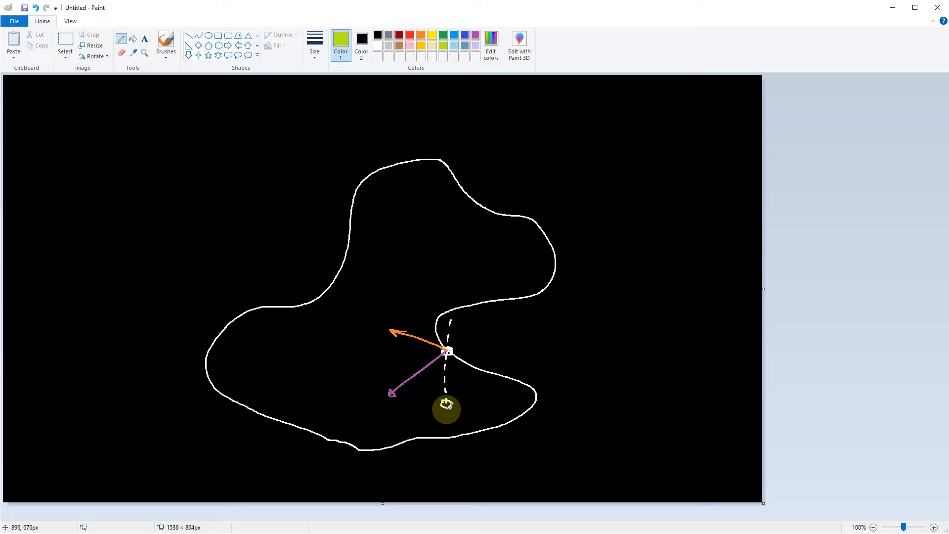
left_click_drag(447, 406, 447, 366)
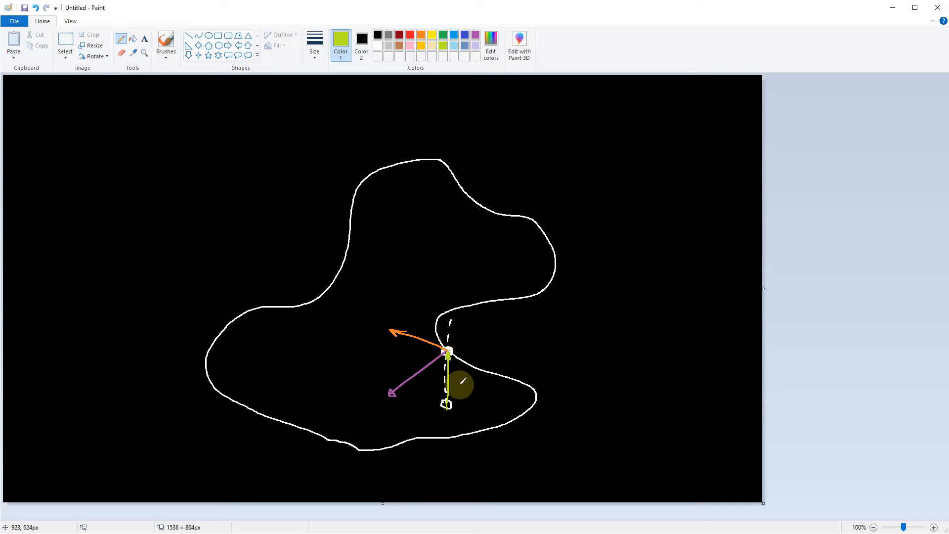
mouse_move(497, 332)
left_mouse_down()
mouse_move(485, 343)
mouse_move(508, 342)
mouse_move(529, 376)
left_mouse_up()
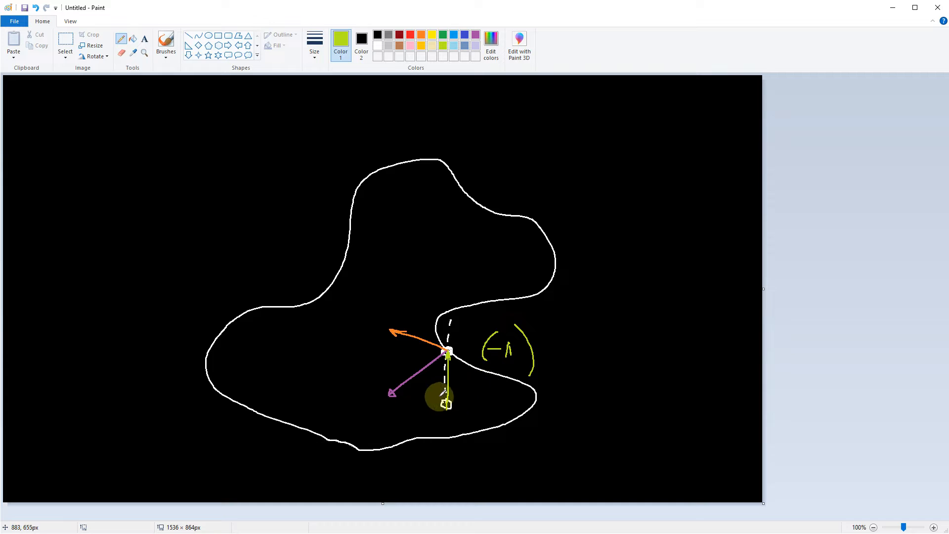
mouse_move(442, 389)
left_mouse_down()
mouse_move(447, 404)
mouse_move(458, 387)
left_mouse_up()
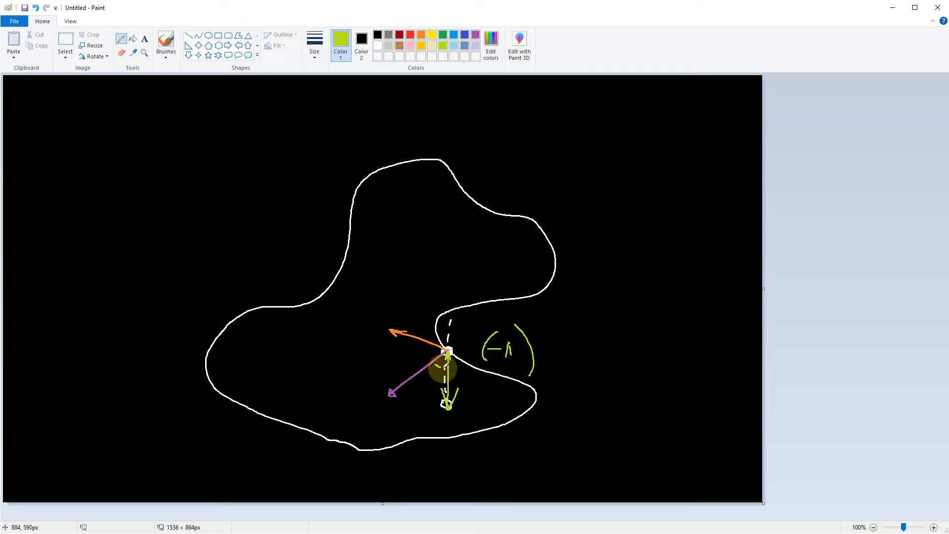
- Mark the angle between the orange and purple arrows with an orange arc, and circle the purple and lime arrow tips in white
left_click(422, 35)
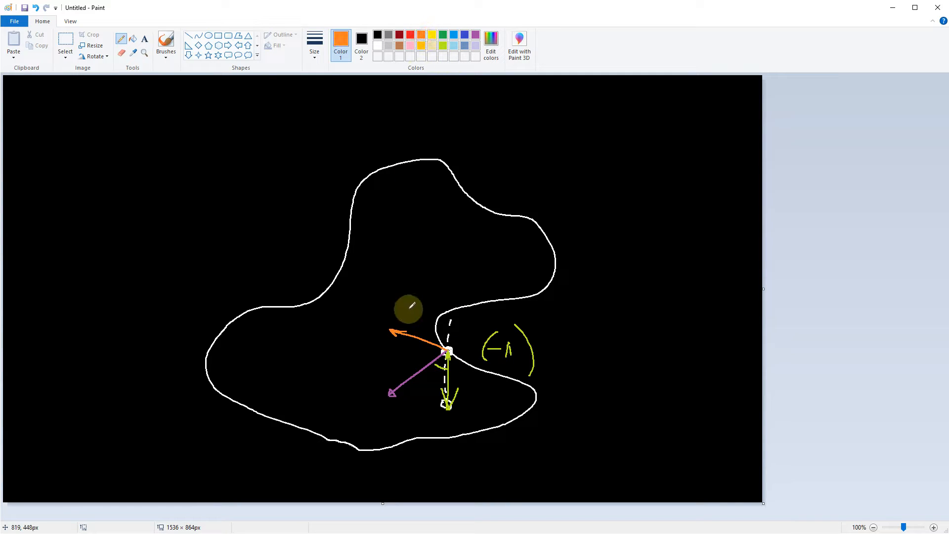
left_click_drag(429, 346, 434, 356)
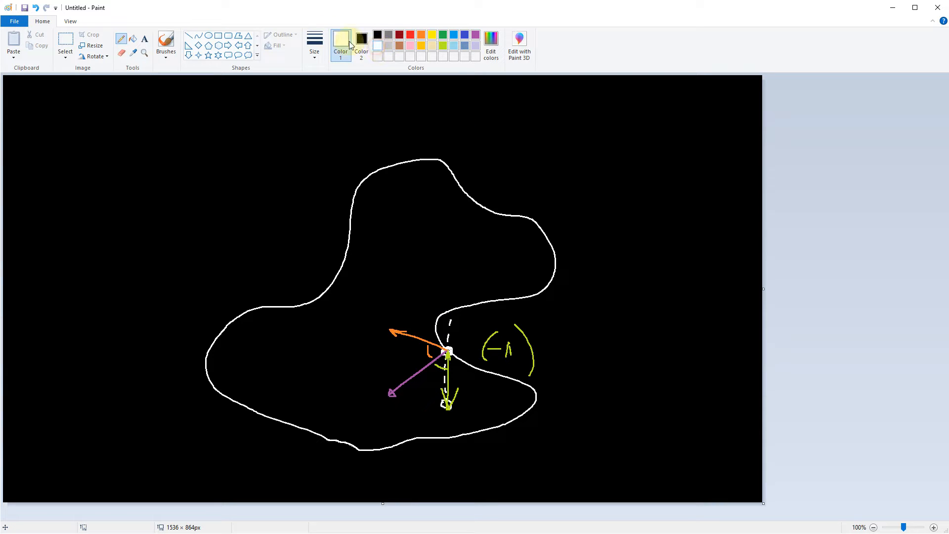
left_click(316, 41)
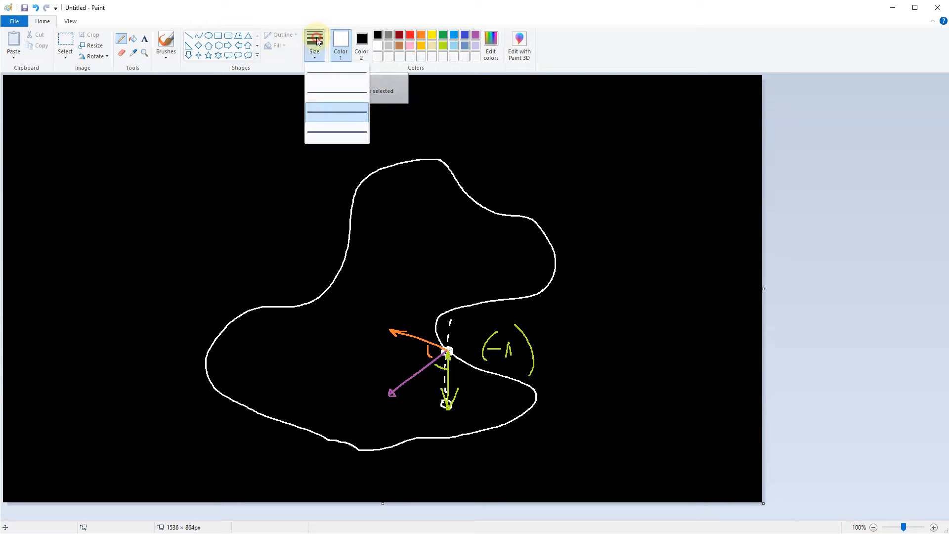
left_click(316, 42)
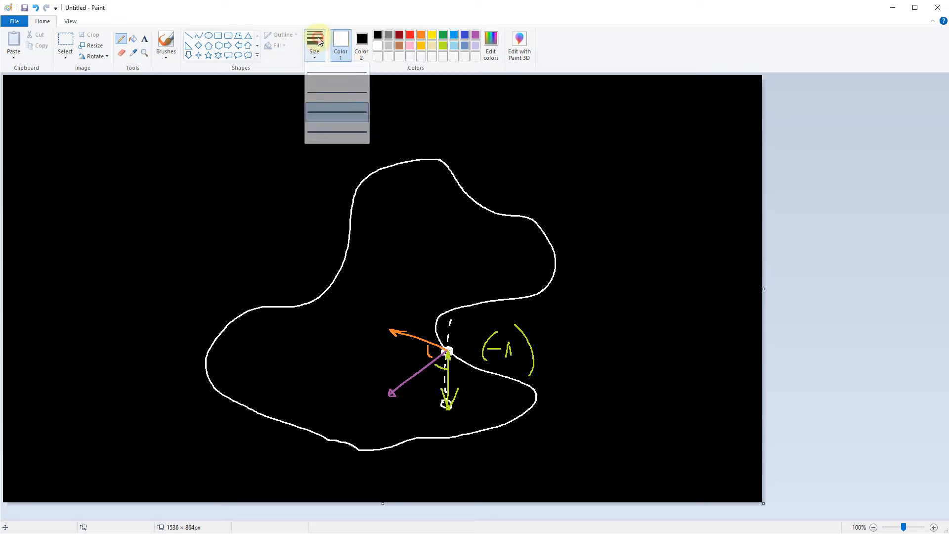
mouse_move(372, 393)
left_mouse_down()
mouse_move(394, 382)
mouse_move(382, 391)
mouse_move(447, 415)
mouse_move(447, 394)
mouse_move(434, 398)
left_mouse_up()
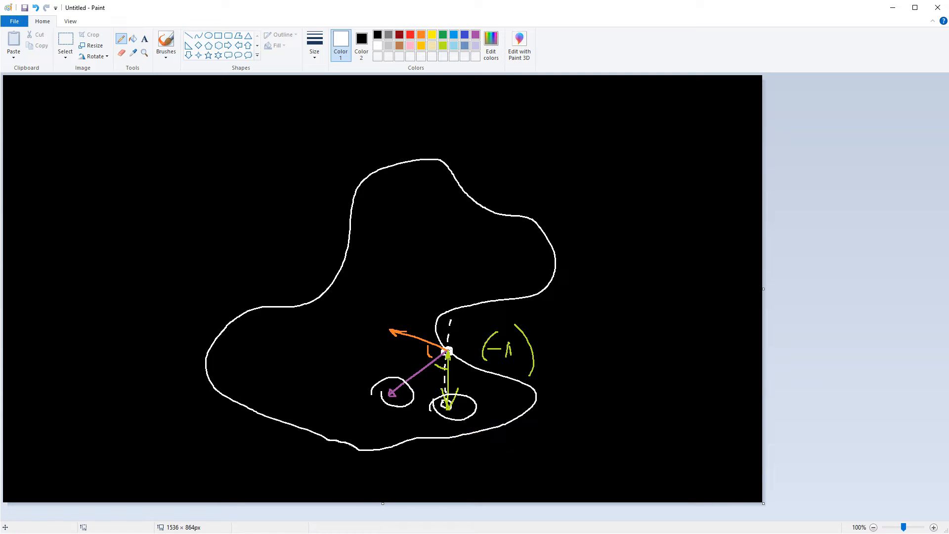
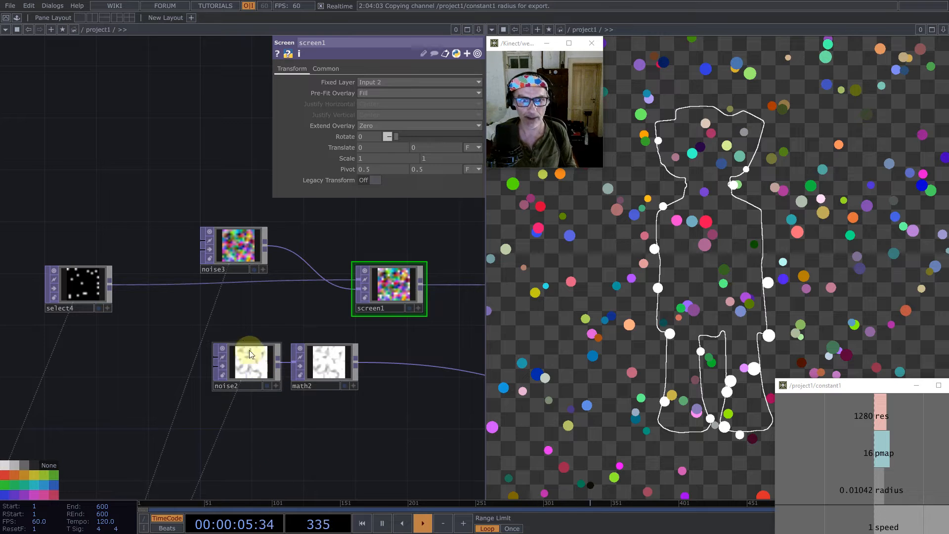
- Examine the node network and the collision-detection chain up to the limit1 output
scroll(244, 314, "down", 5)
scroll(275, 300, "down", 3)
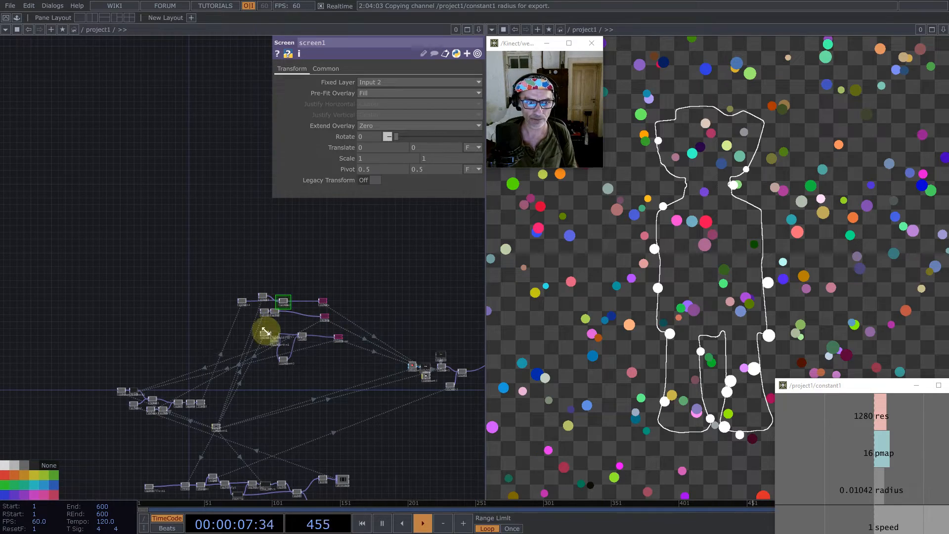
scroll(267, 331, "down", 2)
left_click_drag(321, 364, 299, 362)
scroll(190, 305, "up", 5)
scroll(266, 301, "up", 2)
left_click_drag(267, 271, 295, 369)
scroll(315, 331, "down", 4)
left_click_drag(381, 349, 241, 330)
scroll(236, 318, "down", 4)
left_click_drag(223, 380, 73, 327)
scroll(207, 365, "up", 10)
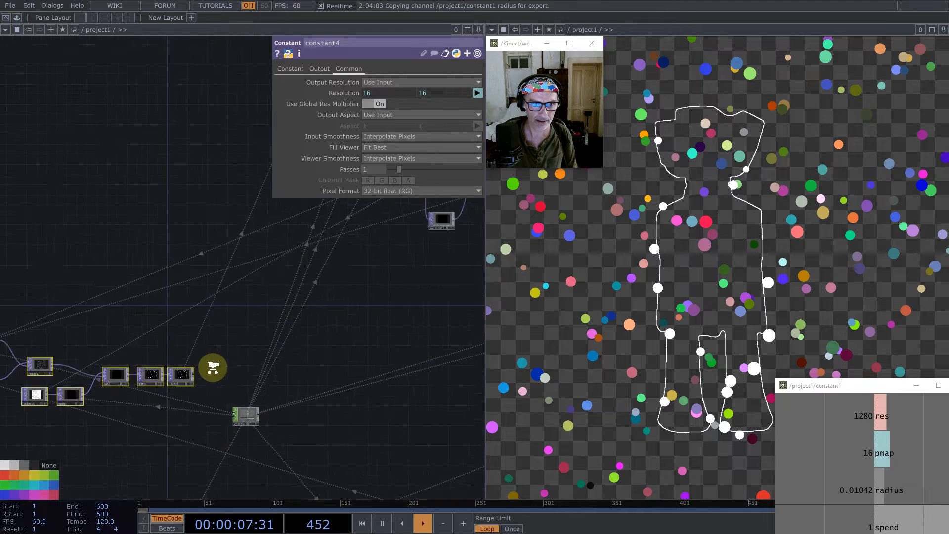
left_click(165, 381)
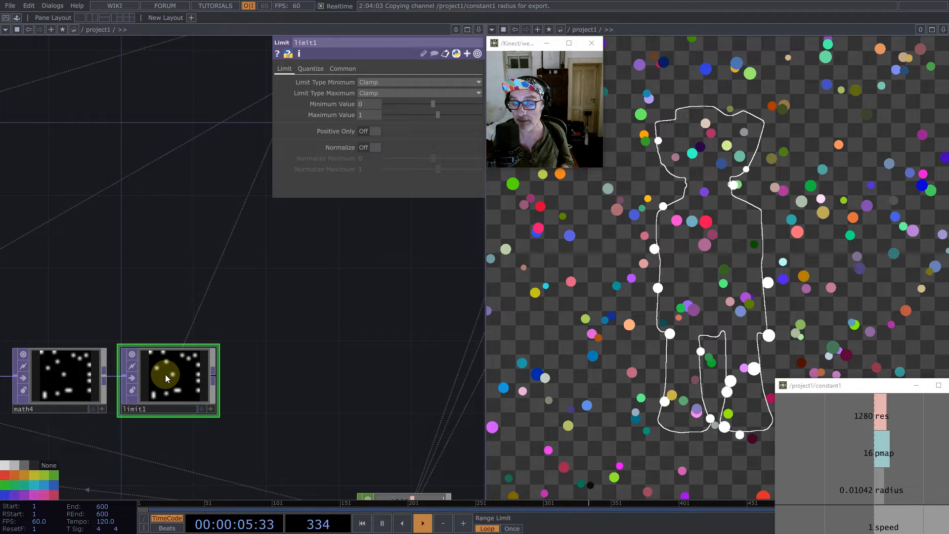
- Duplicate the noise and feedback node pair from the particle position loop and place the copies above the limit1 chain
scroll(349, 328, "down", 5)
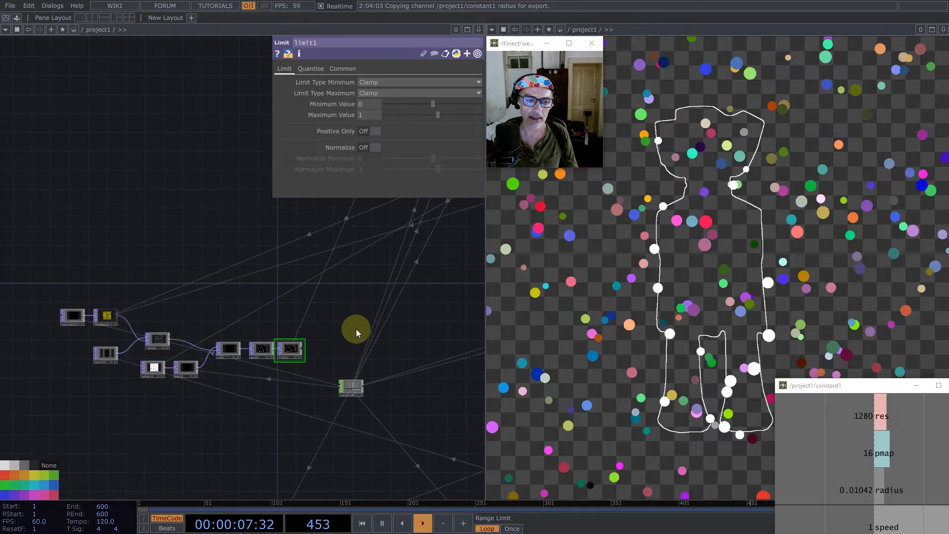
left_click_drag(320, 333, 230, 350)
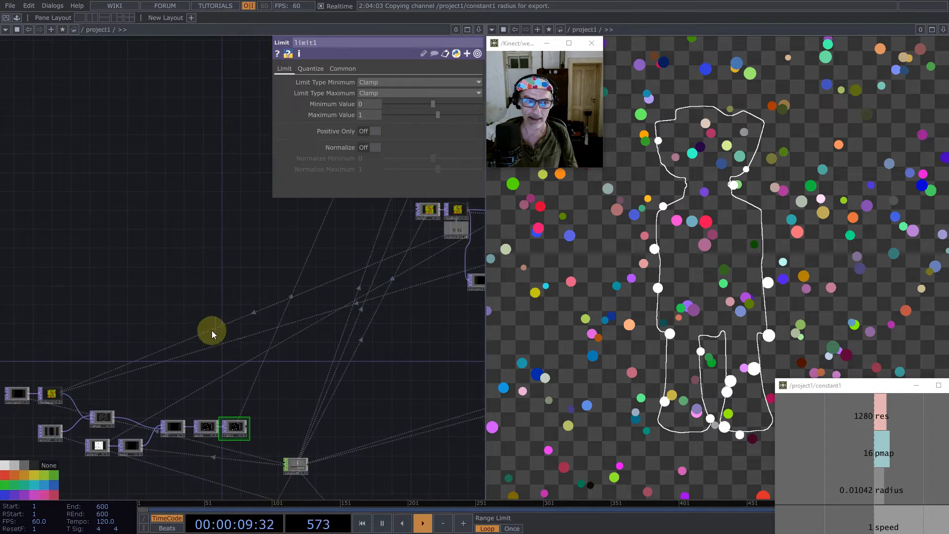
scroll(197, 326, "down", 2)
right_click_drag(310, 227, 384, 242)
key("ctrl+c")
key("ctrl+v")
left_click_drag(377, 253, 192, 338)
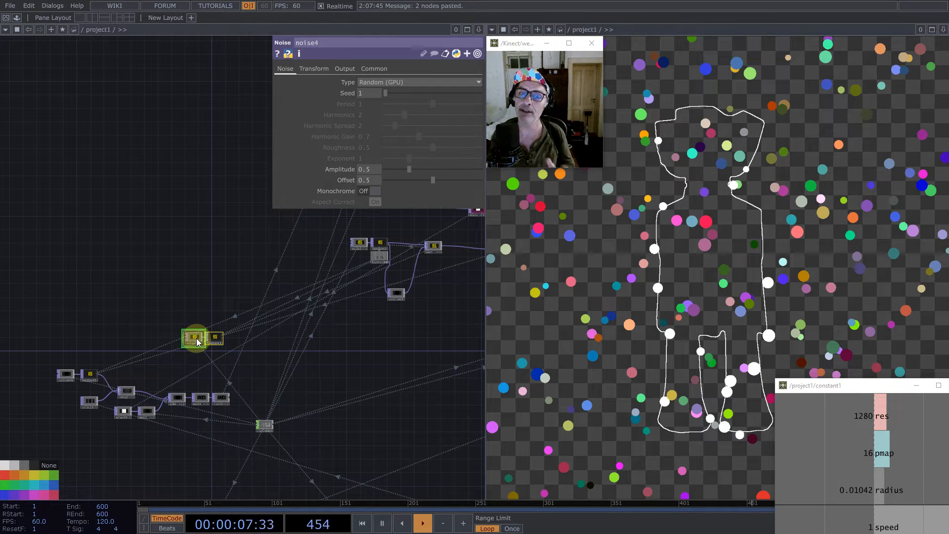
- Set noise4's offset to 0 and seed to 2747, and leave a gap between it and feedback3
scroll(197, 339, "up", 9)
left_click(196, 338)
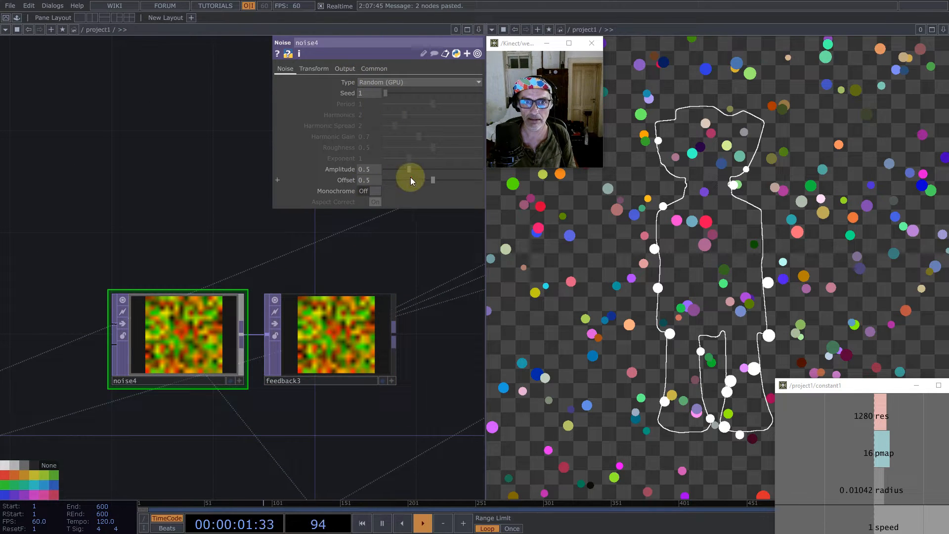
left_click_drag(411, 181, 325, 180)
left_click(412, 94)
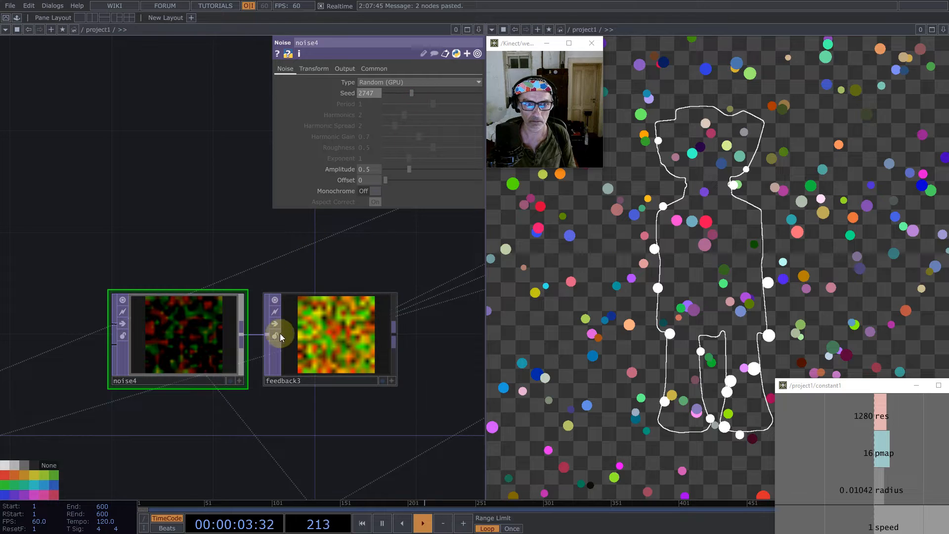
left_click_drag(222, 339, 162, 280)
left_click_drag(312, 331, 133, 307)
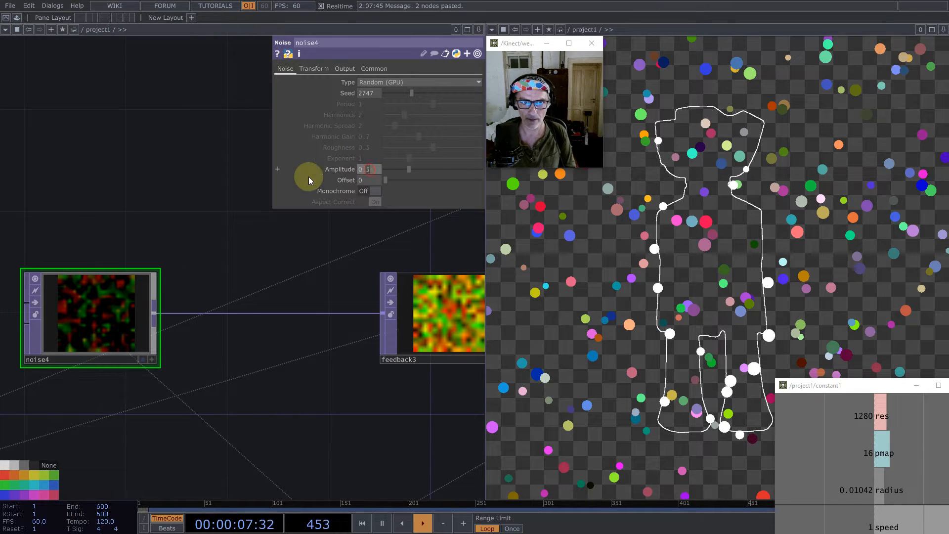
type("1")
key("ctrl+z")
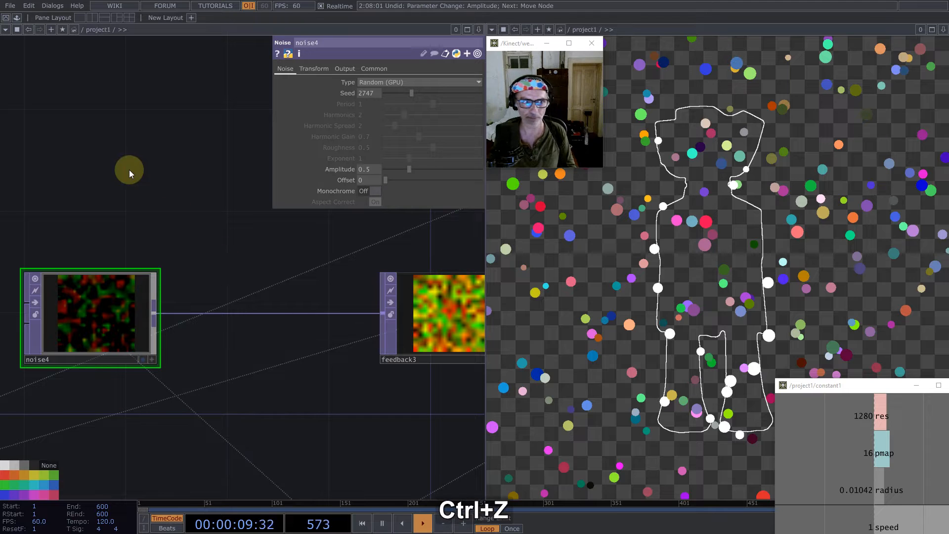
- Add the custom Normalize component and wire it between noise4 and feedback3
left_click(16, 17)
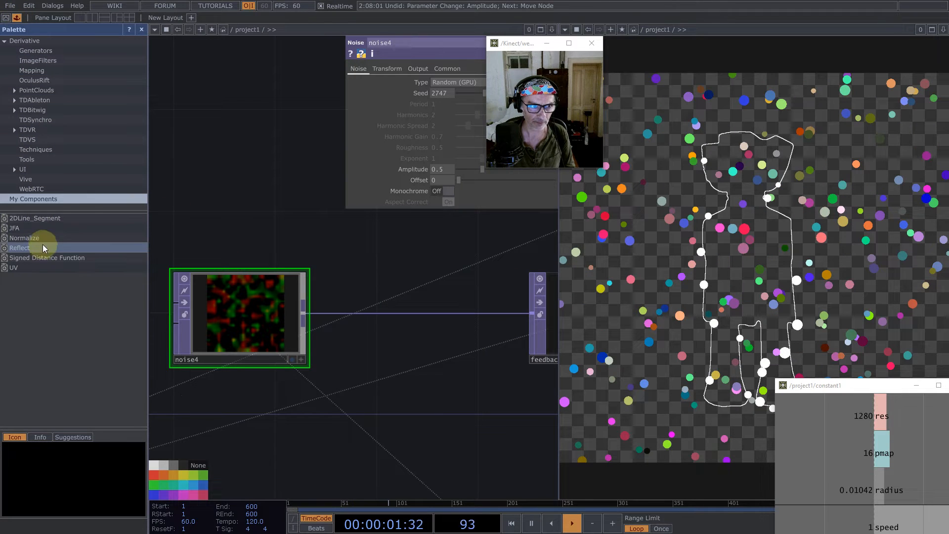
left_click_drag(43, 239, 349, 289)
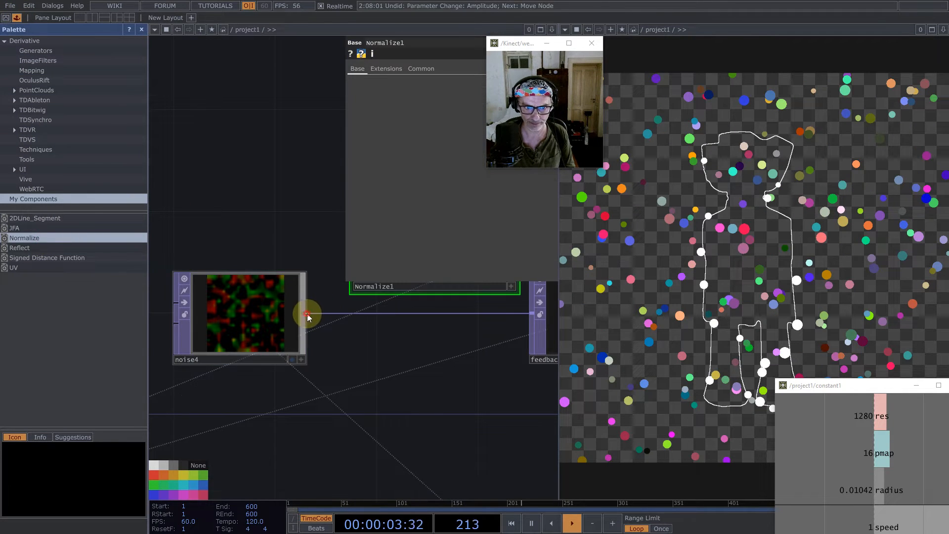
left_click_drag(307, 314, 353, 254)
left_click_drag(369, 338, 281, 398)
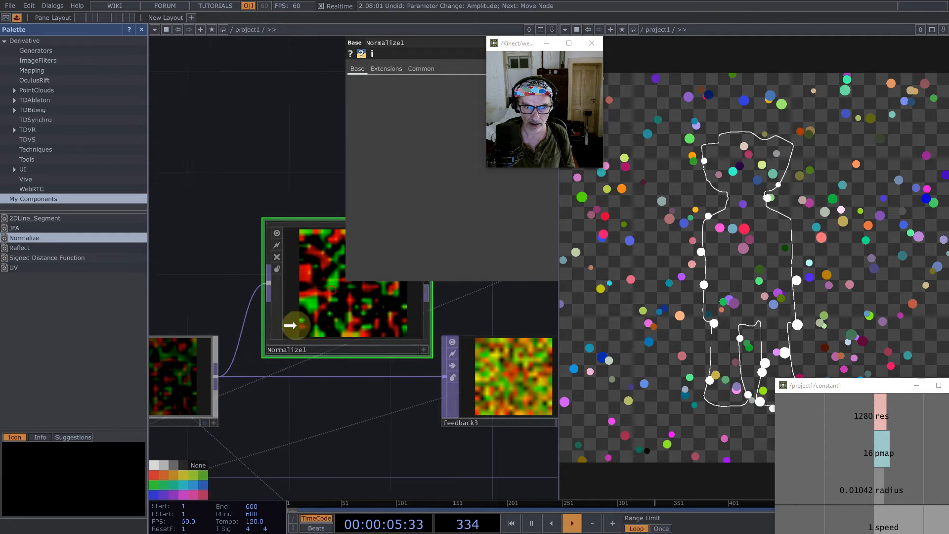
left_click_drag(295, 325, 268, 373)
left_click_drag(400, 330, 446, 376)
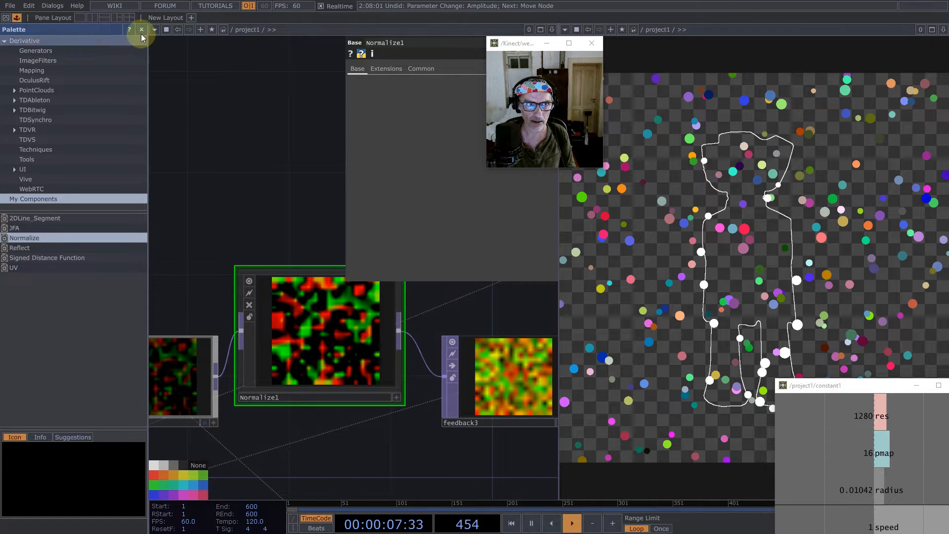
left_click(142, 31)
left_click_drag(121, 144, 191, 121)
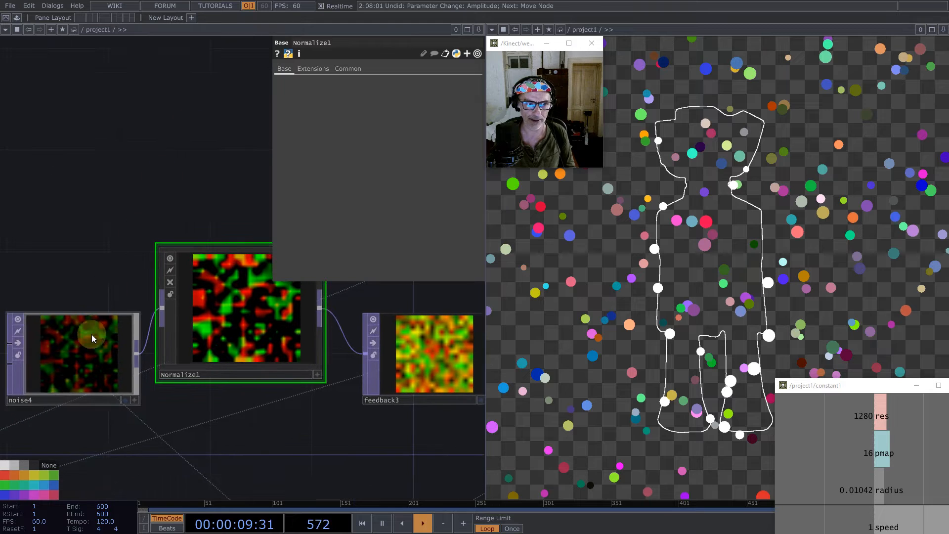
left_click_drag(92, 338, 34, 314)
left_click_drag(224, 307, 174, 332)
scroll(140, 324, "down", 3)
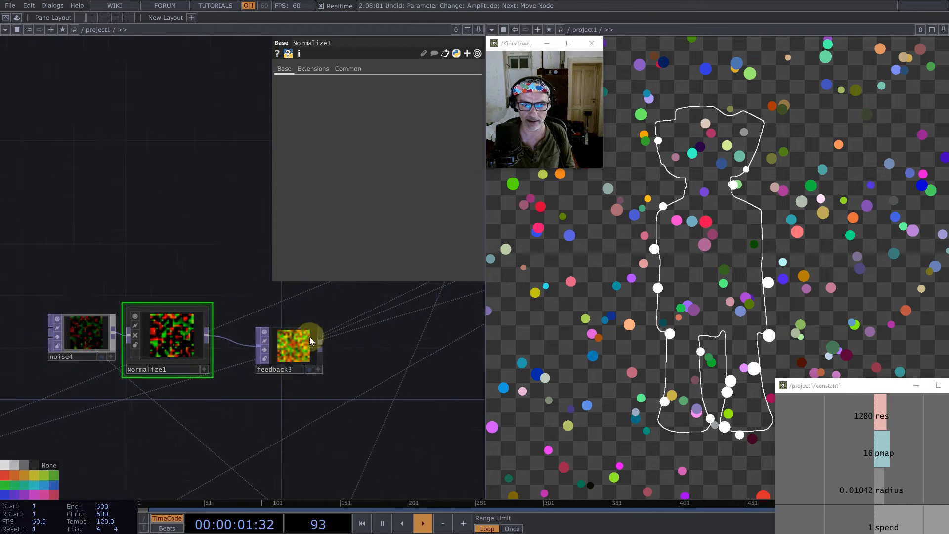
- Clear the Target TOP of feedback3
key("1")
key("1")
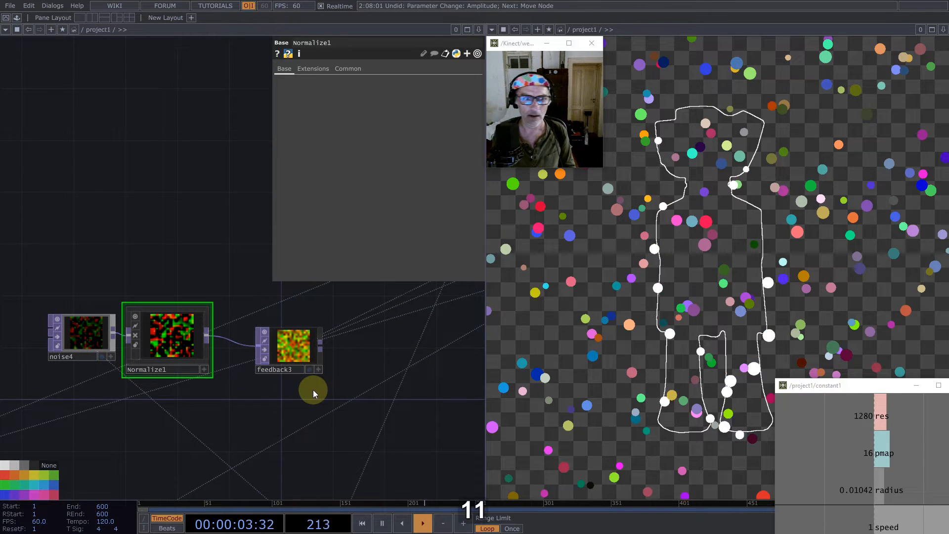
scroll(309, 396, "down", 5)
scroll(299, 409, "up", 3)
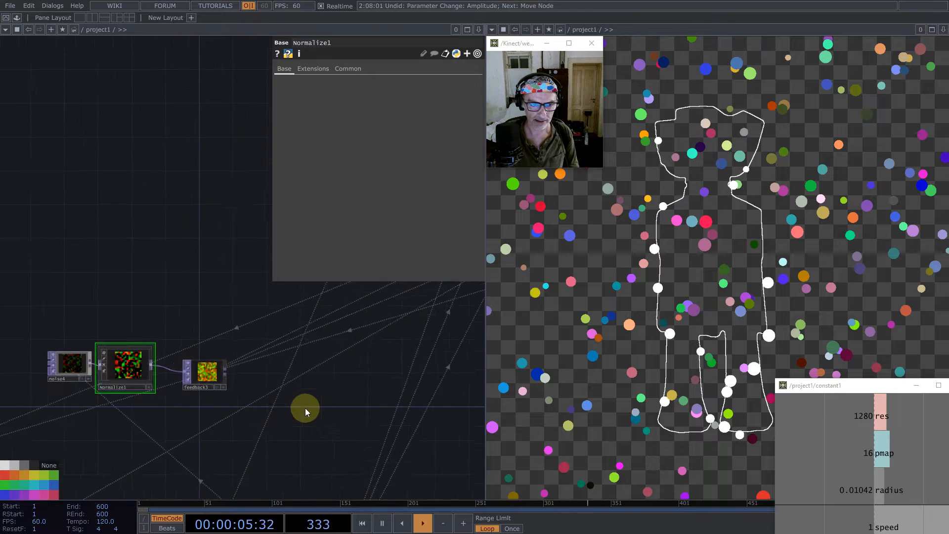
scroll(305, 408, "up", 1)
left_click(207, 369)
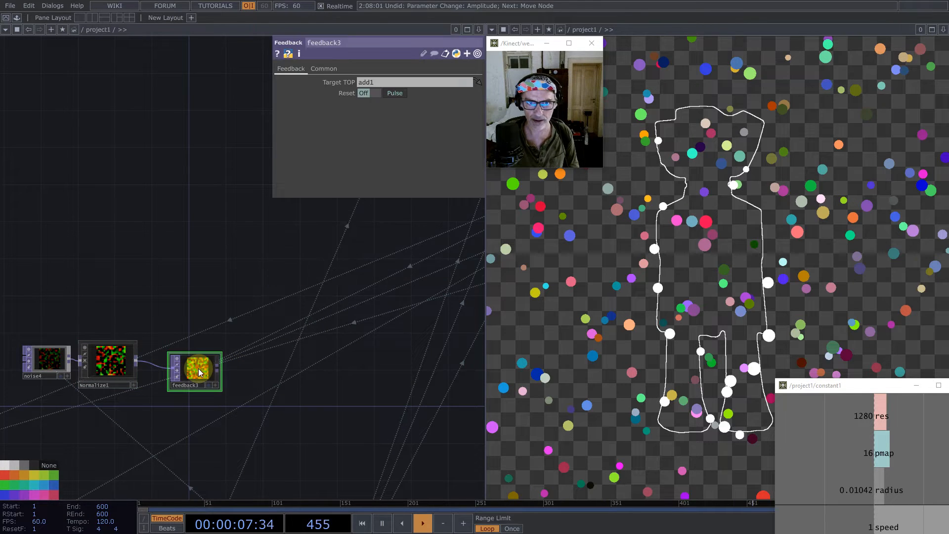
scroll(101, 351, "down", 3)
scroll(100, 347, "down", 3)
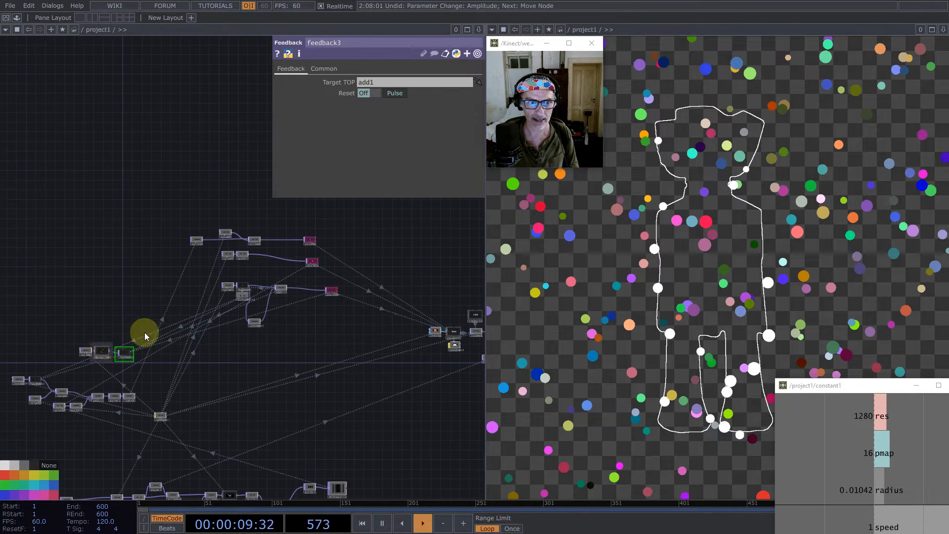
scroll(152, 332, "up", 4)
left_click(375, 82)
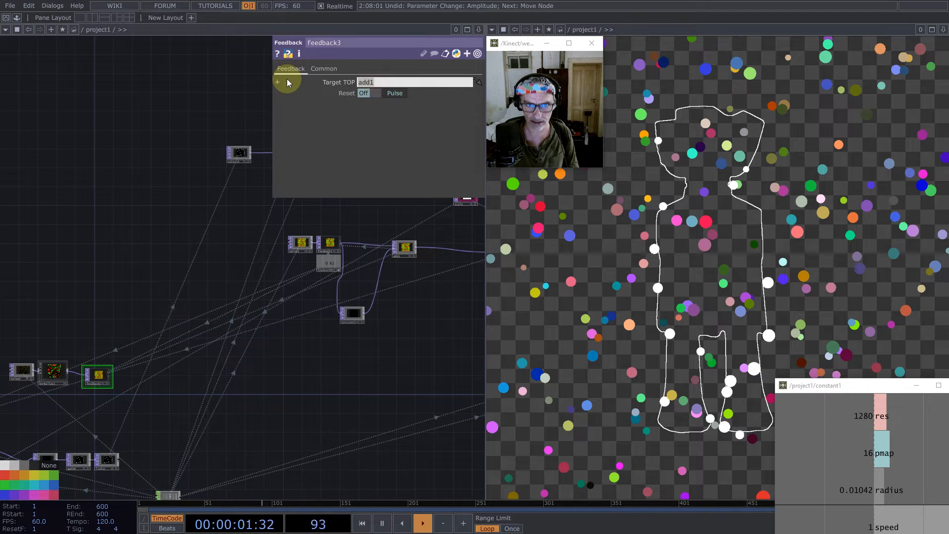
key("Return")
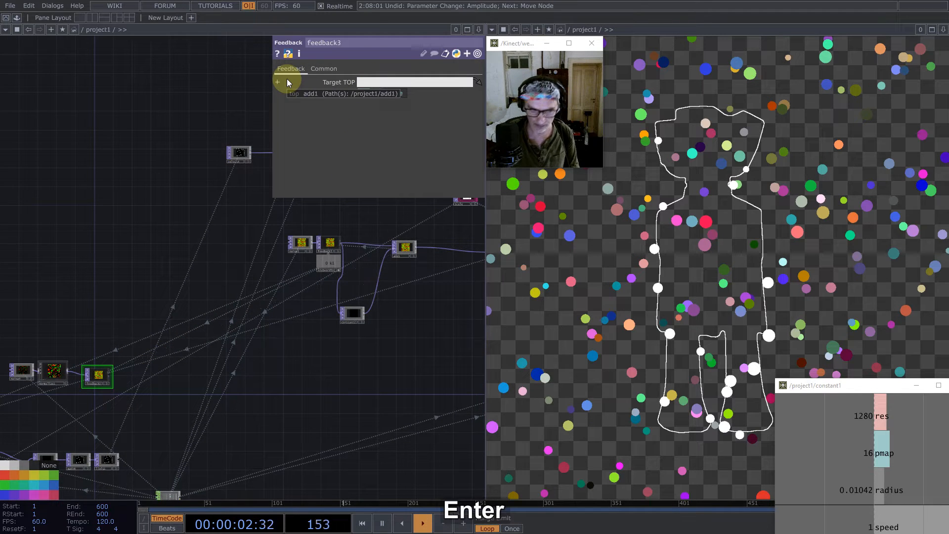
- Add a Matte TOP after feedback3 and route feedback3 into its second source input
middle_click(111, 375)
left_click(110, 373)
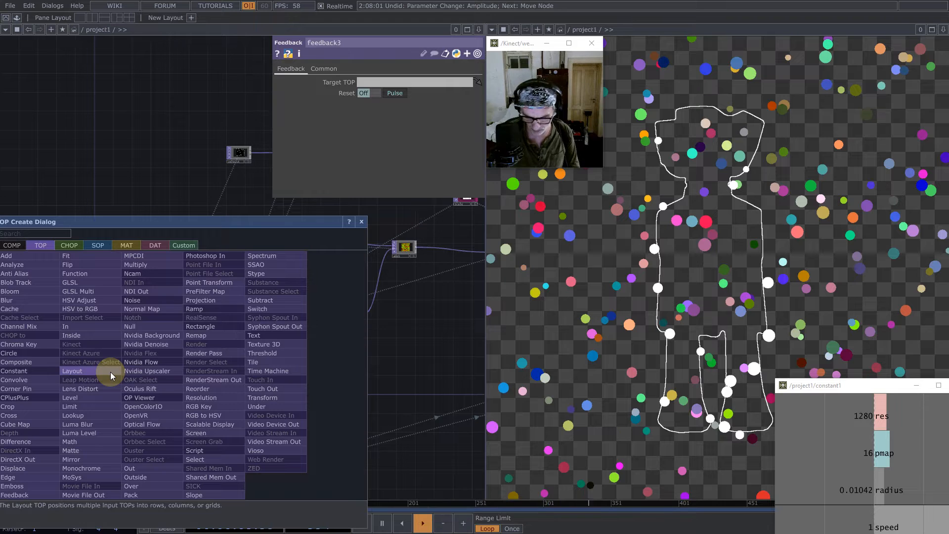
type("mat")
left_click(70, 451)
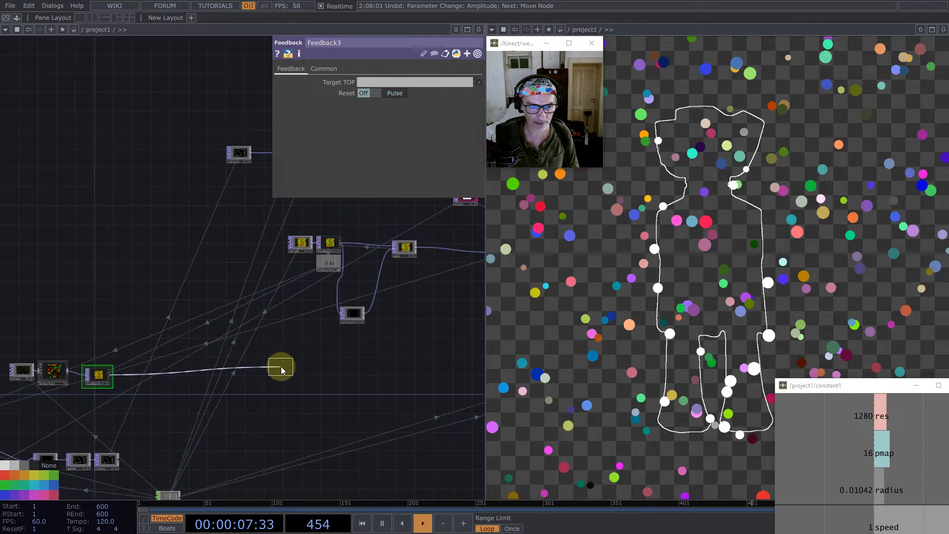
left_click(218, 370)
scroll(155, 381, "up", 5)
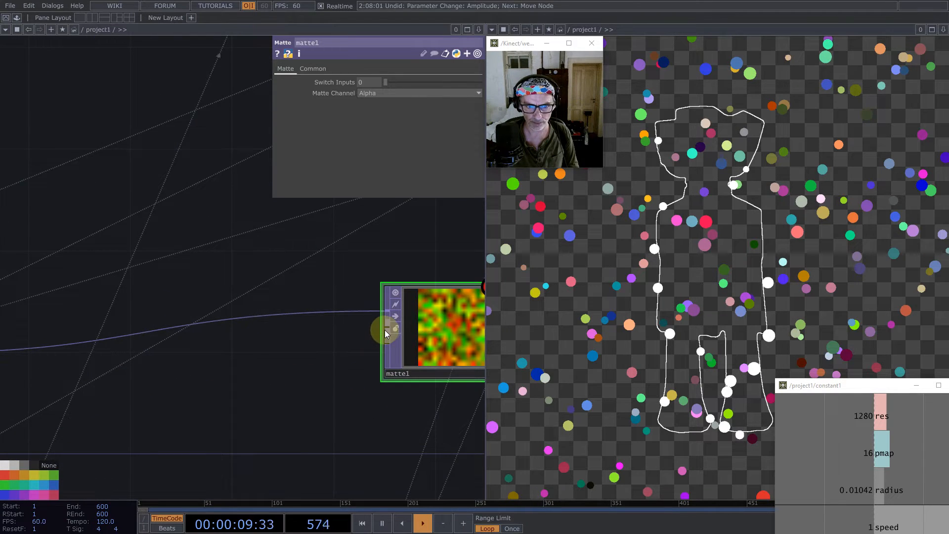
left_click(304, 313)
scroll(278, 306, "down", 5)
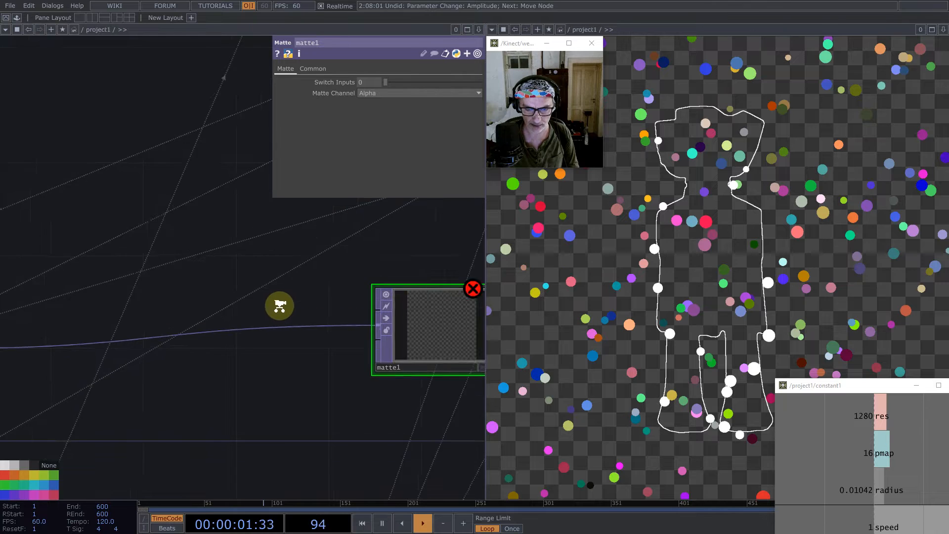
scroll(300, 319, "up", 5)
scroll(339, 312, "up", 1)
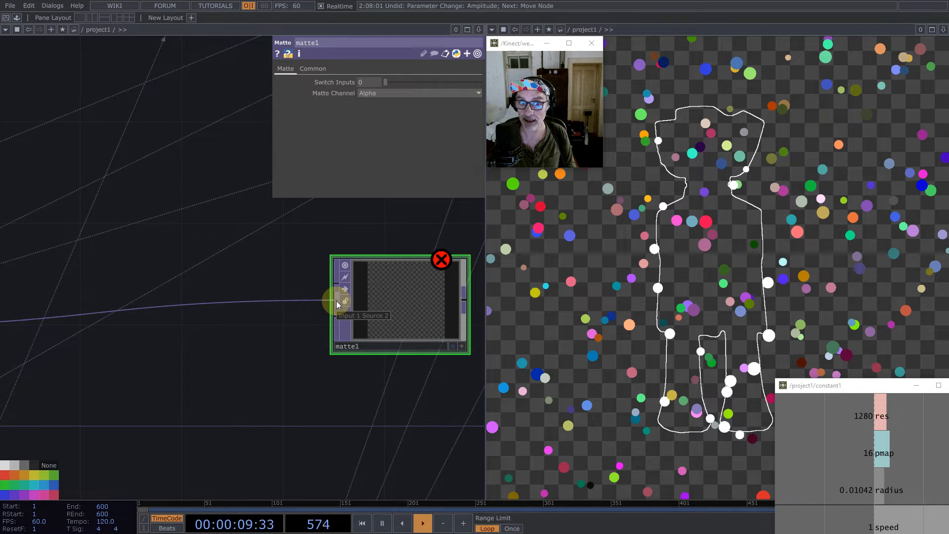
- Connect limit1 to the remaining lower input of matte1 and assign matte1 as feedback3's Target TOP
scroll(428, 272, "down", 5)
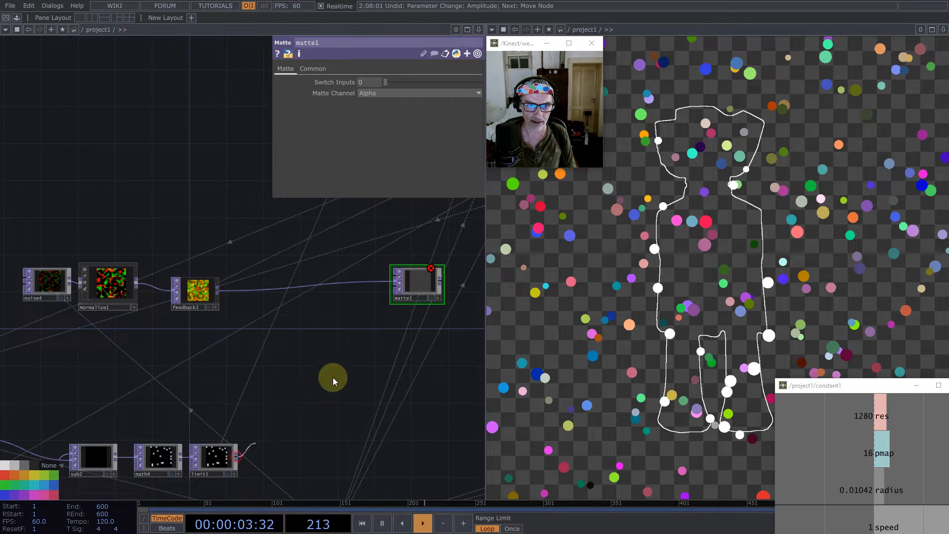
left_click_drag(333, 378, 414, 300)
left_click_drag(227, 254, 188, 261)
left_click(82, 328)
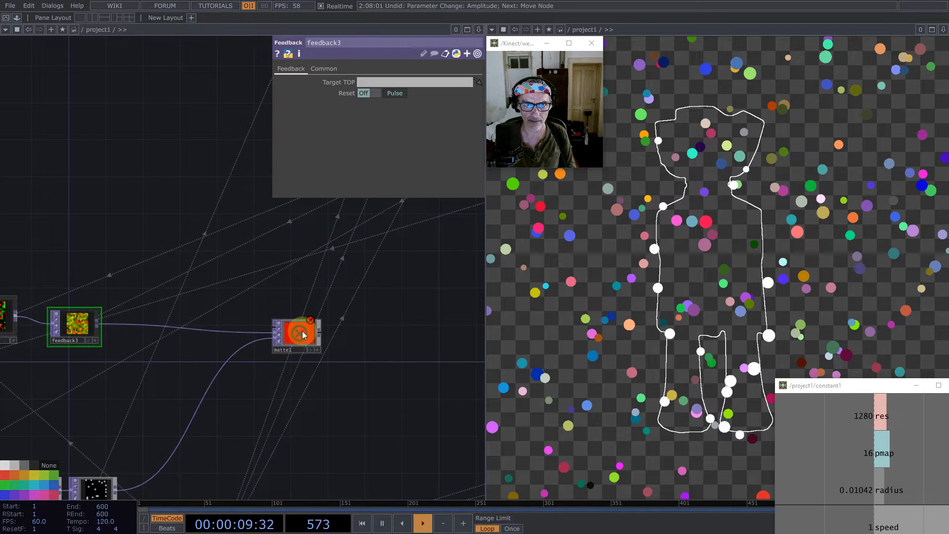
left_click_drag(303, 336, 409, 79)
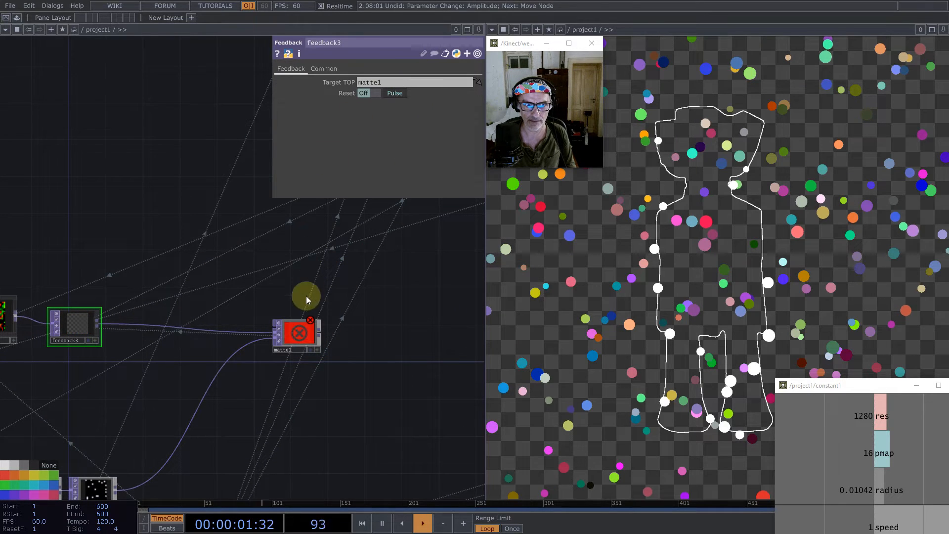
- Set matte1's Matte Channel to Luminance
left_click(299, 329)
left_click(390, 94)
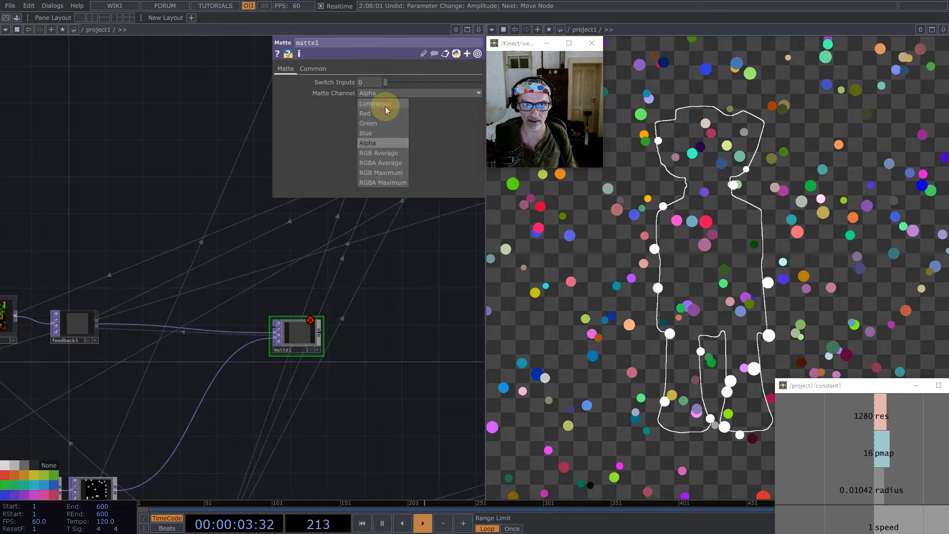
left_click(376, 103)
scroll(366, 299, "down", 3)
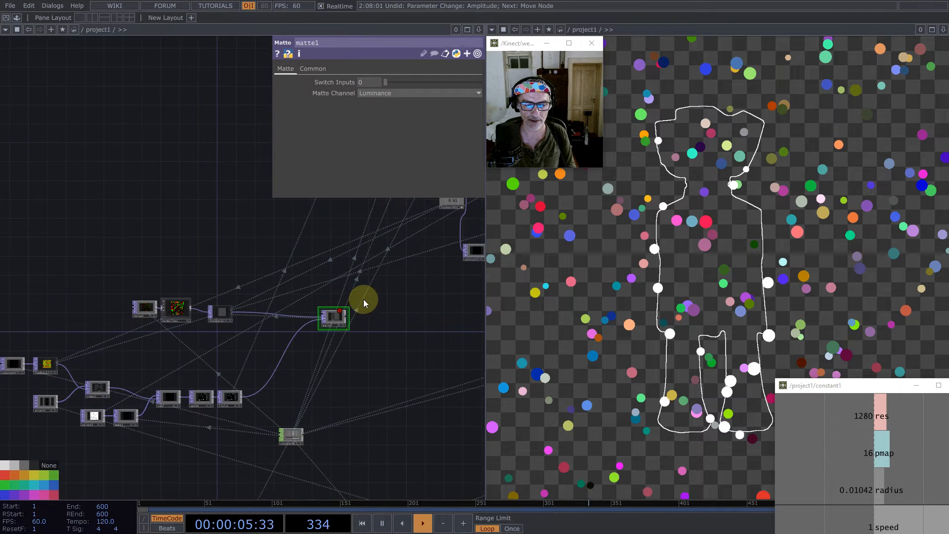
- Add the custom Reflect component to the network above the feedback3 and matte1 loop
scroll(158, 286, "up", 3)
left_click(17, 18)
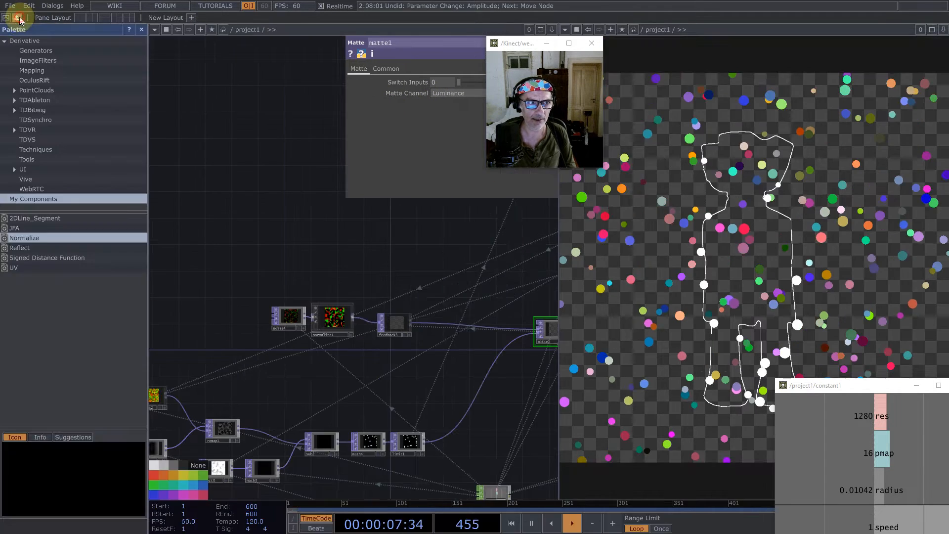
left_click_drag(22, 247, 416, 251)
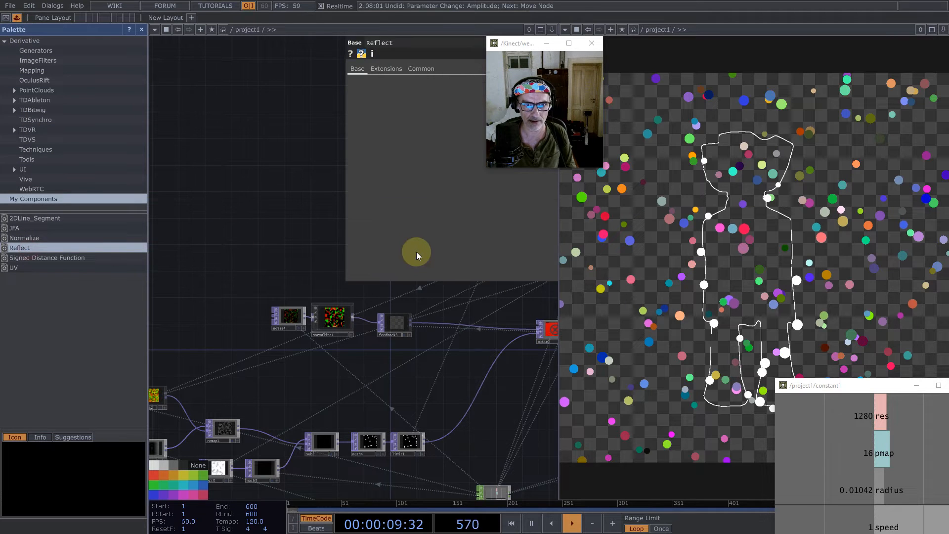
left_click(141, 30)
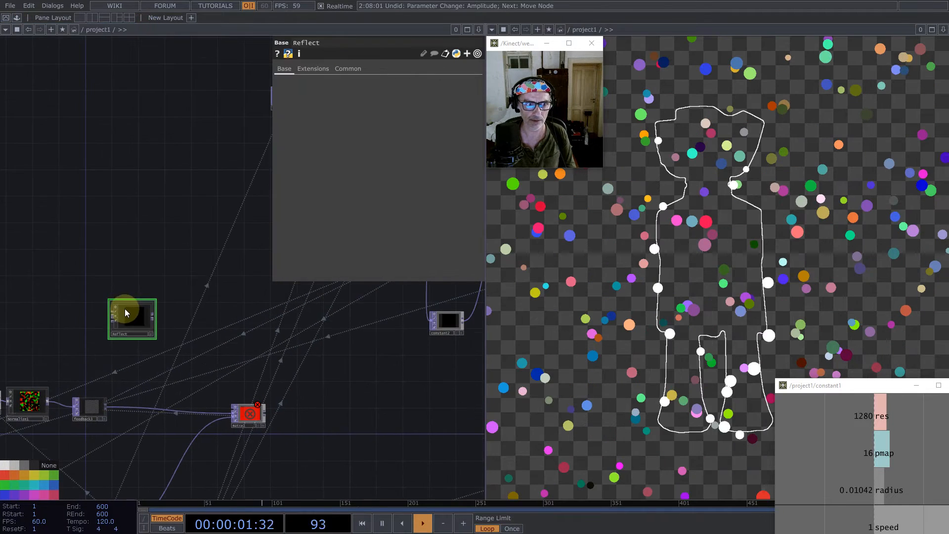
- Reposition the Reflect component and place a Math TOP between feedback3 and Reflect, branched from feedback3's output
left_click_drag(148, 324, 196, 327)
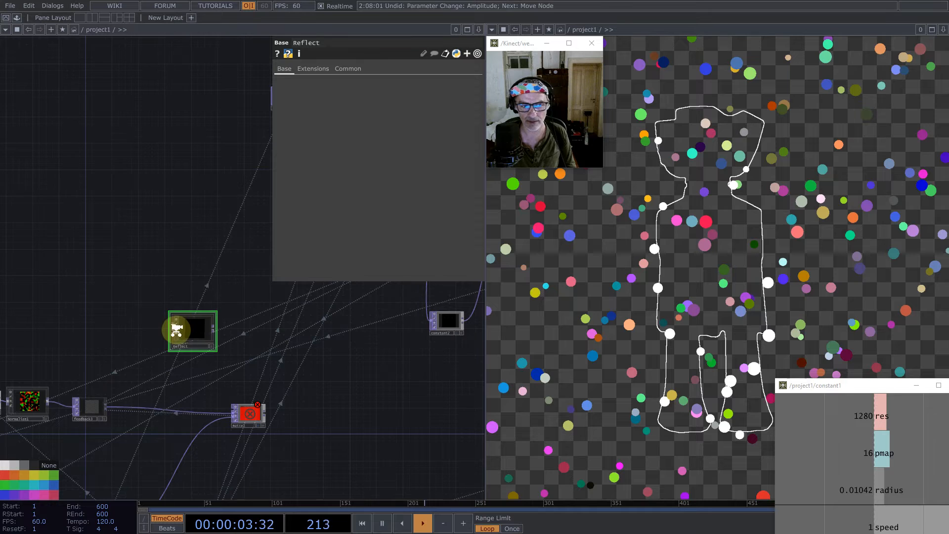
scroll(174, 326, "up", 4)
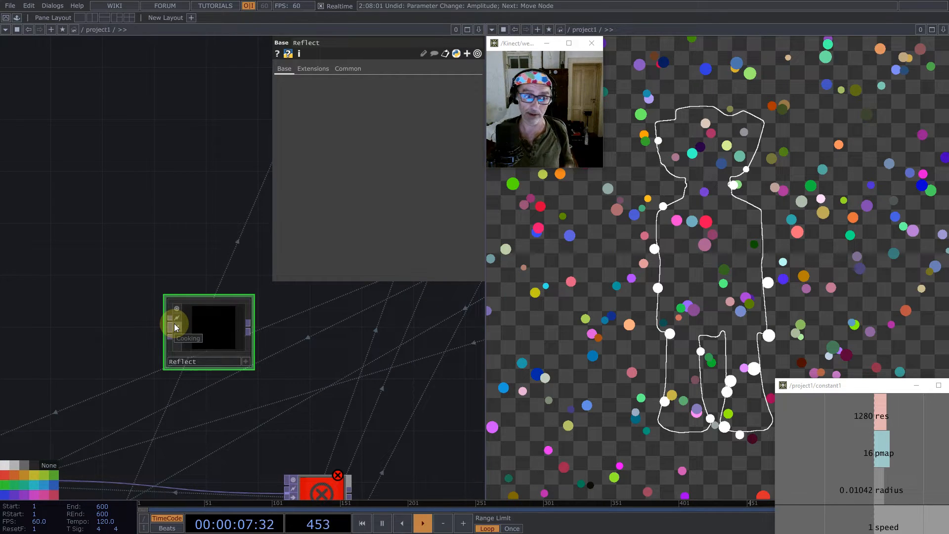
scroll(228, 304, "down", 4)
middle_click(133, 395)
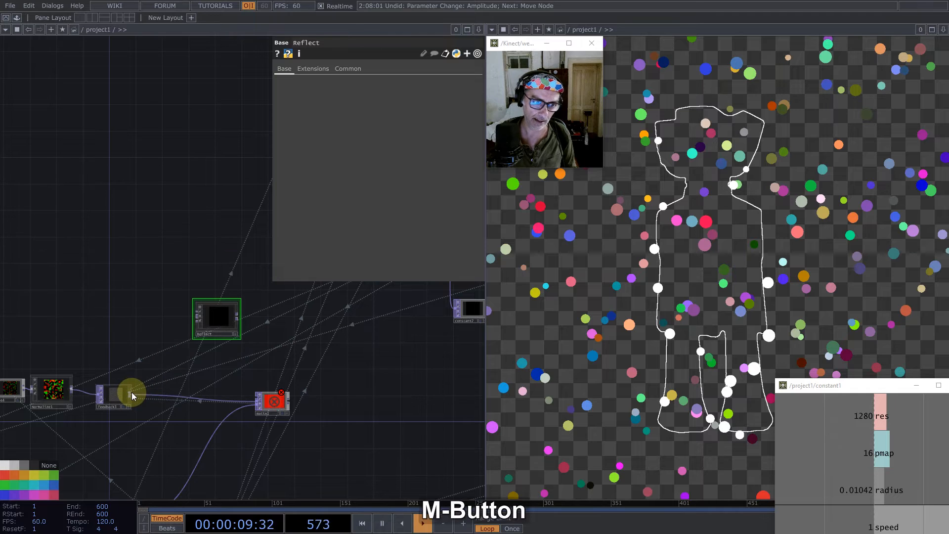
type("m")
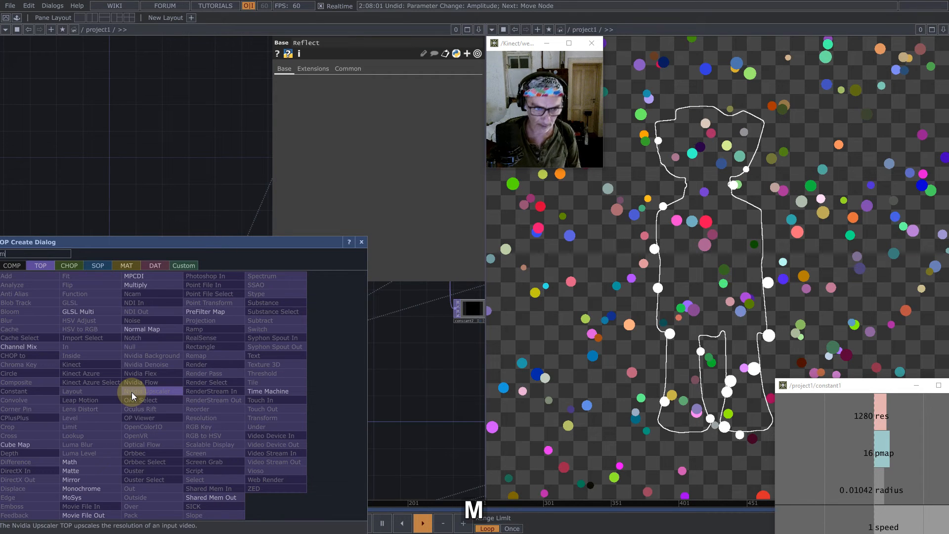
left_click(79, 463)
left_click(146, 330)
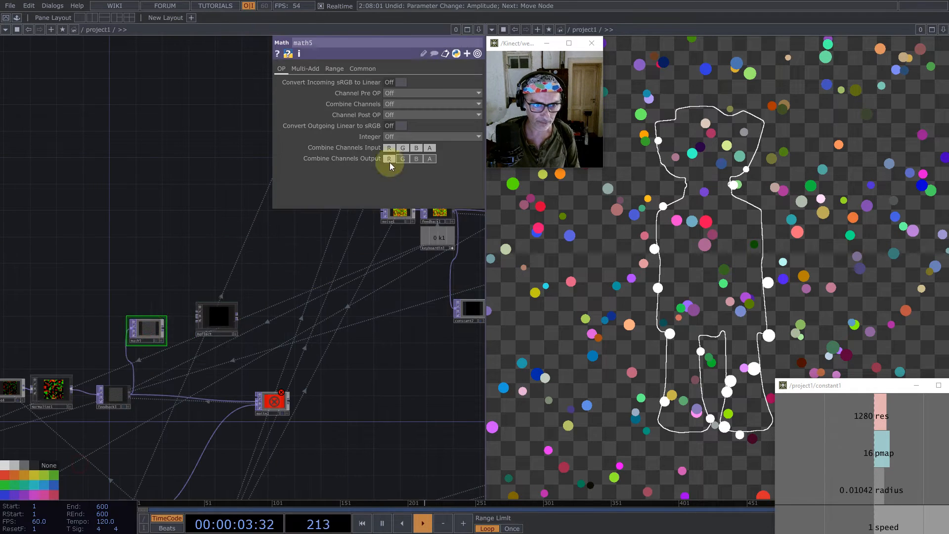
- Set math5's Multiply to -1 and connect its output to Reflect's first input
left_click(305, 69)
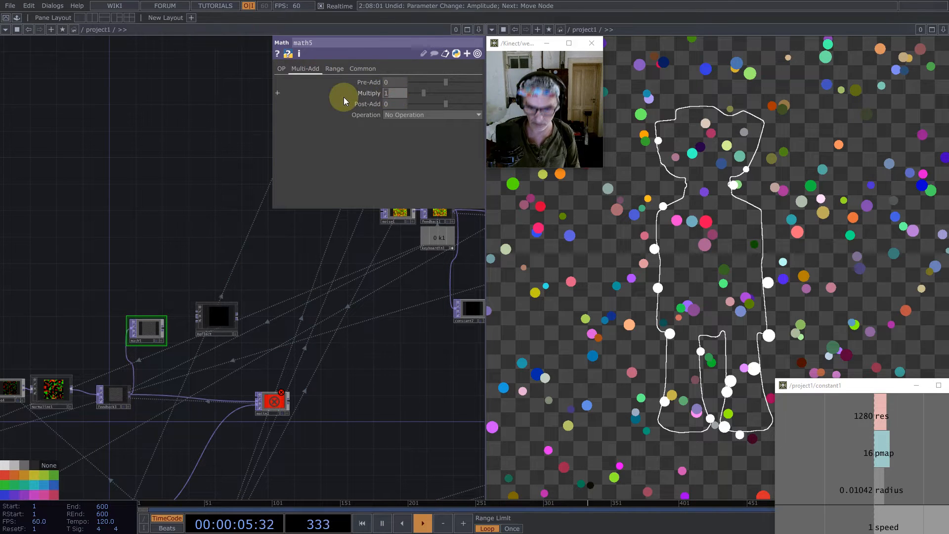
type("-1")
key("Return")
left_click(165, 335)
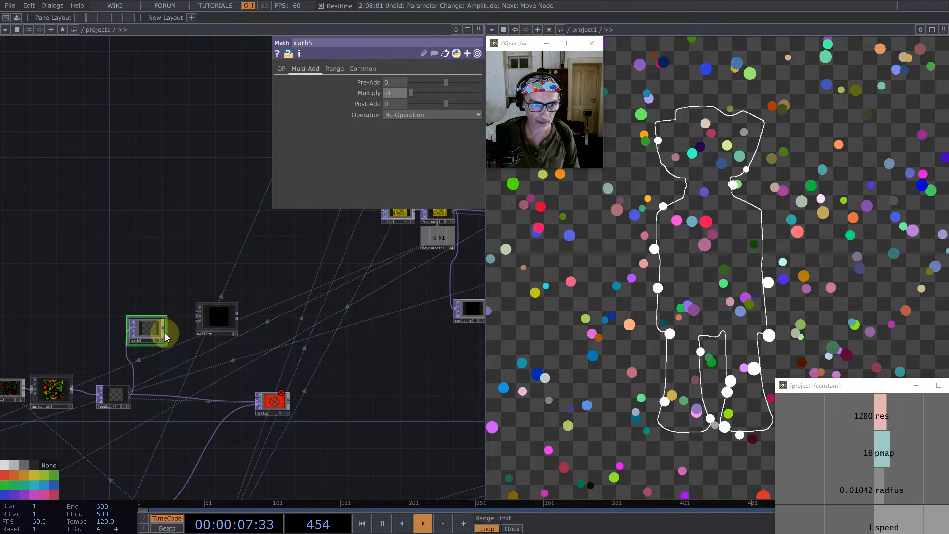
left_click_drag(164, 335, 219, 318)
left_click_drag(181, 253, 319, 267)
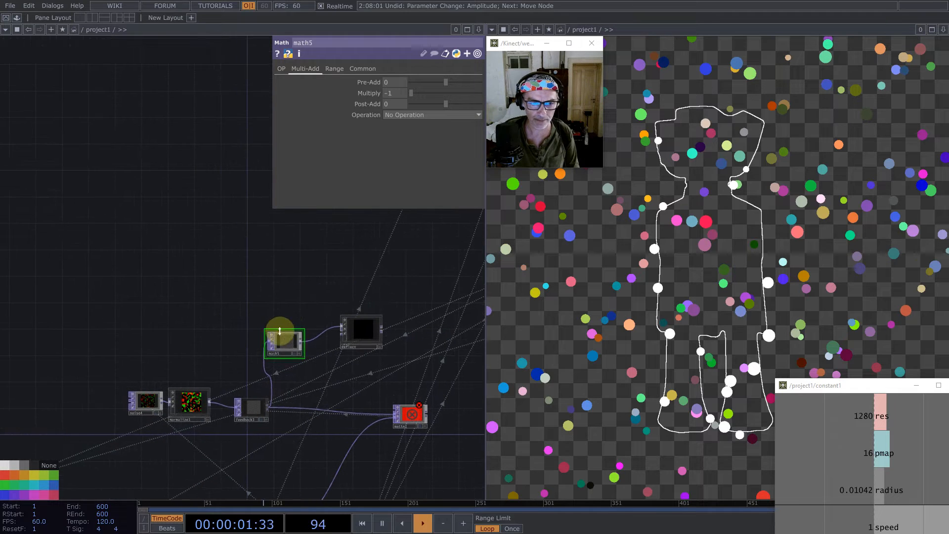
left_click_drag(285, 338, 292, 338)
- Reset the feedback loops several times to check the vectors passing through math5 and Reflect
left_click(264, 280)
key("1")
key("1")
key("1")
key("1")
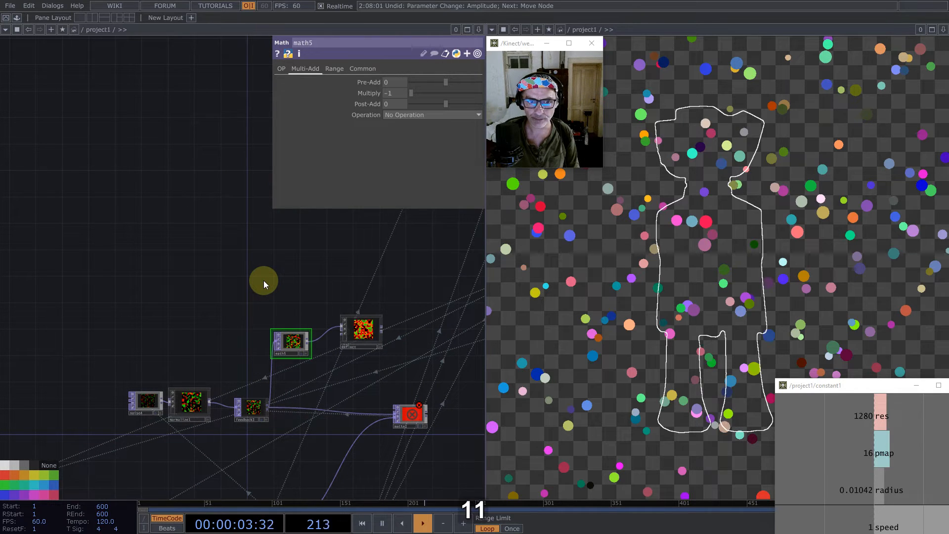
key("1")
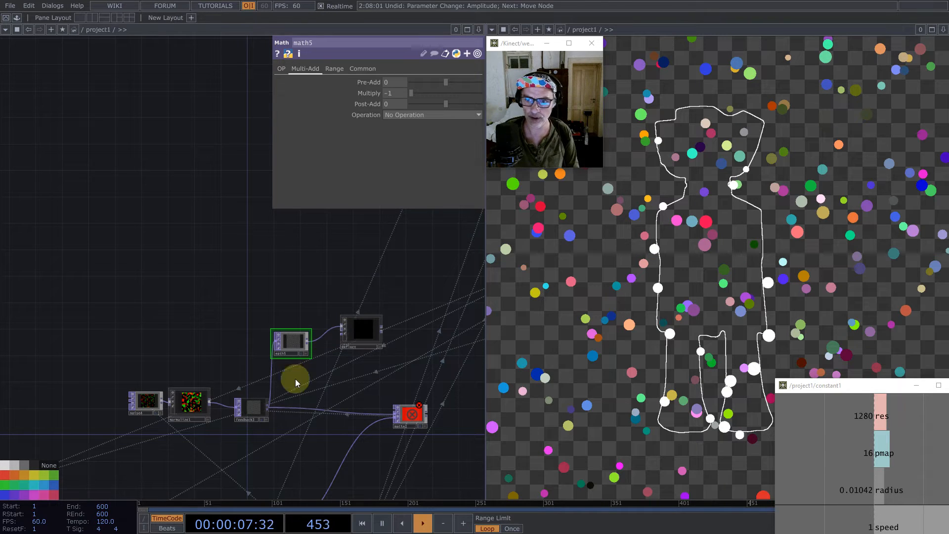
left_click_drag(172, 306, 180, 195)
scroll(253, 178, "down", 5)
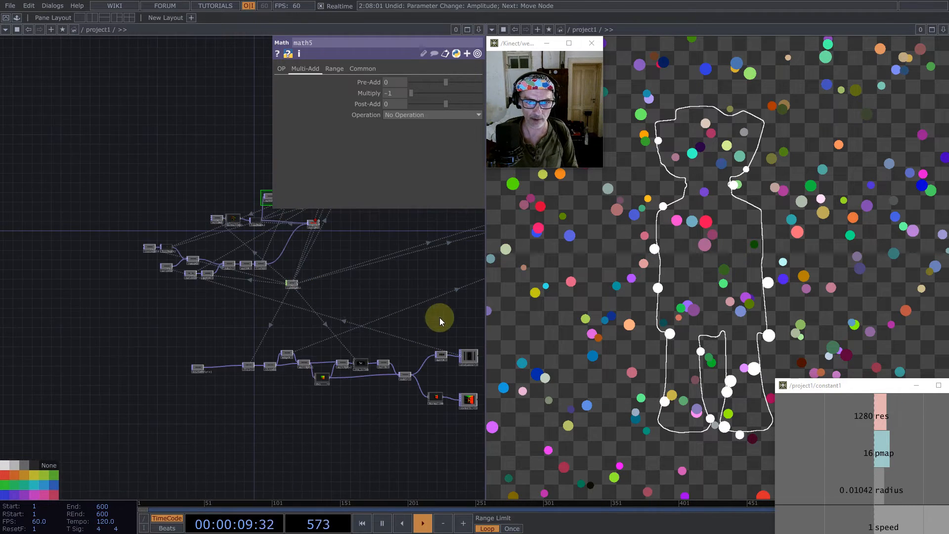
scroll(312, 375, "up", 8)
scroll(377, 433, "down", 6)
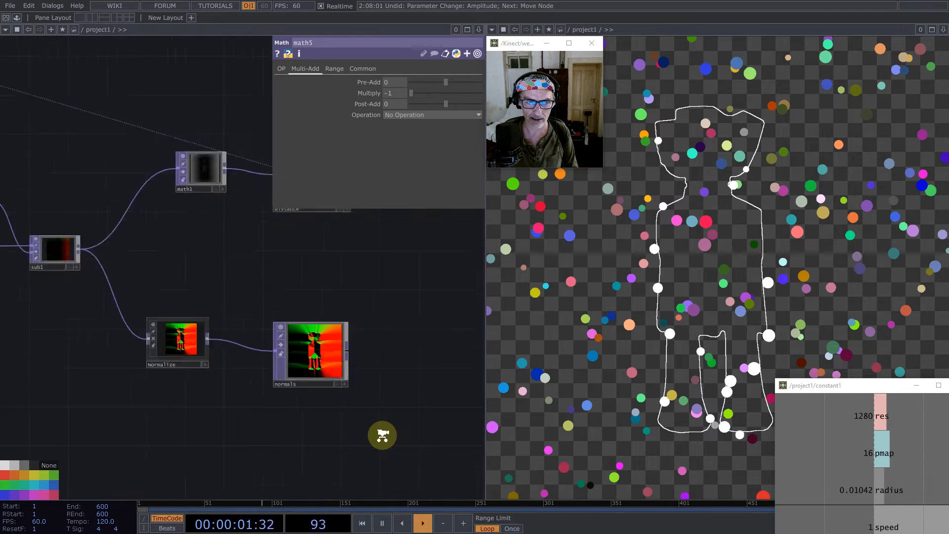
scroll(164, 306, "up", 3)
left_click_drag(243, 333, 235, 302)
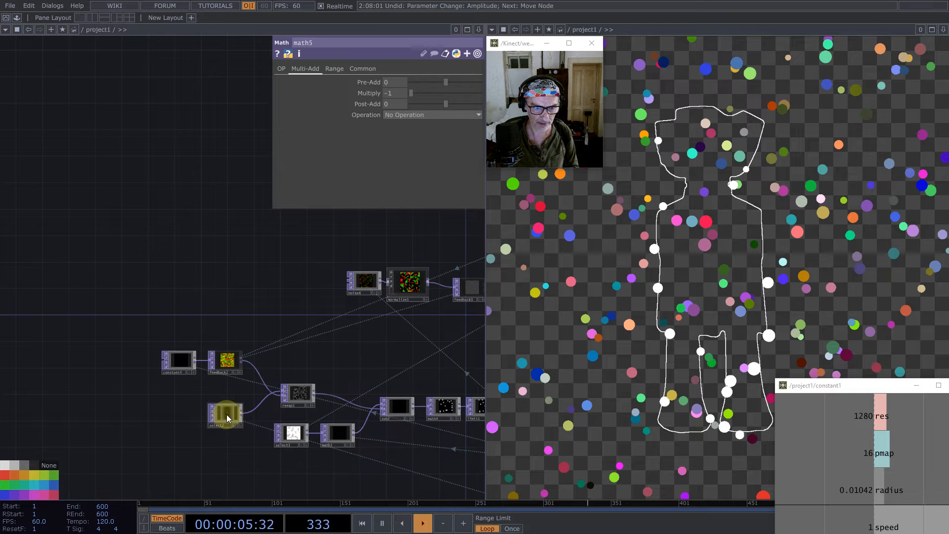
left_click(227, 414)
key("ctrl+v")
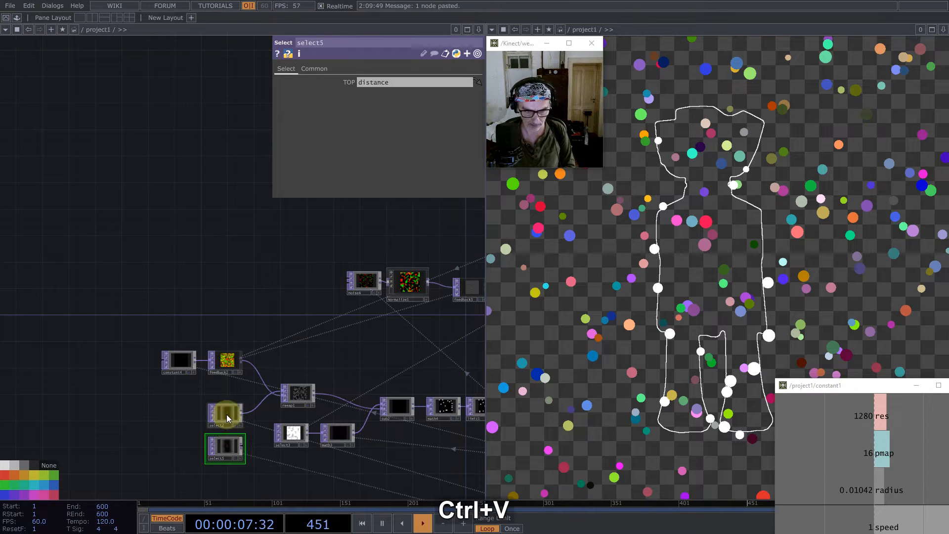
left_click(210, 281)
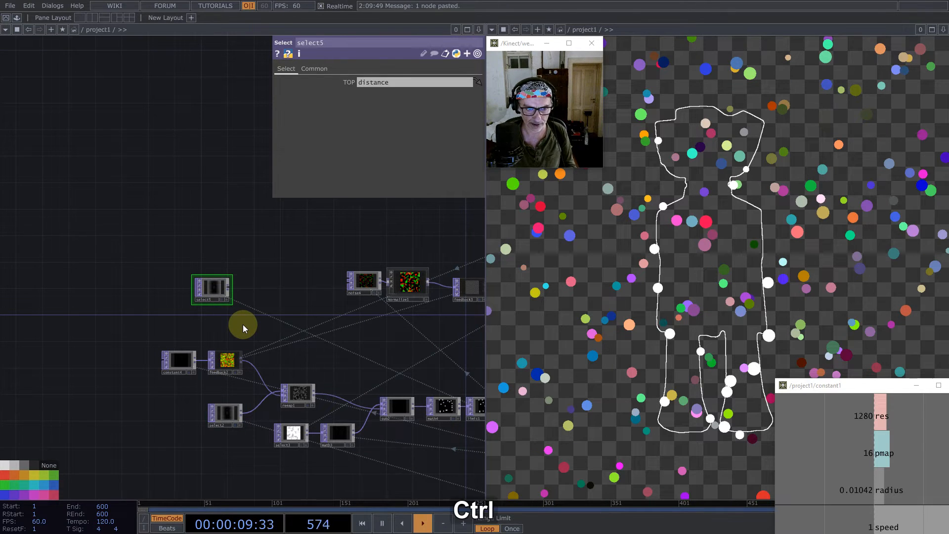
key("ctrl+z")
- Duplicate select2 and remap1 together and place the copies above feedback2
left_click(226, 413)
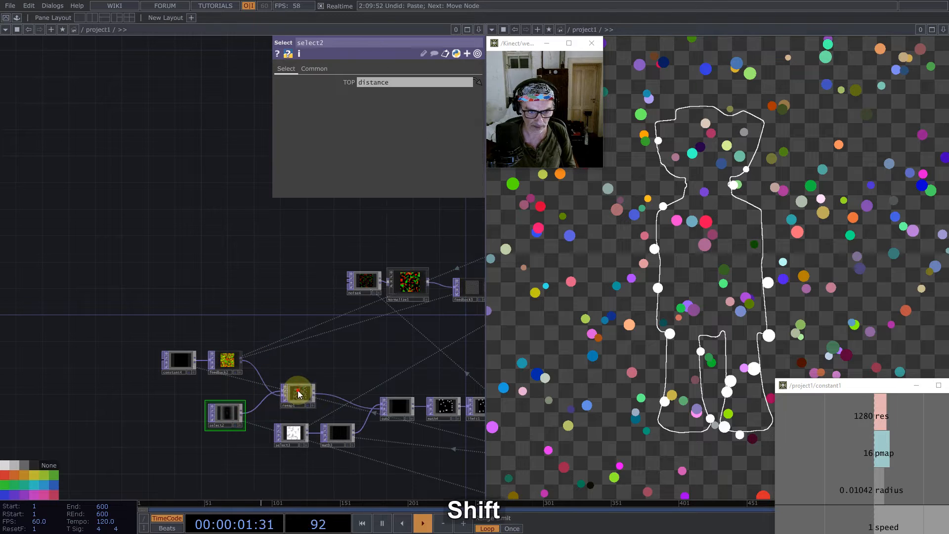
key("ctrl+c")
key("ctrl+v")
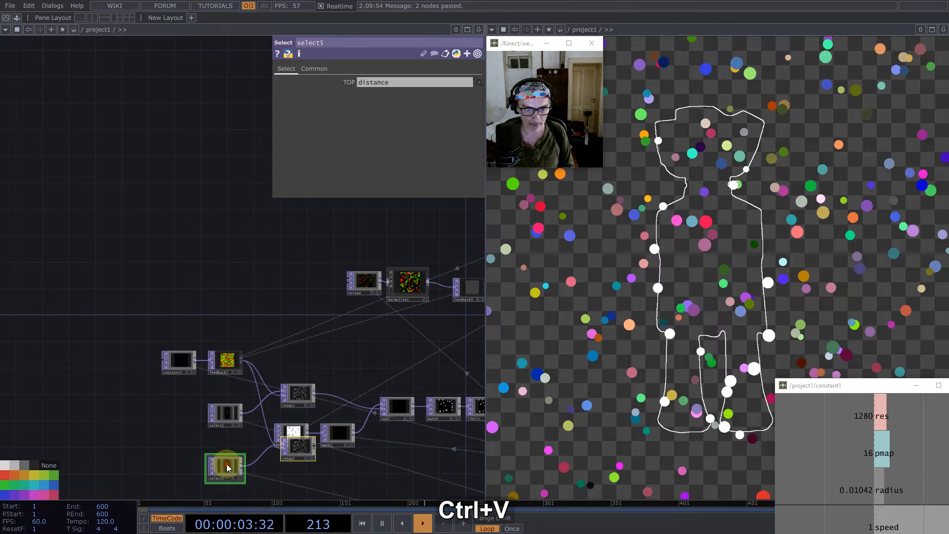
left_click(216, 301)
left_click_drag(219, 309, 182, 232)
- Assign the normals TOP as the source of select5
scroll(140, 267, "down", 5)
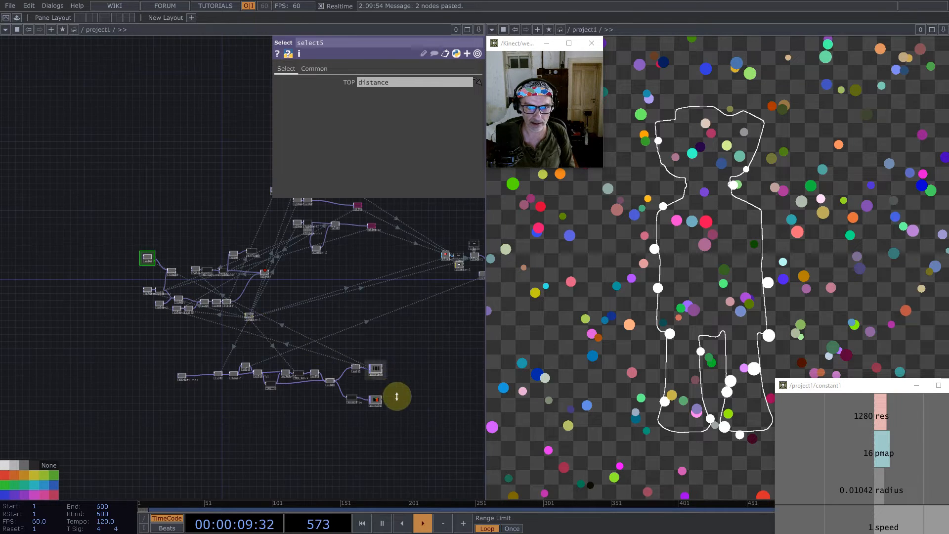
scroll(399, 394, "up", 6)
left_click_drag(334, 399, 402, 82)
scroll(401, 313, "down", 4)
scroll(149, 188, "up", 4)
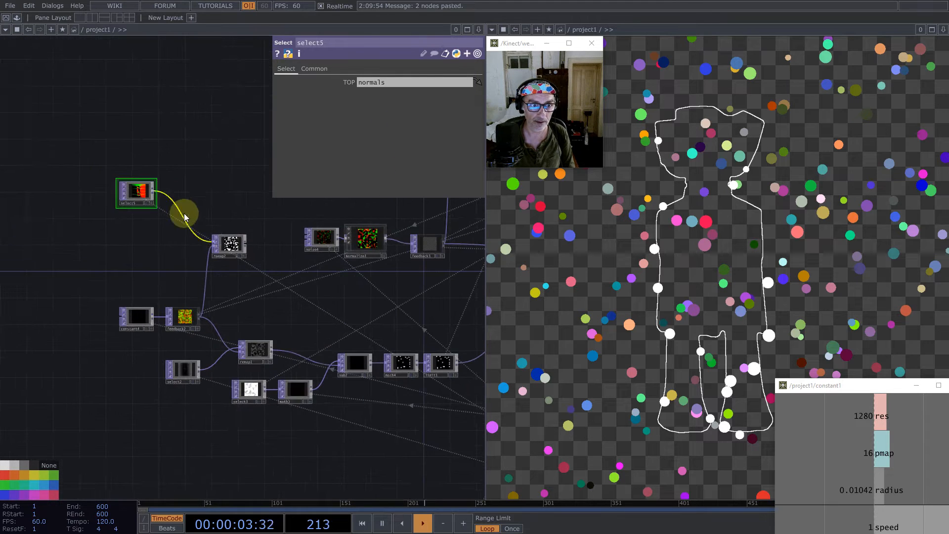
- Move remap2 clear of its neighbours and set its Pixel Format to 32-bit float (RG)
left_click_drag(231, 249, 242, 271)
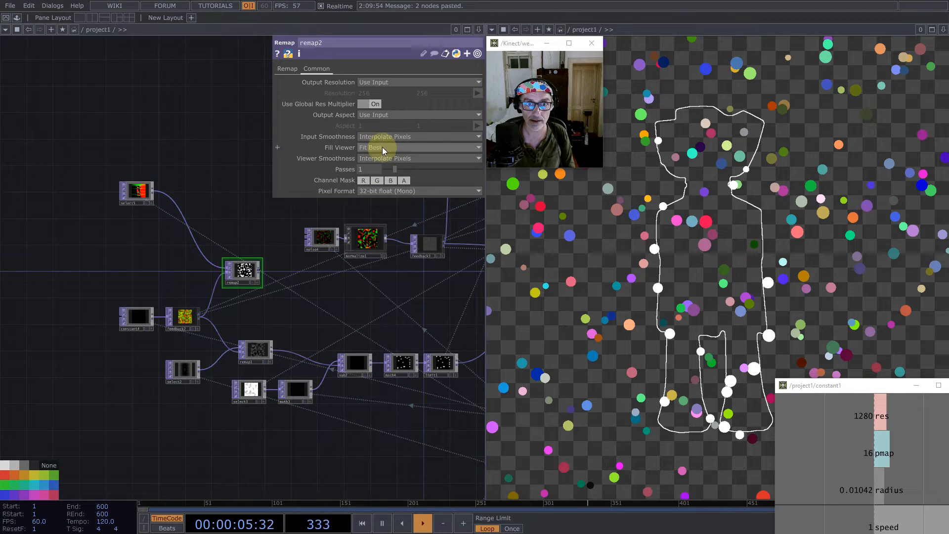
left_click(398, 190)
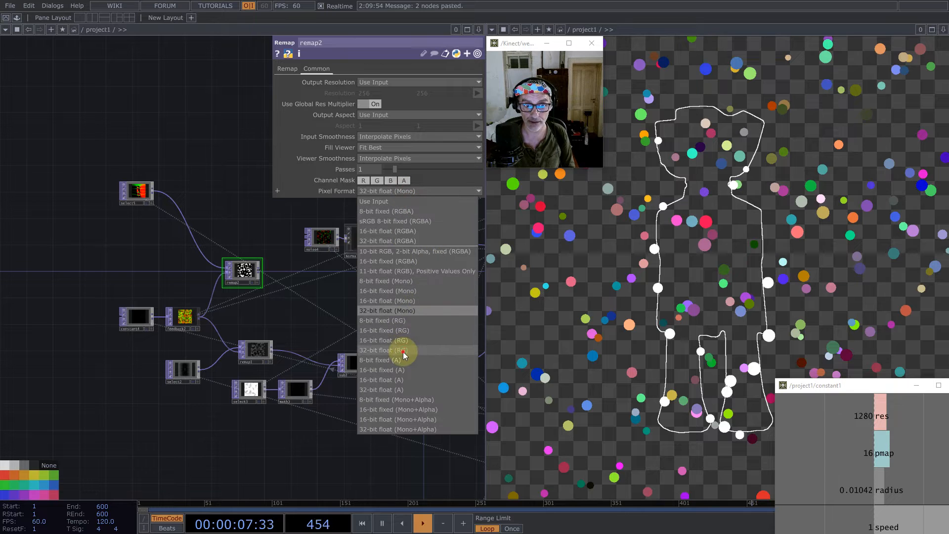
left_click(403, 327)
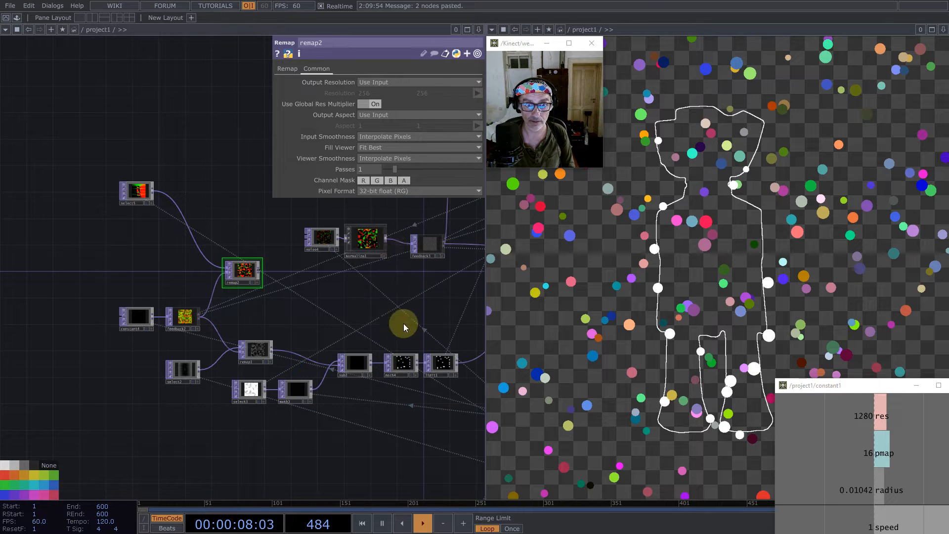
left_click(288, 70)
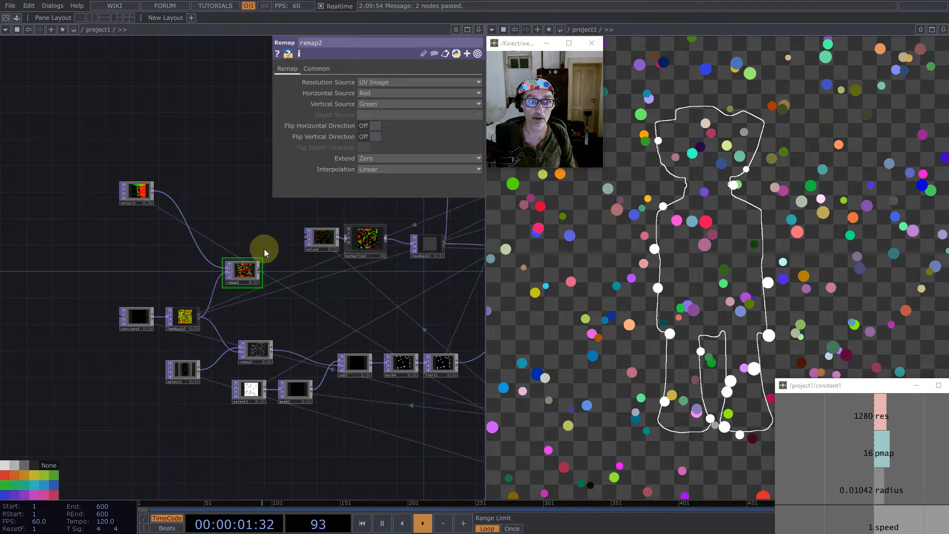
middle_click(244, 278)
- Connect remap2's output to Reflect's remaining input and rearrange select5, remap2, math5 and Reflect for clear wiring
left_click_drag(244, 163, 172, 292)
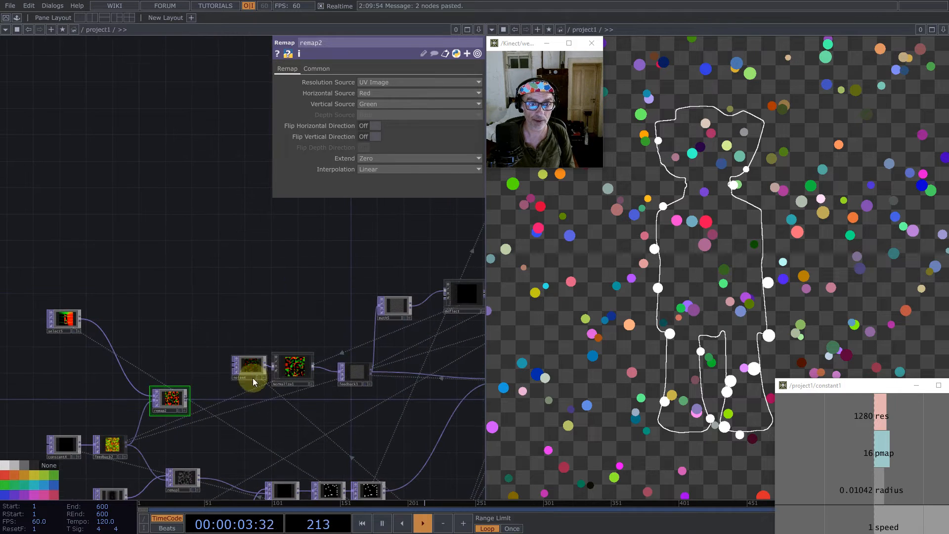
left_click_drag(284, 415, 273, 409)
left_click_drag(153, 390, 189, 377)
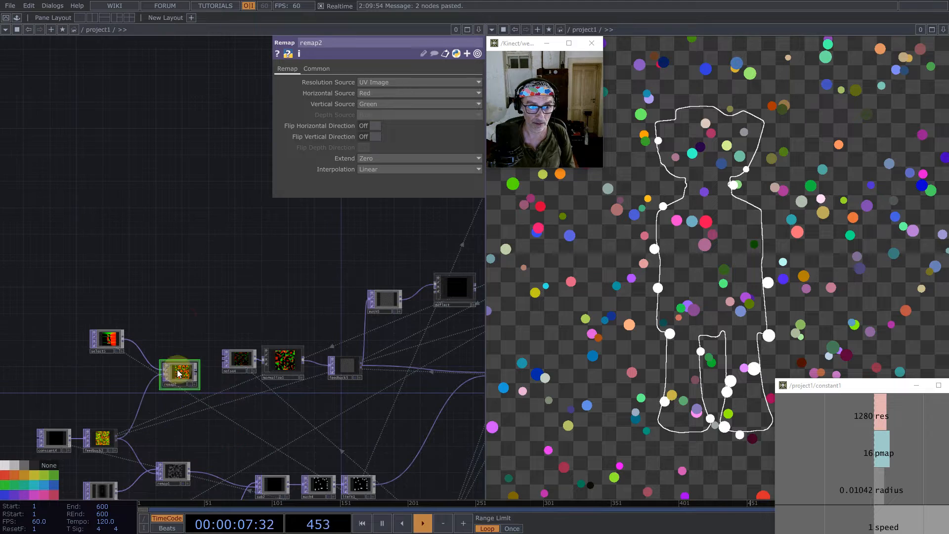
left_click_drag(185, 316, 152, 328)
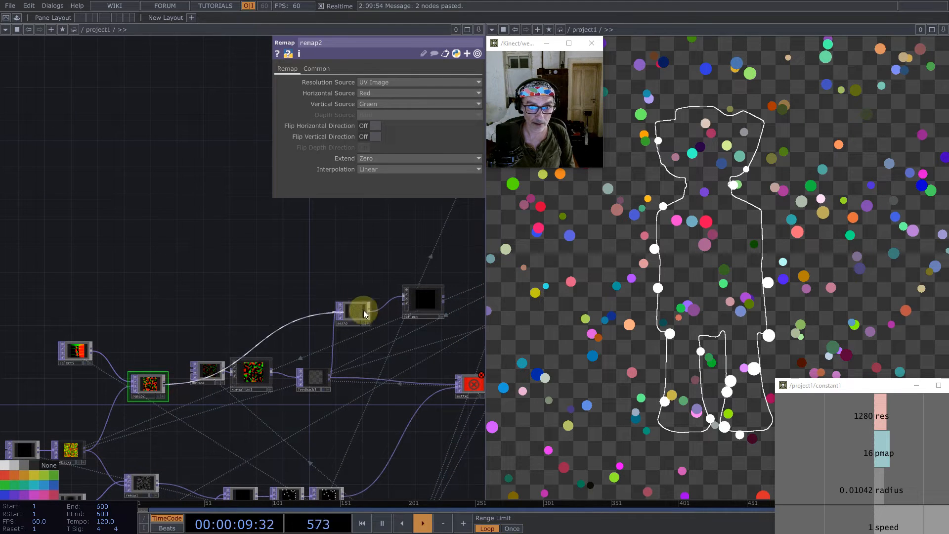
left_click(411, 336)
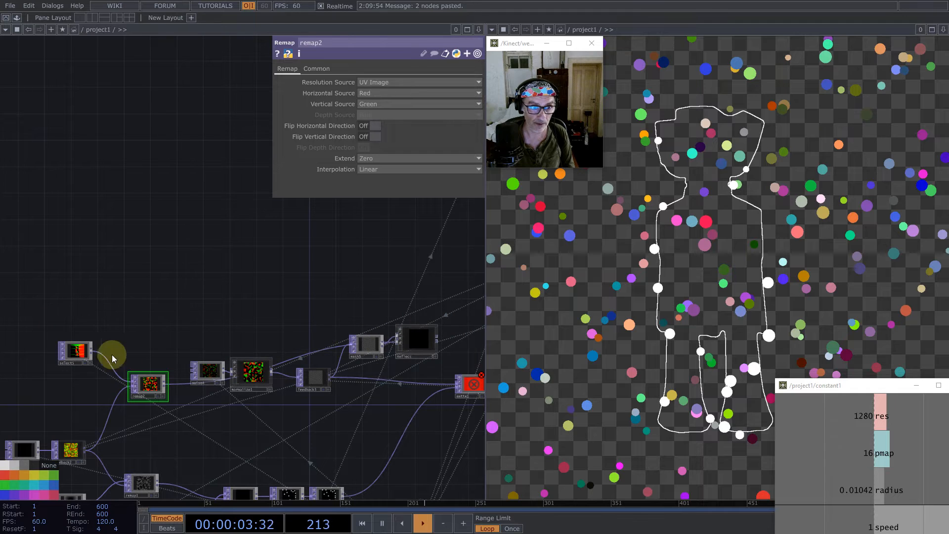
left_click_drag(156, 391, 156, 417)
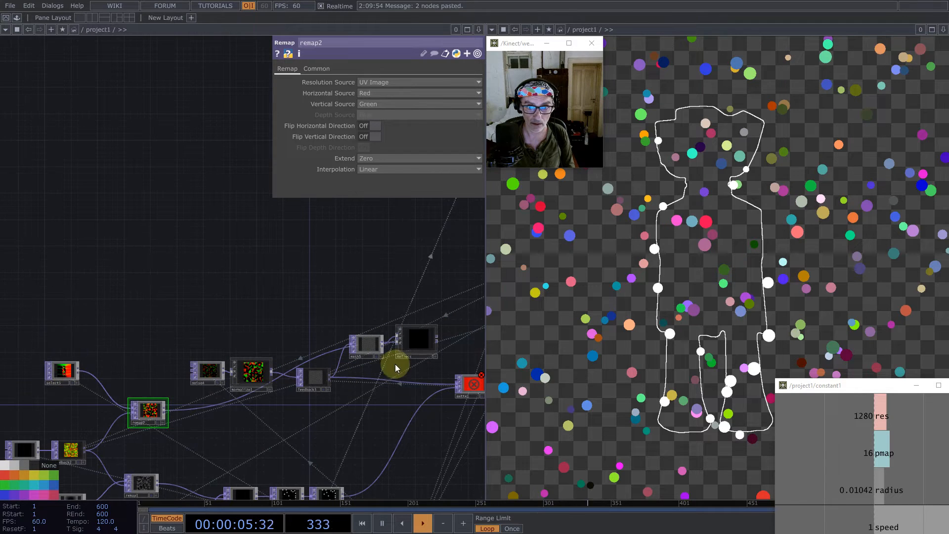
- Connect Reflect's output to matte1's first input, give matte1 more space, and reset the feedback loops
left_click(455, 382)
left_click_drag(469, 324, 311, 262)
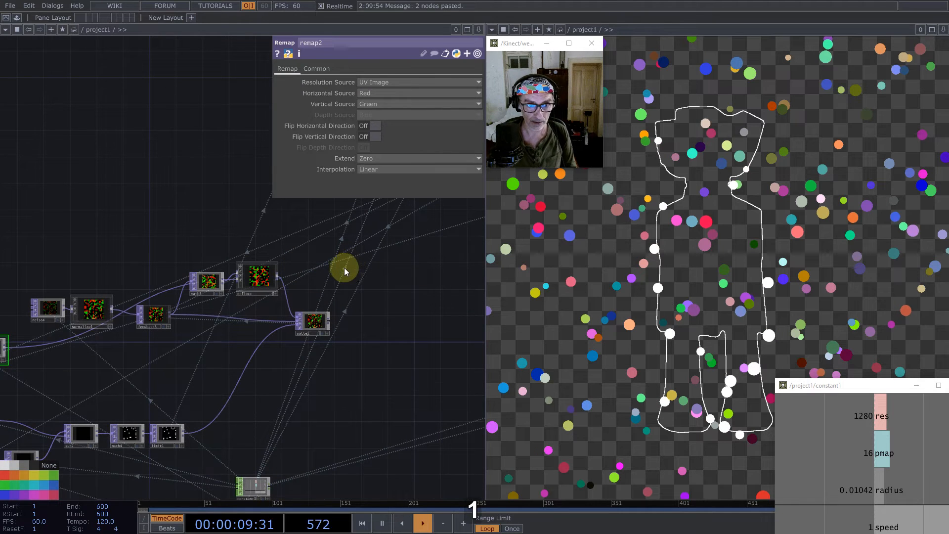
left_click_drag(349, 327, 349, 327)
key("1")
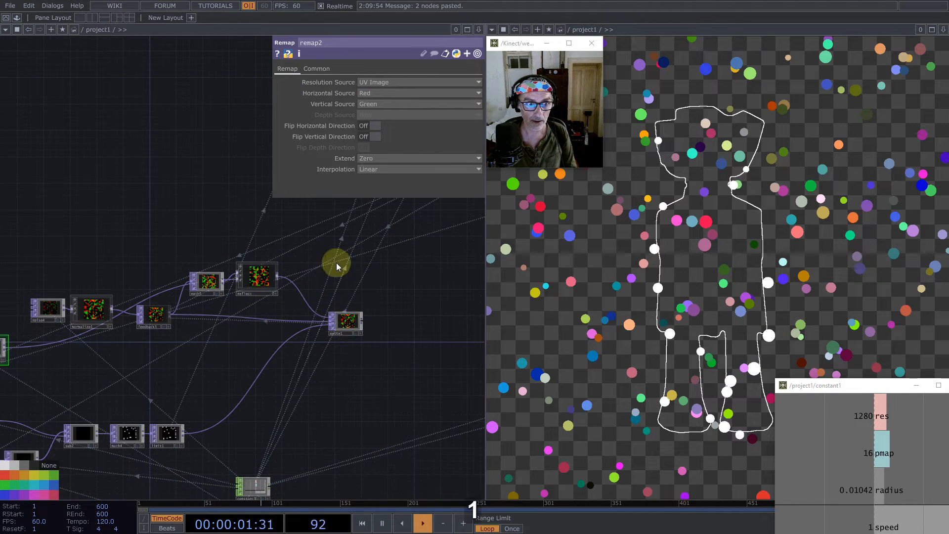
- Connect matte1's output to the operator after feedback1, replacing constant2 as its input
scroll(295, 331, "down", 5)
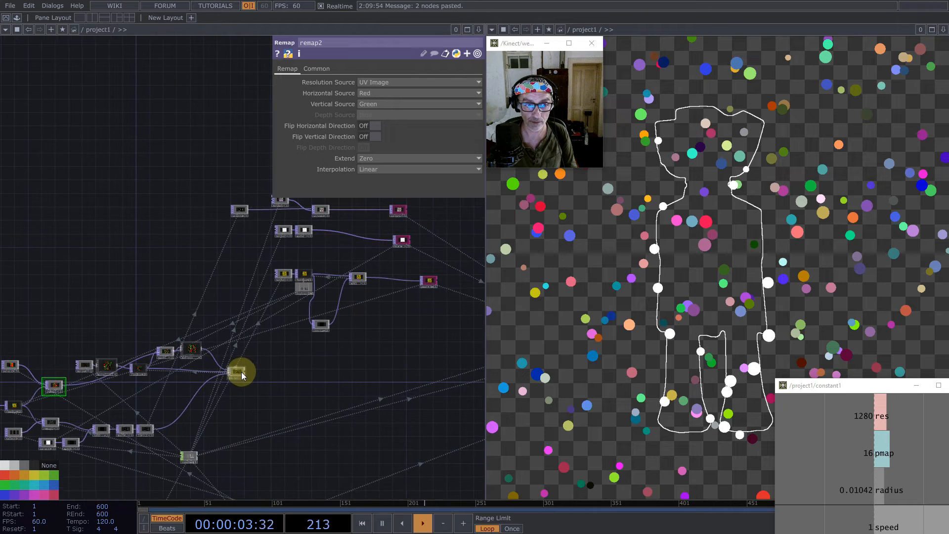
left_click(339, 308)
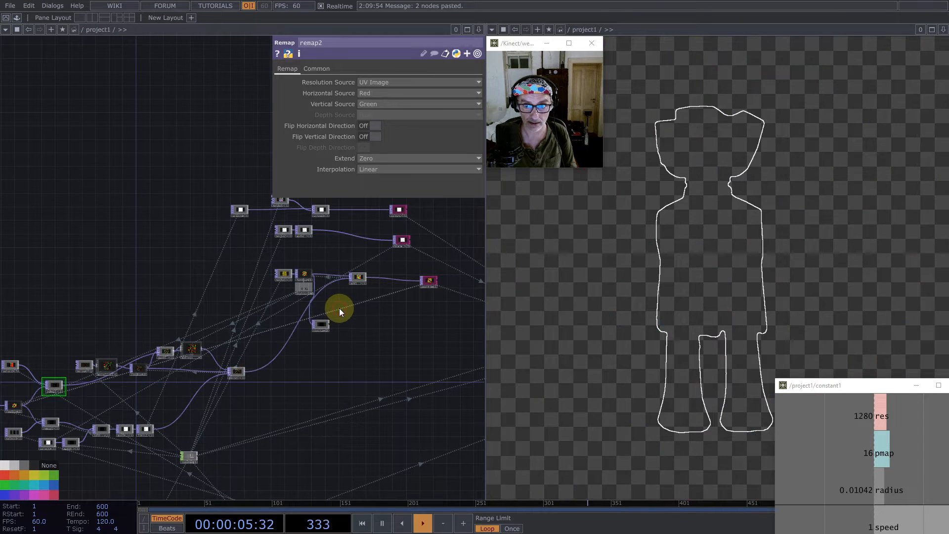
left_click(324, 326)
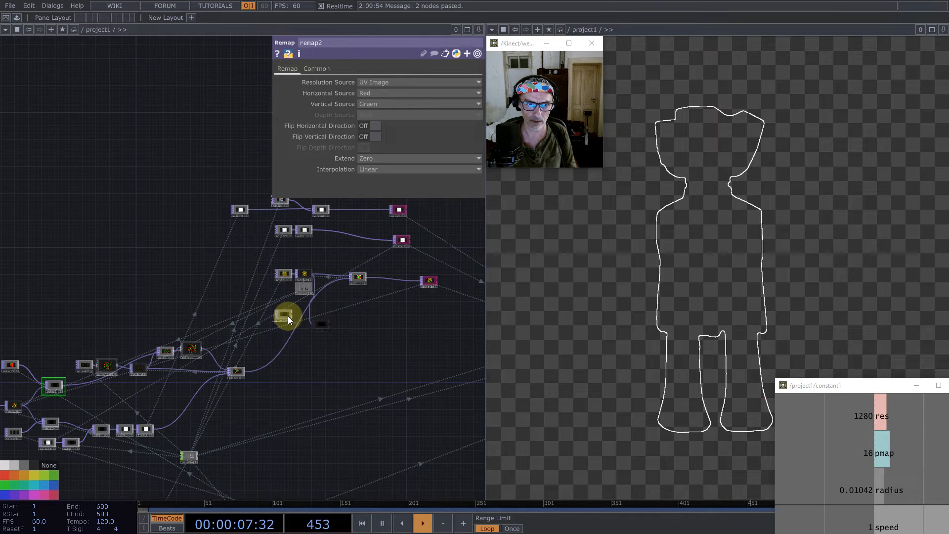
left_click(289, 319)
key("BackSpace")
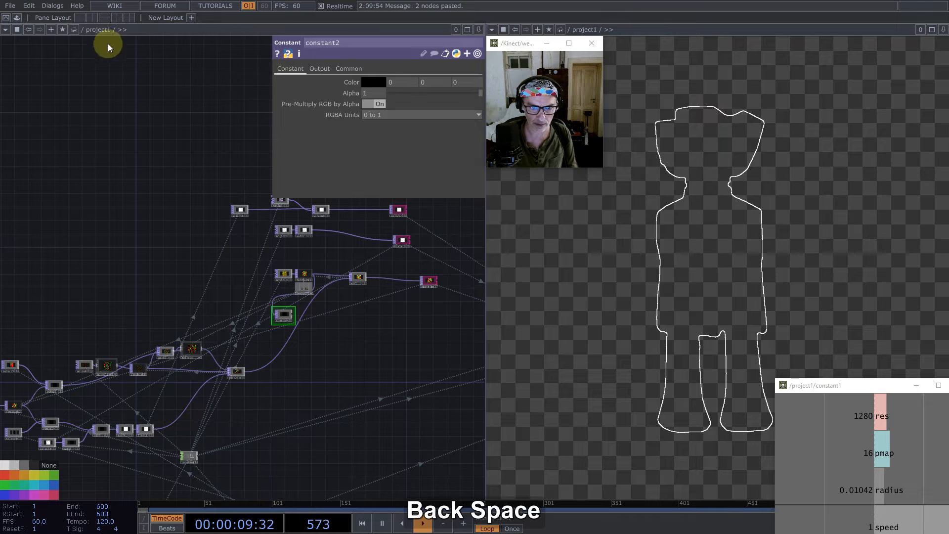
key("ctrl+z")
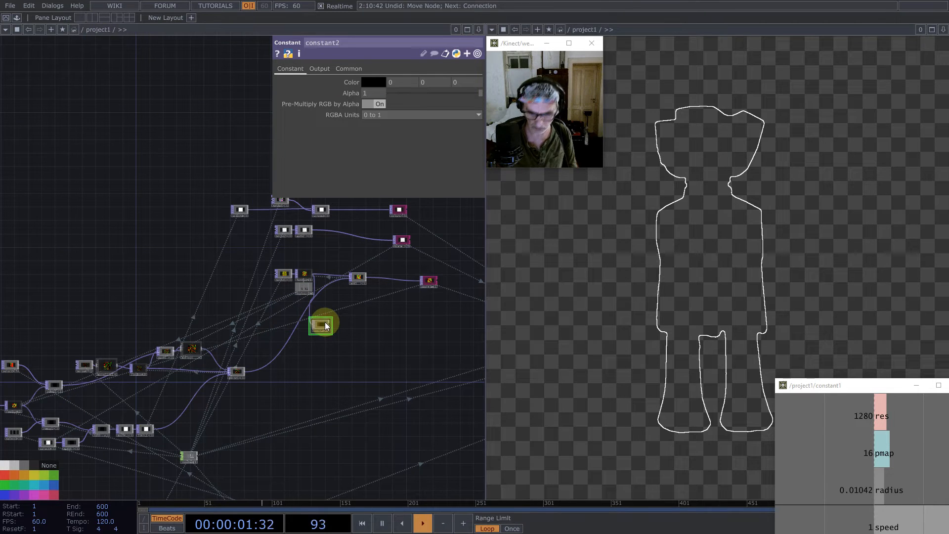
- Delete constant2 and insert a Math TOP on the wire between matte1 and add1
key("BackSpace")
right_click(304, 313)
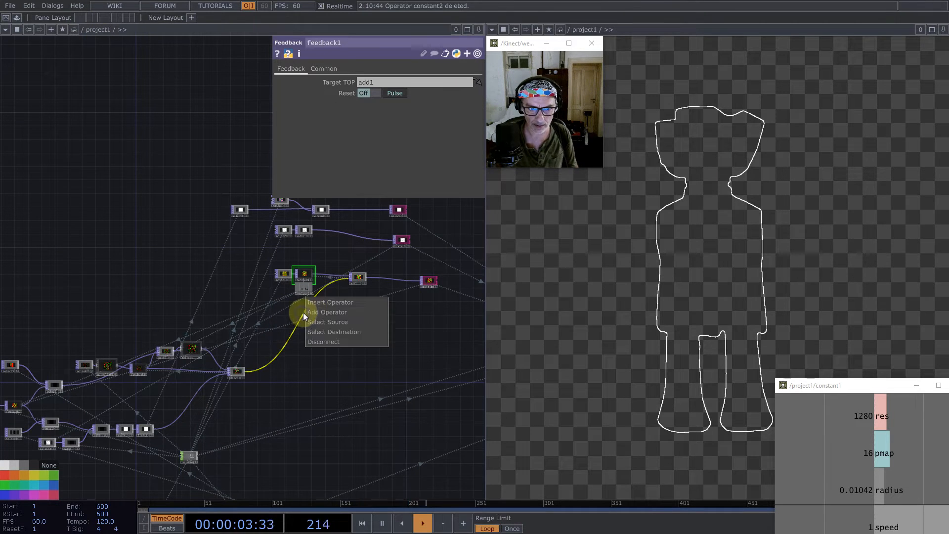
left_click(318, 303)
type("m")
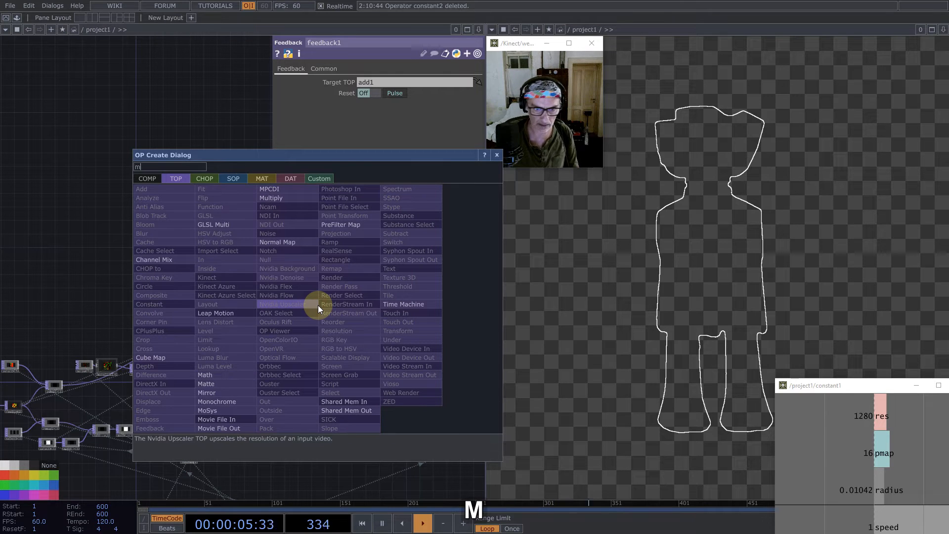
left_click(197, 375)
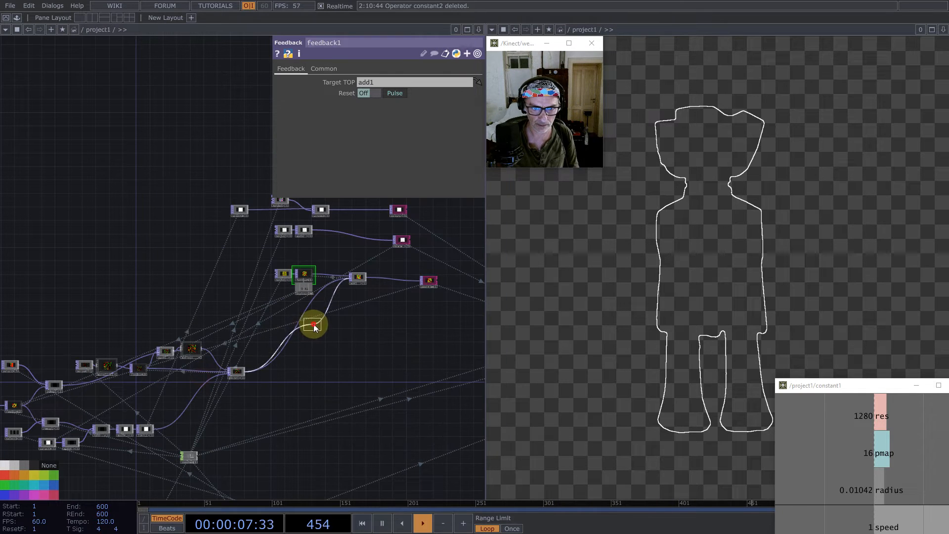
left_click(315, 326)
- Set math6's Multiply to the expression 1/op('constant1')['res']
left_click(314, 72)
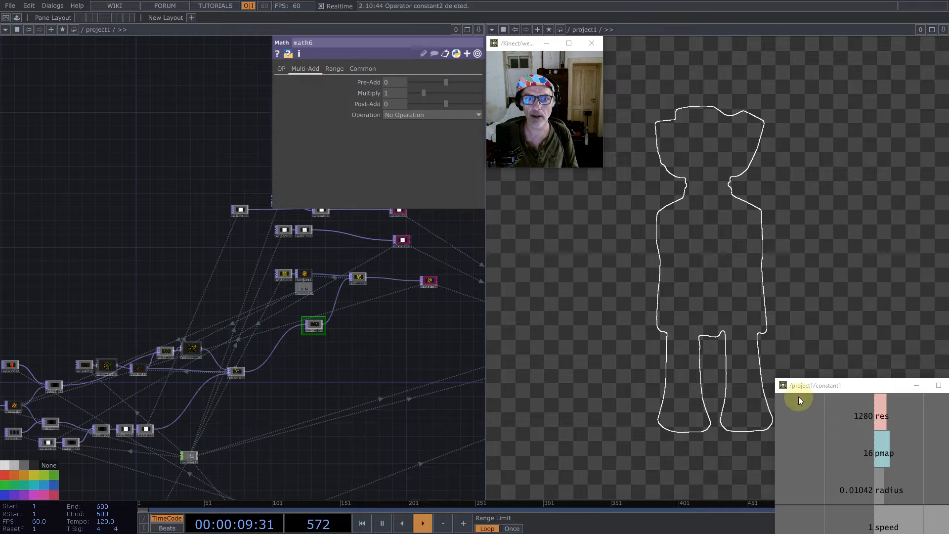
left_click(904, 415)
left_click_drag(871, 415, 430, 86)
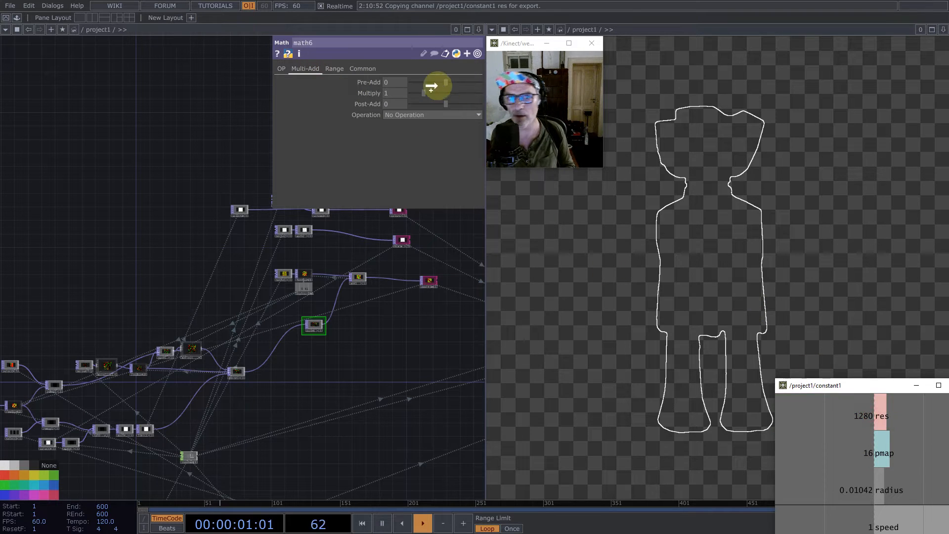
left_click(393, 95)
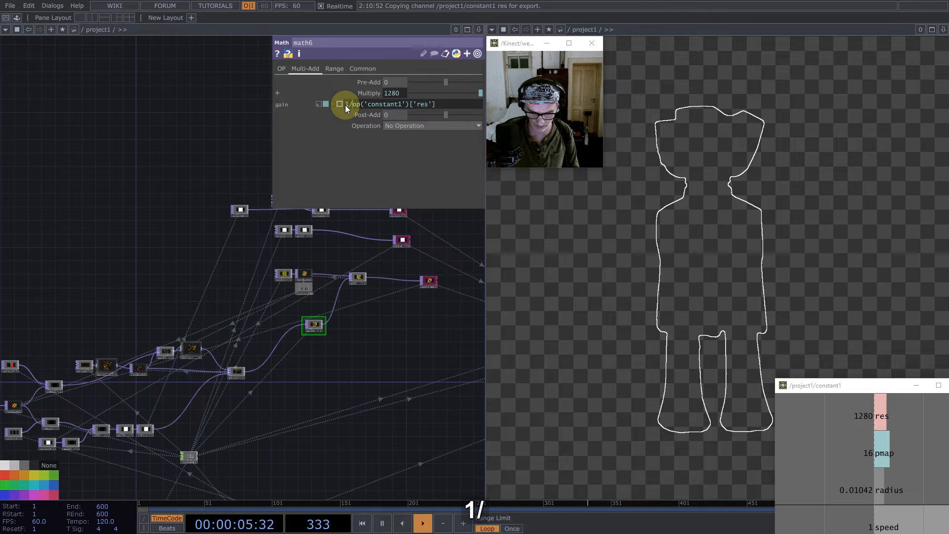
key("Return")
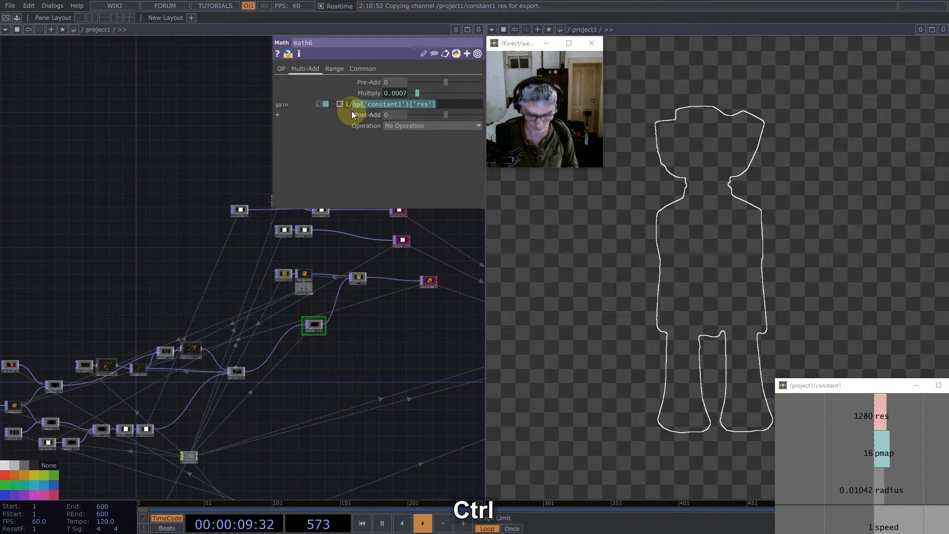
- Extend math6's Multiply expression to 1/op('constant1')['res']*op('constant1')['speed']
key("ctrl+c")
left_click(443, 101)
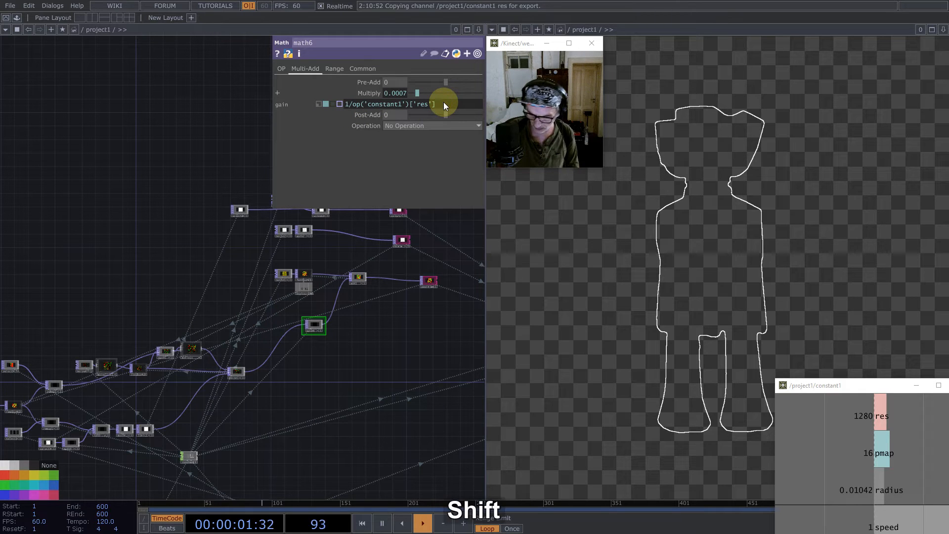
type("*")
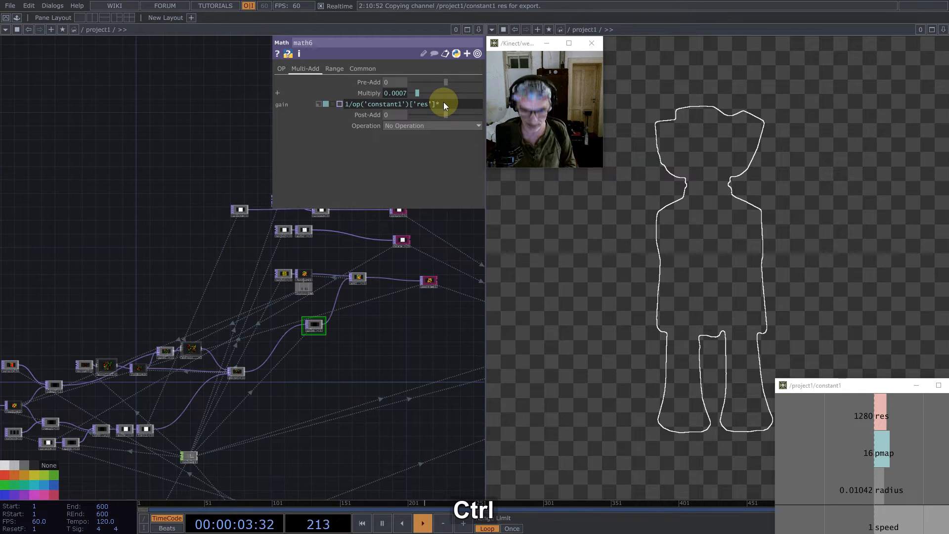
key("ctrl+v")
key("Left")
key("Left")
key("shift+Left")
key("shift+Left")
key("shift+Left")
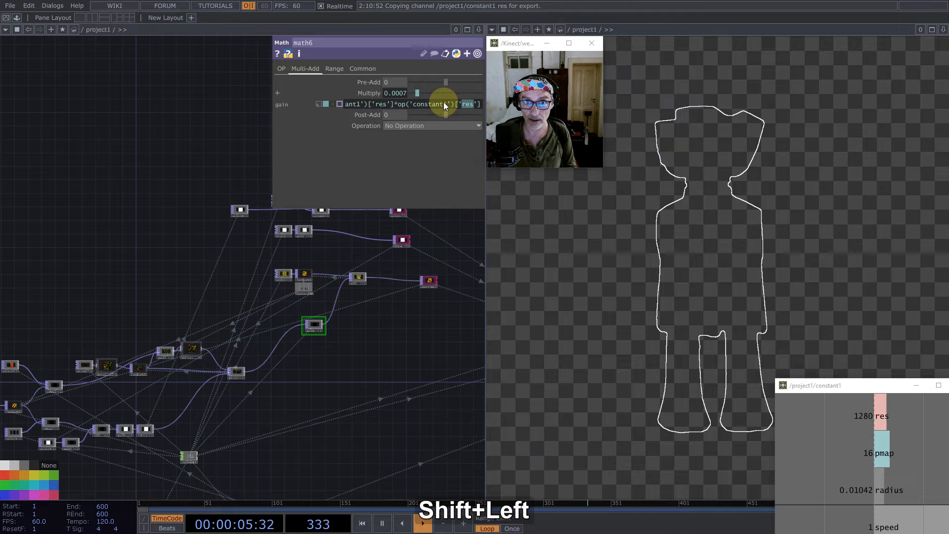
type("speed")
key("Return")
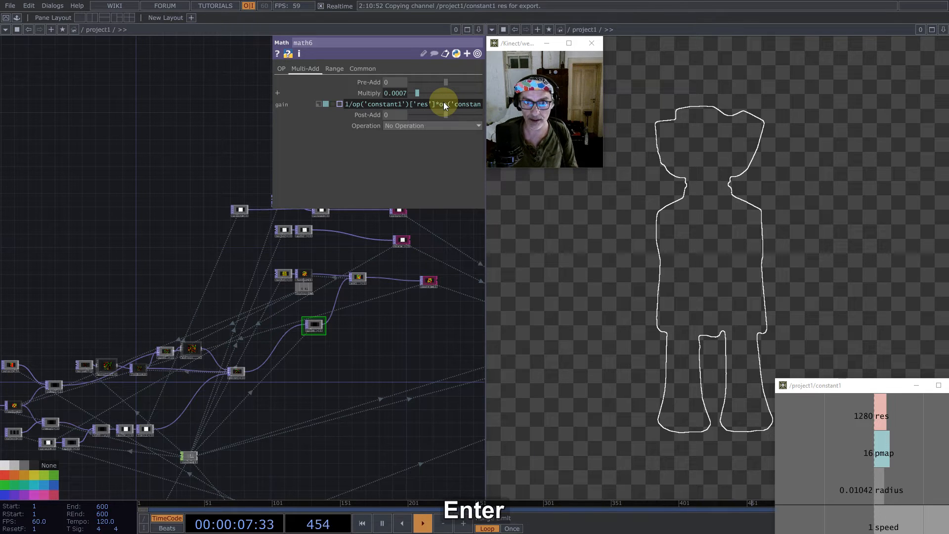
- Check the speed channel in constant1 and reset the feedback loops to start the particles moving
scroll(348, 325, "down", 4)
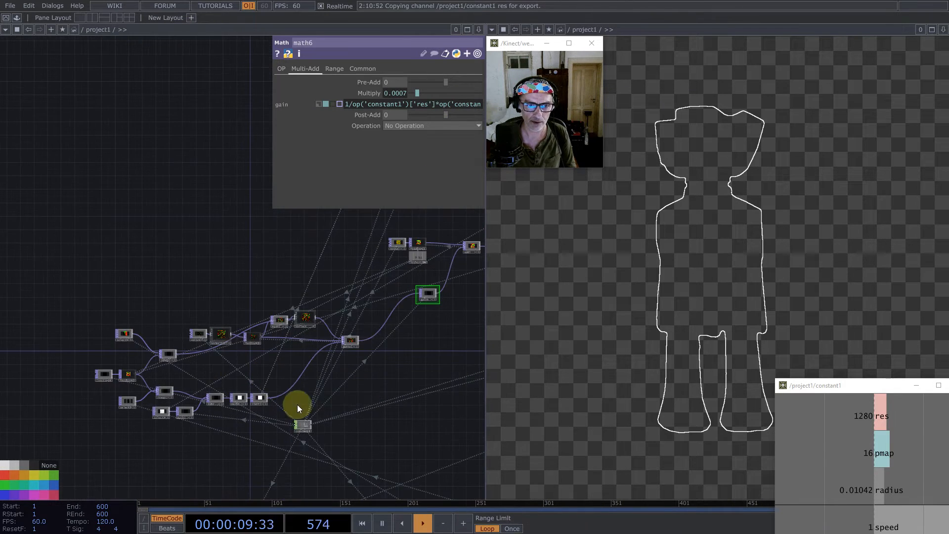
scroll(277, 401, "up", 8)
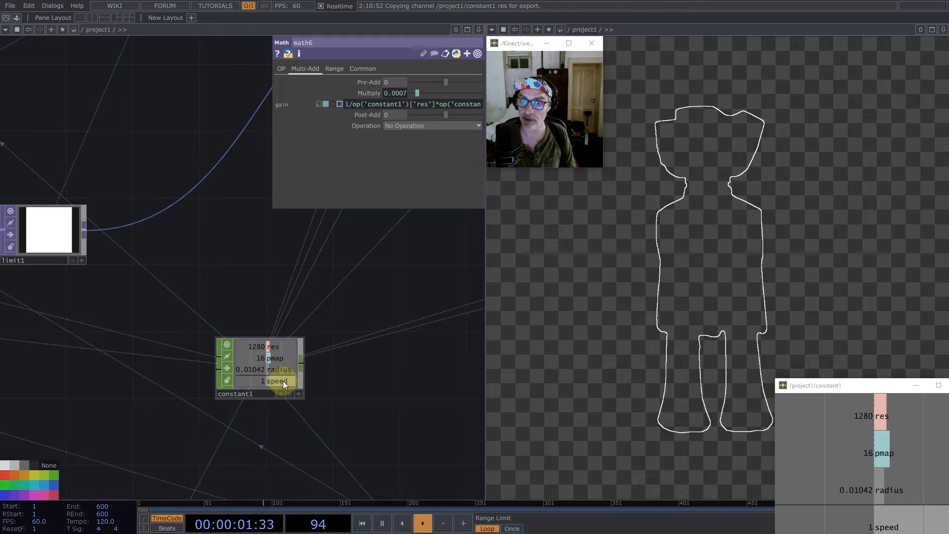
scroll(283, 380, "down", 8)
scroll(240, 334, "up", 5)
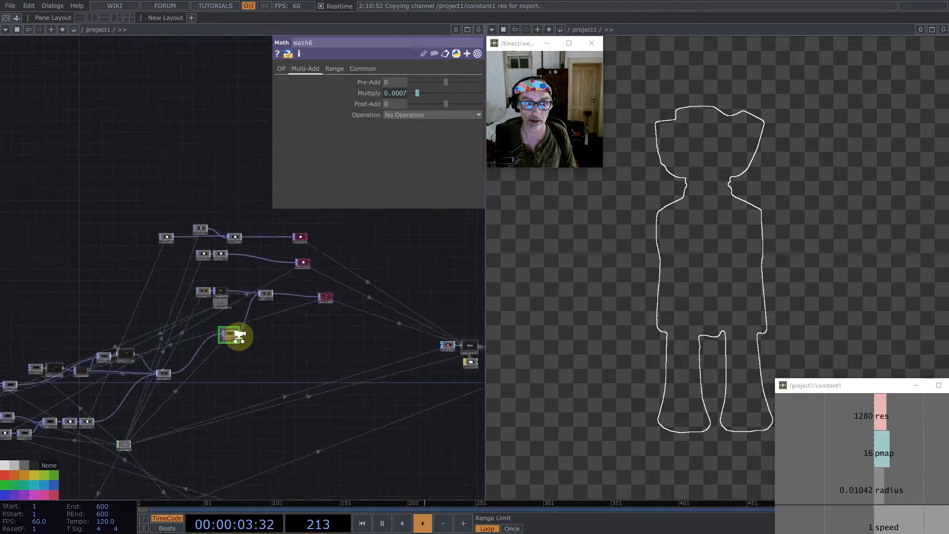
key("1")
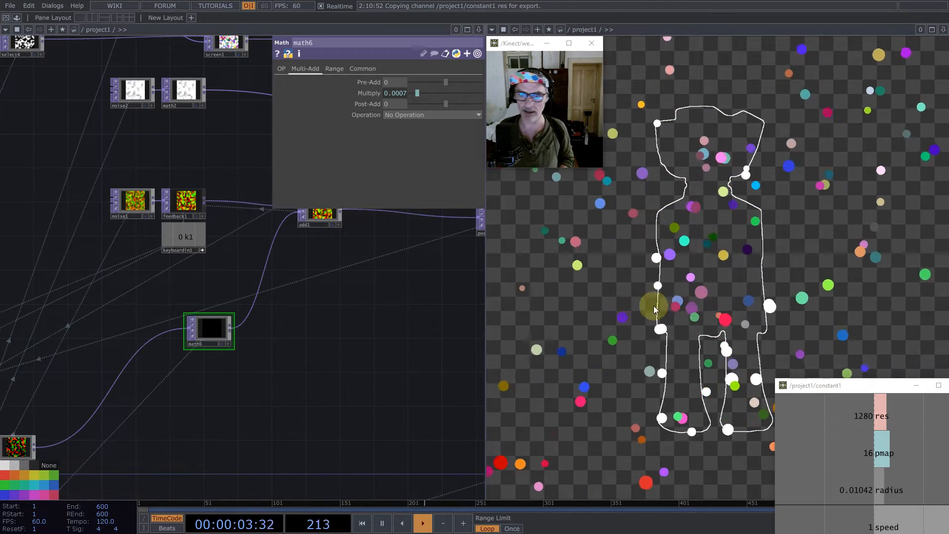
- Move remap2 and select5 slightly upward to begin tidying the normals branch of the network
scroll(358, 392, "down", 5)
left_click_drag(312, 411, 407, 365)
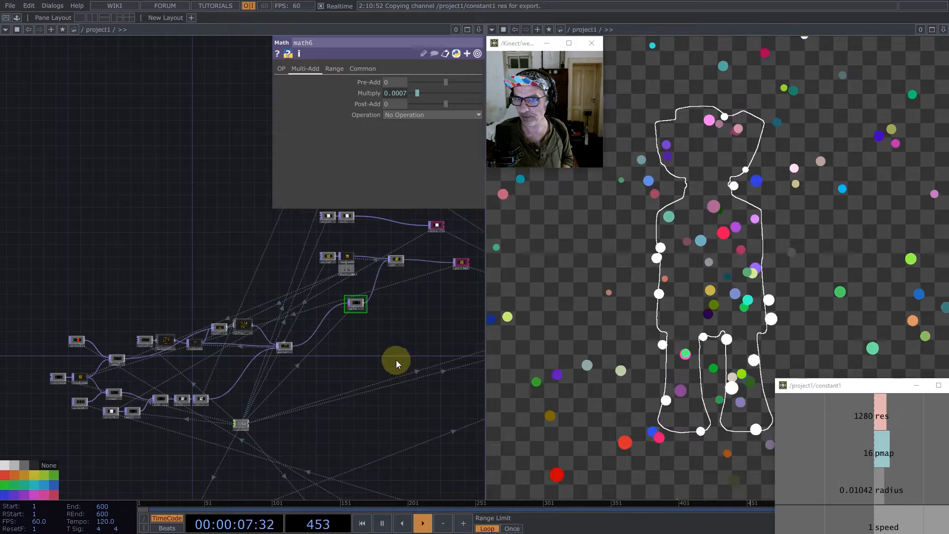
scroll(287, 346, "down", 5)
left_click_drag(358, 360, 244, 362)
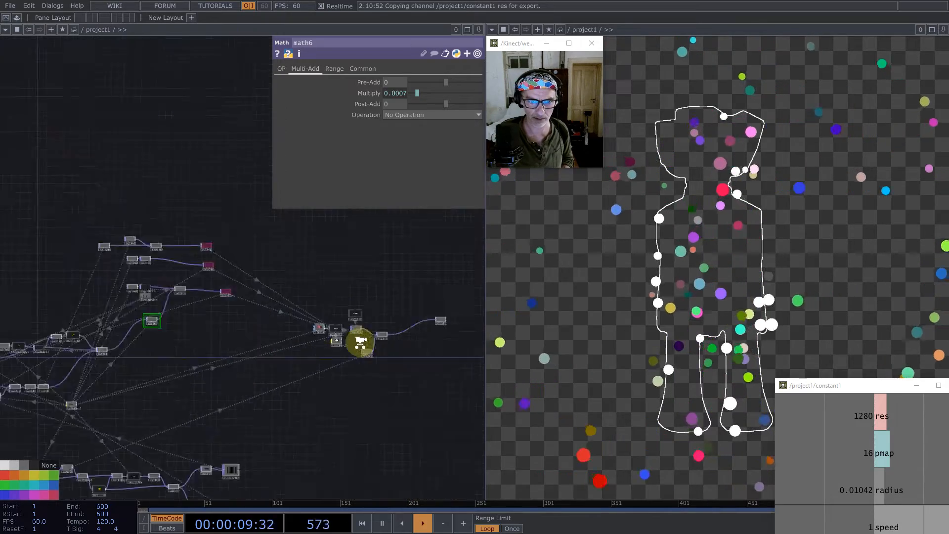
scroll(371, 328, "up", 5)
scroll(371, 328, "down", 4)
scroll(479, 325, "down", 4)
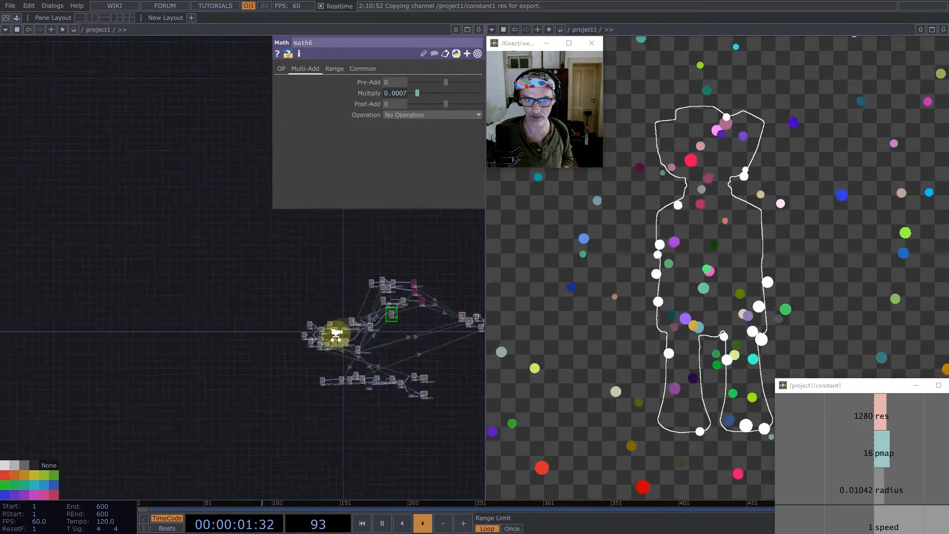
scroll(392, 329, "up", 10)
left_click_drag(364, 370, 396, 374)
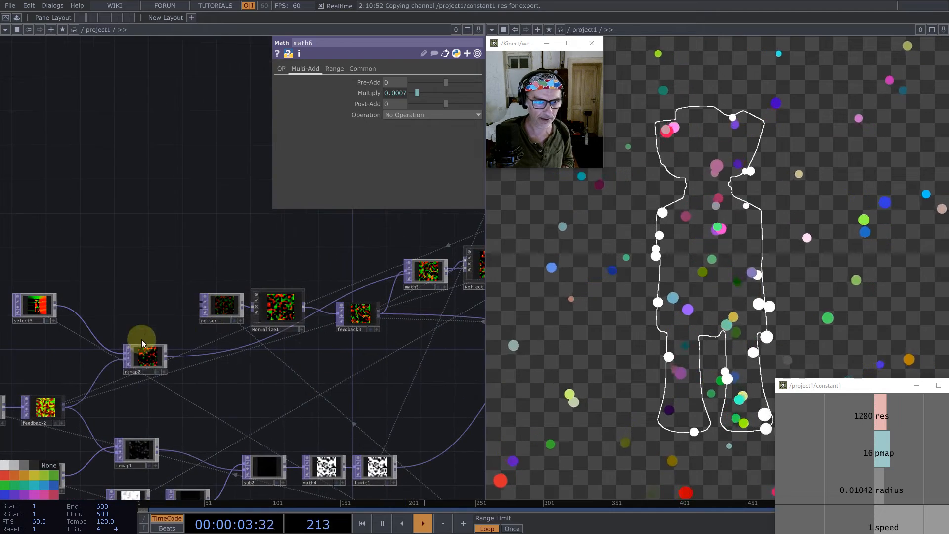
left_click_drag(148, 361, 139, 336)
left_click_drag(45, 307, 53, 299)
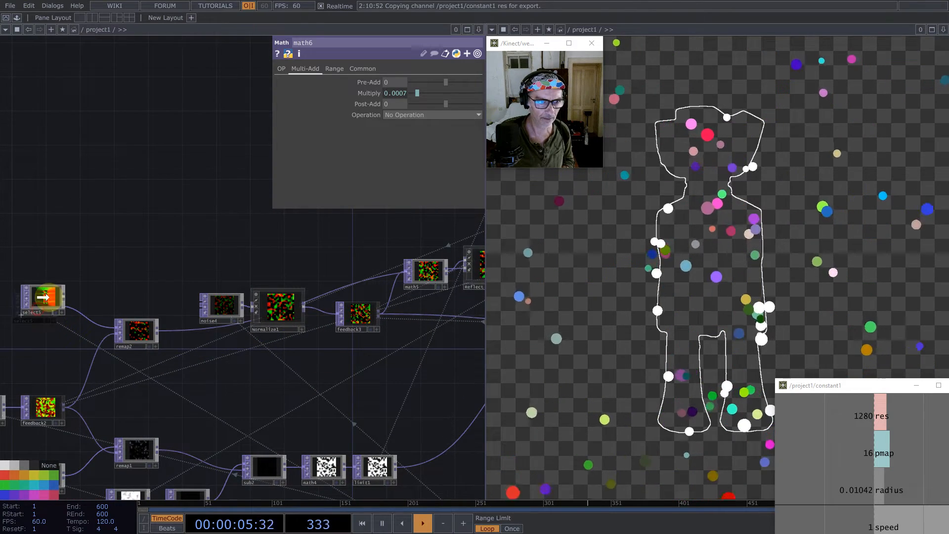
- Move noise4, Normalize1 and feedback3 down as a group and place remap2 higher, separating the two branches
left_click_drag(170, 264, 210, 254)
right_click_drag(172, 250, 327, 335)
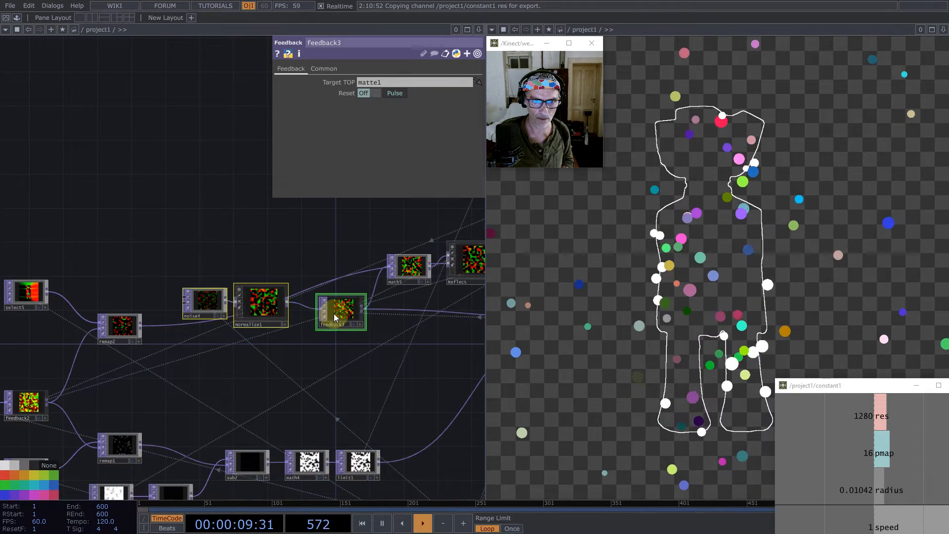
left_click_drag(334, 314, 325, 373)
left_click_drag(118, 332, 160, 289)
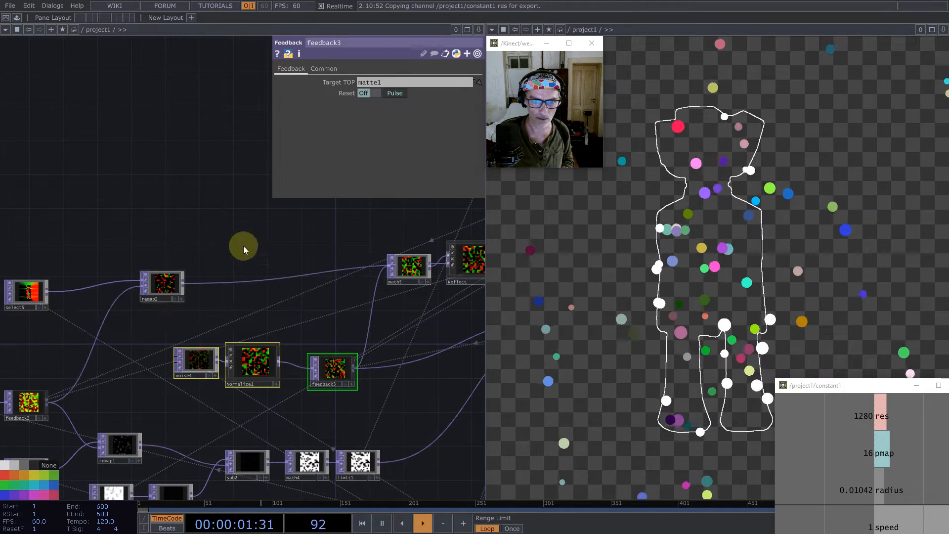
- Reposition math5, Reflect and matte1 so their connecting wires run clearly, leaving matte1 selected
left_click_drag(315, 243, 145, 197)
left_click_drag(230, 234, 231, 294)
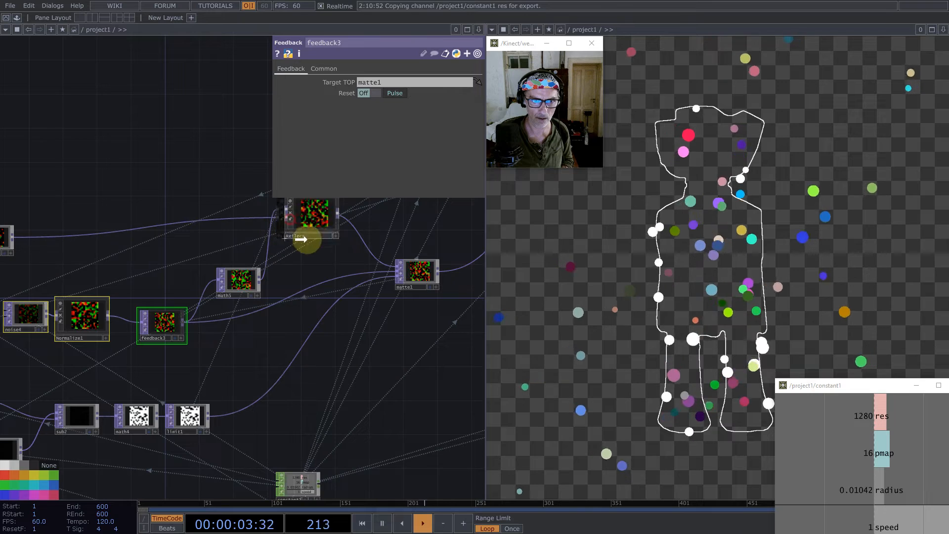
left_click_drag(303, 234, 320, 260)
left_click_drag(421, 267, 428, 310)
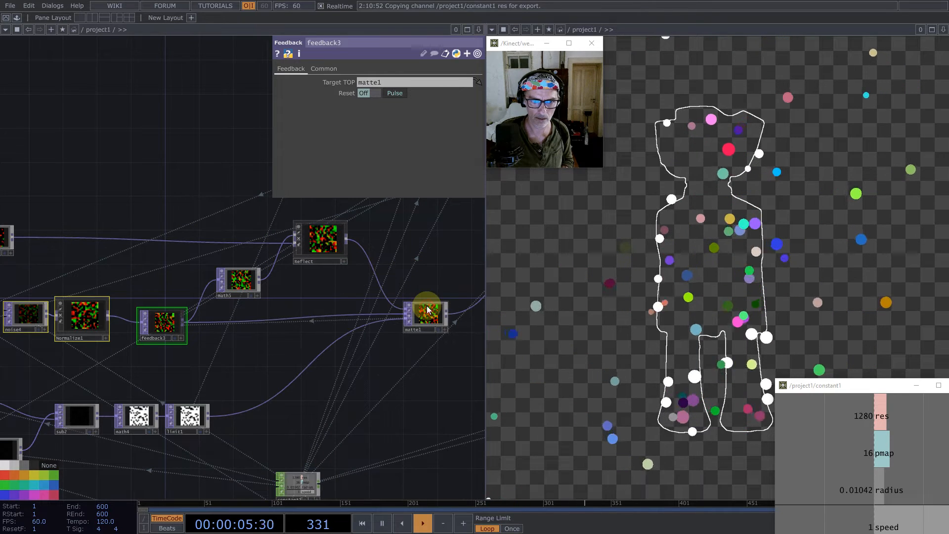
left_click(427, 311)
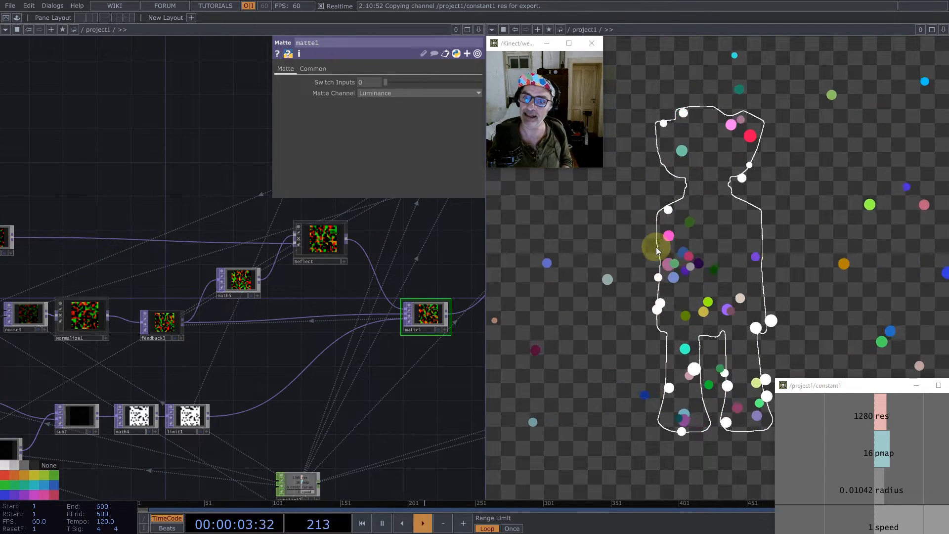
- Examine the collision mask in math4 and limit1 and the Reflect output feeding matte1
scroll(164, 451, "up", 1)
scroll(164, 451, "up", 3)
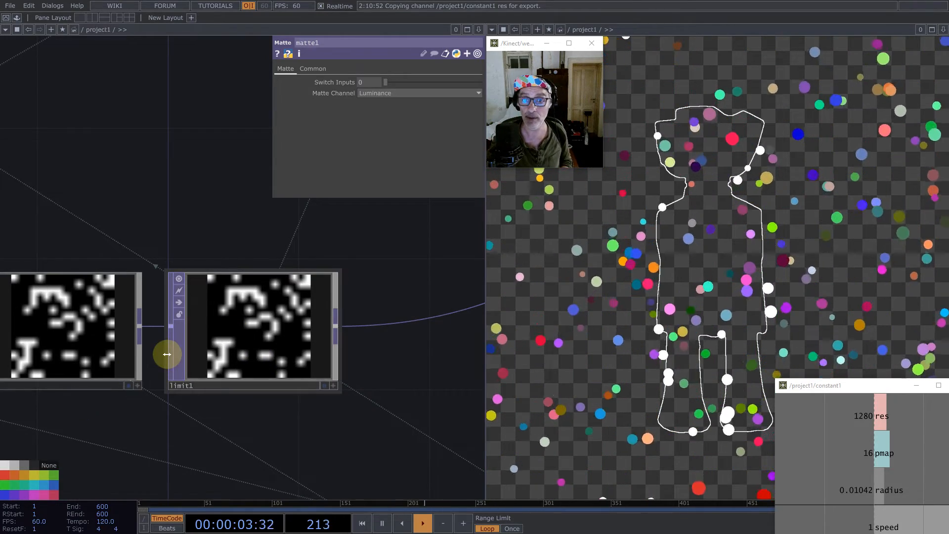
scroll(138, 370, "down", 3)
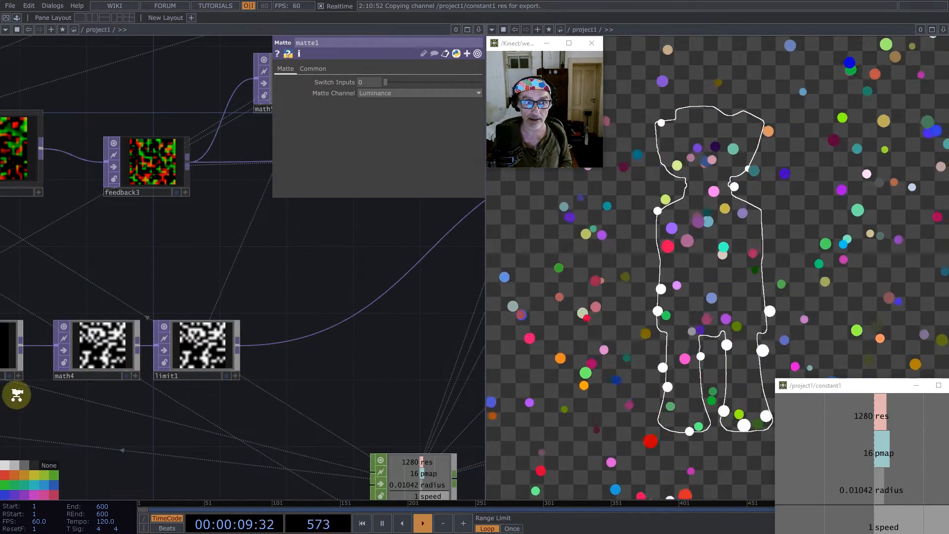
scroll(152, 335, "down", 5)
scroll(153, 334, "up", 8)
left_click_drag(120, 228, 300, 346)
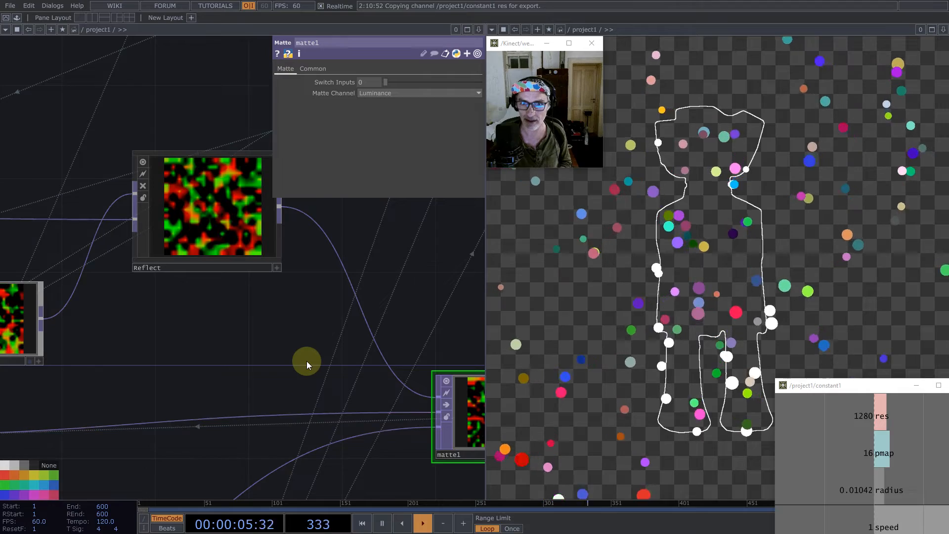
scroll(378, 286, "down", 5)
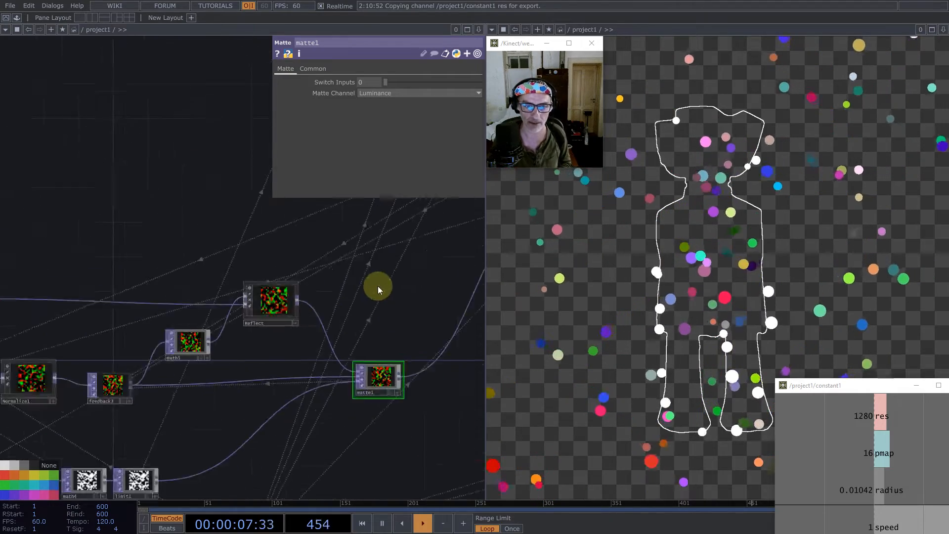
- Insert a Cache TOP on the wire between limit1 and matte1
scroll(288, 375, "up", 4)
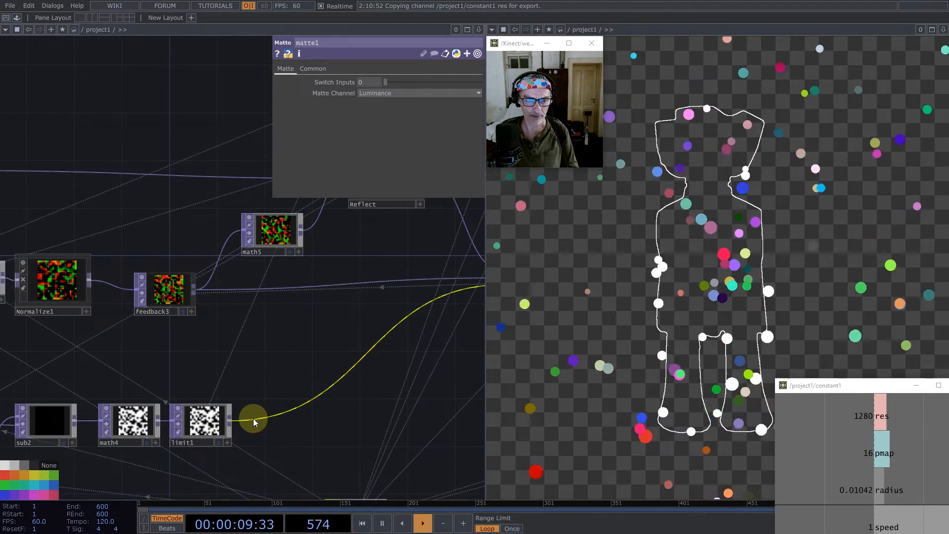
right_click(253, 418)
left_click(267, 406)
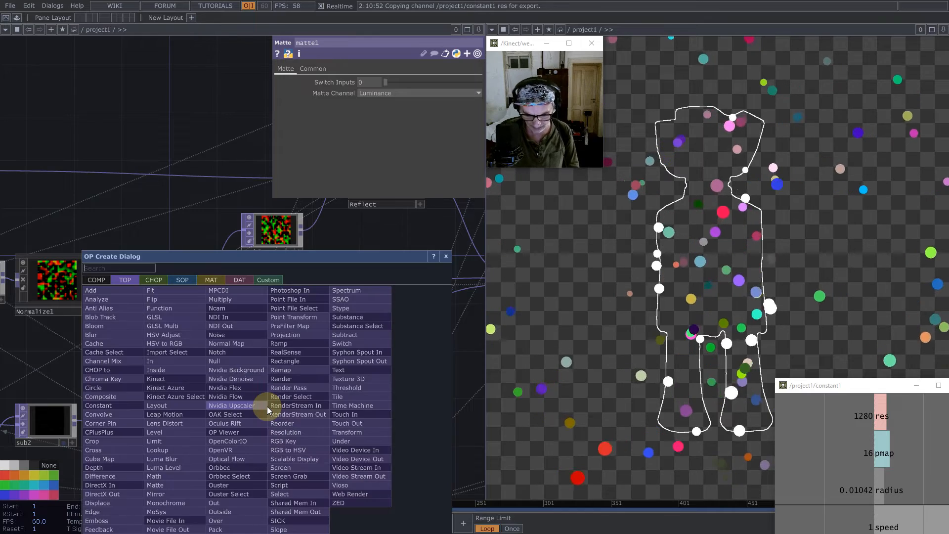
type("c")
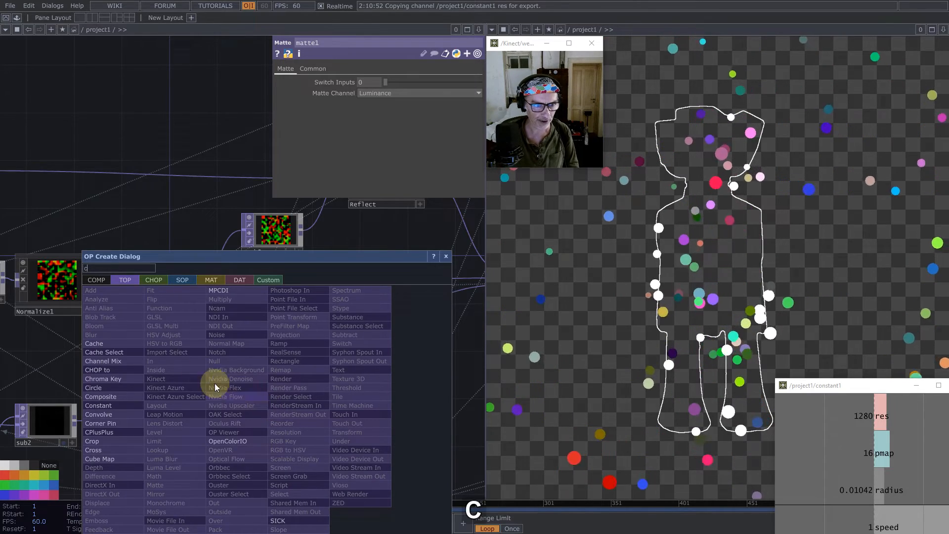
left_click(99, 343)
left_click(291, 423)
- Add a Cache Select TOP below cache1, reference cache1 as its Cache TOP and set Cache Index to -2
key("Tab")
type("c")
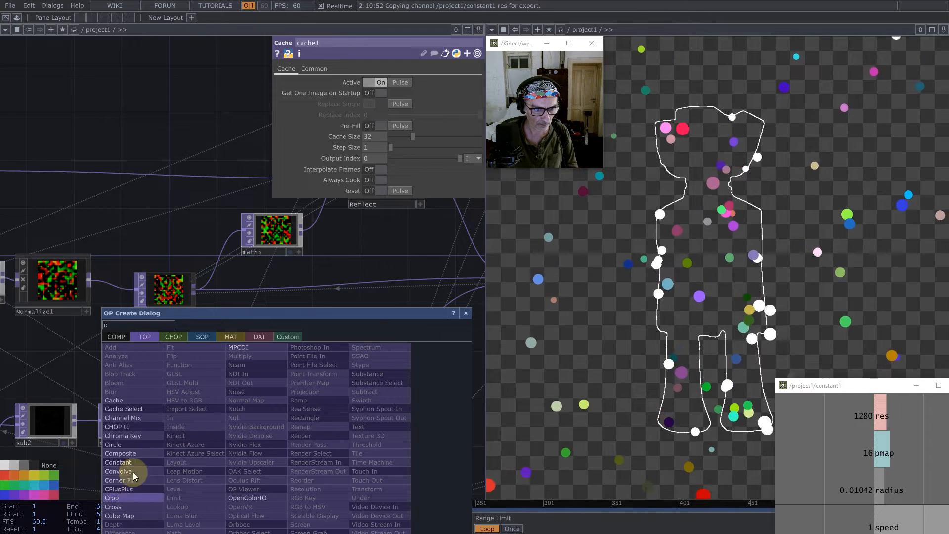
left_click(126, 409)
left_click(287, 482)
mouse_move(288, 410)
left_mouse_down()
mouse_move(358, 302)
mouse_move(416, 82)
left_mouse_up()
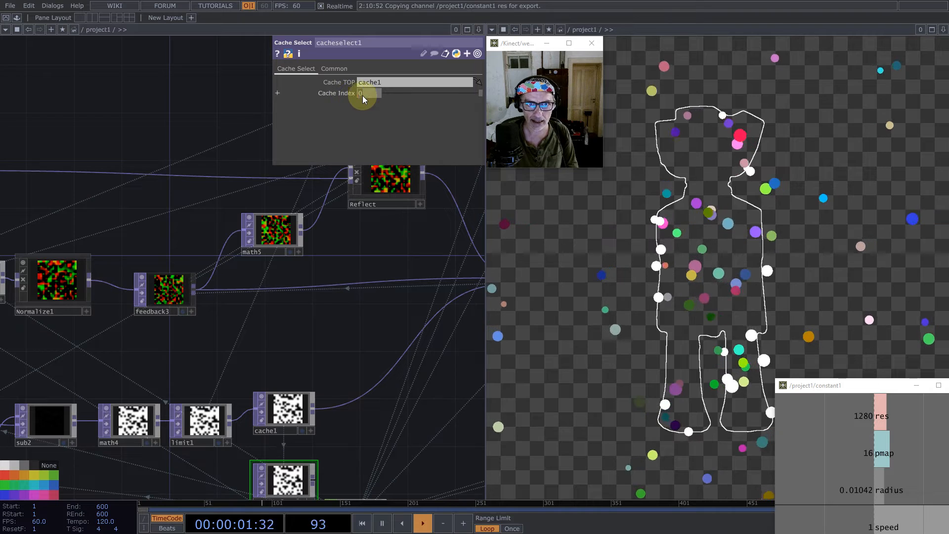
type("-2")
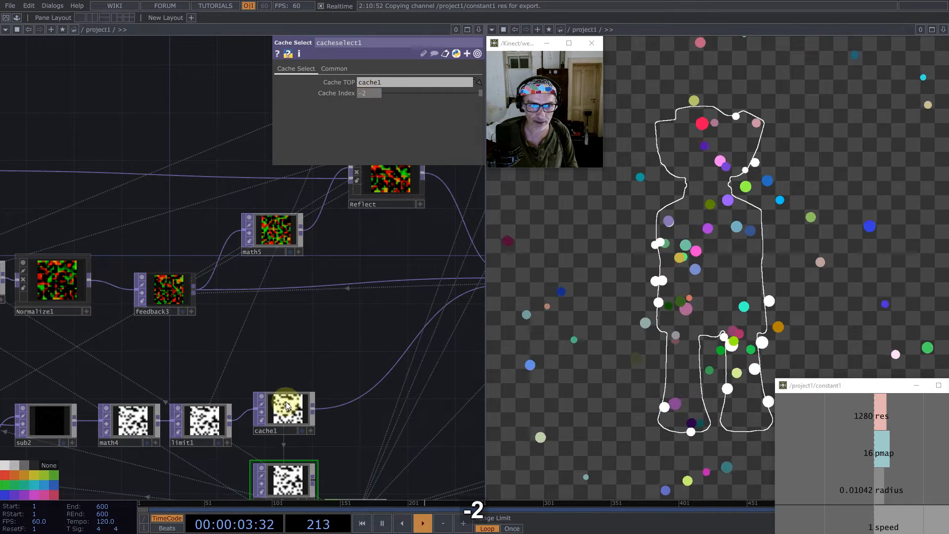
- Set cache1's Cache Size to 2 and move cache1 and cacheselect1 slightly down so cache1 lines up with limit1
left_click(285, 403)
left_click(376, 137)
type("2")
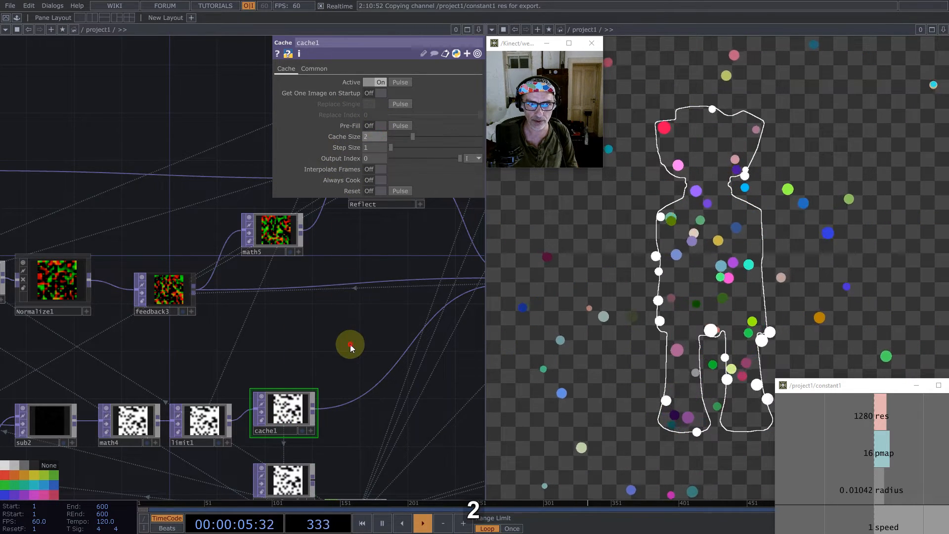
left_click_drag(343, 366, 287, 246)
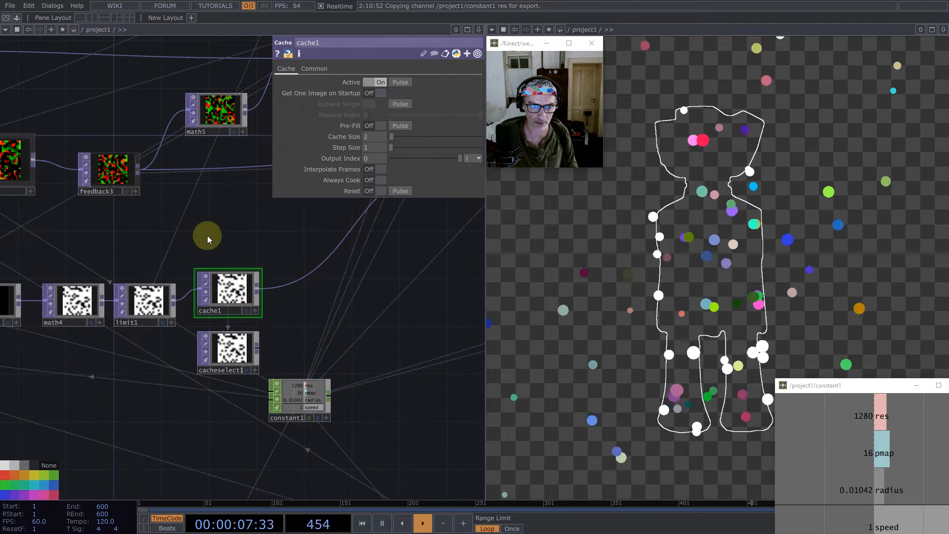
right_click_drag(210, 228, 244, 346)
left_click_drag(245, 347, 245, 359)
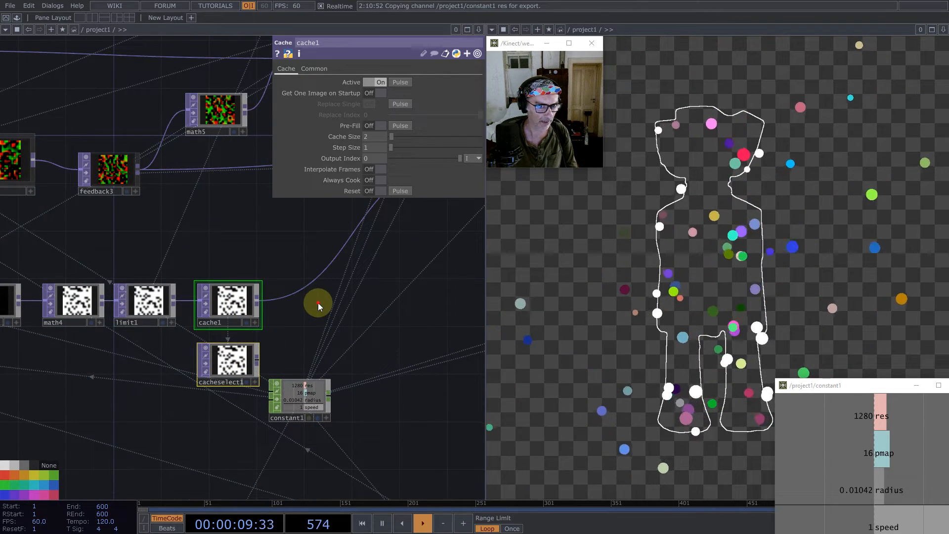
- Add a Subtract TOP after cache1, taking cache1 as its first input and cacheselect1 as its second
middle_click(257, 303)
type("su")
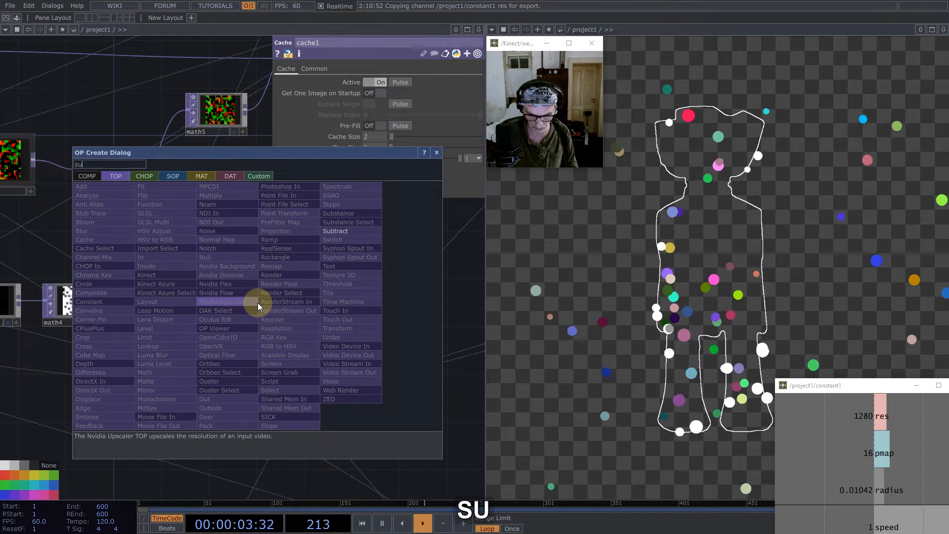
left_click(336, 231)
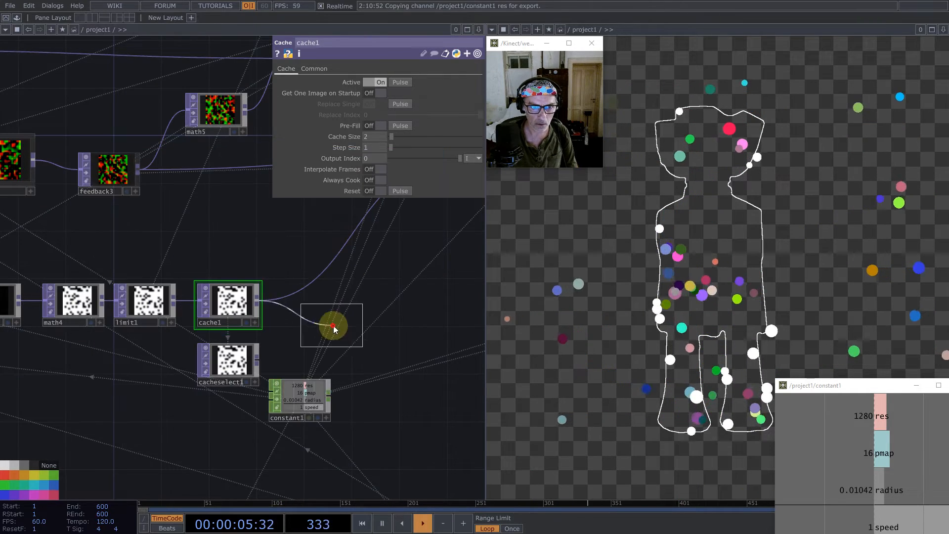
left_click(329, 324)
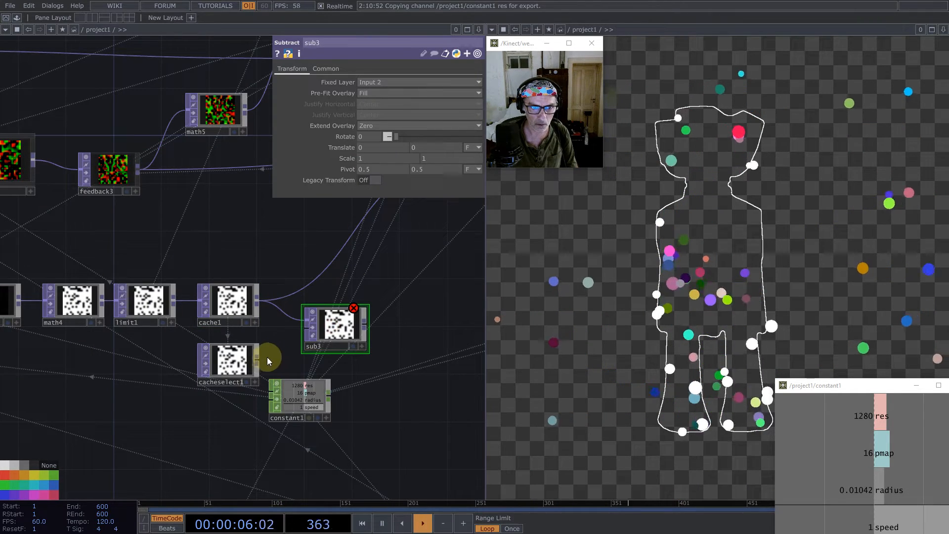
middle_click(364, 327)
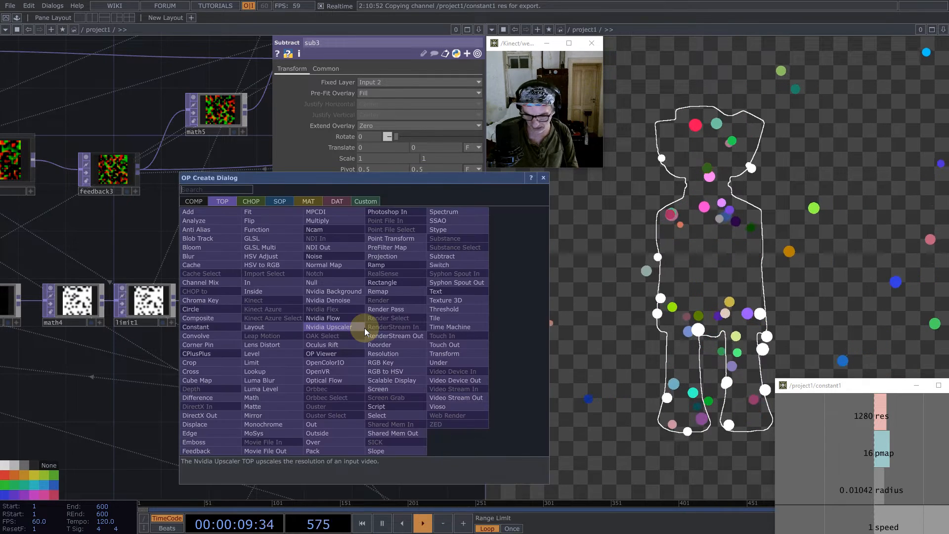
type("l")
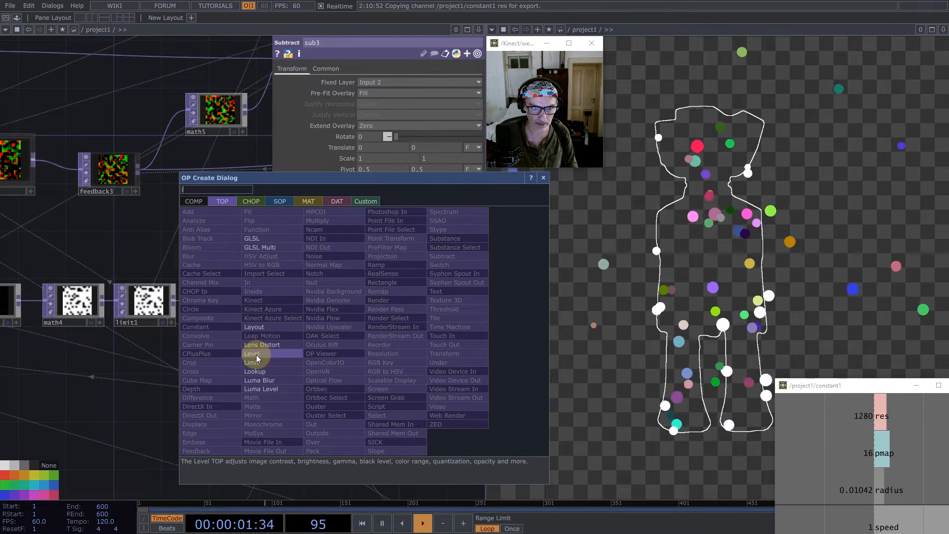
left_click(256, 354)
left_click(428, 324)
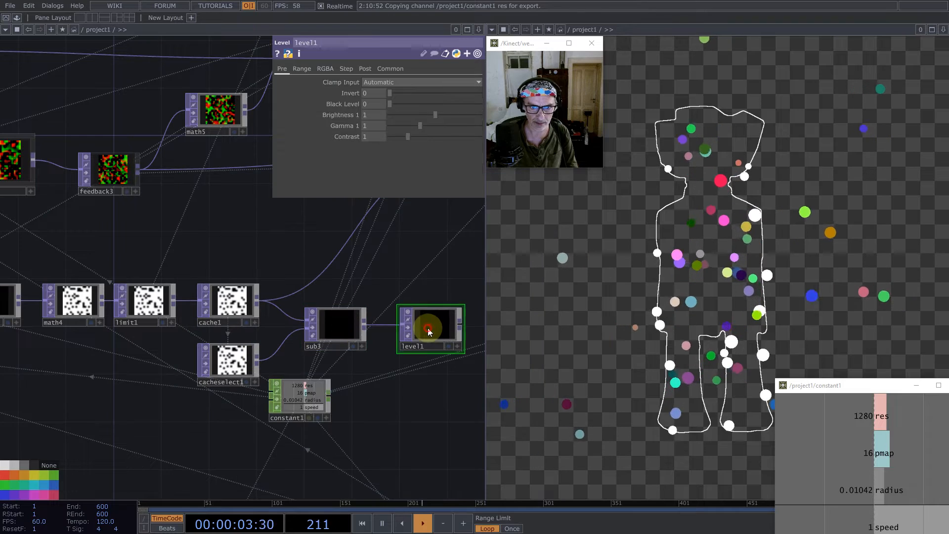
key("BackSpace")
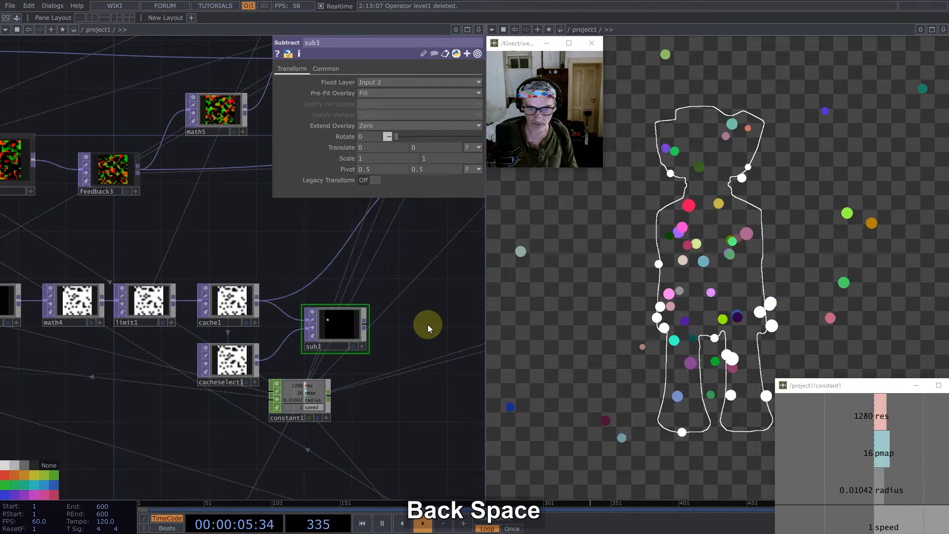
- Add a Limit TOP after sub3
middle_click(366, 322)
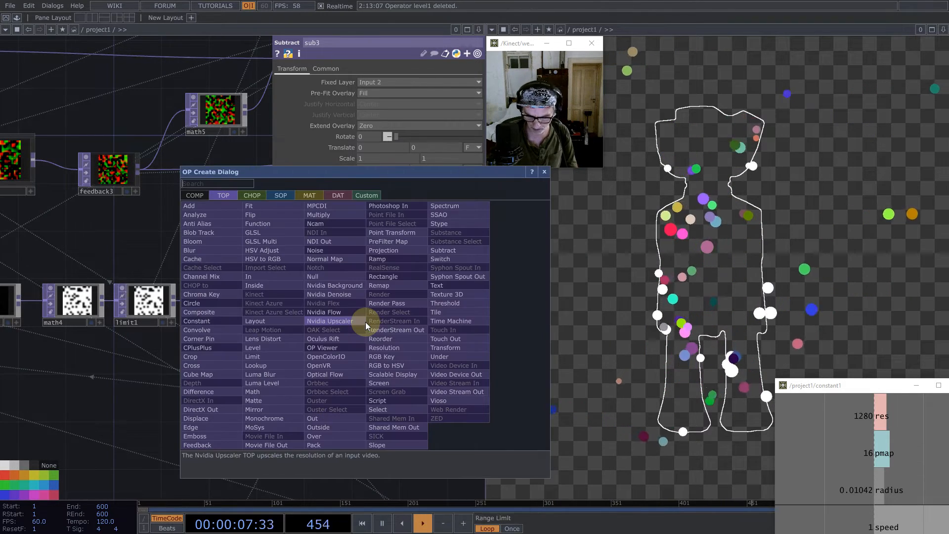
type("lim")
left_click(274, 357)
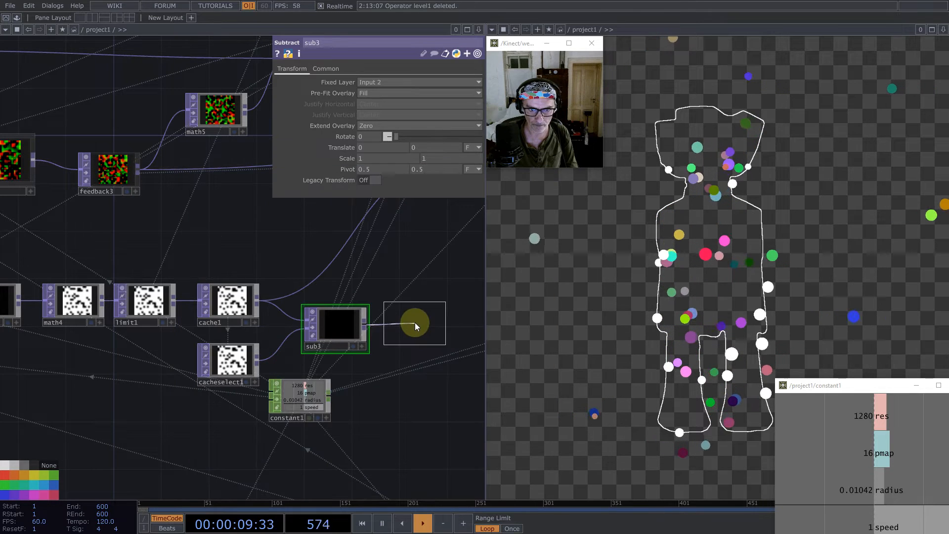
left_click(421, 331)
- Set limit2's minimum and maximum limit types to Clamp with a Minimum Value of 0, and restart the particles
left_click(382, 82)
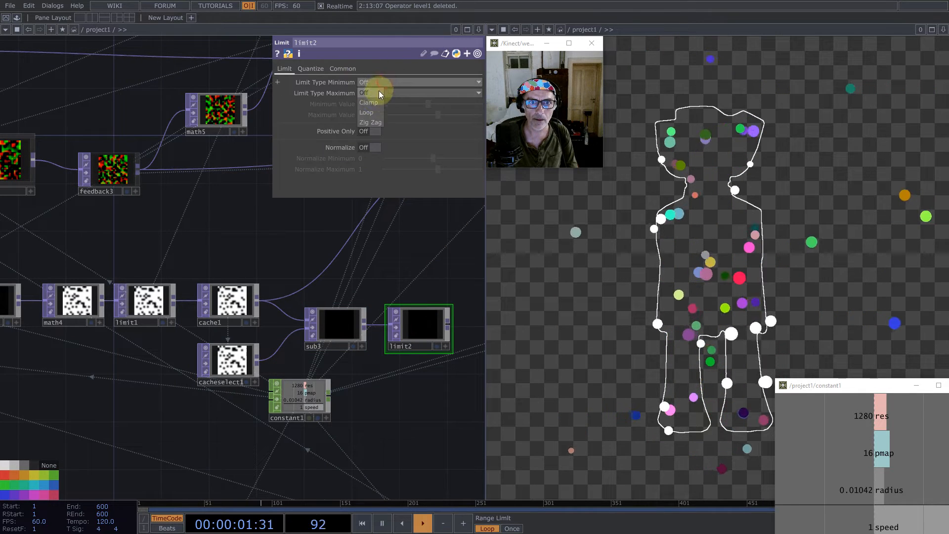
left_click(379, 92)
left_click(378, 93)
left_click(370, 103)
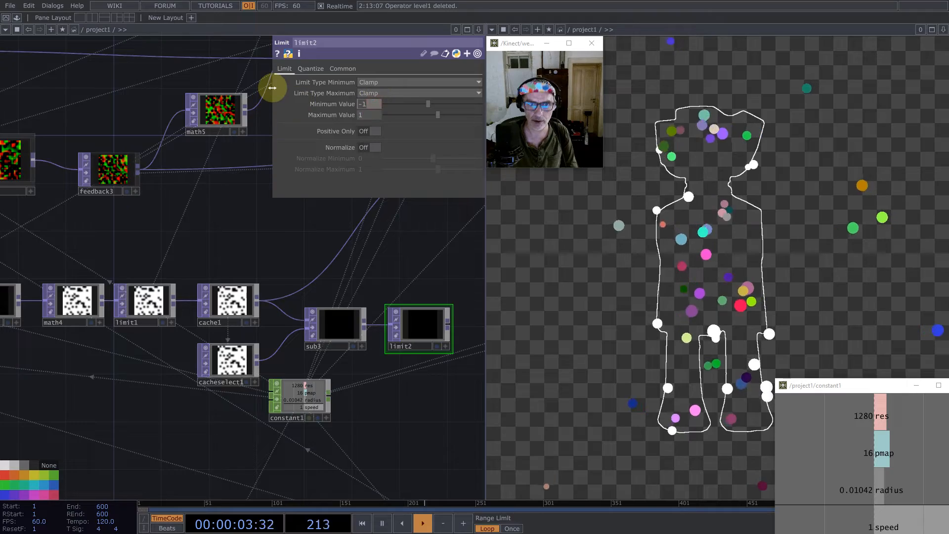
type("0")
key("Return")
key("1")
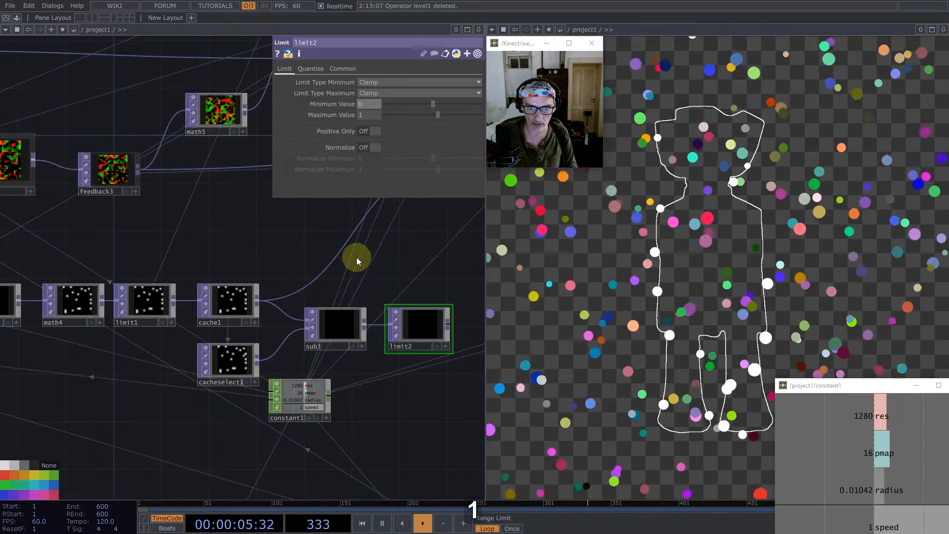
- Feed limit2 into matte1 in place of cache1, and close the floating constant1 viewer window
left_click_drag(353, 290, 278, 260)
scroll(242, 370, "down", 2)
scroll(218, 327, "down", 3)
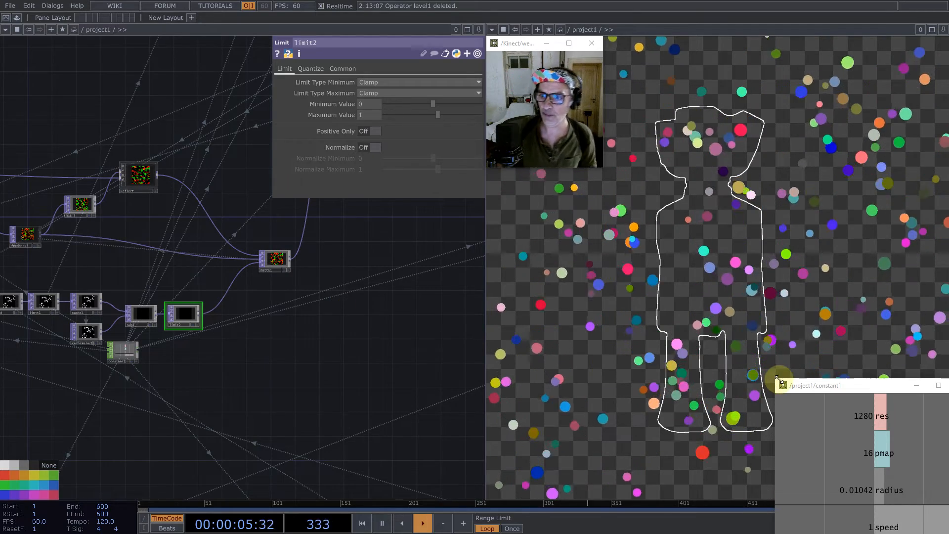
left_click(948, 385)
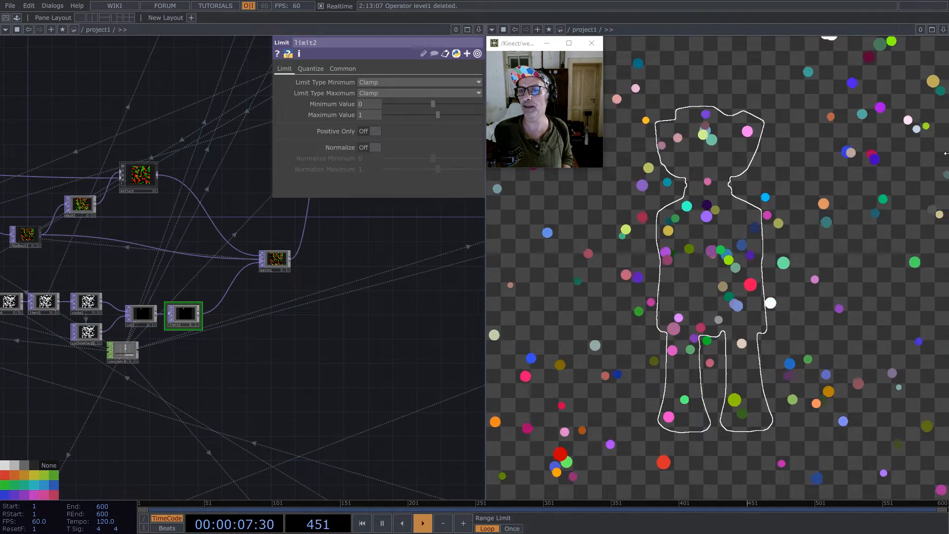
- Examine the particle instances in geo1's viewer
scroll(340, 359, "down", 5)
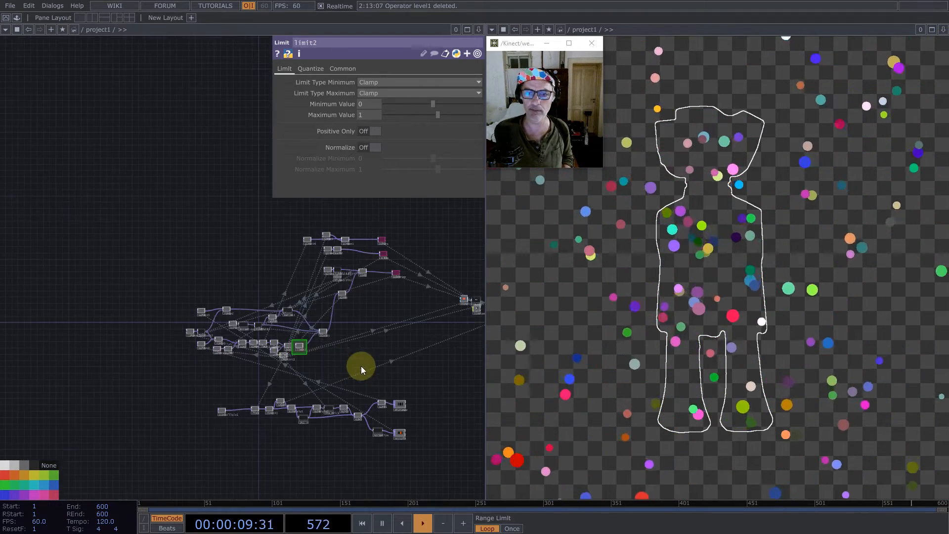
left_click_drag(270, 363, 42, 360)
scroll(276, 294, "up", 5)
scroll(143, 307, "up", 5)
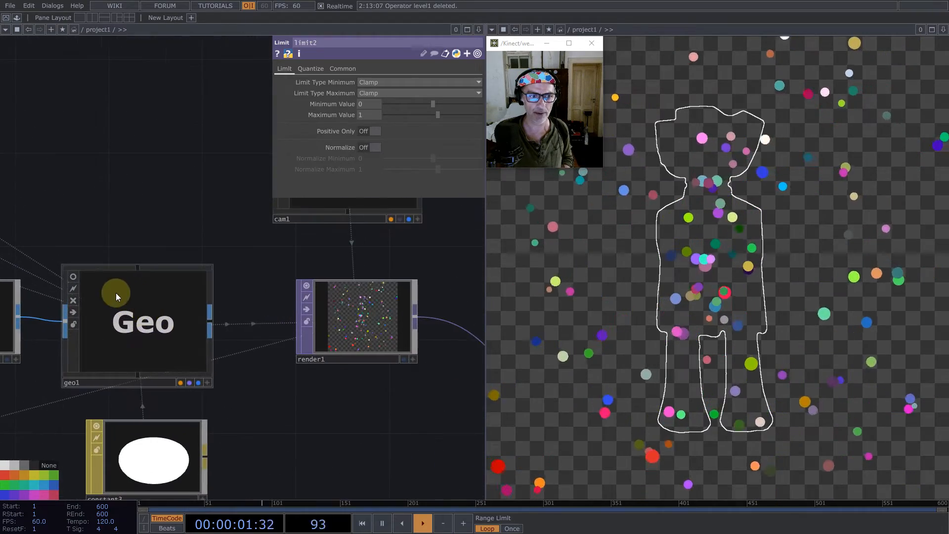
scroll(99, 341, "up", 4)
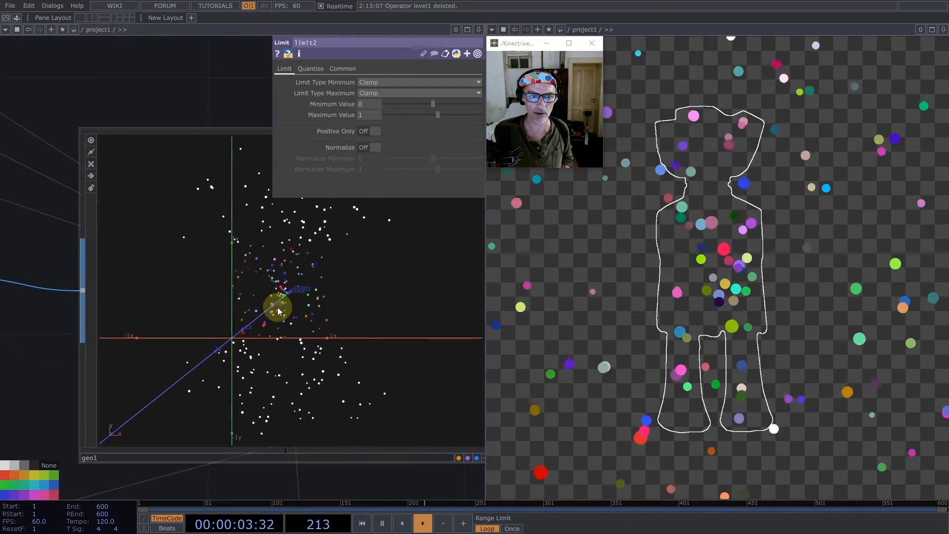
scroll(354, 272, "down", 6)
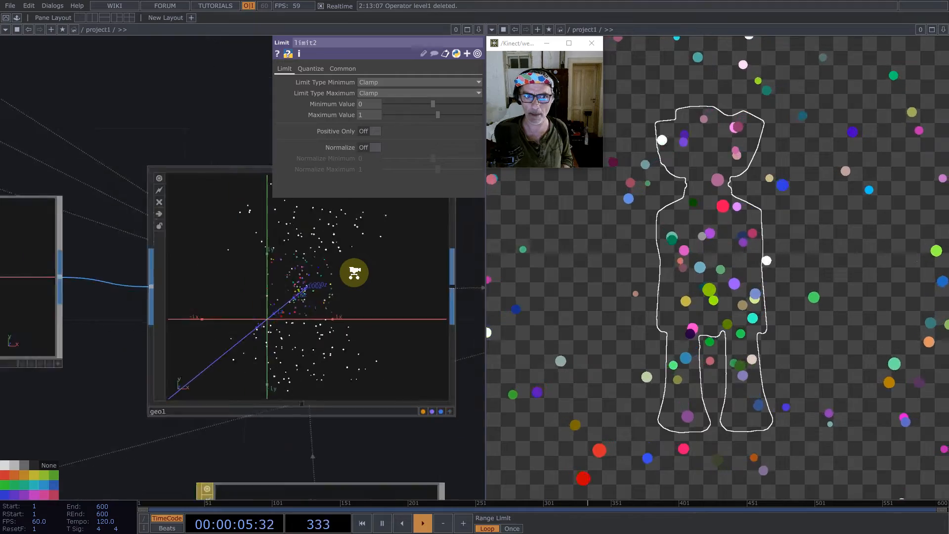
scroll(354, 271, "down", 8)
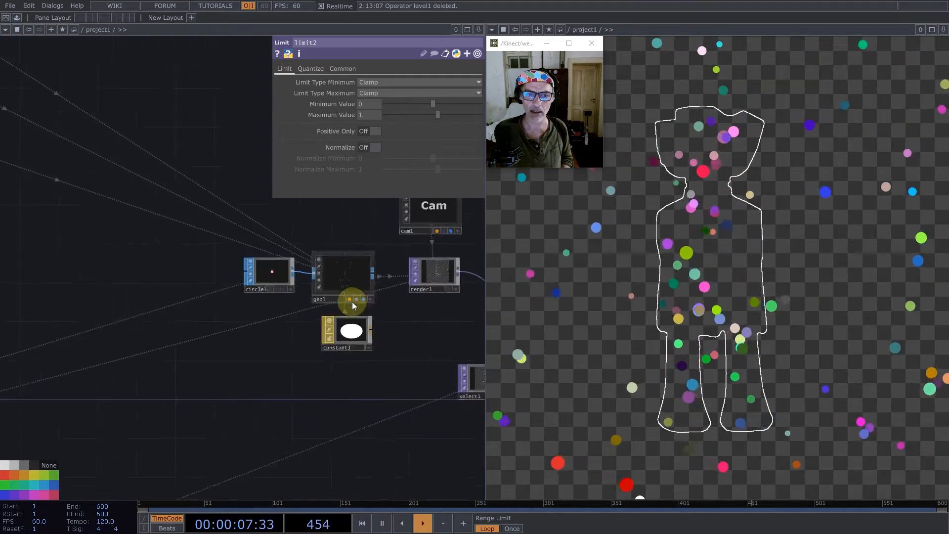
- Insert a Limit TOP on the wire between feedback1 and add1
scroll(153, 303, "up", 8)
mouse_move(240, 319)
left_mouse_down()
mouse_move(384, 284)
mouse_move(248, 305)
left_mouse_up()
left_click_drag(328, 252, 370, 289)
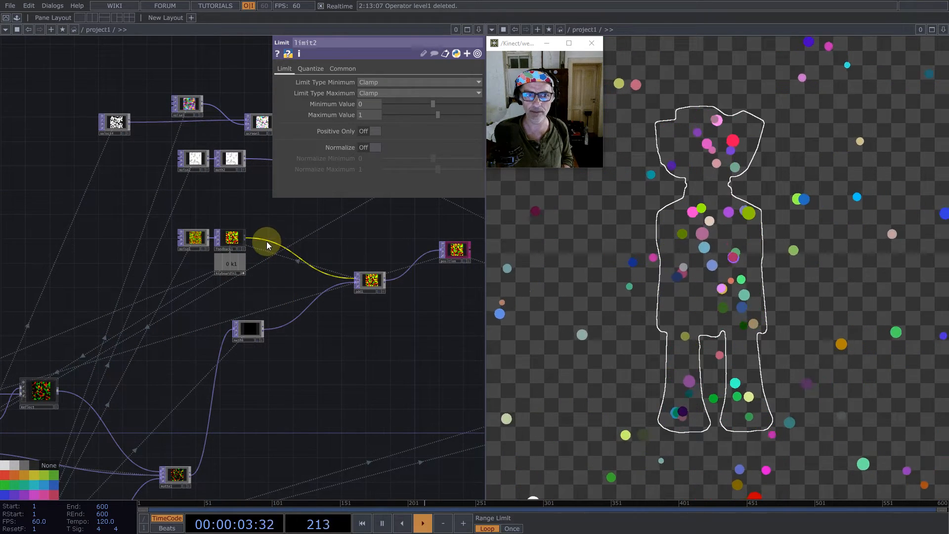
right_click(266, 241)
left_click(273, 236)
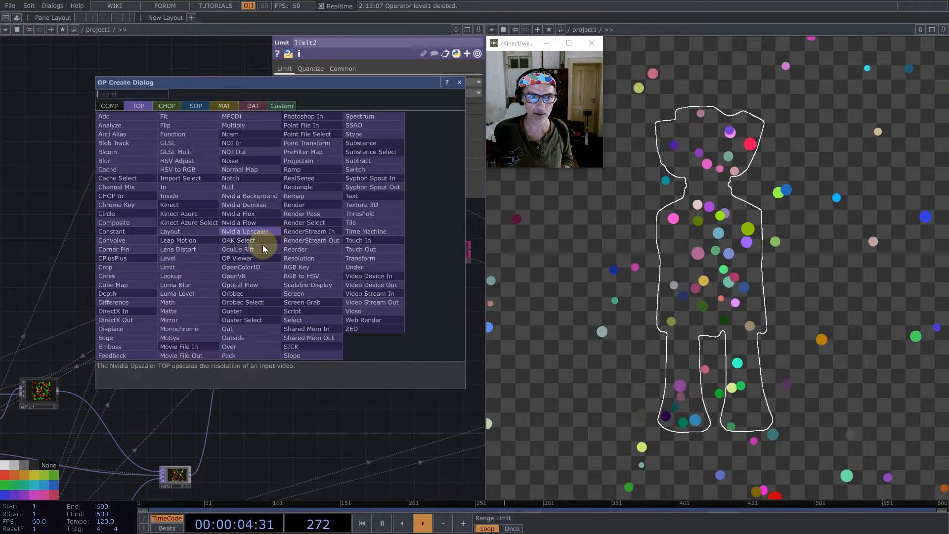
left_click(180, 267)
left_click(291, 245)
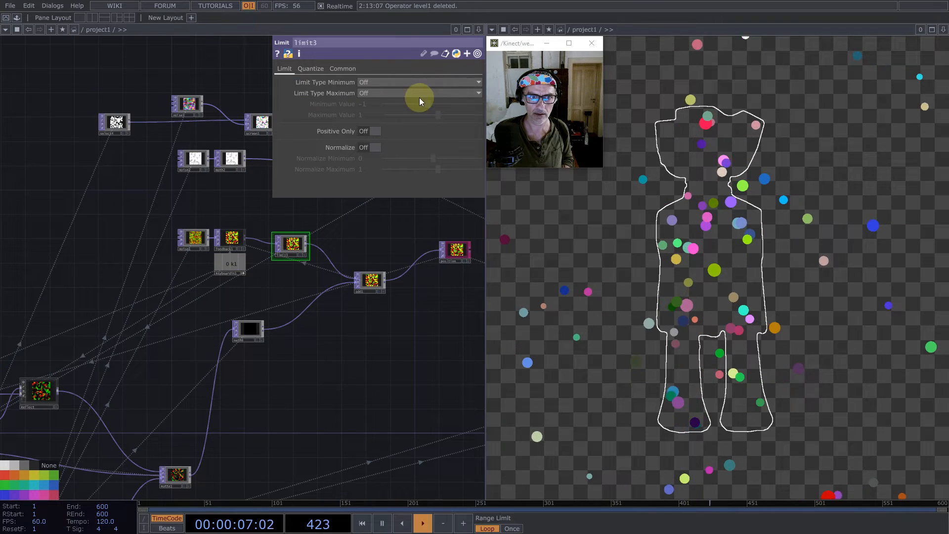
- Set limit3's minimum and maximum limit types to Zig Zag with a Minimum Value of 0, and restart the particles
left_click(365, 82)
left_click(376, 122)
left_click(374, 94)
left_click(370, 133)
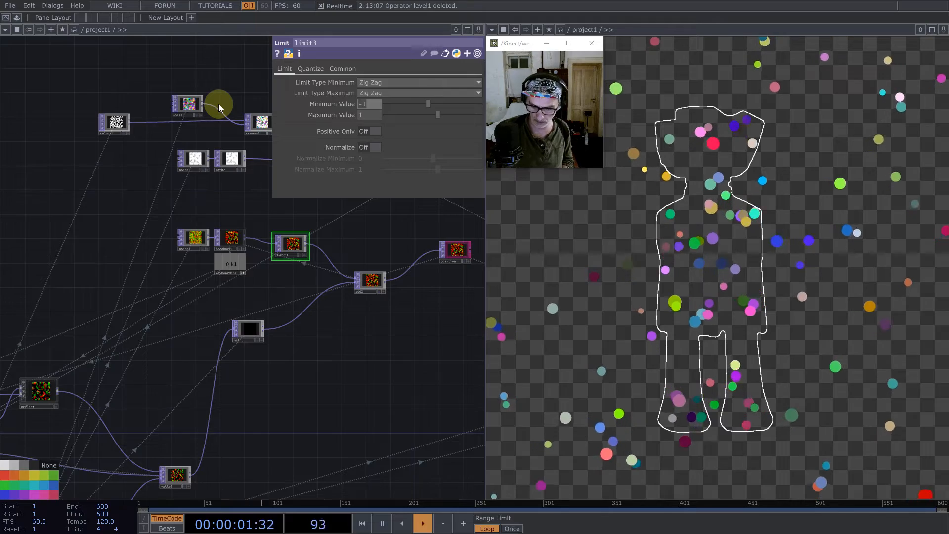
type("0")
key("Return")
key("1")
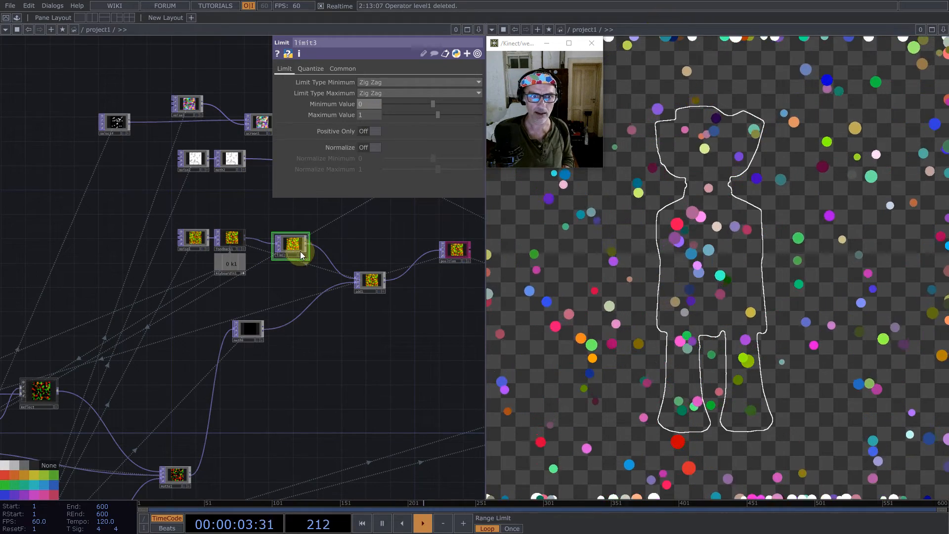
- Switch limit3's minimum and maximum limit types to Loop and restart the particles
left_click(381, 83)
left_click(378, 113)
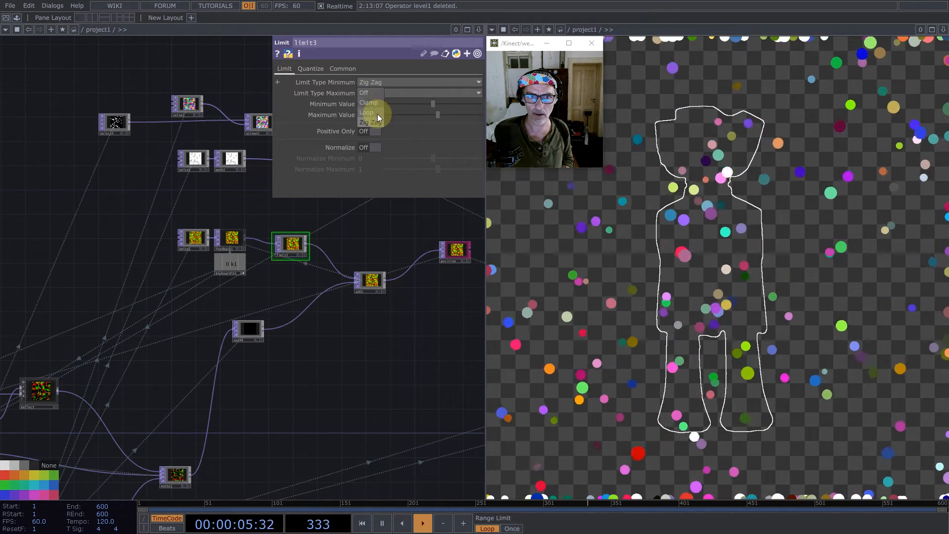
left_click(383, 92)
left_click(375, 123)
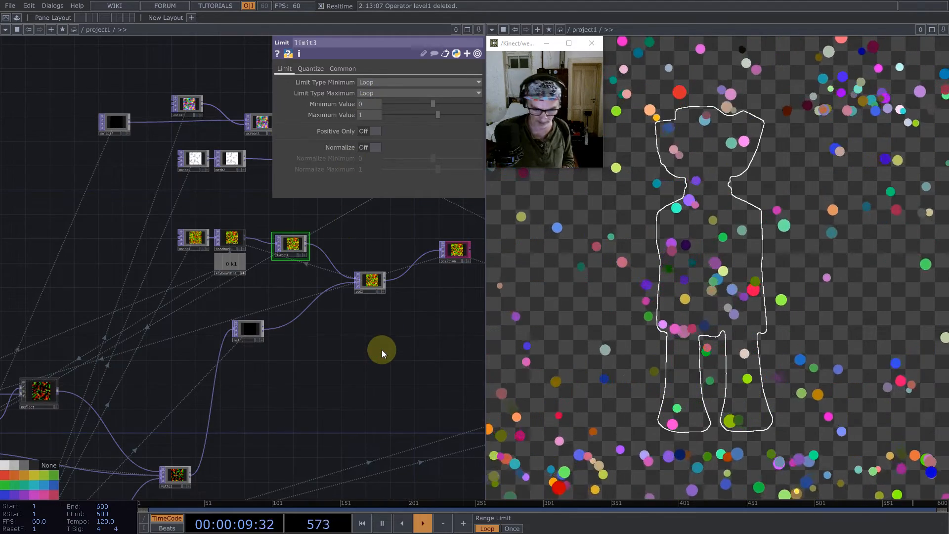
key("1")
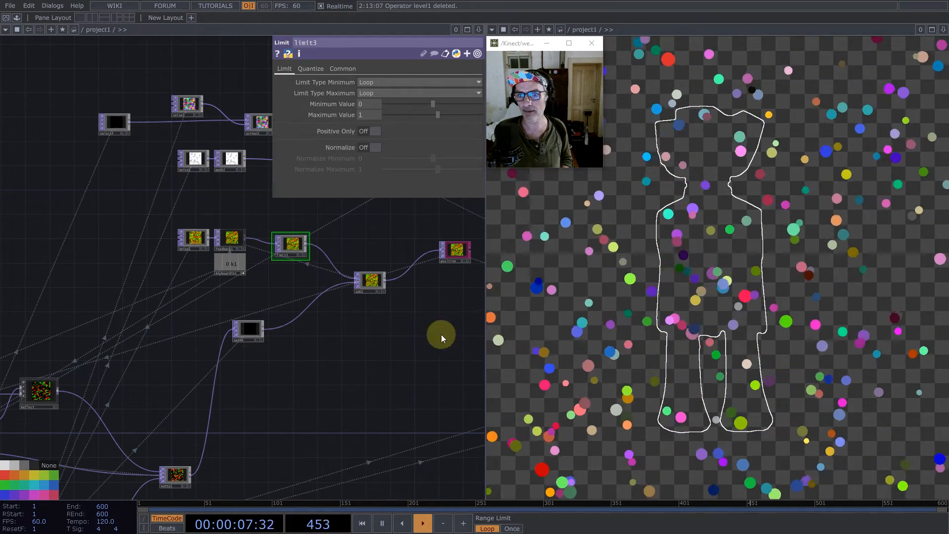
- Delete limit3 from between feedback1 and add1 and restart the particles
left_click_drag(296, 245, 307, 239)
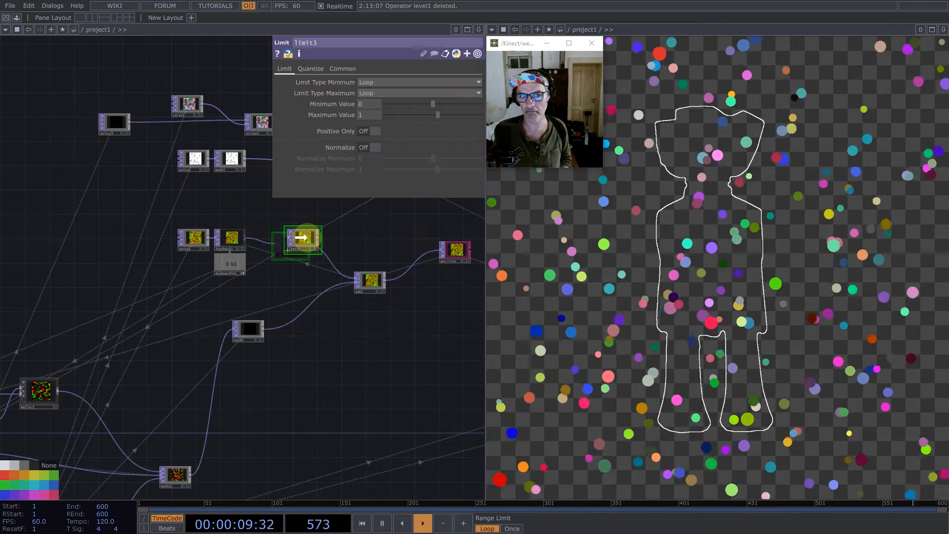
key("BackSpace")
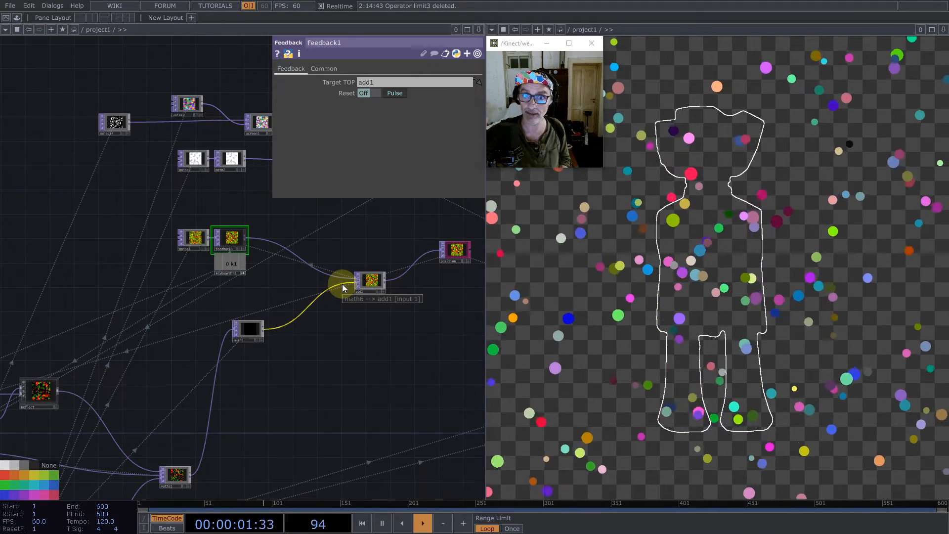
key("1")
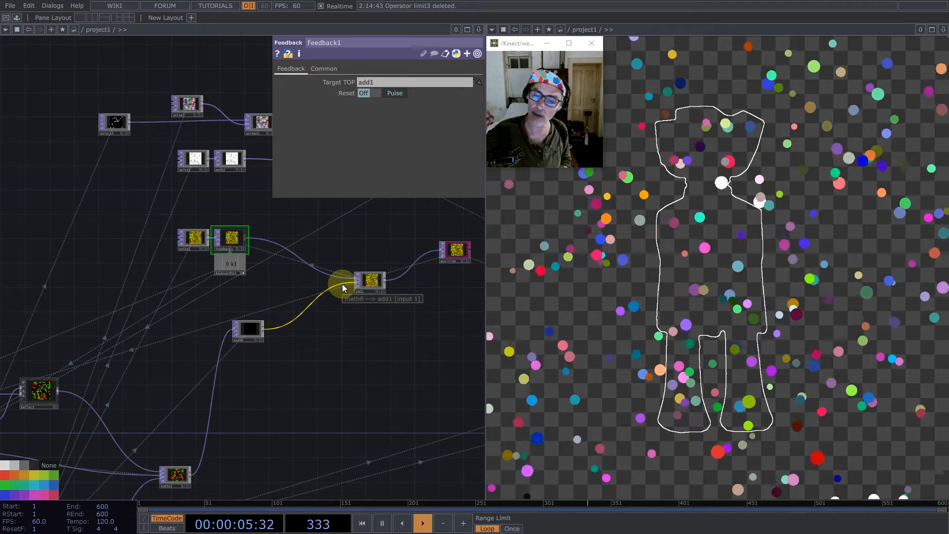
- Examine the distance and normals outputs at the end of the SDF network
scroll(307, 307, "down", 8)
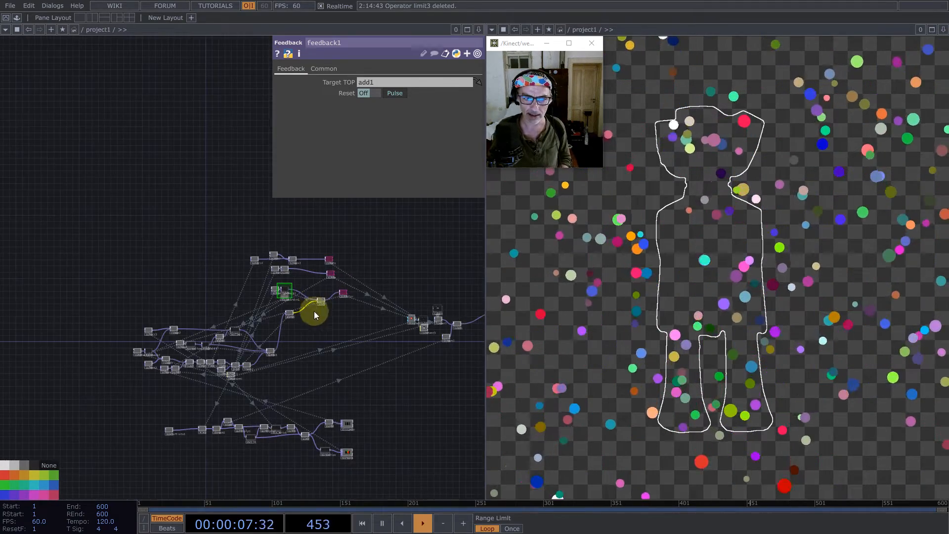
scroll(352, 445, "up", 8)
left_click_drag(405, 386, 420, 286)
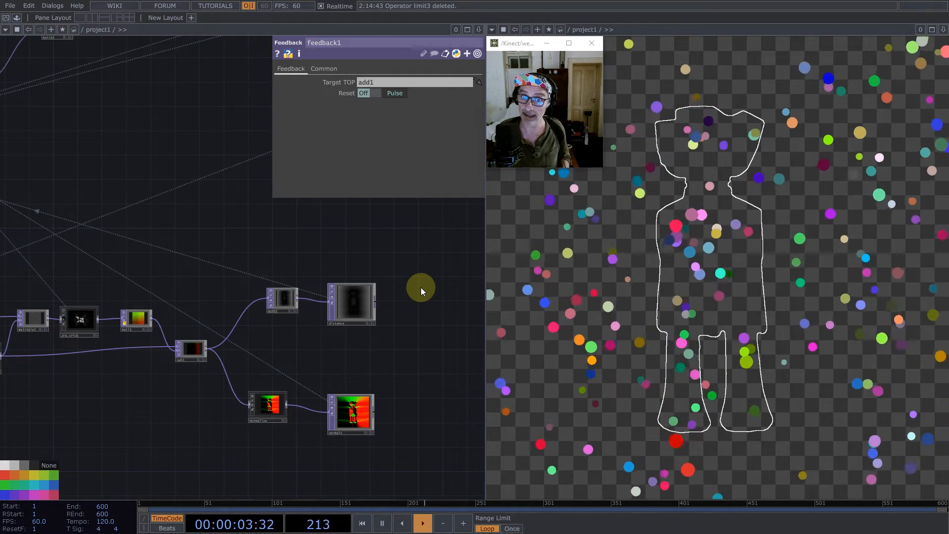
- Inspect the normals output up close, comparing the directions inside and outside the silhouette
scroll(352, 413, "up", 5)
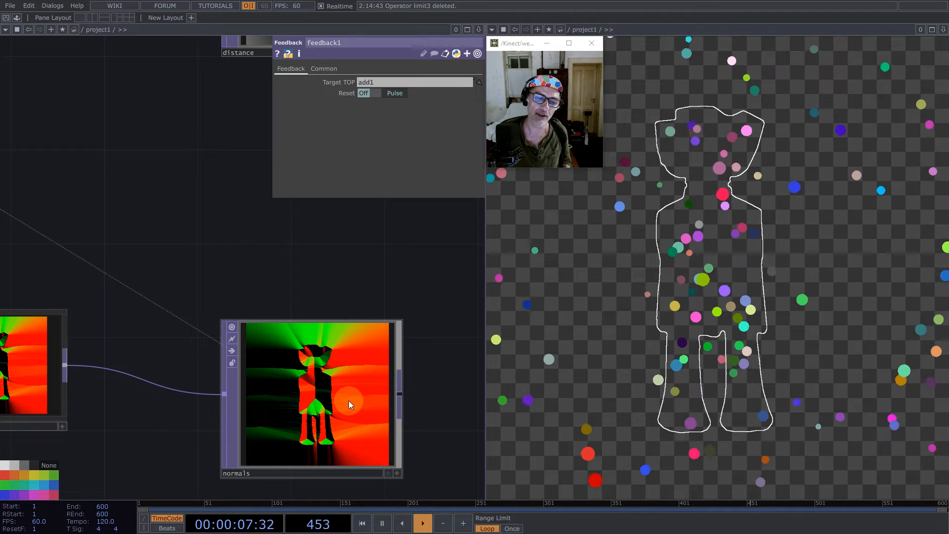
scroll(340, 397, "up", 5)
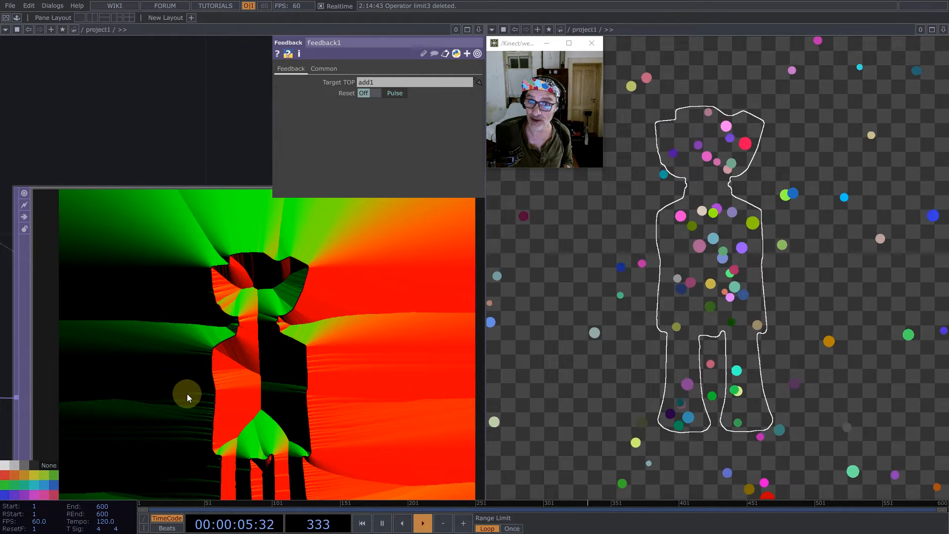
scroll(187, 394, "down", 5)
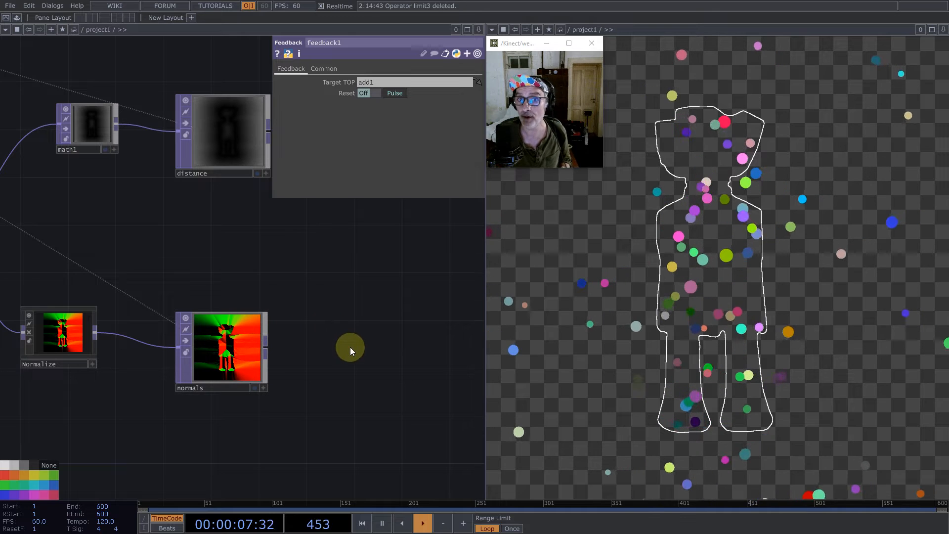
left_click_drag(362, 340, 416, 306)
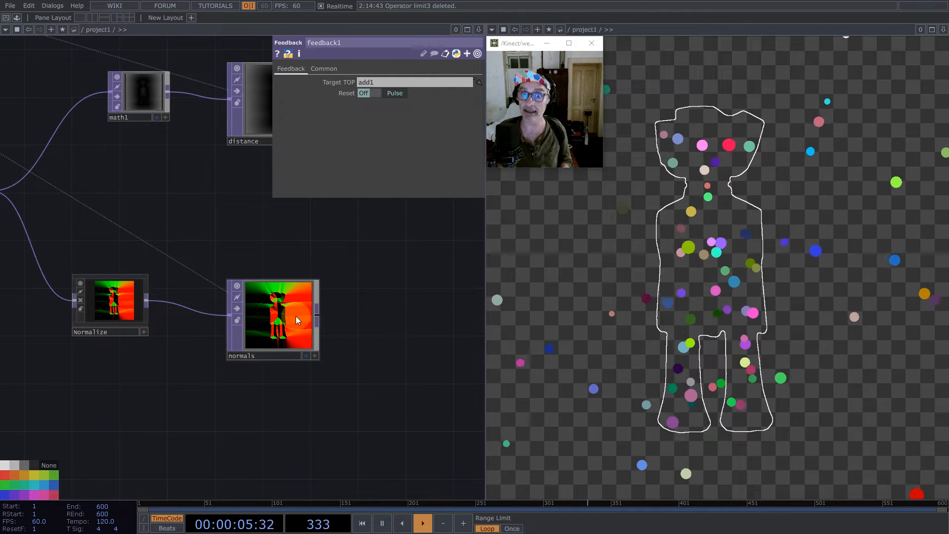
scroll(331, 339, "down", 6)
left_click_drag(349, 343, 330, 339)
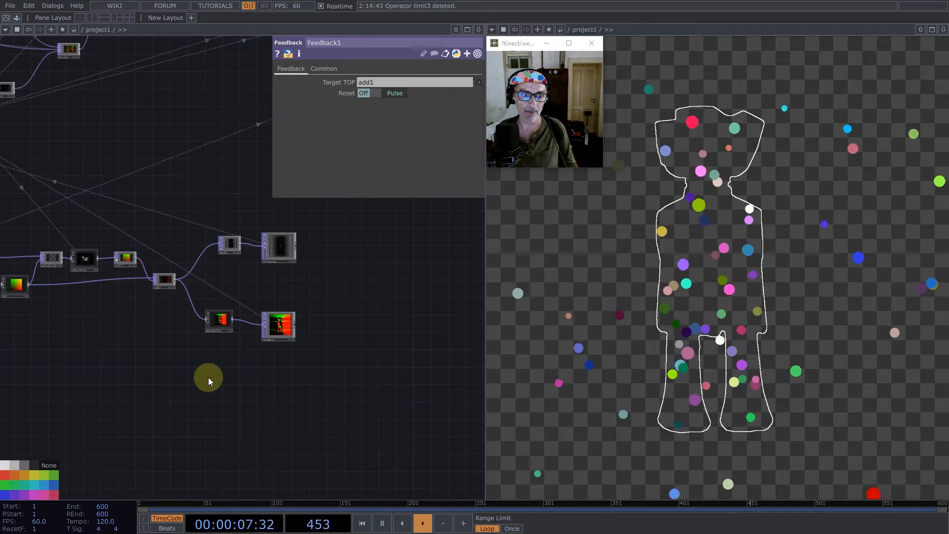
- Add a Select TOP below the SDF network that references thresh1
left_click_drag(209, 379, 362, 355)
key("Tab")
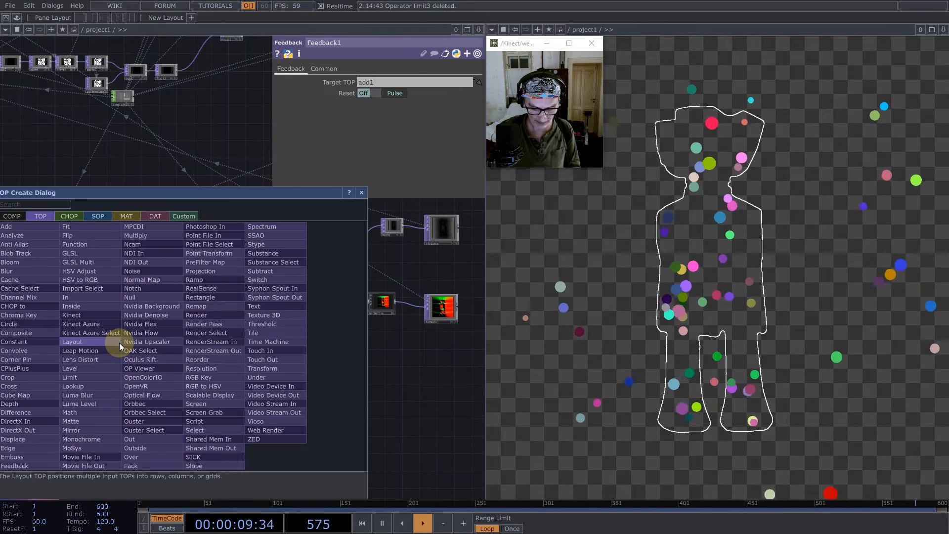
type("se")
left_click(205, 431)
left_click(154, 337)
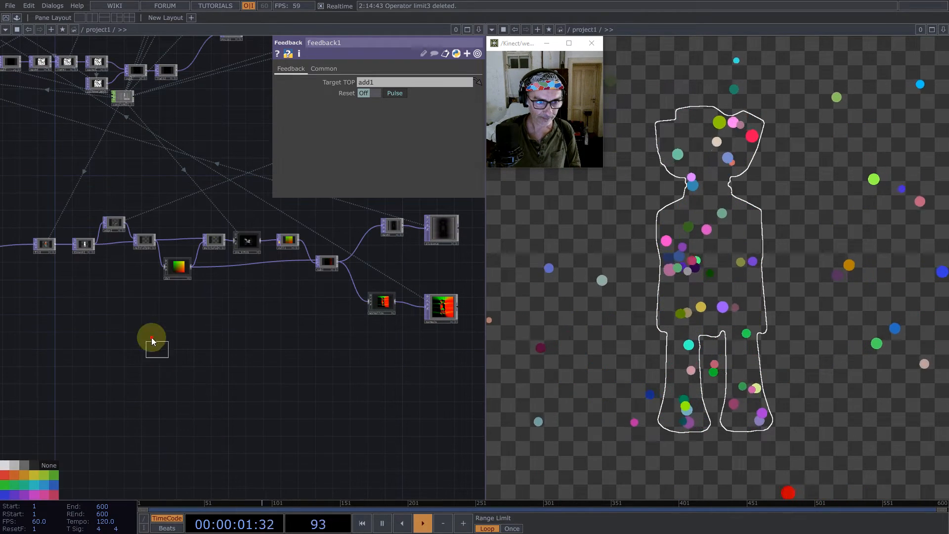
left_click_drag(345, 93, 384, 82)
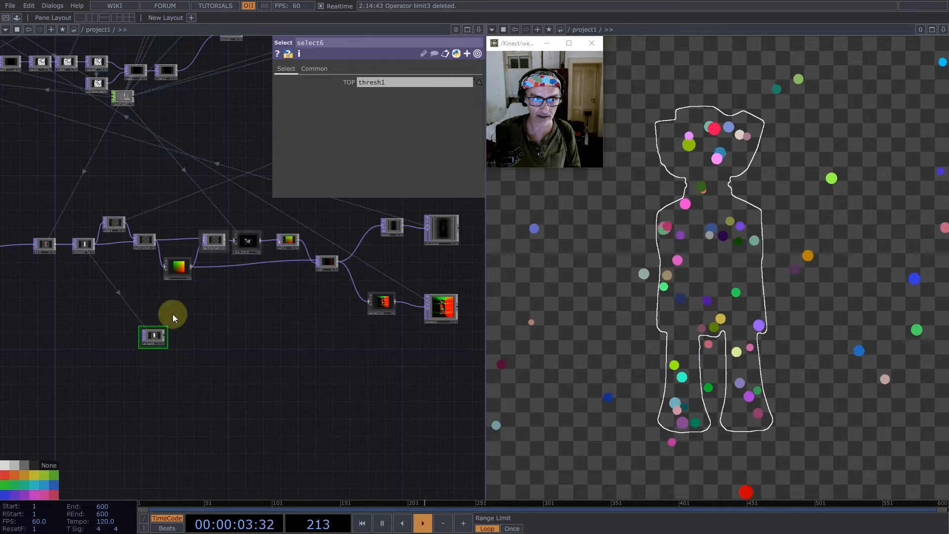
scroll(346, 324, "up", 5)
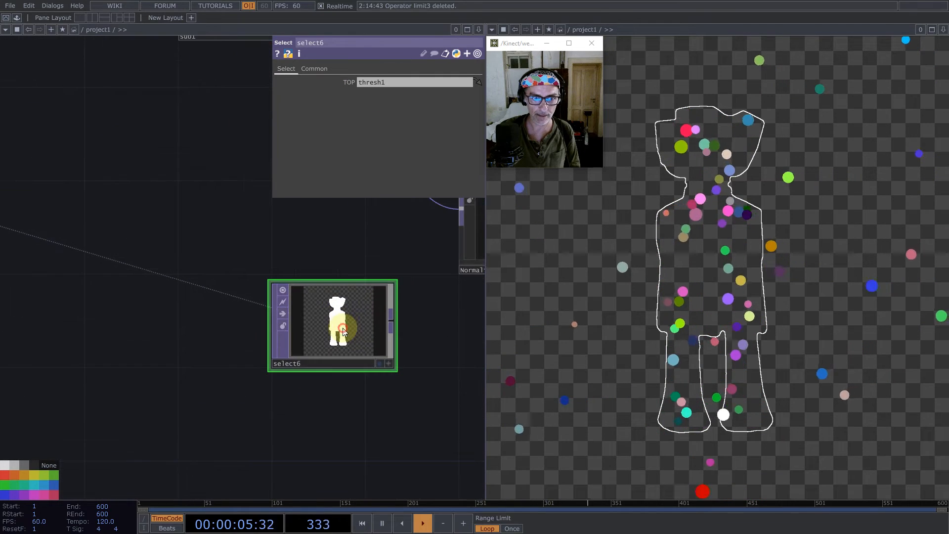
scroll(223, 332, "down", 3)
left_click_drag(272, 335, 202, 379)
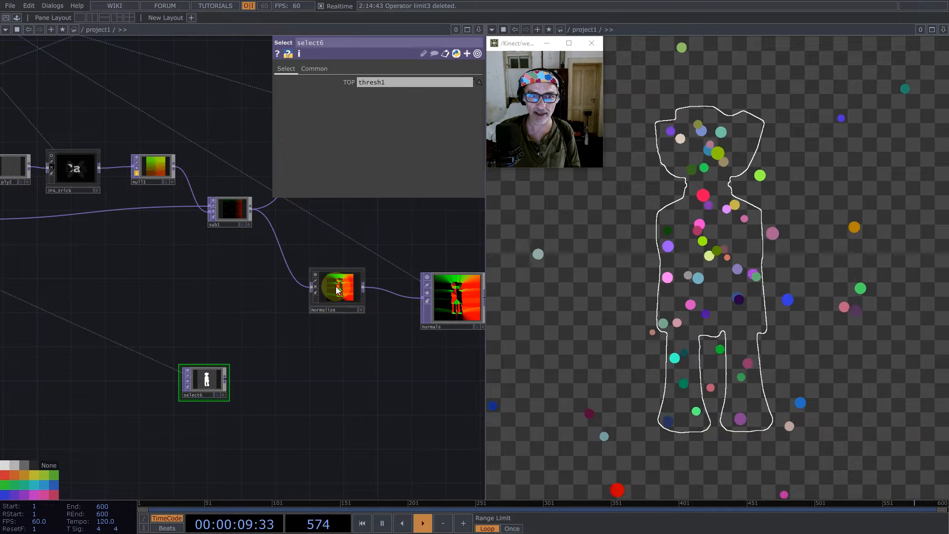
- Append a Math TOP to select6's silhouette output
middle_click(227, 378)
type("math")
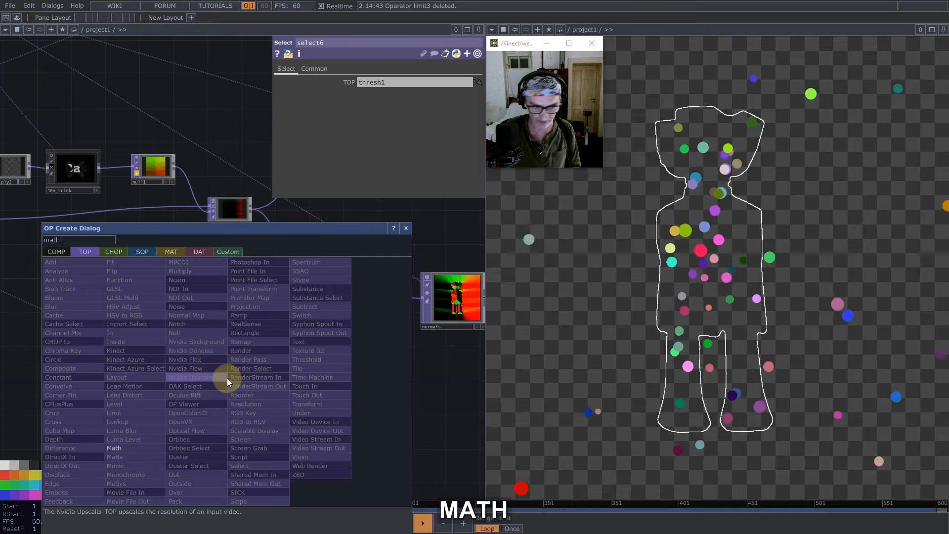
left_click(118, 447)
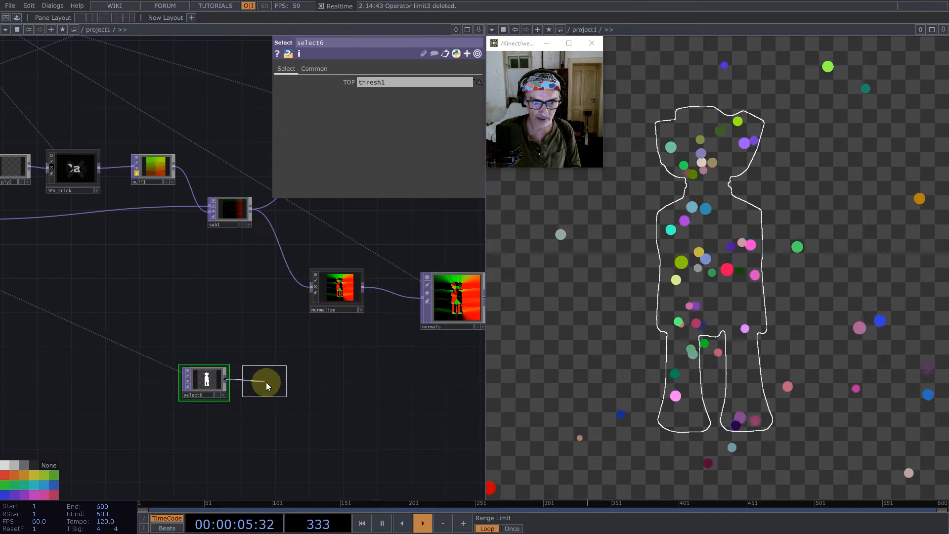
left_click(266, 382)
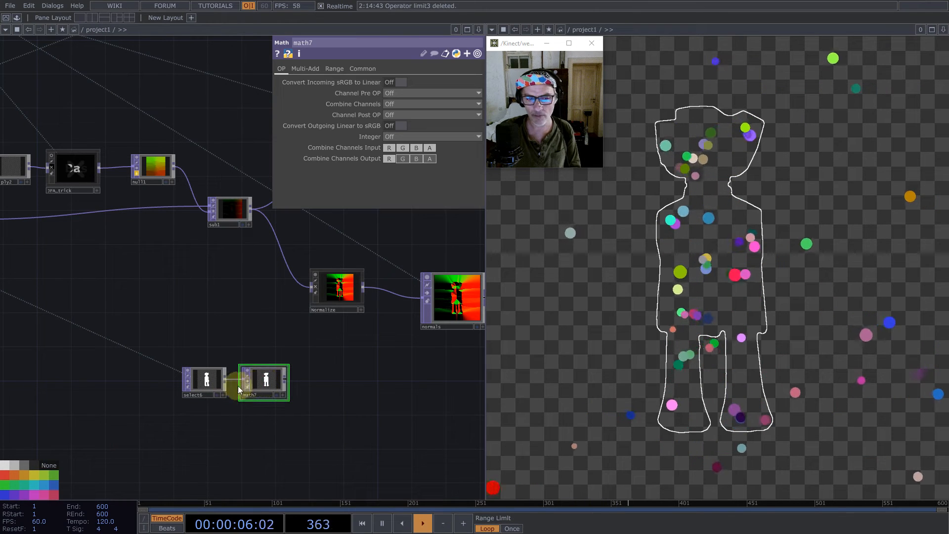
- Set math7's To Range to -1 and 0
left_click(335, 70)
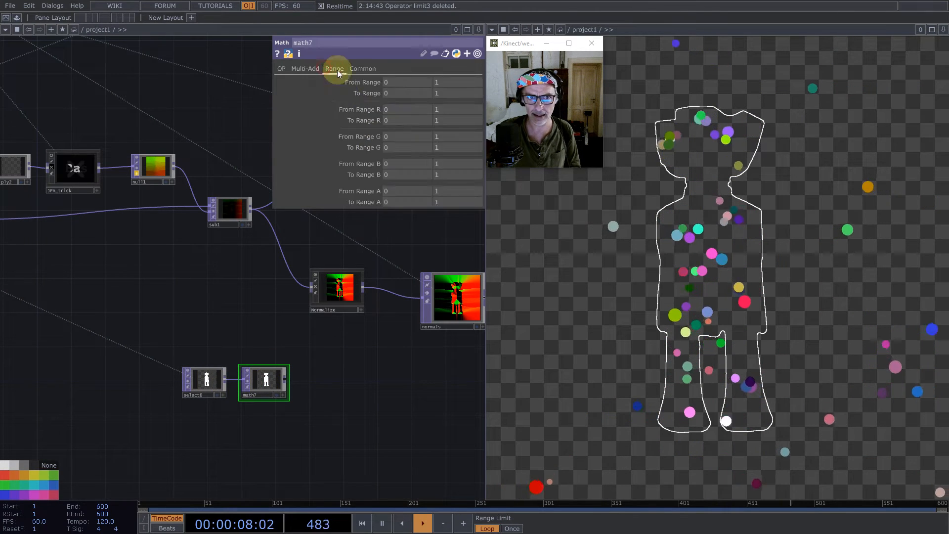
left_click(437, 94)
type("0")
key("Return")
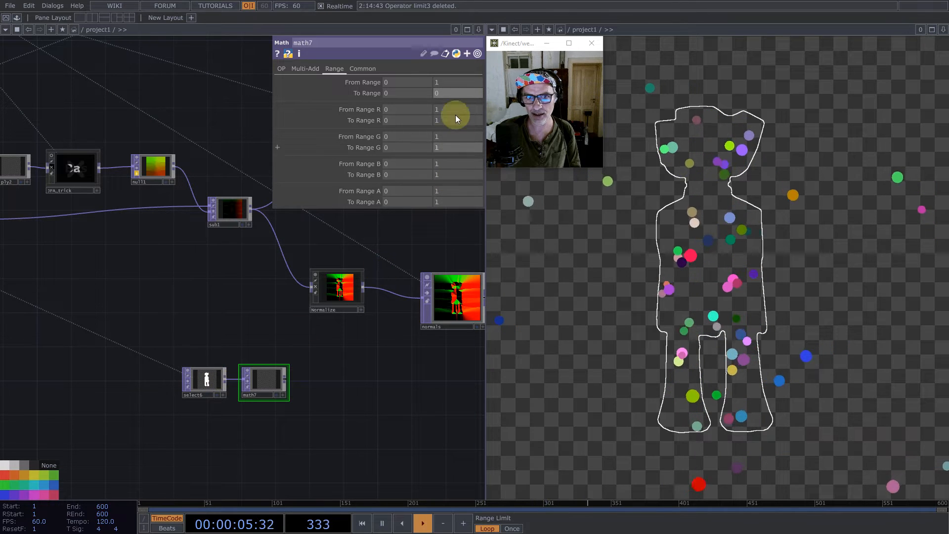
type("-1")
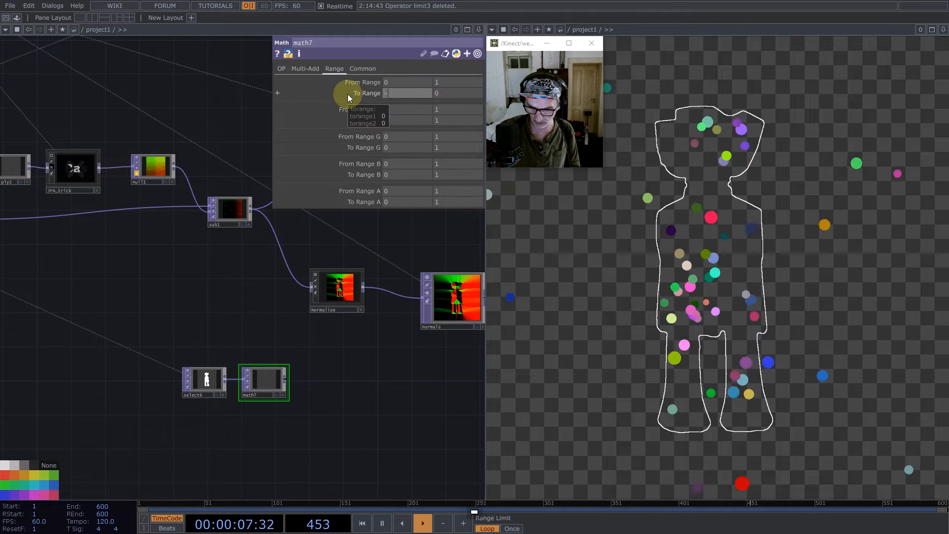
key("Return")
- Add a Multiply TOP combining math7 with the Normalize output, and exclude alpha from its channel mask
middle_click(284, 377)
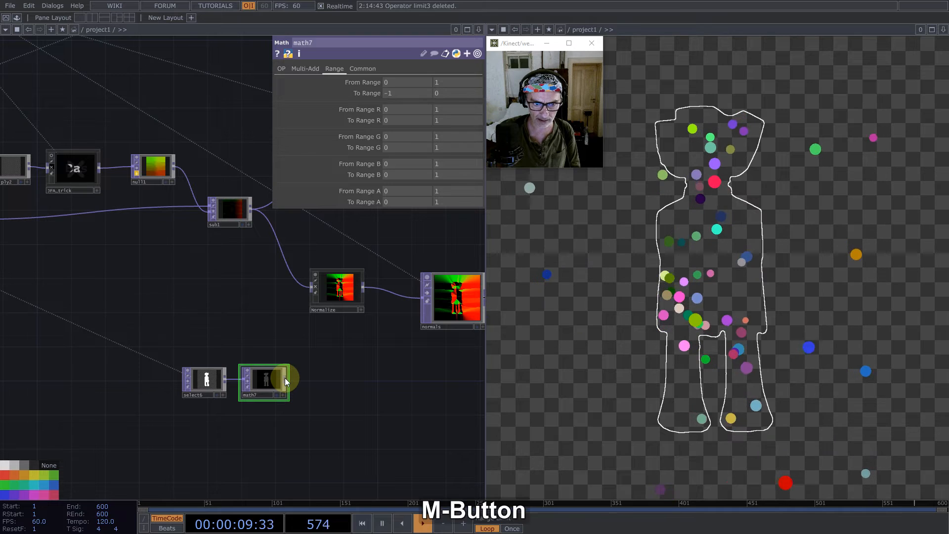
left_click(241, 277)
left_click(400, 360)
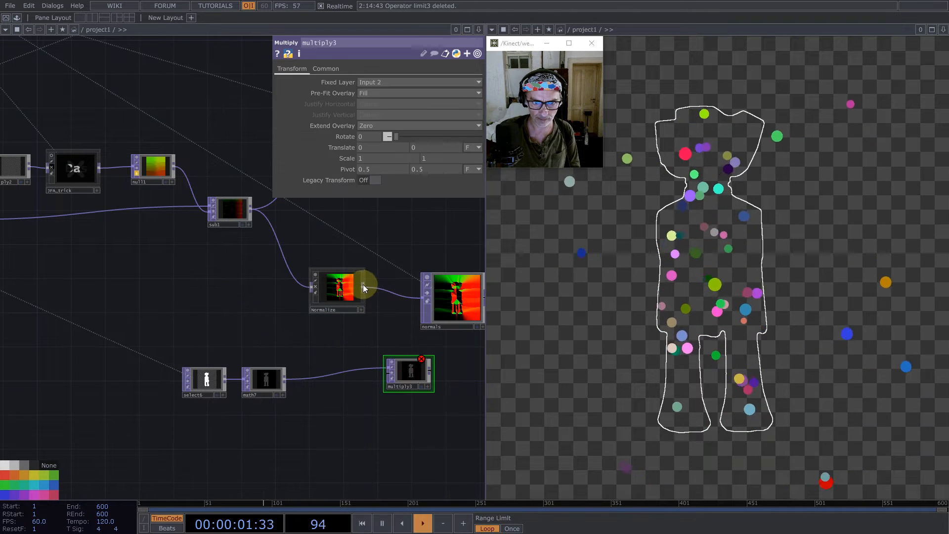
left_click_drag(364, 287, 386, 374)
left_click_drag(399, 405, 284, 390)
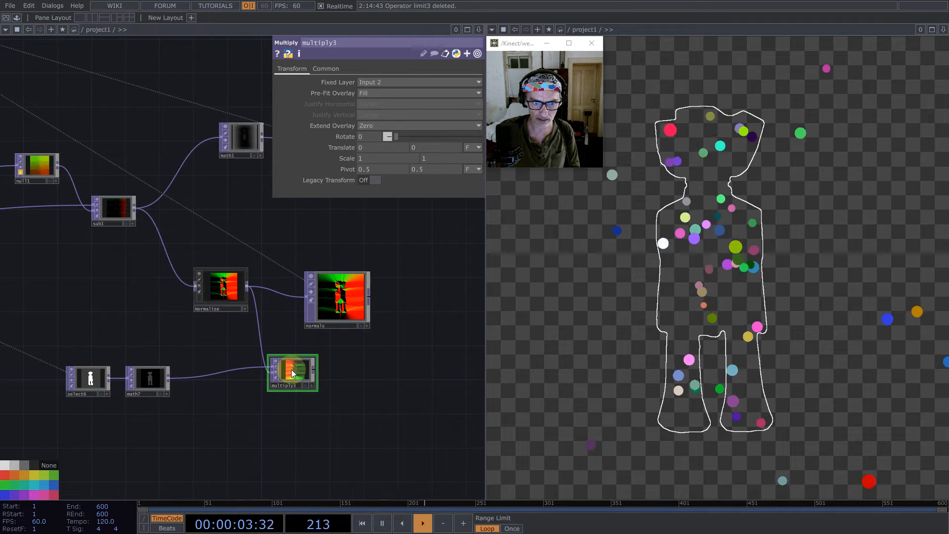
left_click(327, 69)
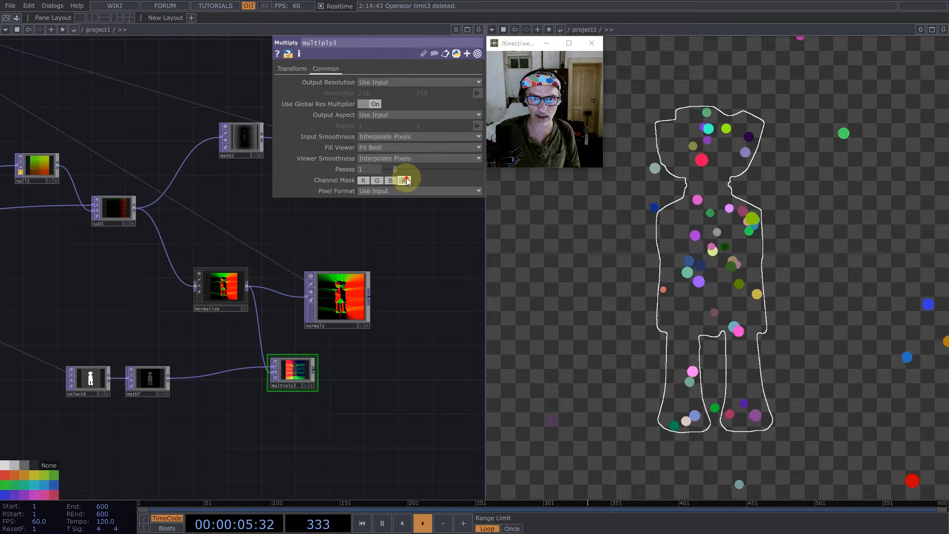
- Append an enlarged Null TOP to multiply3 and name it fall
right_click(315, 370)
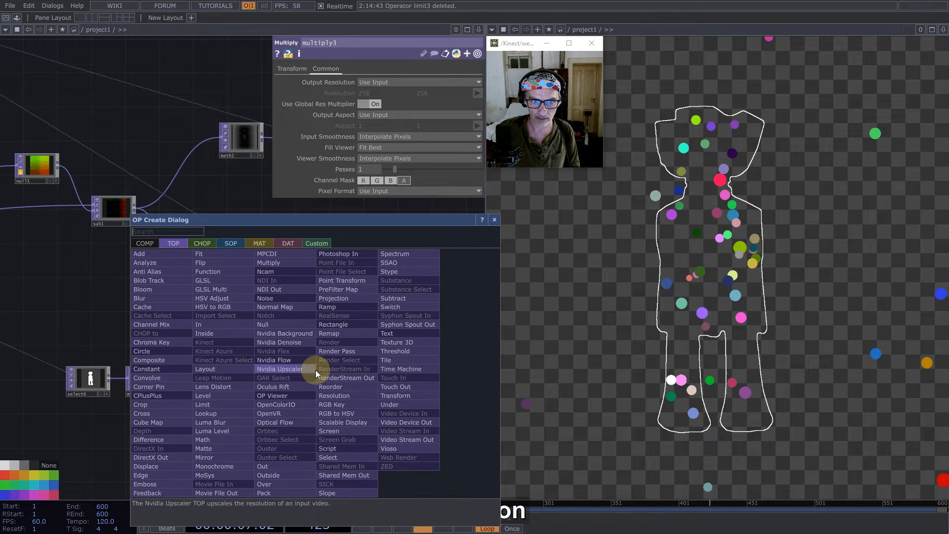
left_click(275, 321)
left_click(401, 396)
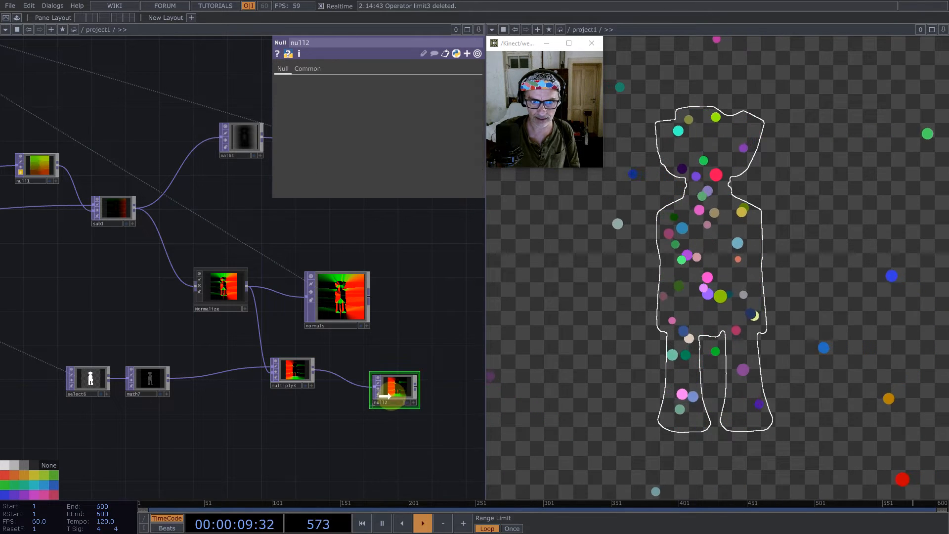
left_click_drag(428, 361, 435, 351)
left_click(388, 410)
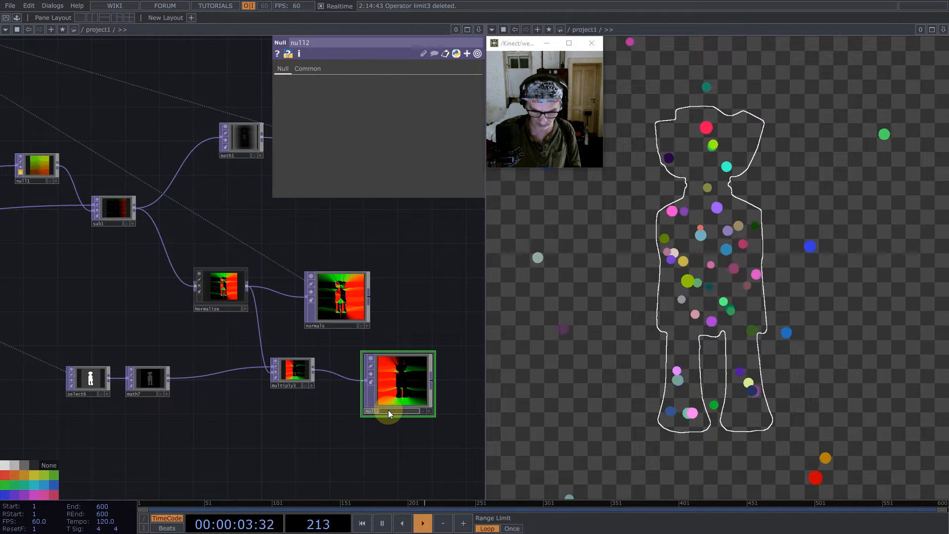
type("fall")
key("Return")
- Duplicate the Select TOP for the normals in the particle network and point the copy to fall
scroll(380, 395, "down", 5)
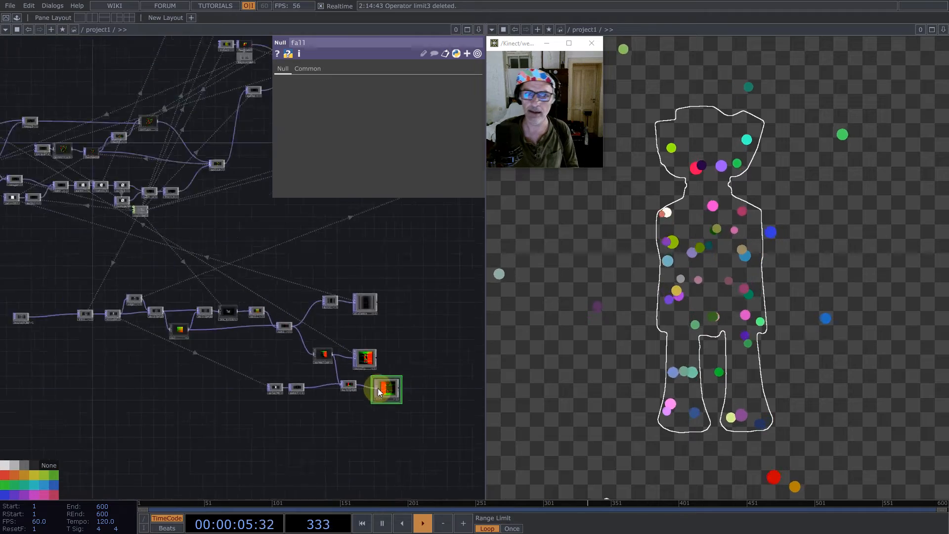
scroll(100, 286, "up", 5)
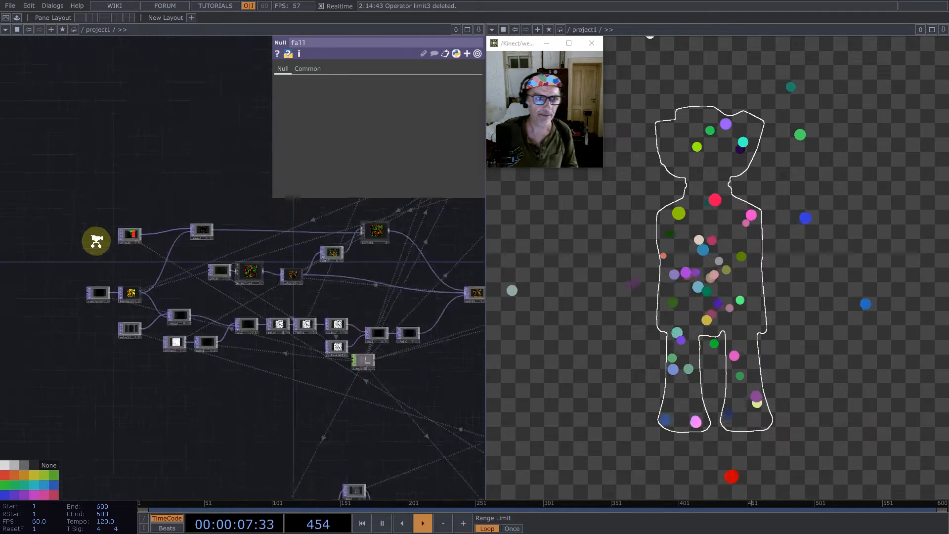
key("ctrl+v")
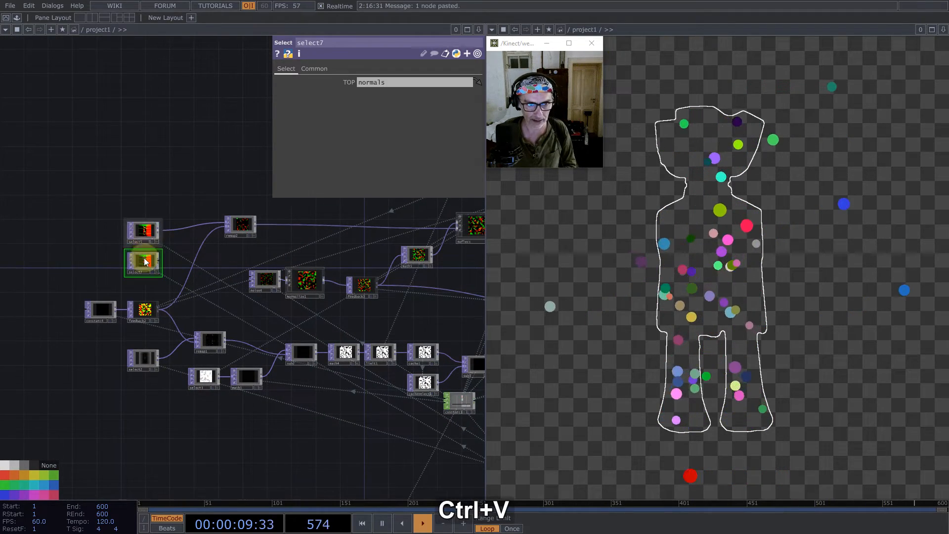
left_click(164, 161)
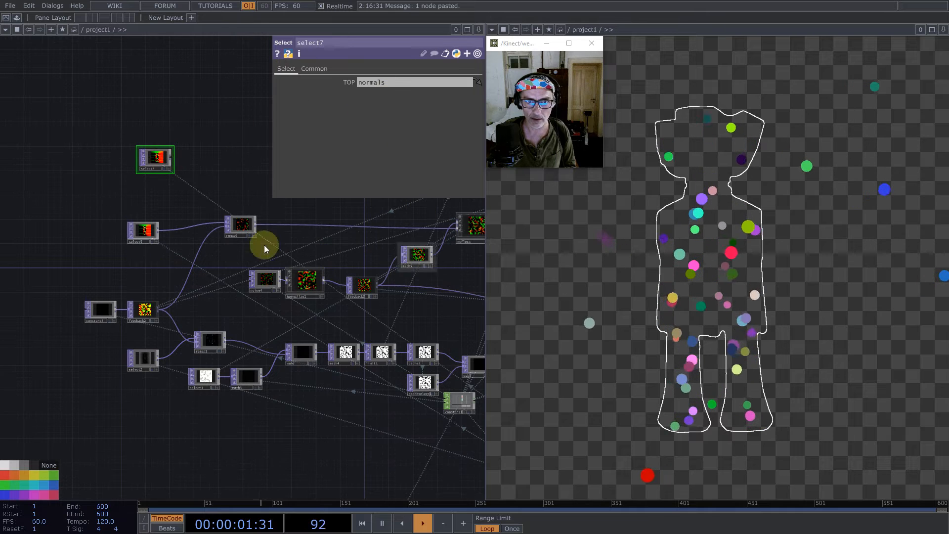
type("fall")
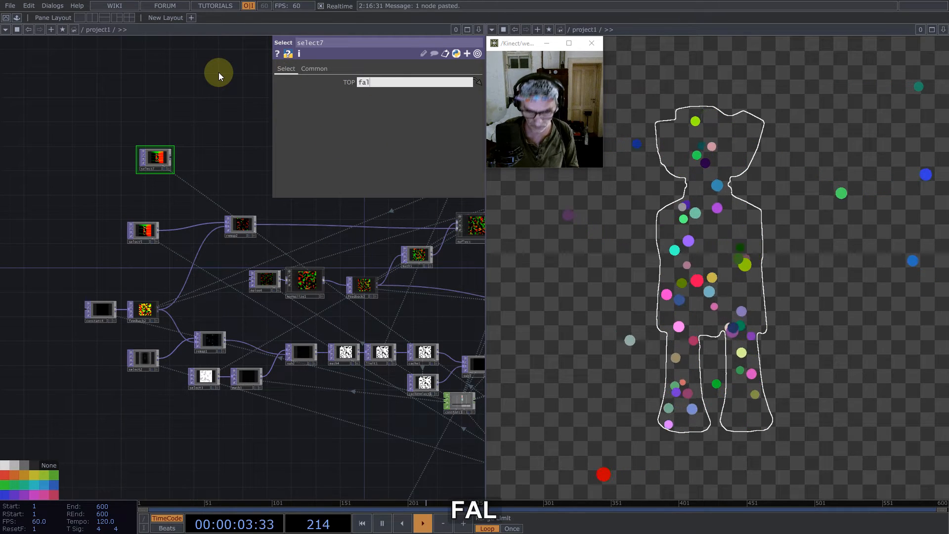
key("Return")
- Duplicate remap2, feed the copy from select7, and place it above the reflection chain
left_click(245, 228)
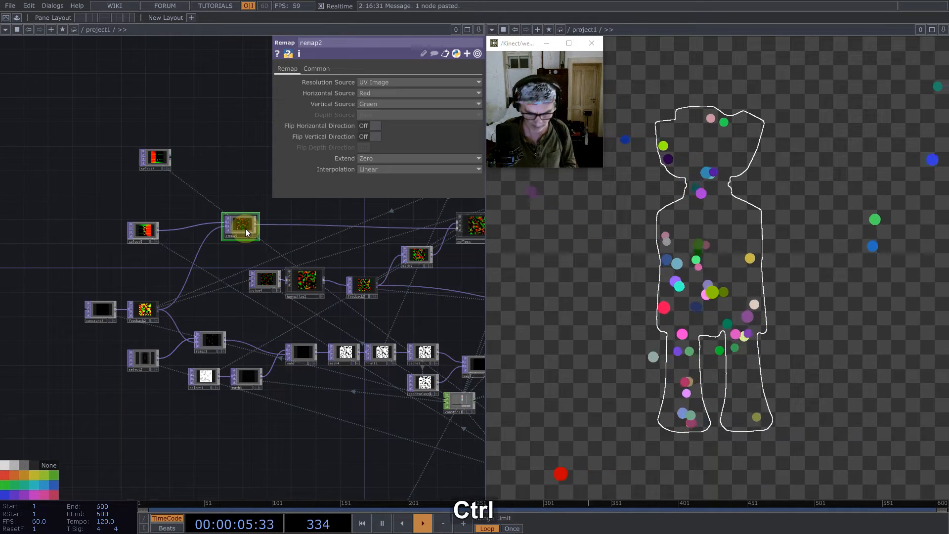
key("ctrl+c")
key("ctrl+v")
left_click(245, 248)
left_click_drag(255, 181, 260, 180)
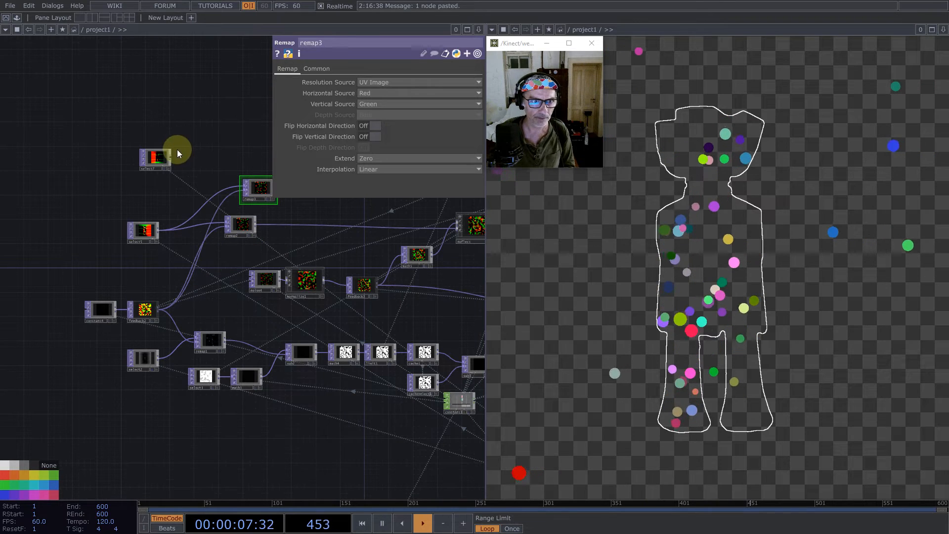
left_click_drag(272, 218, 38, 271)
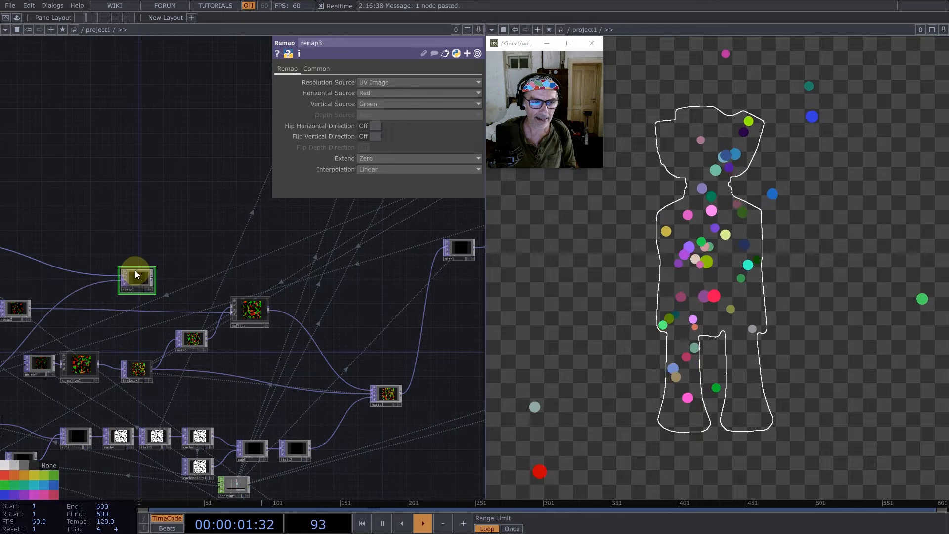
left_click_drag(134, 287, 299, 178)
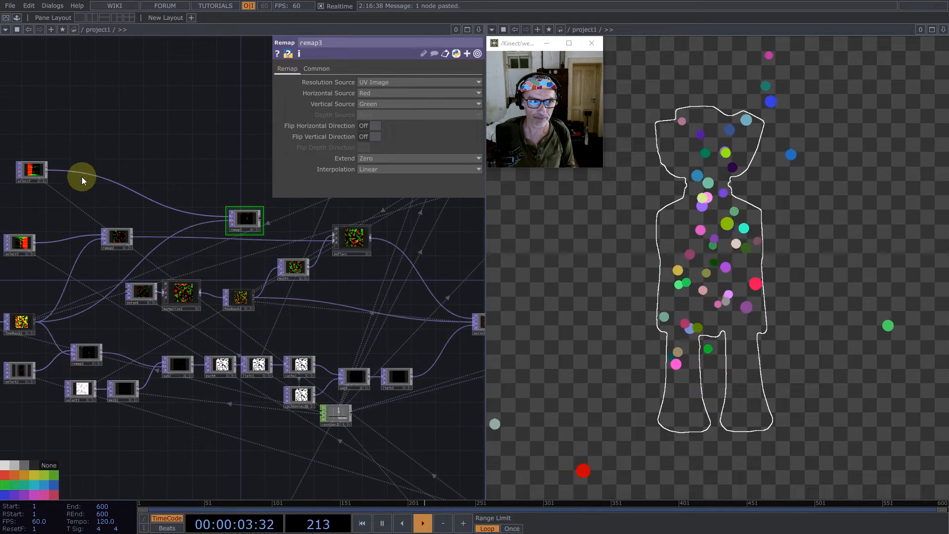
- Insert an Add TOP that combines remap3 with the direction feedback wire below the reflect node, and restart the particles
right_click(264, 220)
left_click(114, 108)
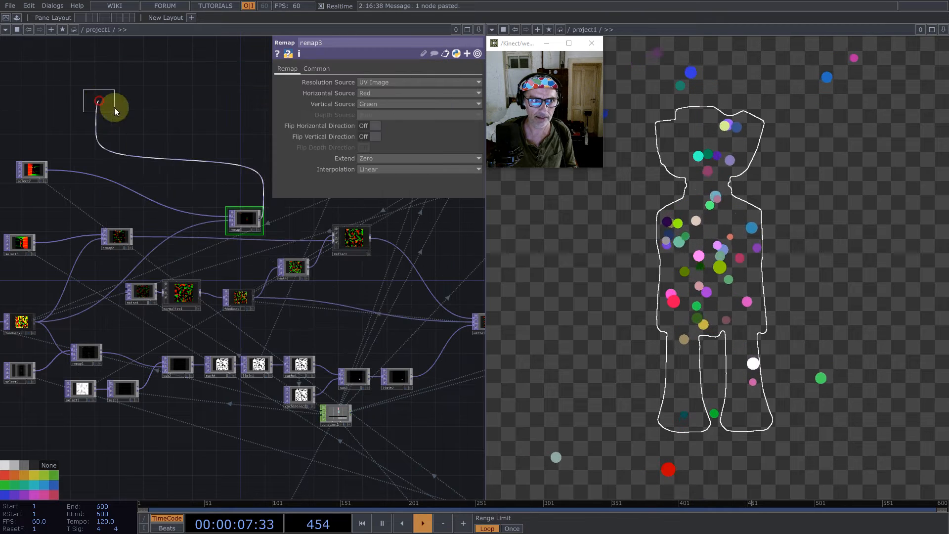
left_click_drag(254, 298, 359, 292)
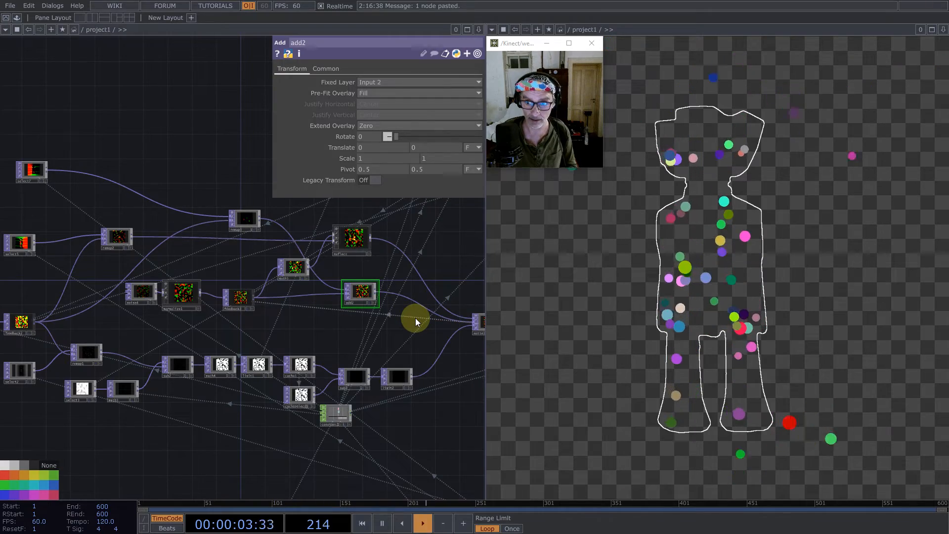
key("1")
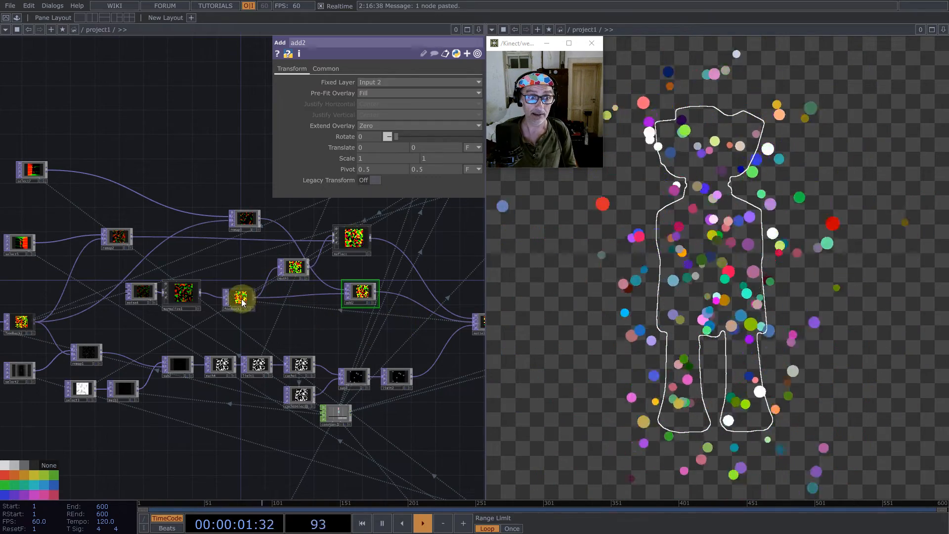
- Duplicate the Normalize component and insert the copy after add2 in the direction chain
left_click_drag(200, 263, 162, 264)
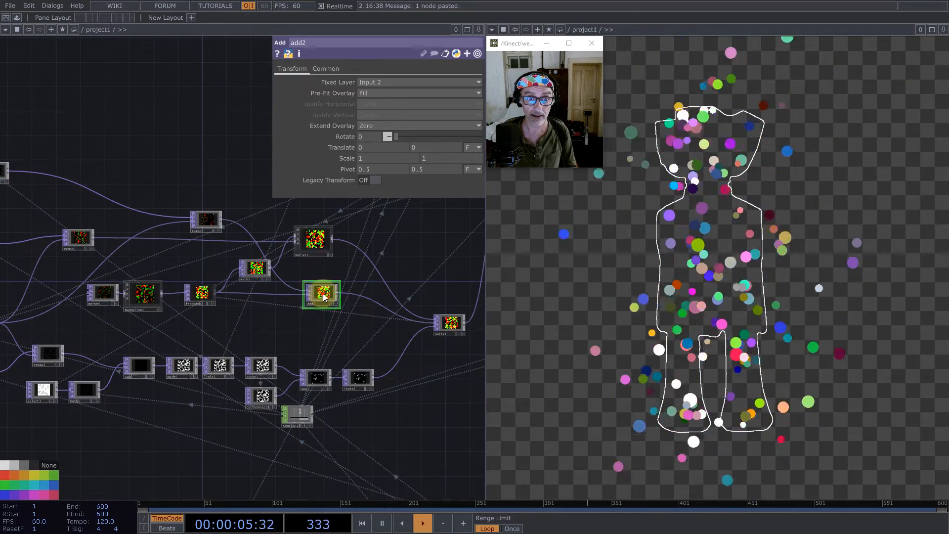
left_click(144, 295)
key("ctrl+v")
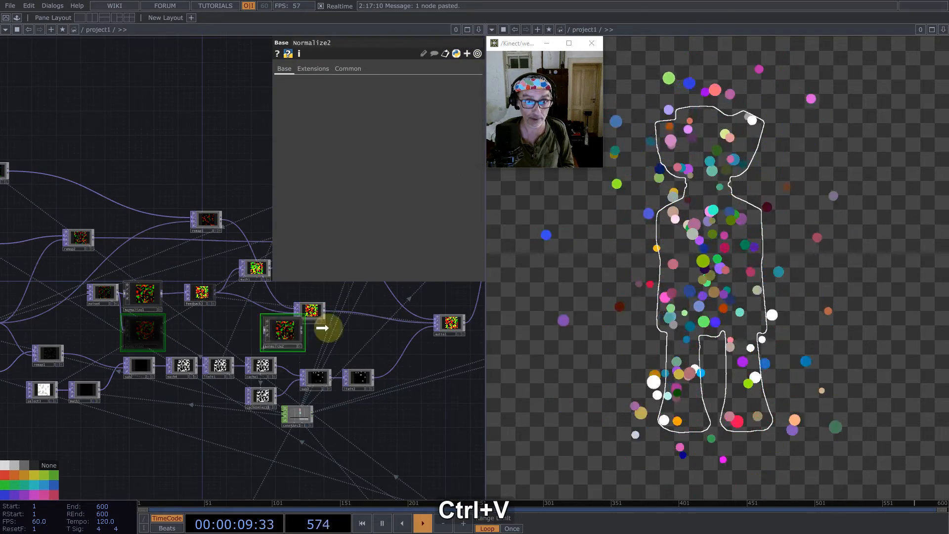
left_click(339, 317)
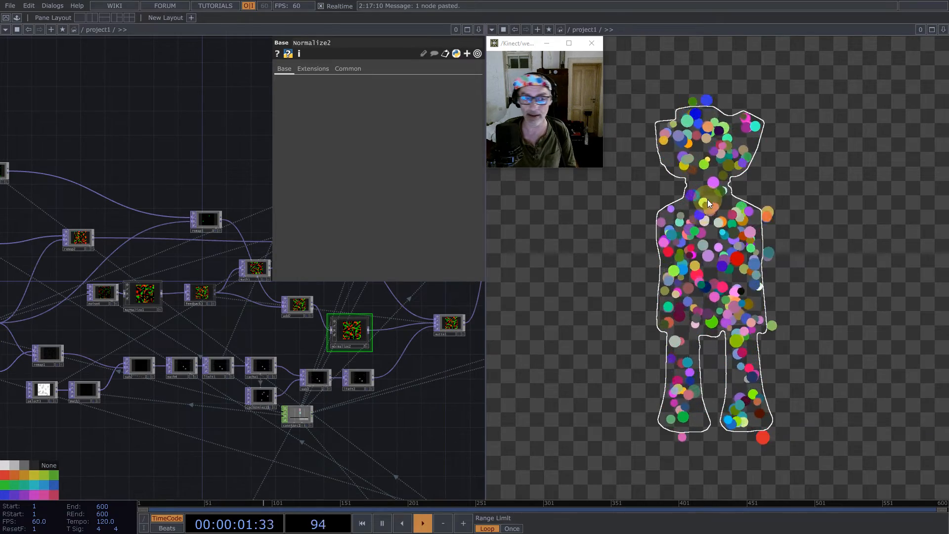
- Add a Multiply TOP that combines the silhouette mask select with math1, and feed its result into the distance Null
scroll(387, 403, "down", 5)
left_click_drag(461, 429, 214, 331)
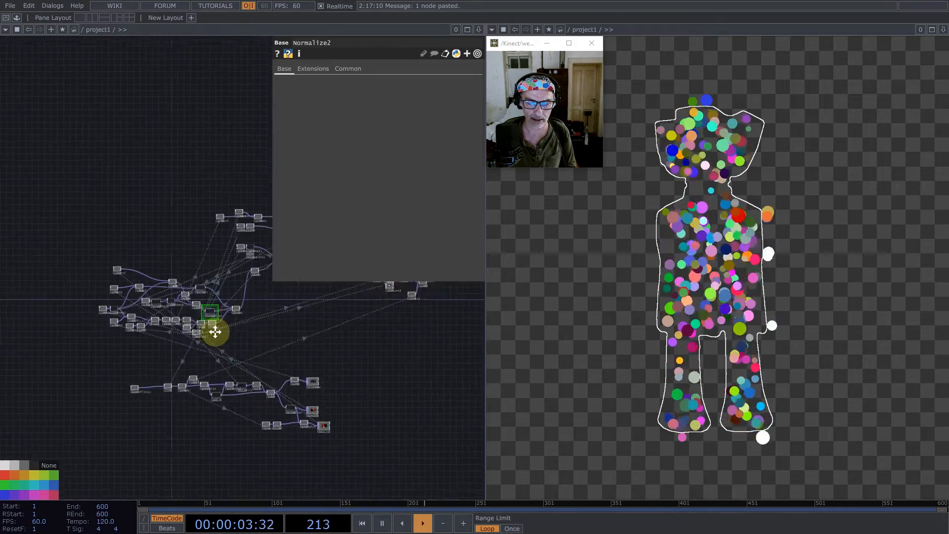
scroll(213, 352, "up", 5)
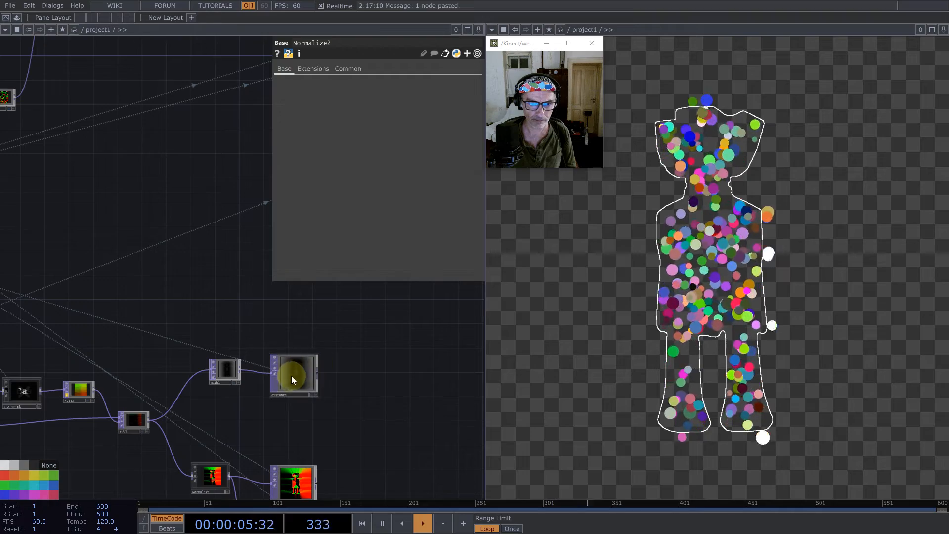
left_click_drag(339, 366, 349, 326)
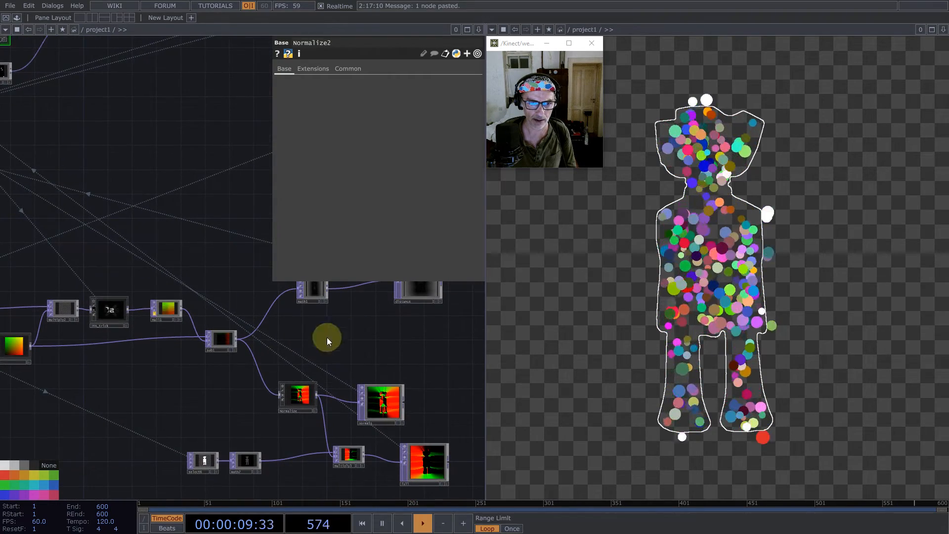
middle_click(218, 459)
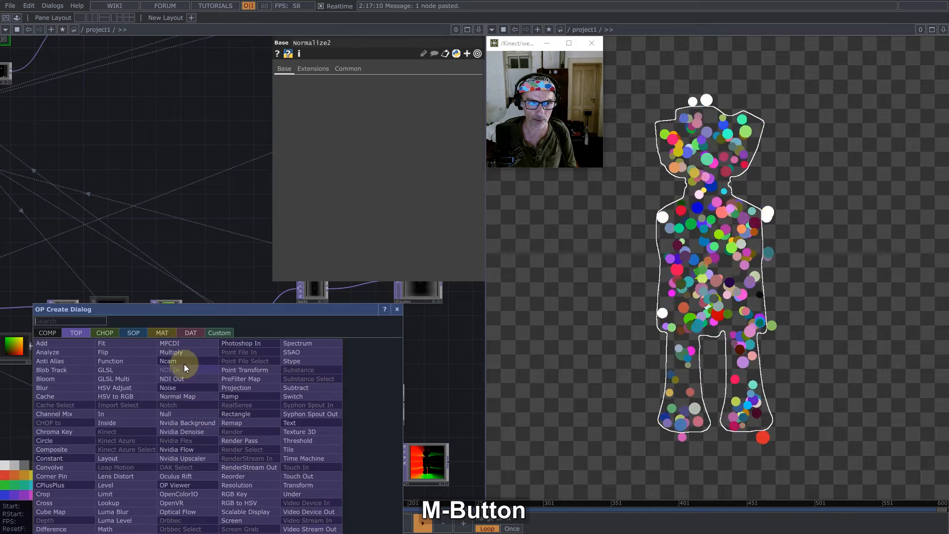
left_click(183, 351)
left_click(351, 332)
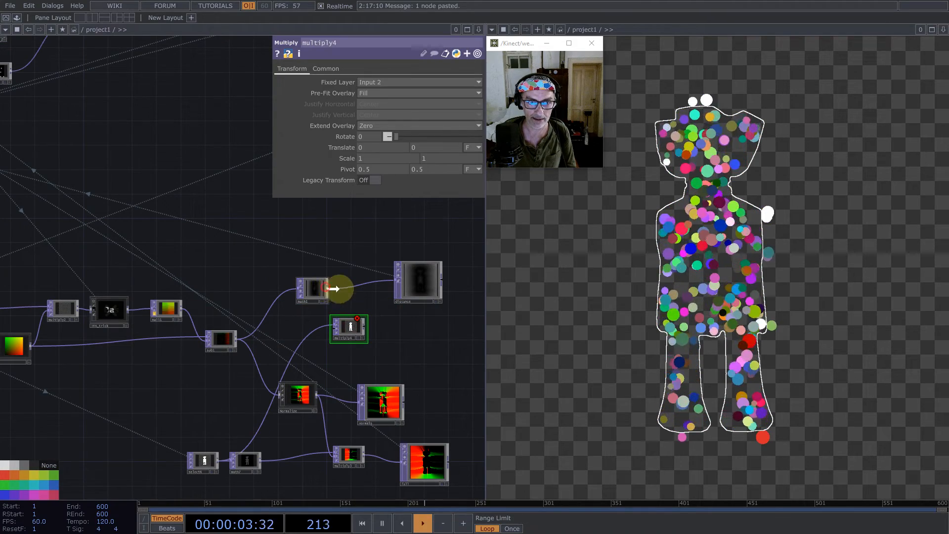
left_click(331, 329)
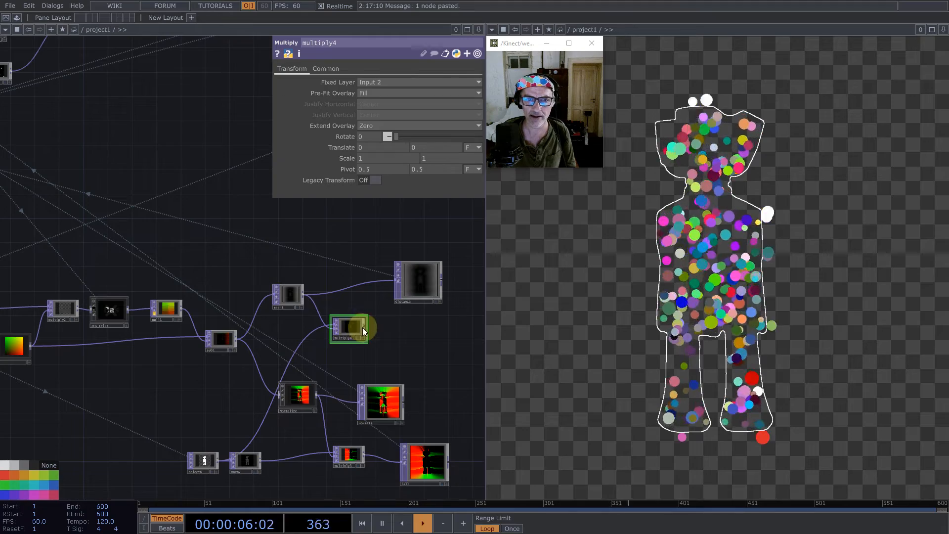
left_click(391, 275)
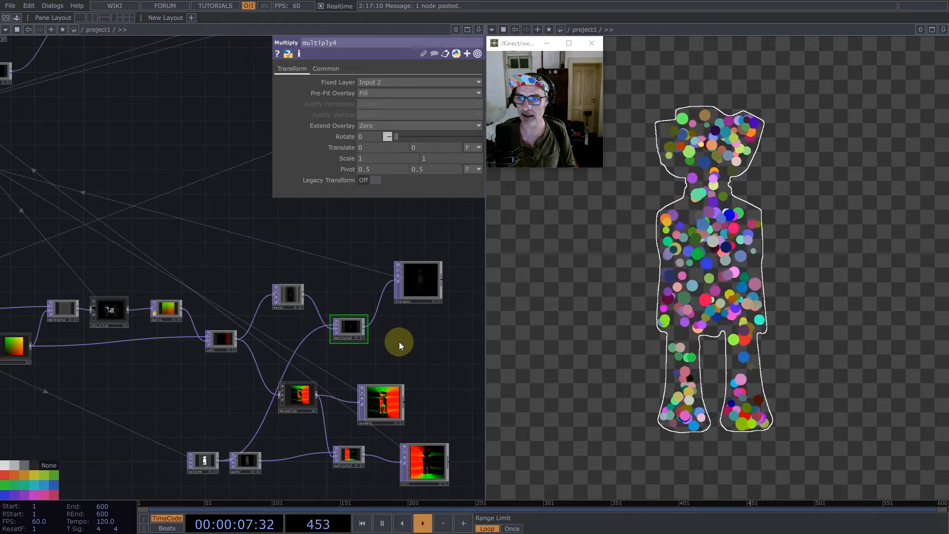
- Point select4 to limit2 in the particle network and restart the particles
scroll(305, 353, "down", 10)
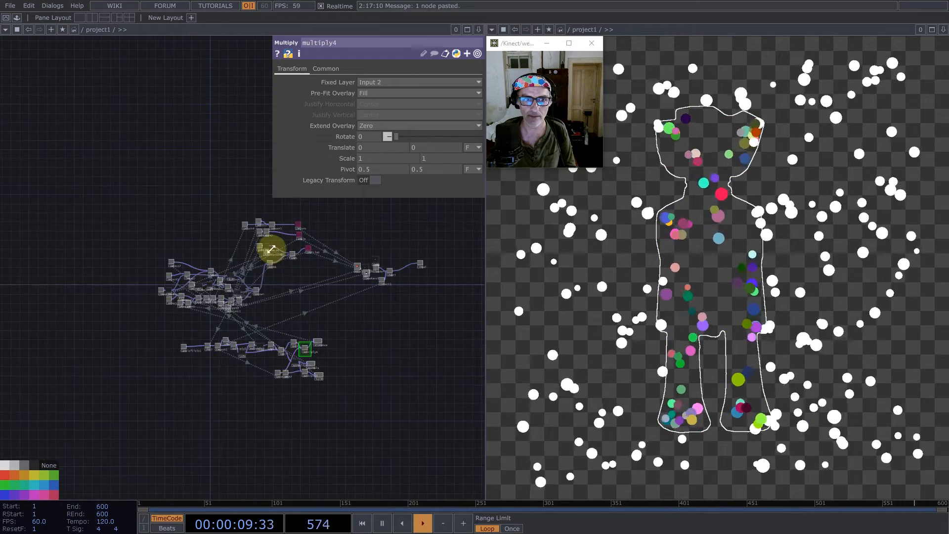
scroll(272, 249, "up", 8)
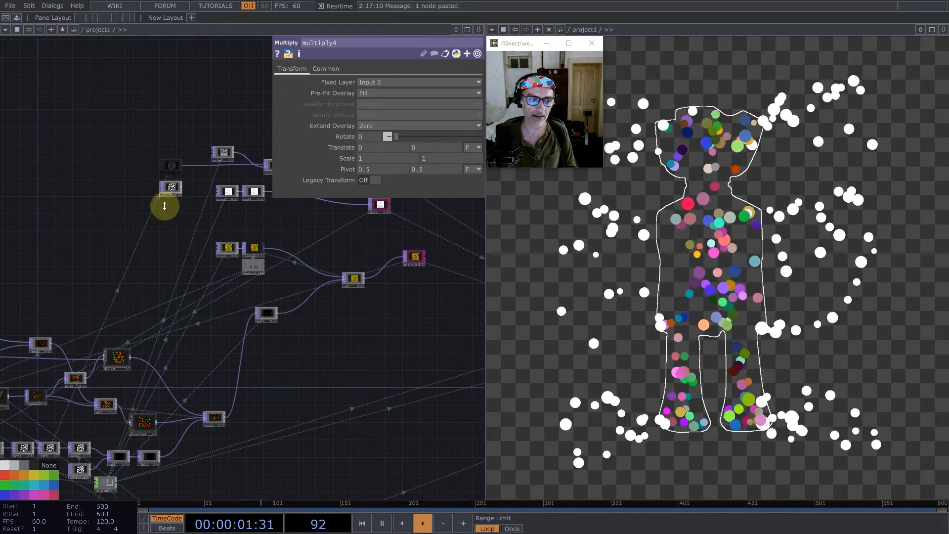
left_click_drag(86, 376, 120, 323)
middle_click_drag(116, 408, 222, 402)
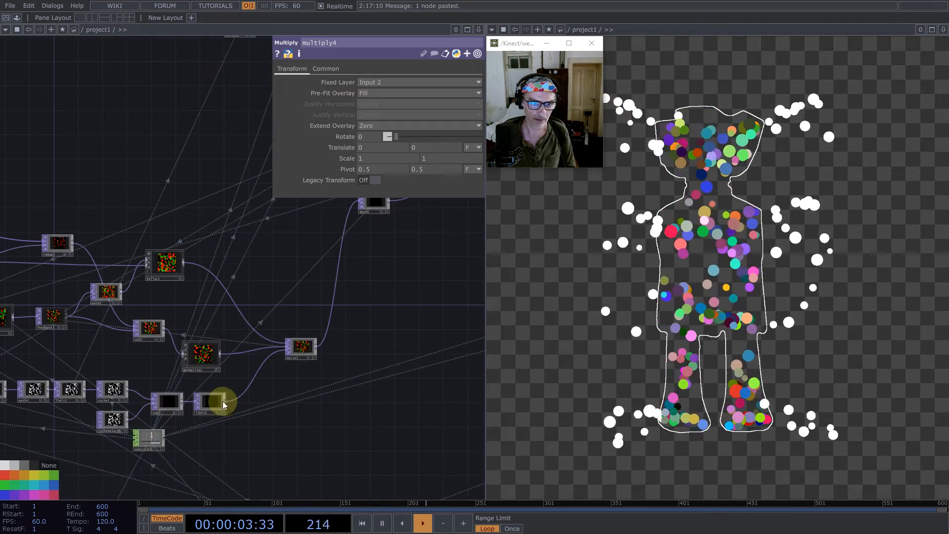
scroll(223, 405, "down", 4)
scroll(123, 413, "up", 8)
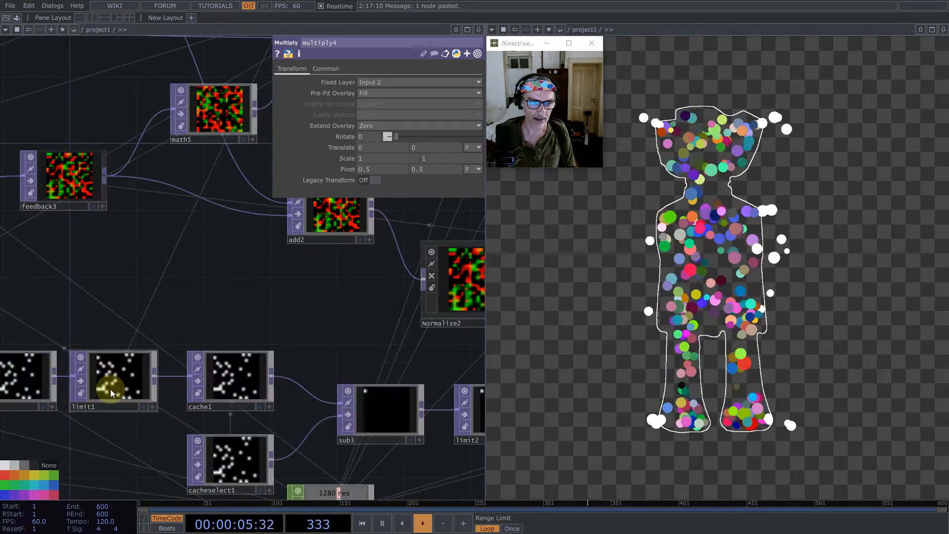
scroll(113, 385, "down", 6)
middle_click_drag(116, 388, 222, 390)
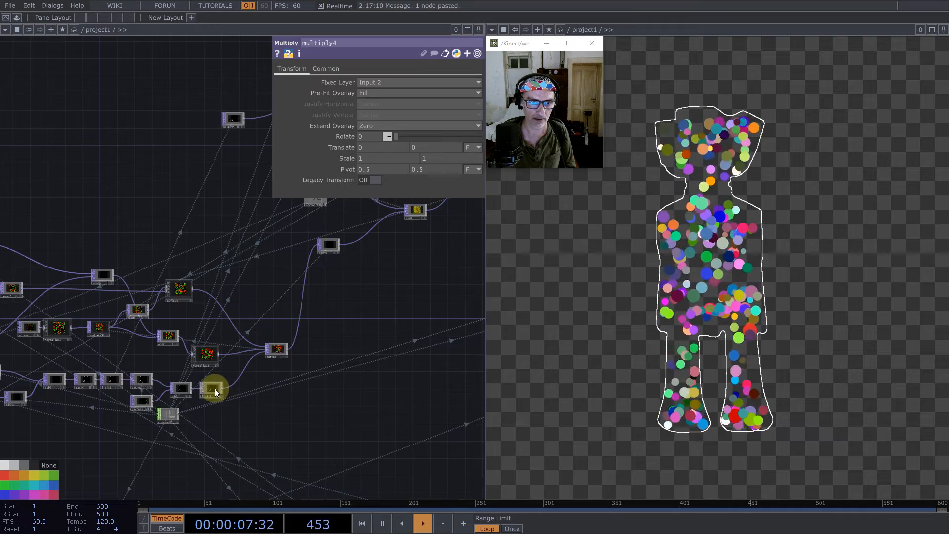
left_click_drag(216, 392, 386, 83)
key("1")
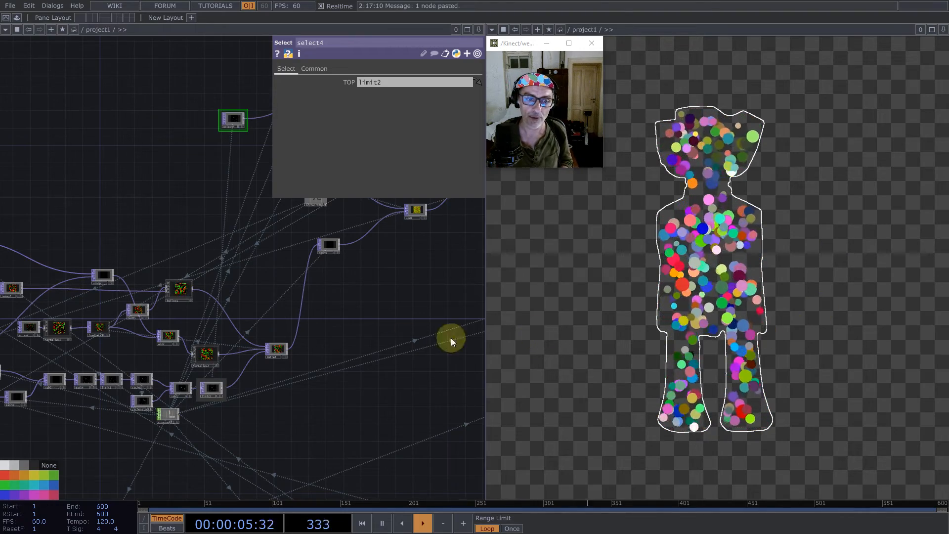
- Move the multiply4 node slightly up, nearer to math1 in the distance branch
scroll(356, 378, "down", 3)
scroll(410, 447, "up", 8)
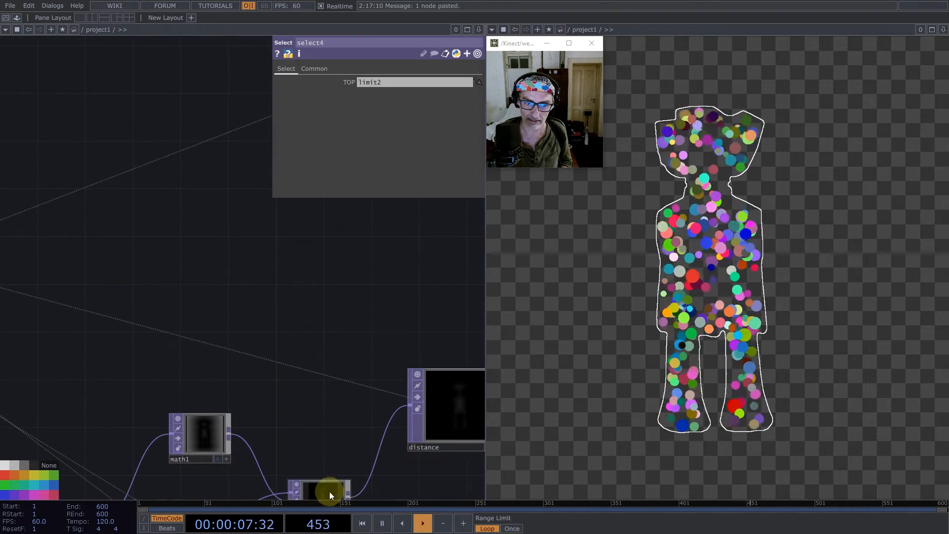
left_click_drag(329, 491, 328, 469)
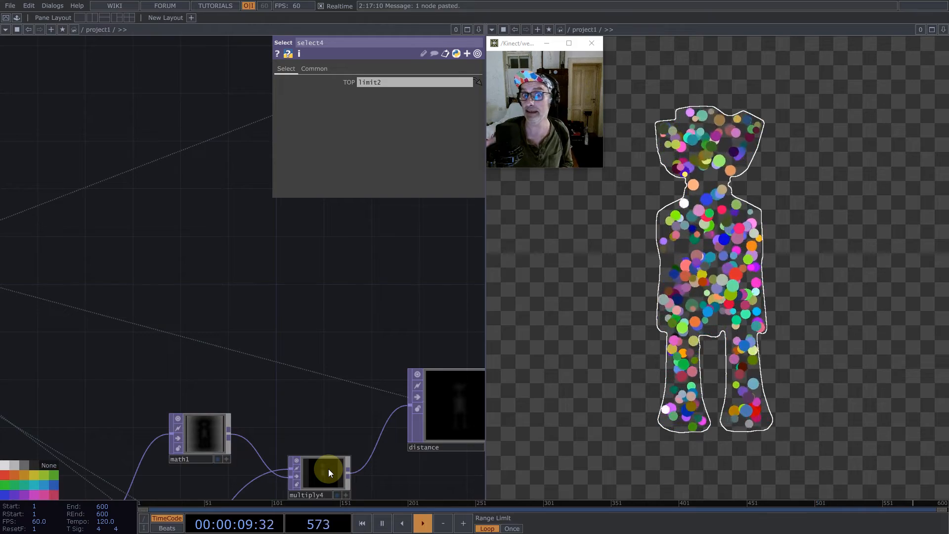
- Add the feedback component from the palette's ImageFilters, feed it from render1, and place it beside the render node
scroll(300, 376, "down", 8)
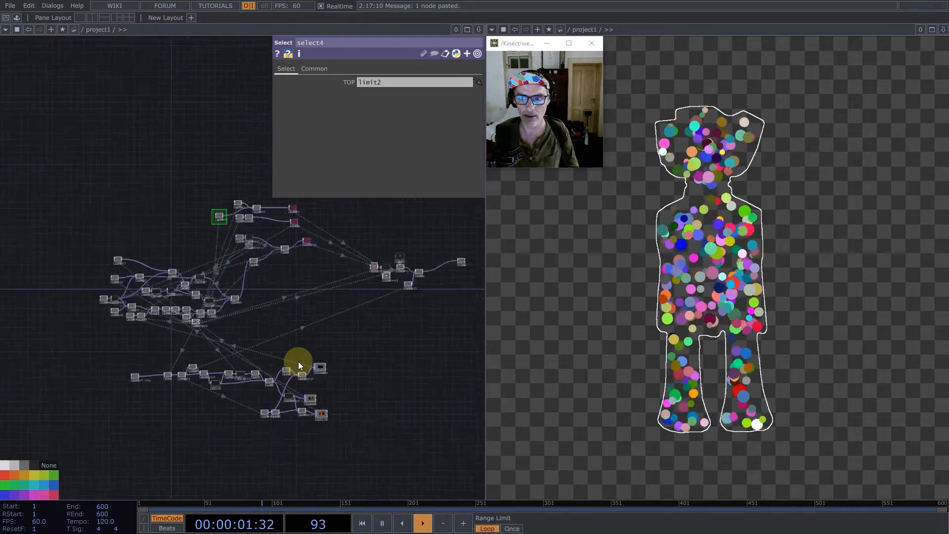
scroll(298, 362, "down", 2)
scroll(346, 275, "up", 6)
left_click_drag(249, 258, 80, 241)
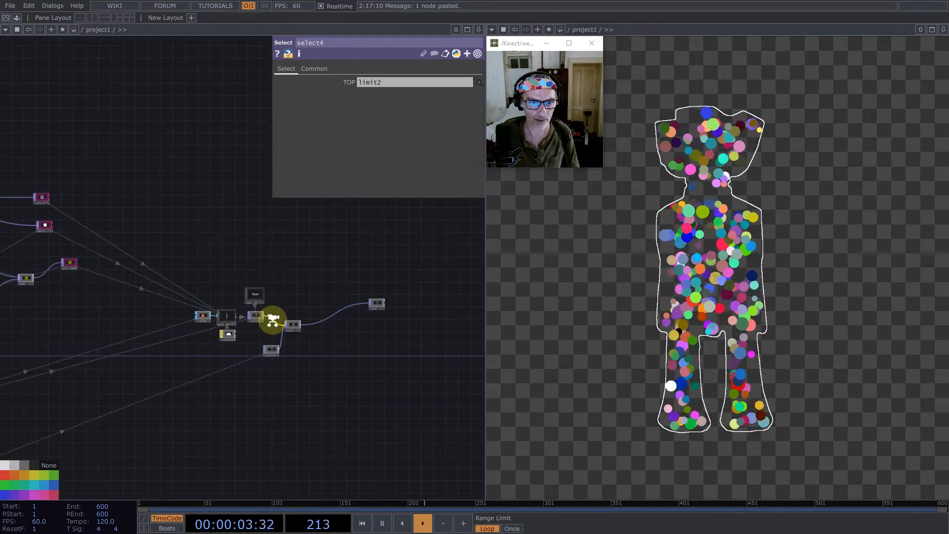
scroll(272, 319, "up", 5)
left_click(16, 17)
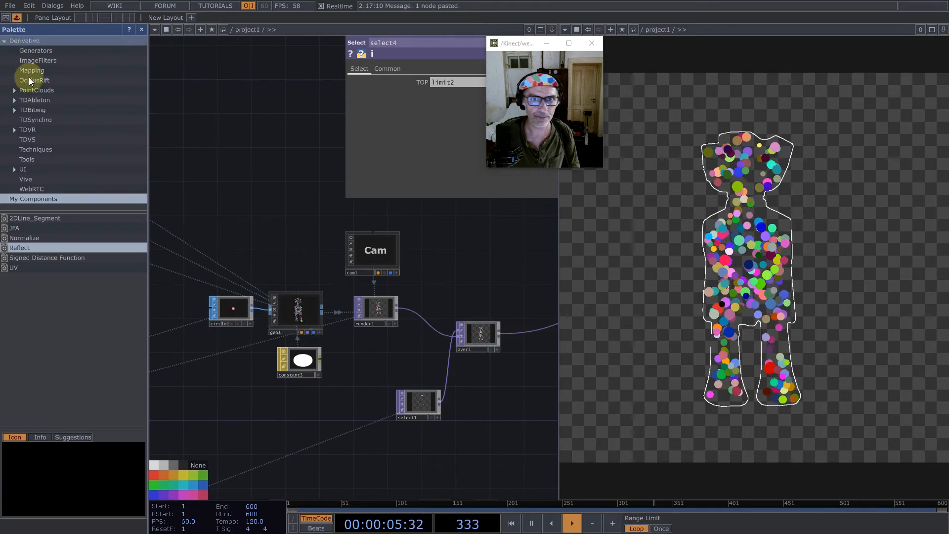
left_click(31, 61)
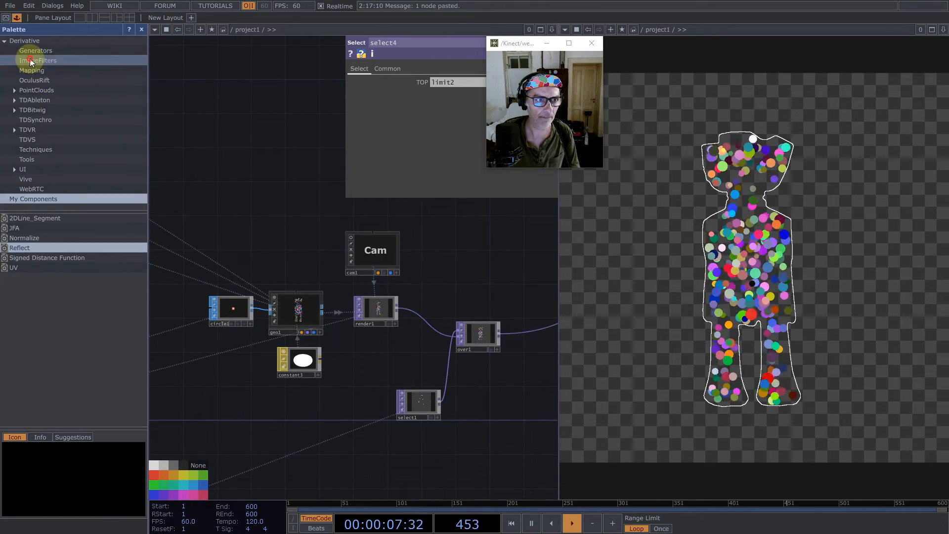
left_click_drag(26, 298, 428, 298)
mouse_move(403, 327)
left_mouse_down()
mouse_move(339, 386)
mouse_move(340, 362)
left_mouse_up()
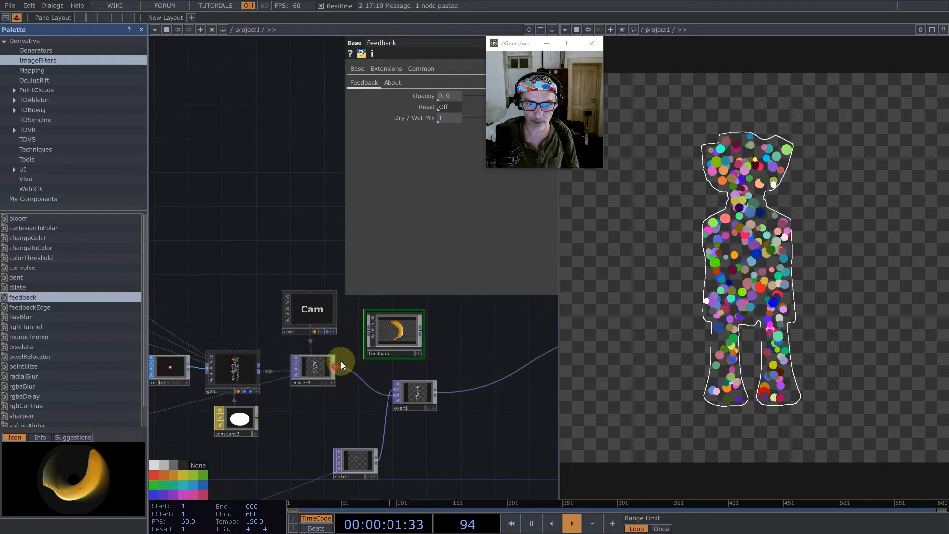
left_click_drag(380, 335, 368, 352)
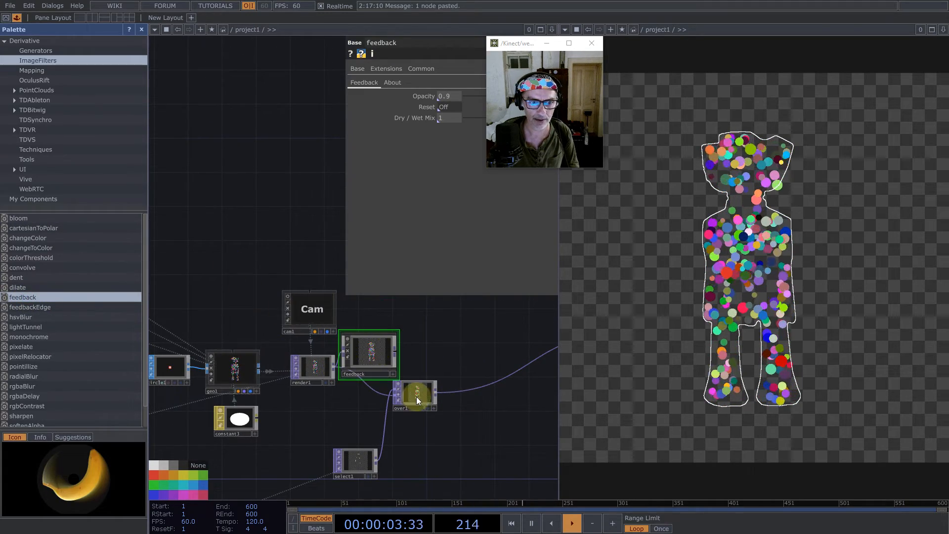
- Move the constant1 node below the particle network and open its viewer in a floating window
scroll(416, 399, "down", 5)
scroll(228, 453, "up", 5)
left_click_drag(231, 317, 284, 242)
scroll(284, 241, "down", 5)
scroll(329, 308, "up", 3)
scroll(329, 308, "up", 3)
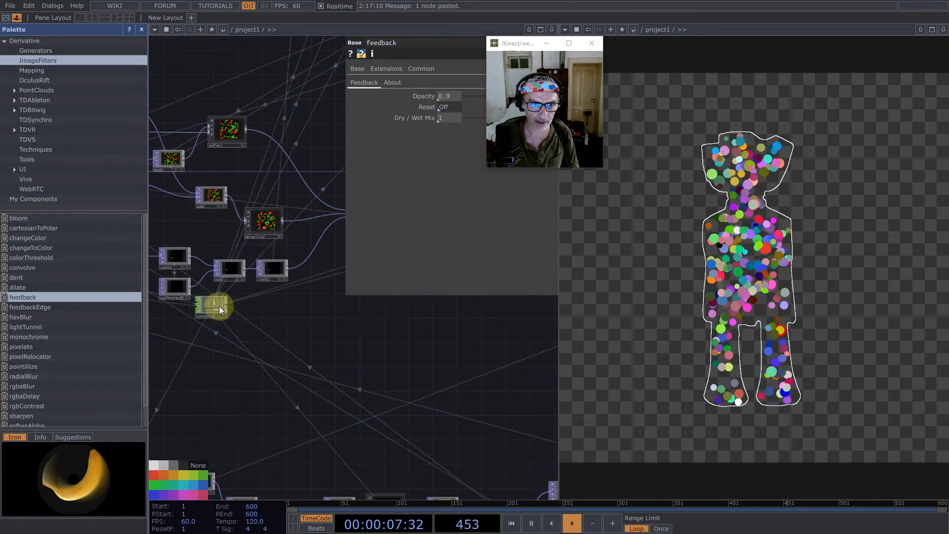
right_click(254, 385)
left_click(283, 378)
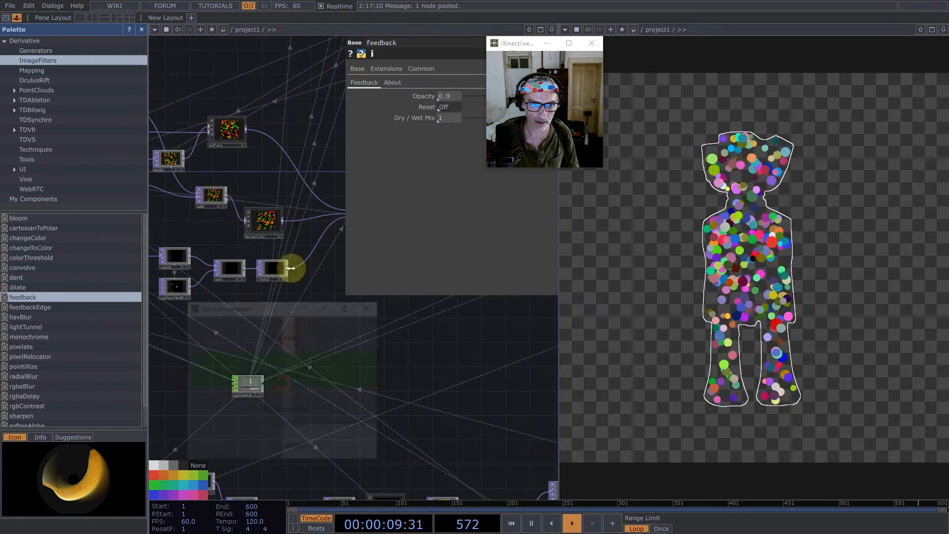
- Close the palette and the floating constant1 viewer
left_click(142, 29)
scroll(179, 250, "down", 3)
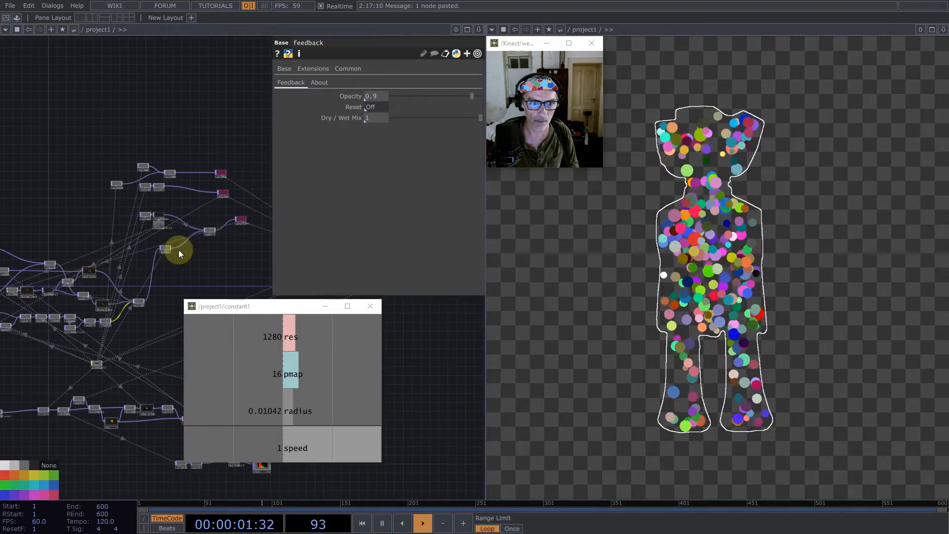
left_click_drag(62, 249, 19, 222)
scroll(208, 213, "up", 5)
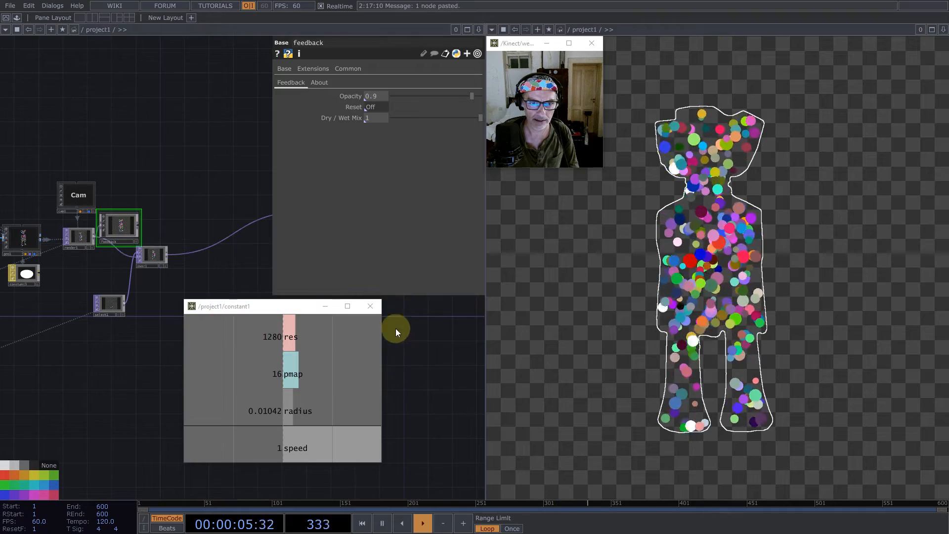
left_click(370, 308)
- Export the k1 channel of keyboardin1 to the feedback component's Reset parameter
scroll(388, 360, "down", 10)
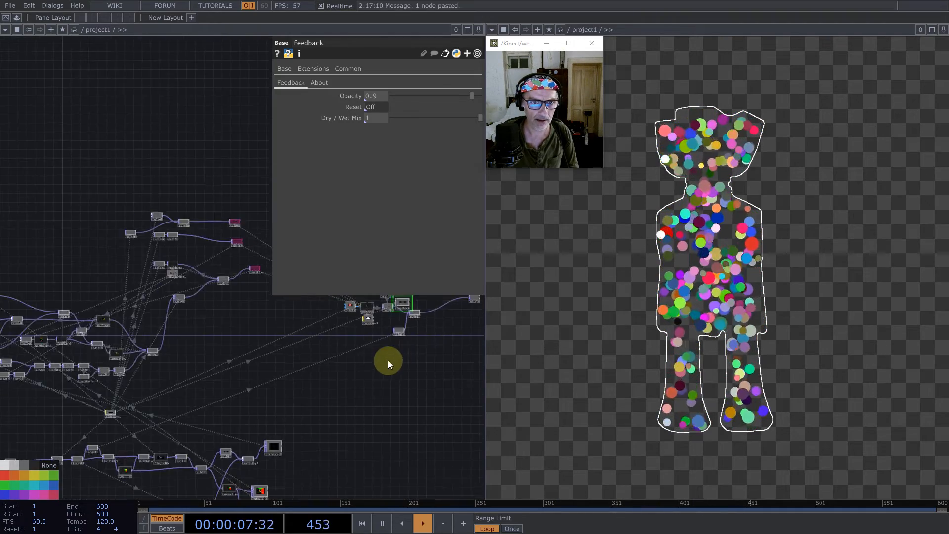
scroll(269, 378, "up", 10)
scroll(256, 401, "down", 5)
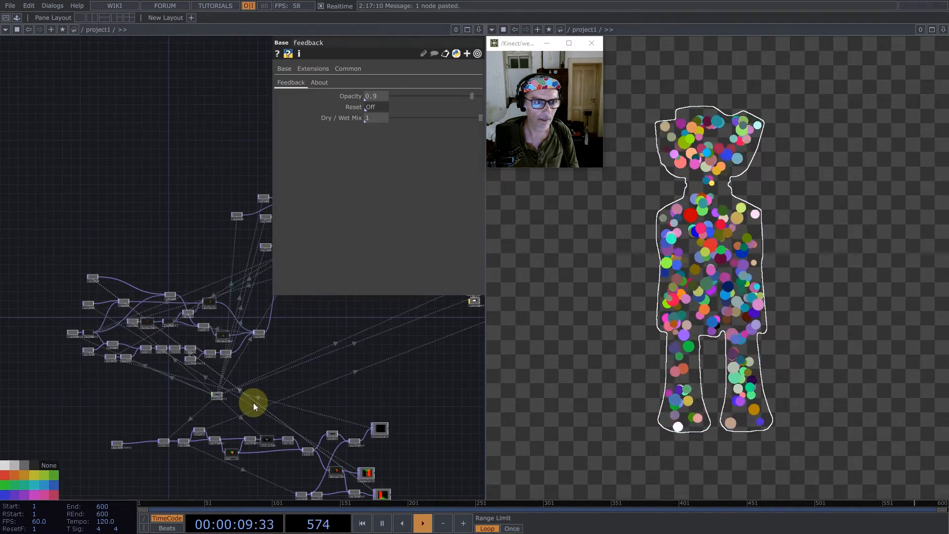
scroll(102, 380, "down", 2)
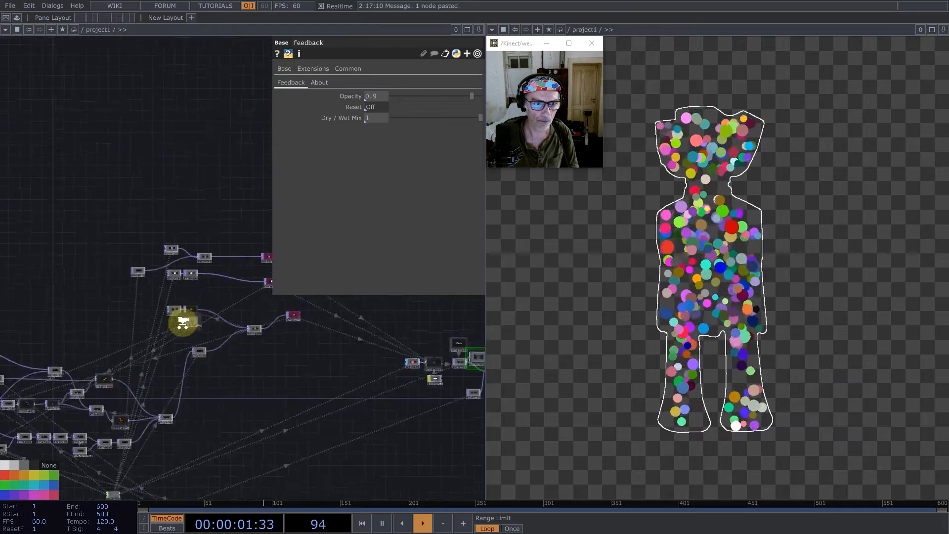
scroll(183, 319, "up", 5)
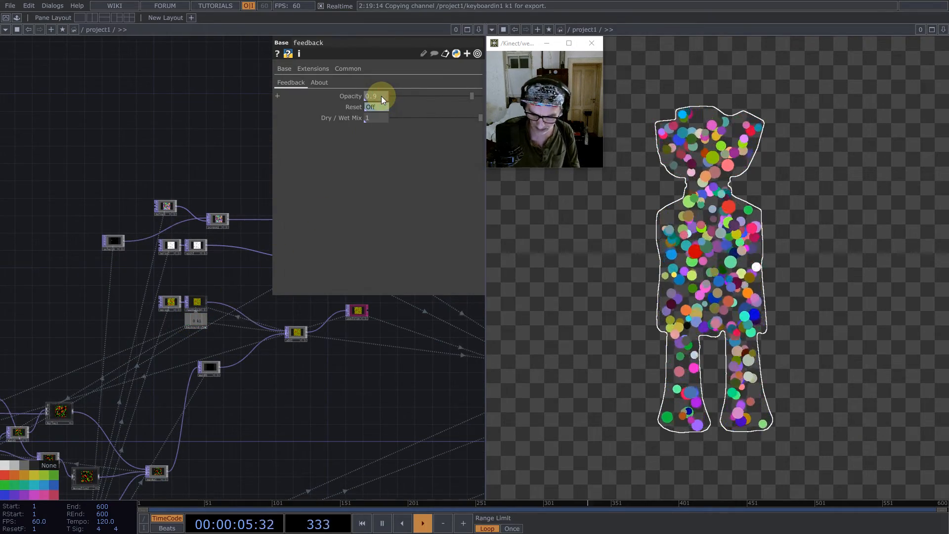
- Set the feedback component's Opacity to 0.99 and restart the particles
type("9")
key("Return")
key("1")
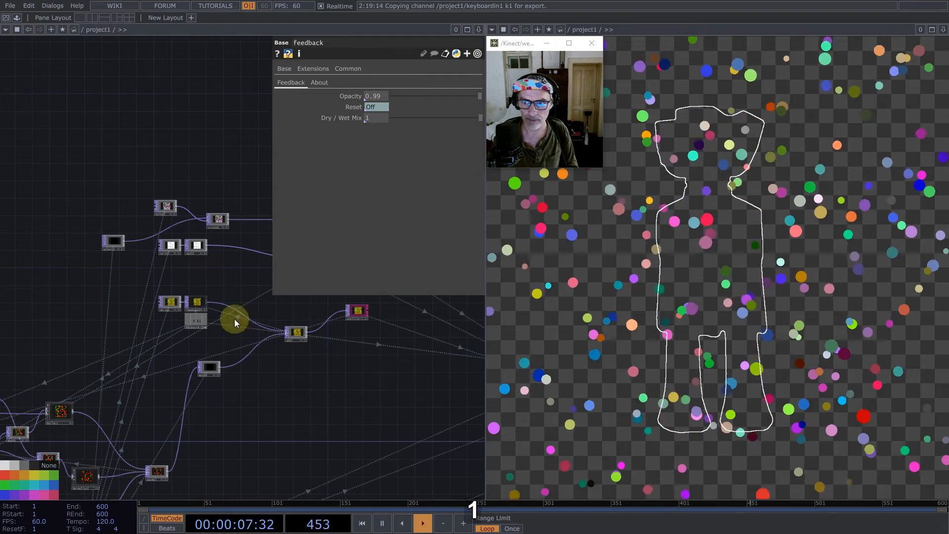
- Feed the feedback component's output into over1 in place of render1, and move over1 further along the chain
scroll(93, 353, "down", 6)
scroll(220, 359, "up", 7)
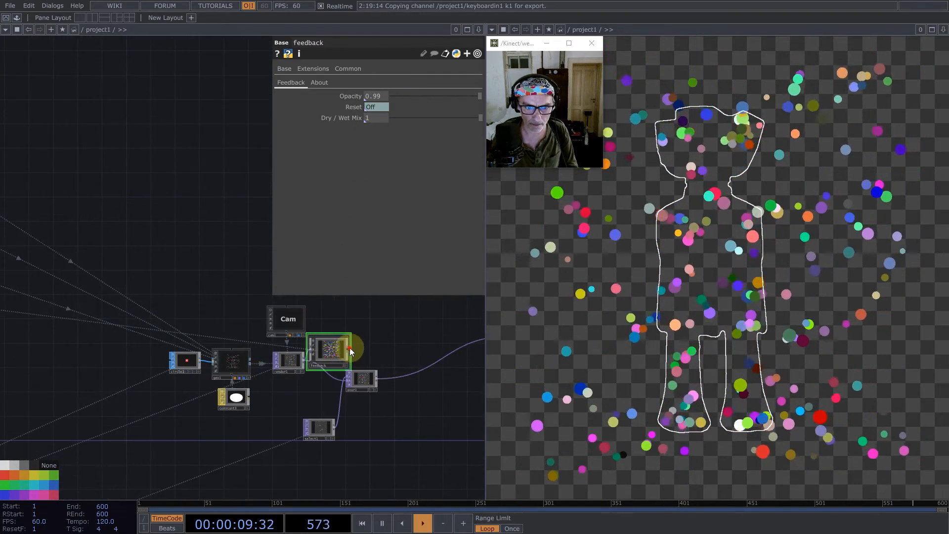
left_click_drag(350, 349, 348, 375)
left_click_drag(360, 378, 408, 390)
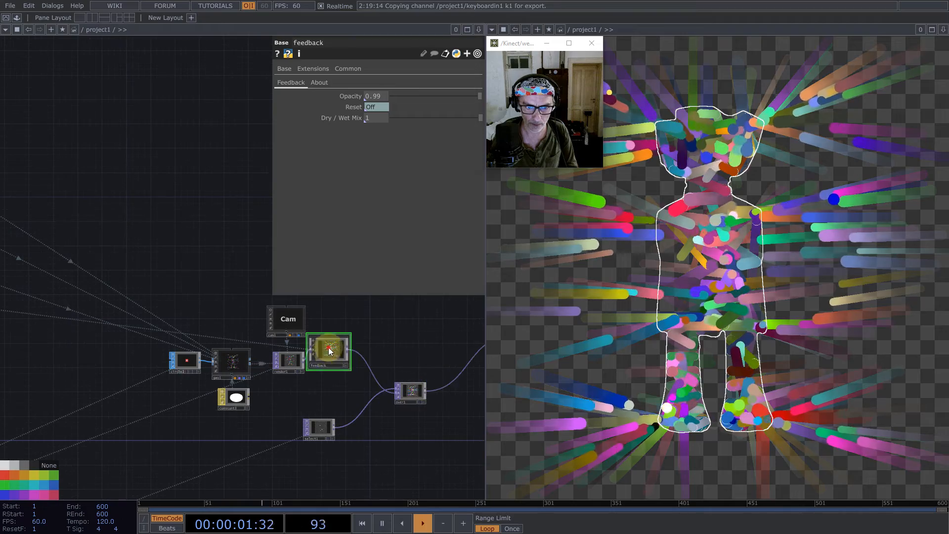
- Inside the feedback component, set level1's Clamp Input to Automatic and return to the project1 network
double_click(331, 351)
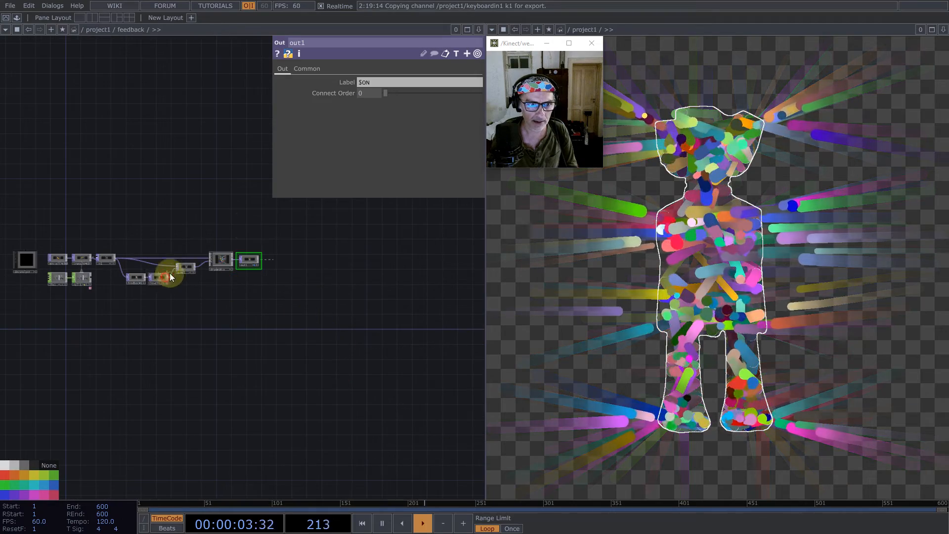
left_click(168, 276)
left_click(279, 69)
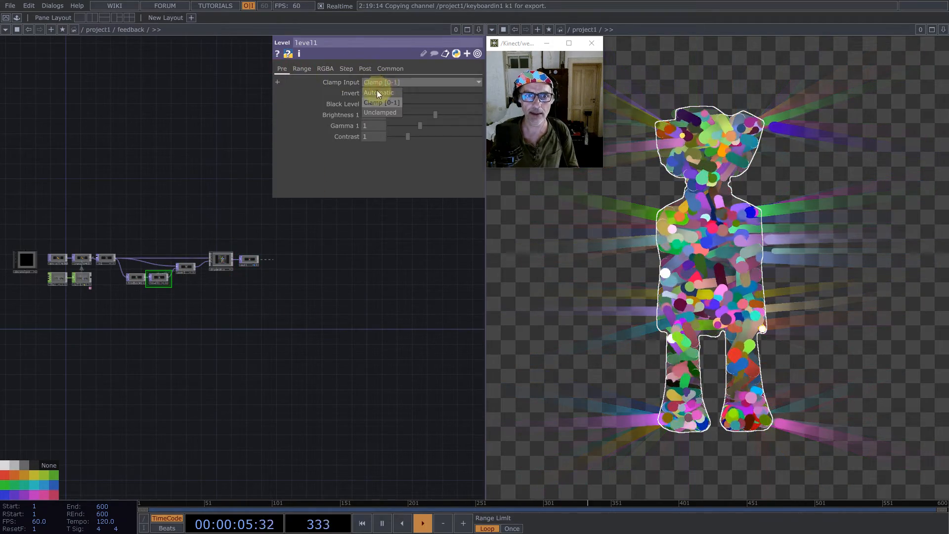
scroll(320, 330, "down", 5)
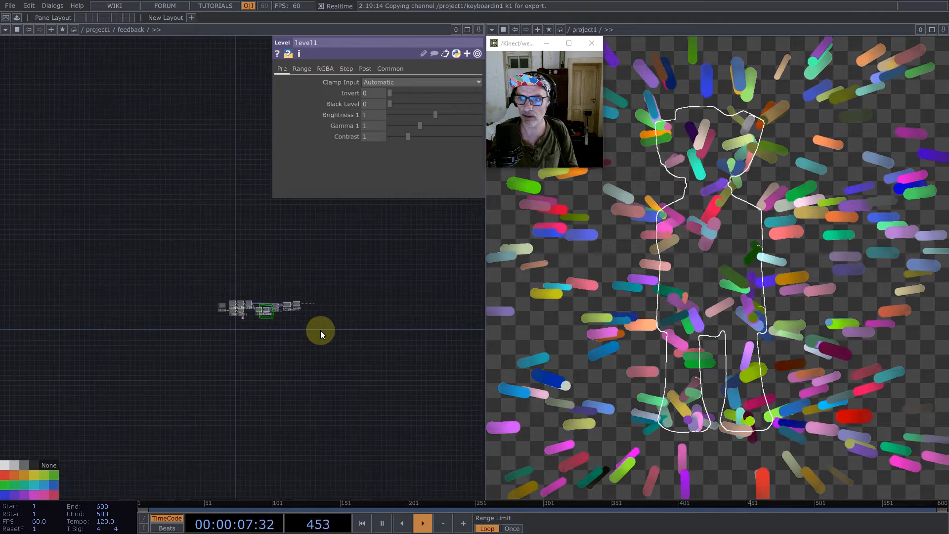
scroll(320, 330, "down", 10)
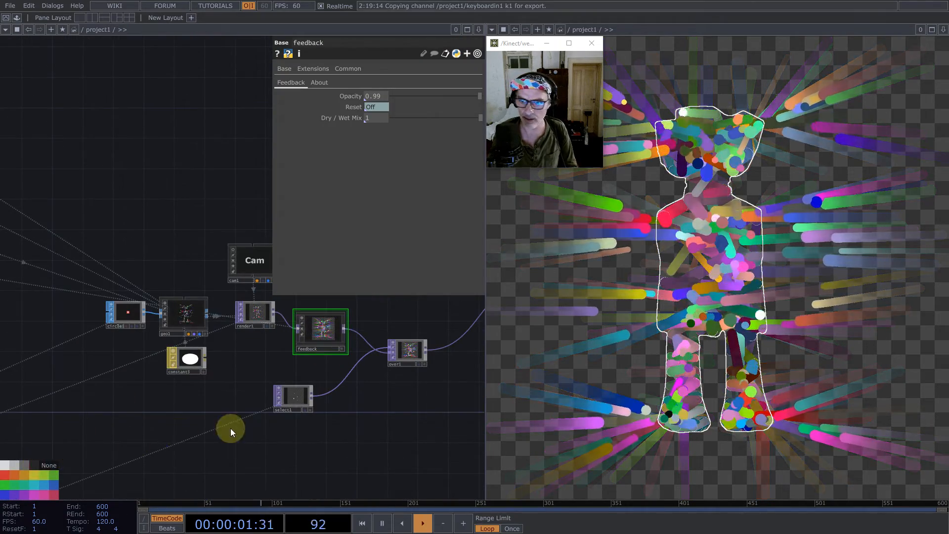
- Change the radius expression in constant1 to 1/256 and restart the particles
scroll(300, 429, "down", 4)
scroll(299, 428, "down", 4)
left_click_drag(150, 222, 352, 184)
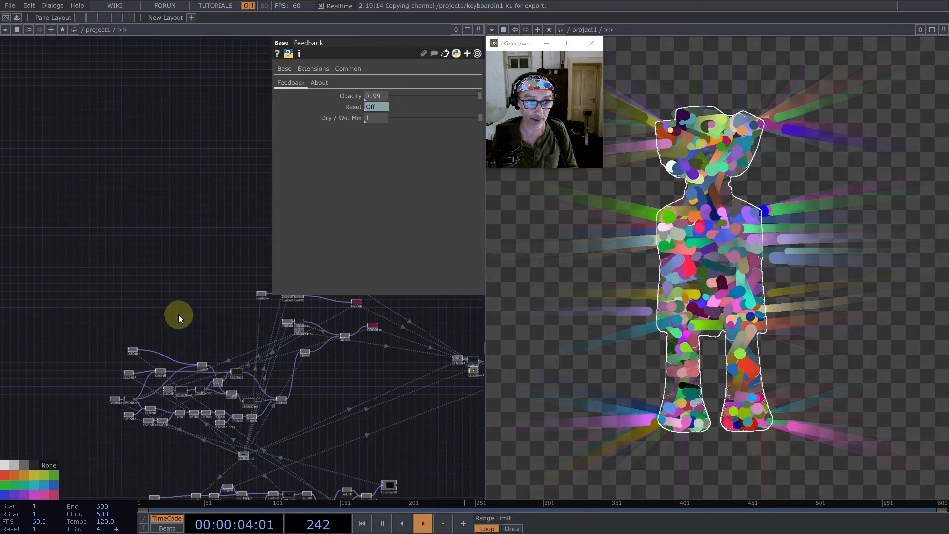
left_click(245, 454)
left_click(425, 116)
left_click_drag(361, 126, 353, 126)
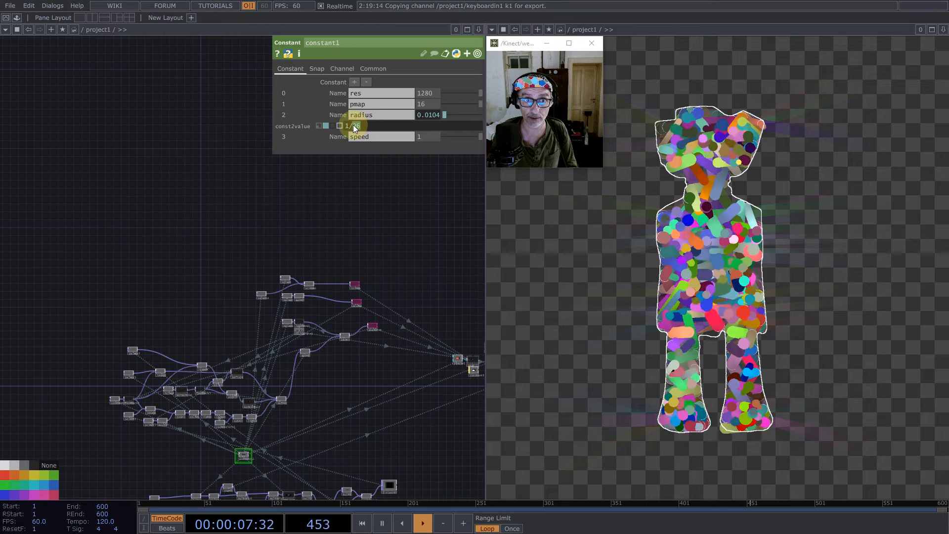
type("256")
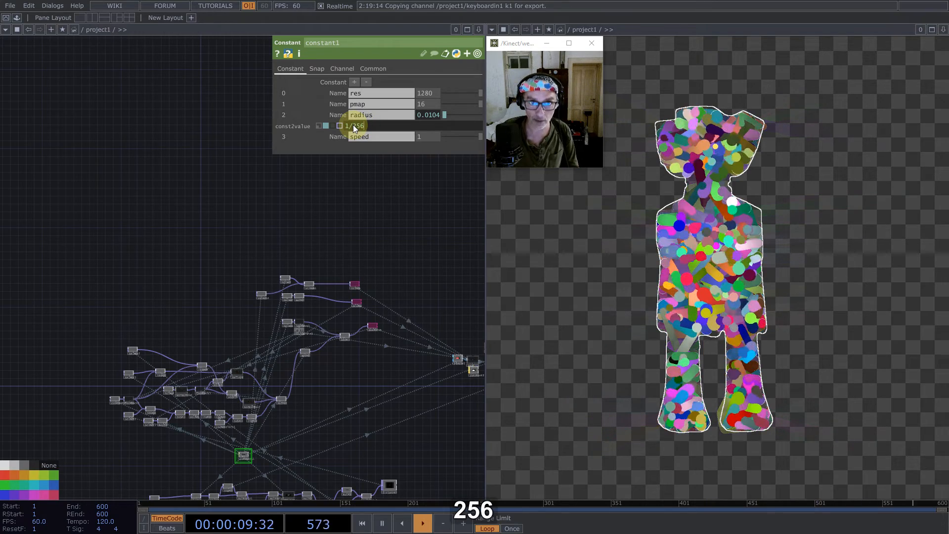
key("Return")
key("1")
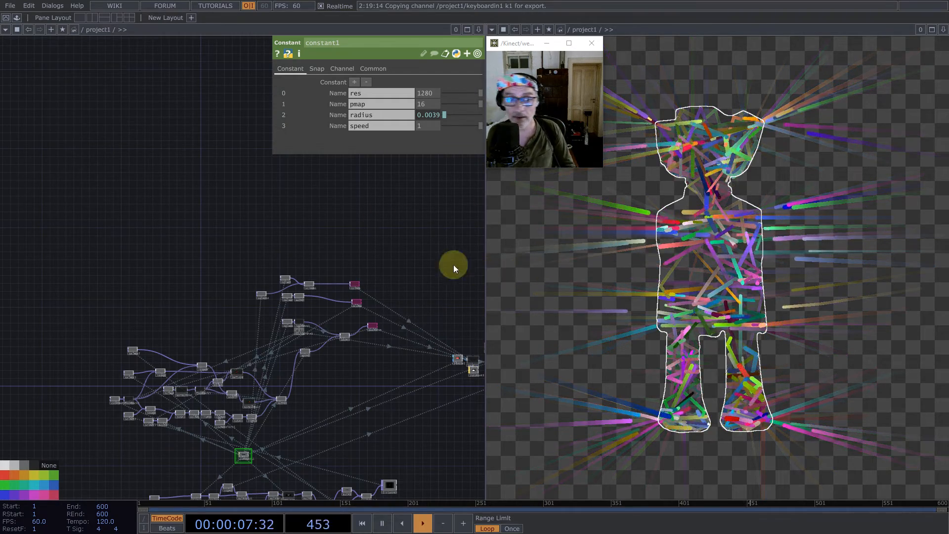
- Rewire screen1's outgoing connection to come straight from noise3, bypassing screen1 and its select input
scroll(275, 282, "up", 5)
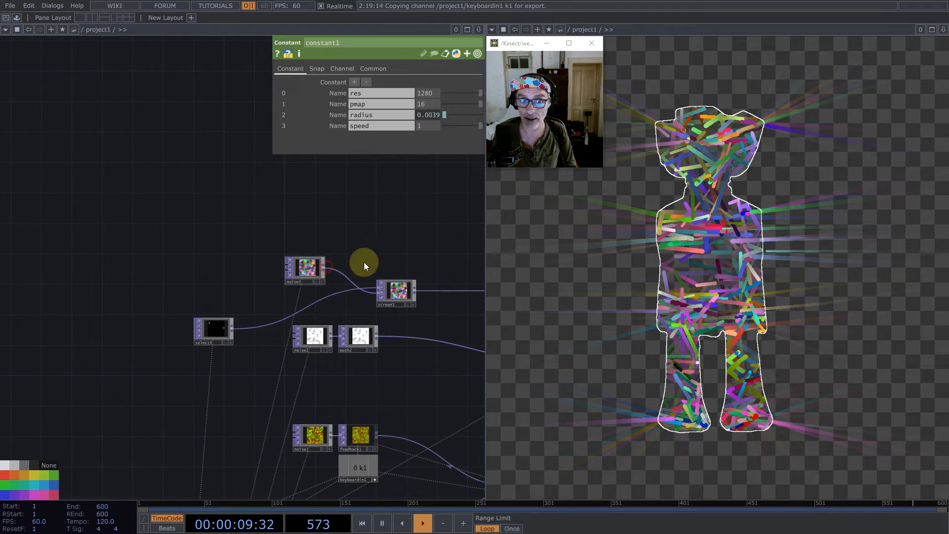
left_click_drag(442, 291, 324, 269)
left_click(210, 330)
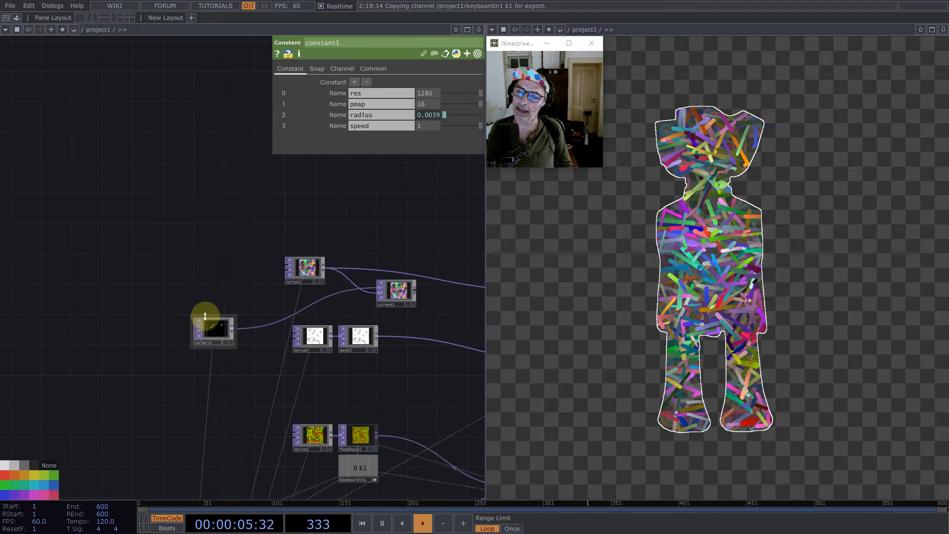
- Feed the Final operator directly from the feedback component instead of over1, leaving the silhouette outline out
scroll(174, 229, "down", 6)
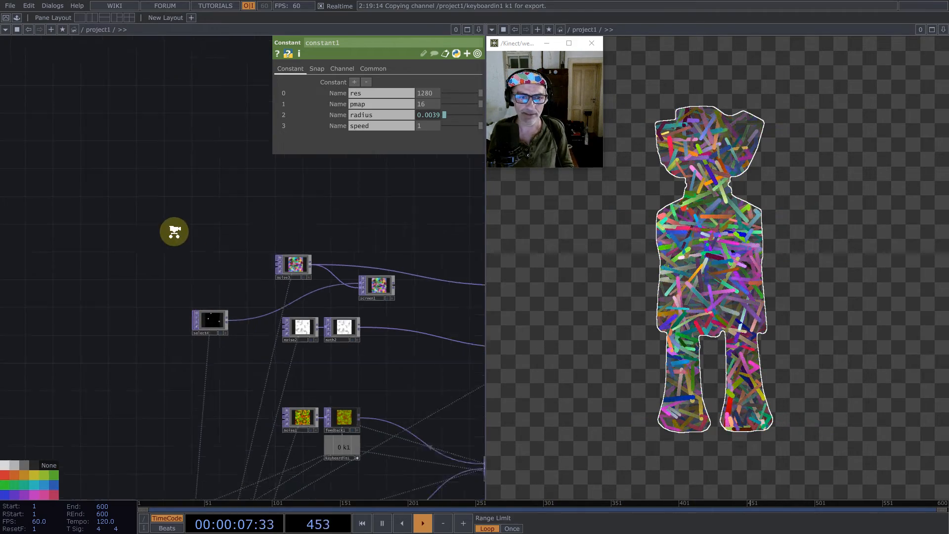
scroll(256, 335, "up", 5)
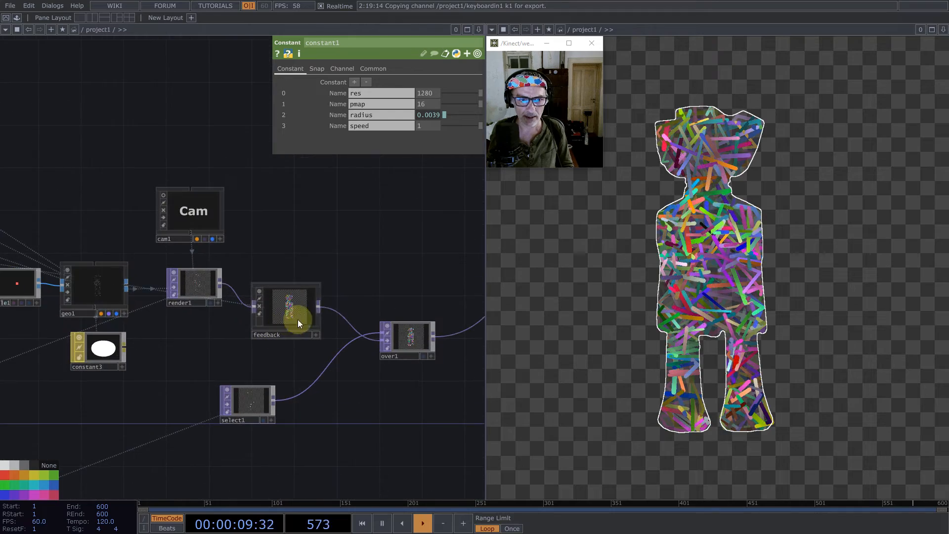
left_click(455, 334)
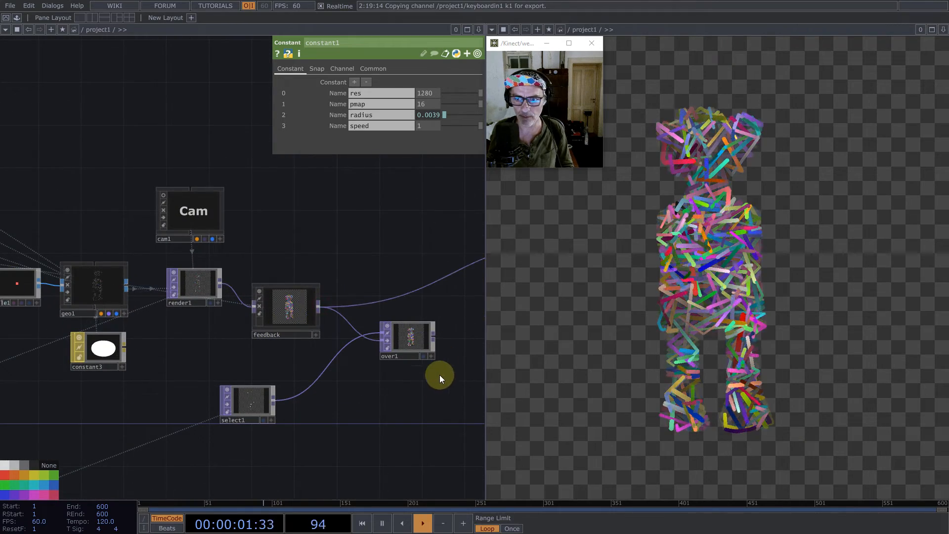
- Insert an RGB Key TOP on the wire between the feedback component and Final
left_click_drag(339, 419, 127, 451)
right_click(308, 294)
left_click(317, 283)
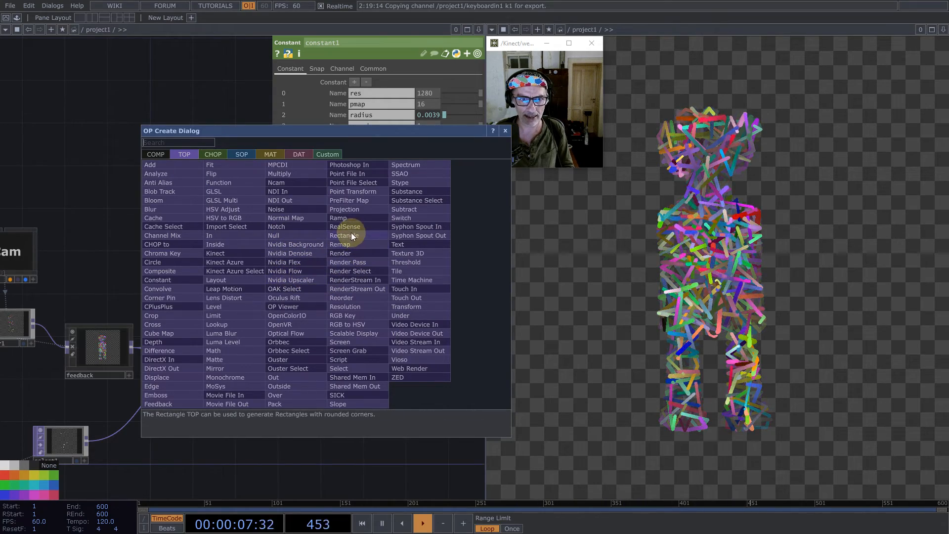
left_click(352, 314)
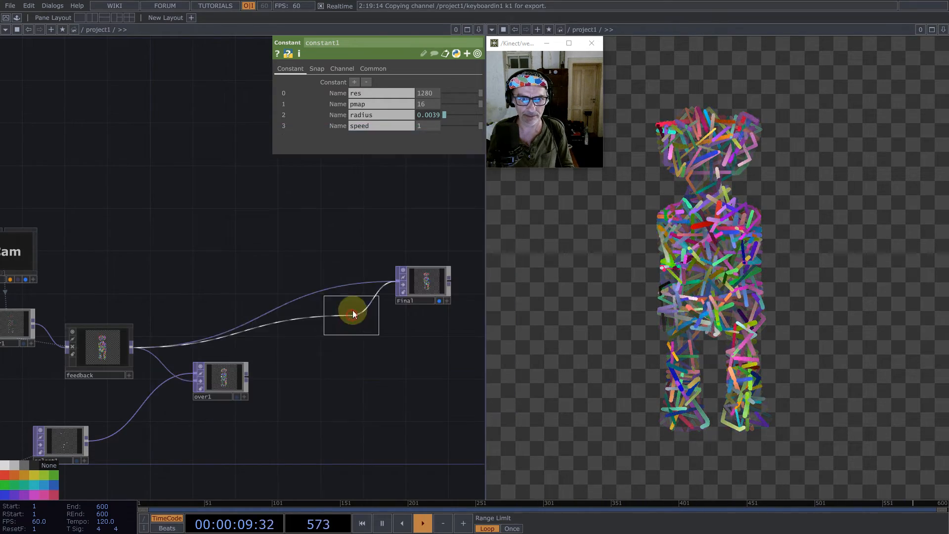
left_click(367, 280)
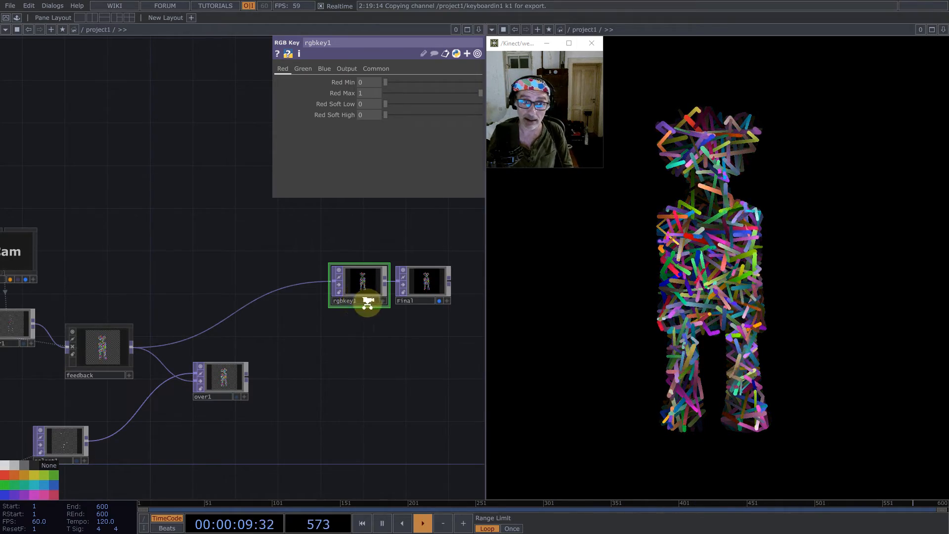
- Make room between feedback3 and add2 by moving Normalize2 and add2 further along the chain and shifting feedback3 down
scroll(361, 289, "down", 5)
scroll(241, 292, "up", 5)
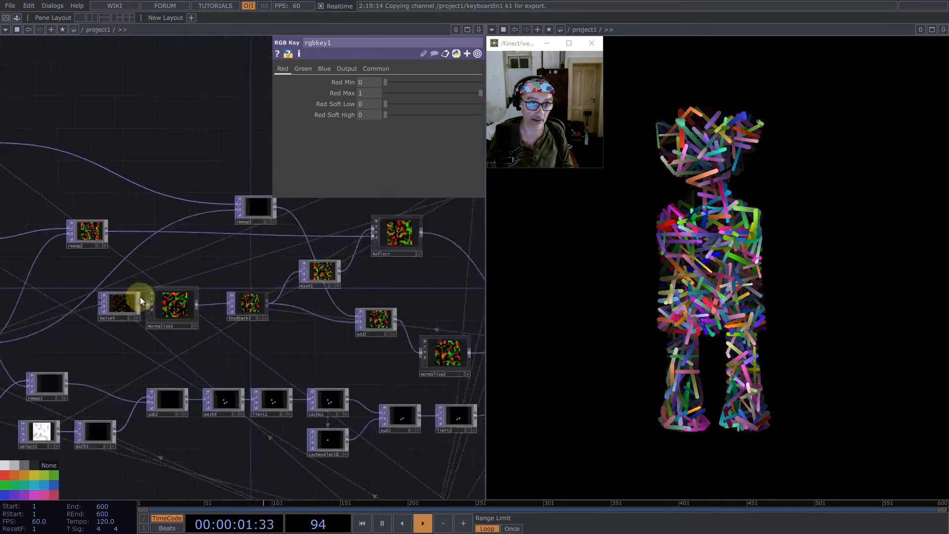
left_click_drag(482, 289, 298, 293)
left_click_drag(357, 367, 390, 349)
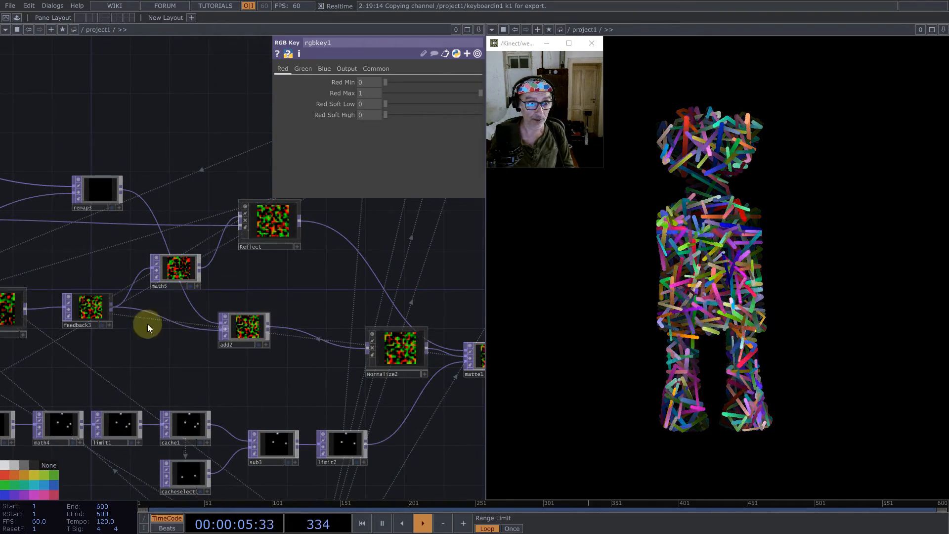
left_click_drag(77, 331, 78, 359)
left_click_drag(241, 326, 299, 337)
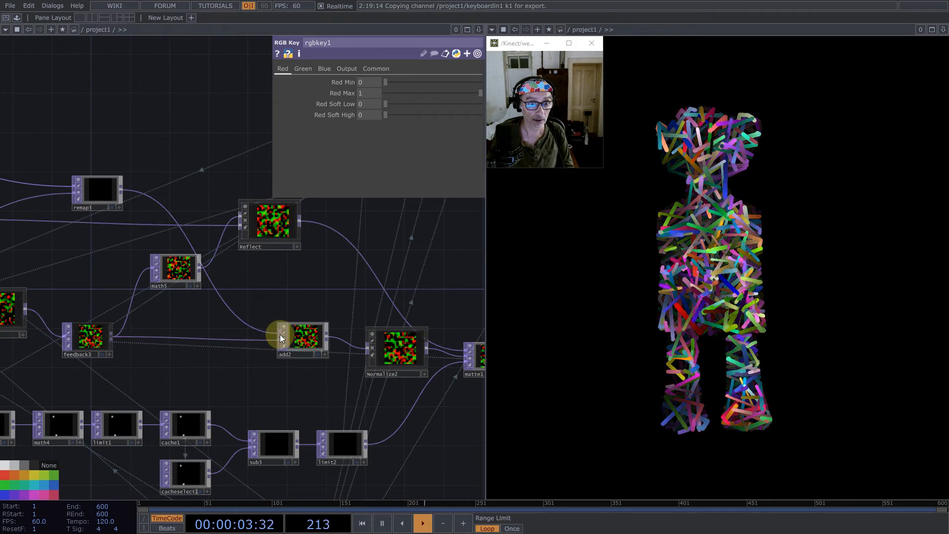
- Insert a Noise TOP on the wire between feedback3 and add2
right_click(179, 333)
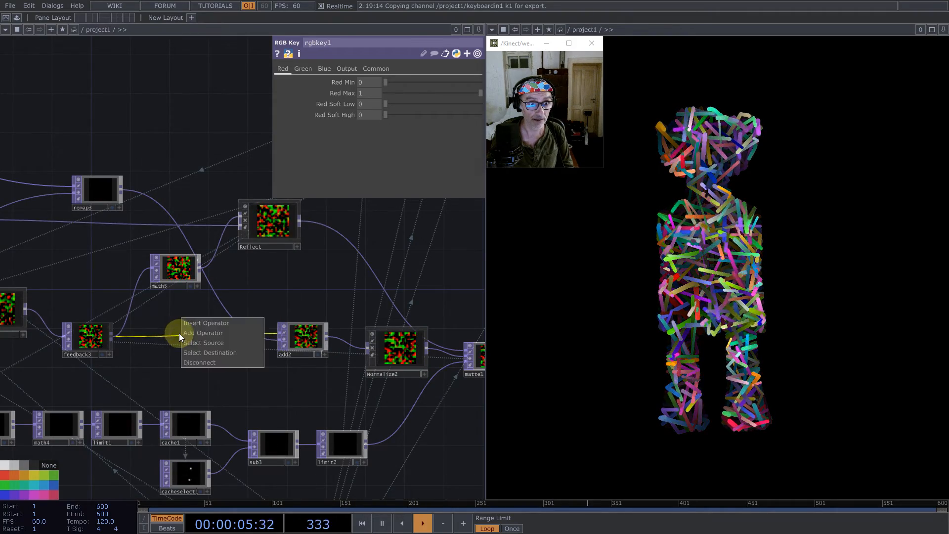
left_click(191, 325)
type("no")
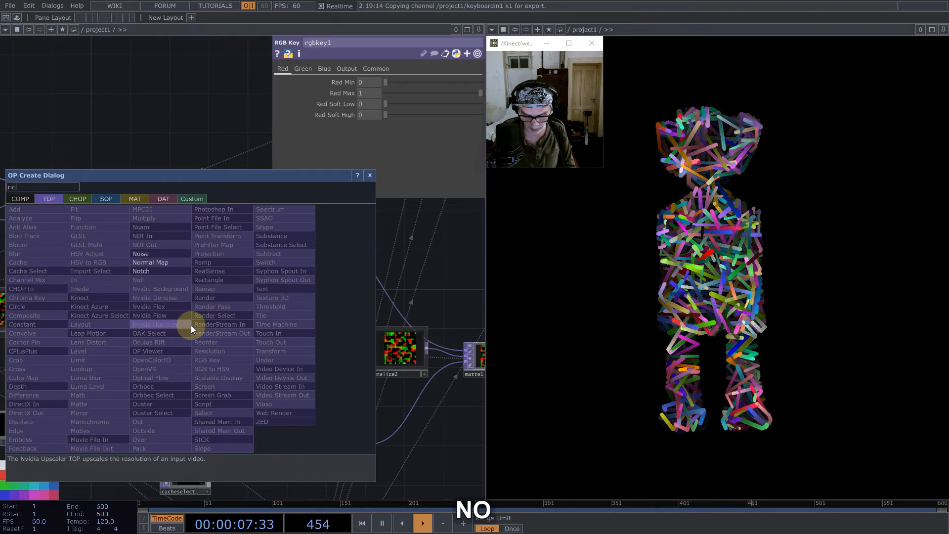
type("ise")
left_click(154, 253)
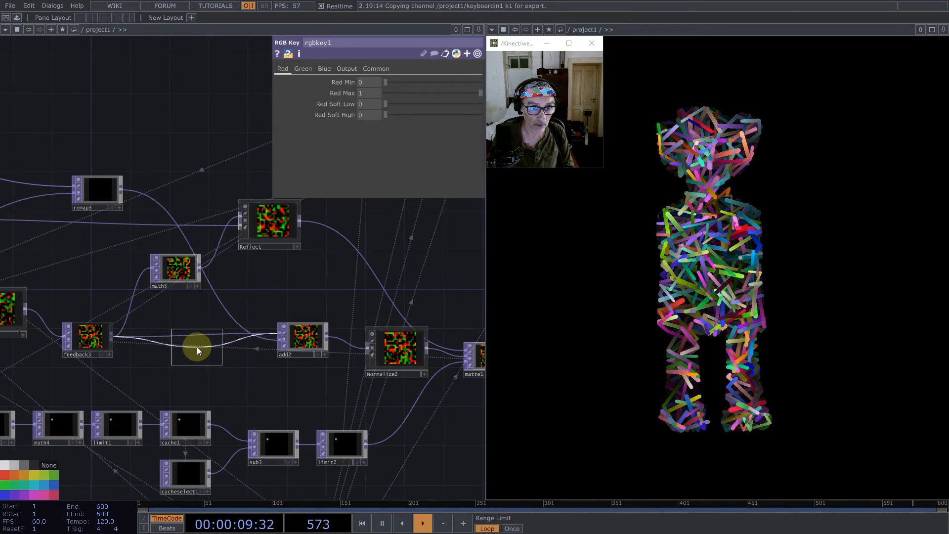
left_click(197, 346)
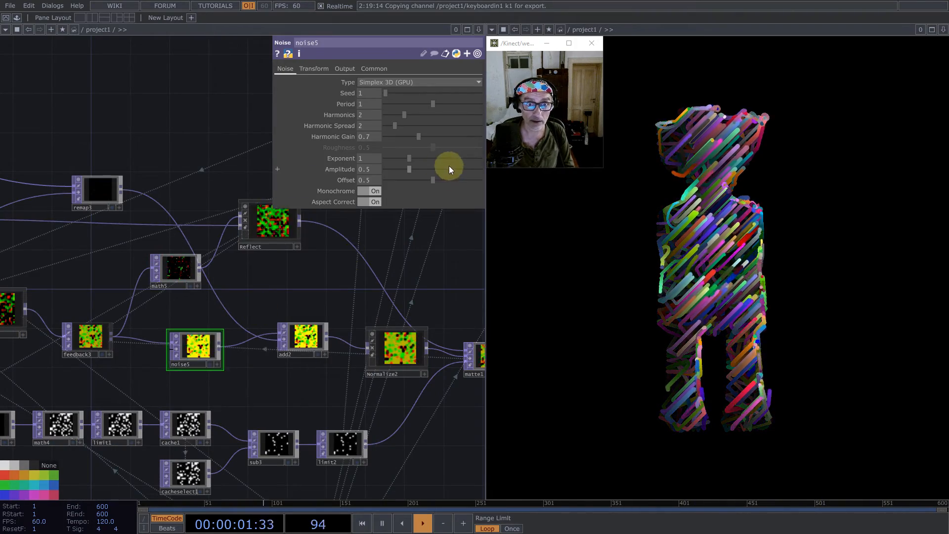
- Turn off Monochrome and set Offset to 0 on noise5, and restart the particles
left_click_drag(407, 180, 308, 180)
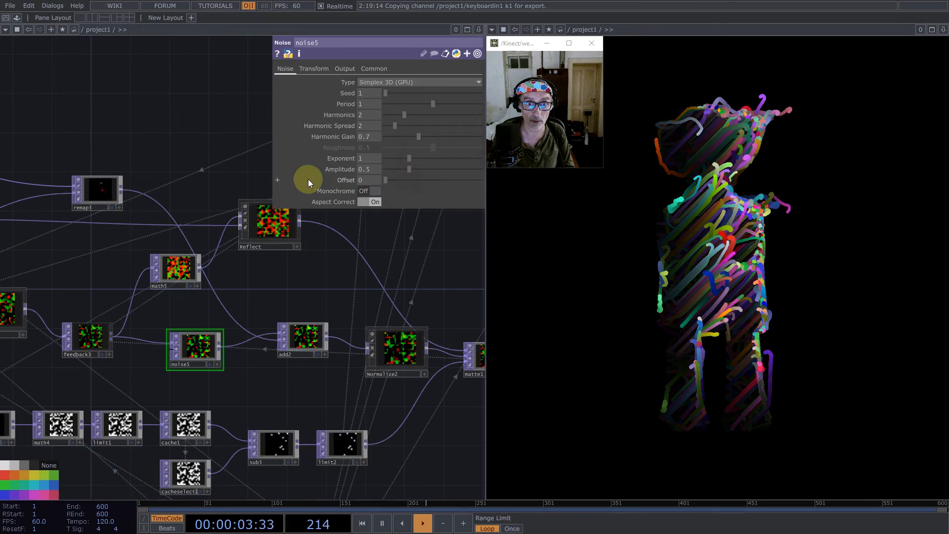
key("1")
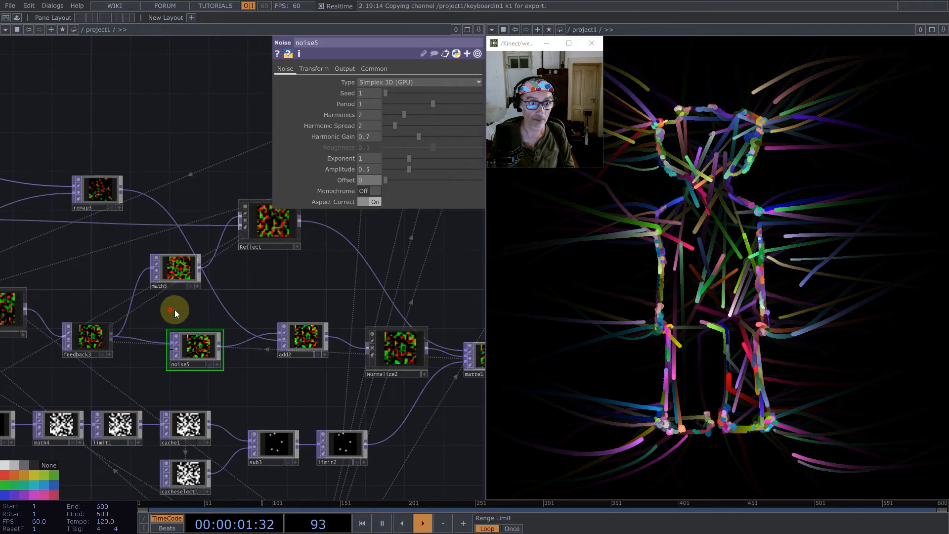
- Move the remap operator that feeds add2 down, closer to math5
left_click_drag(174, 308, 262, 315)
left_click_drag(193, 198, 176, 247)
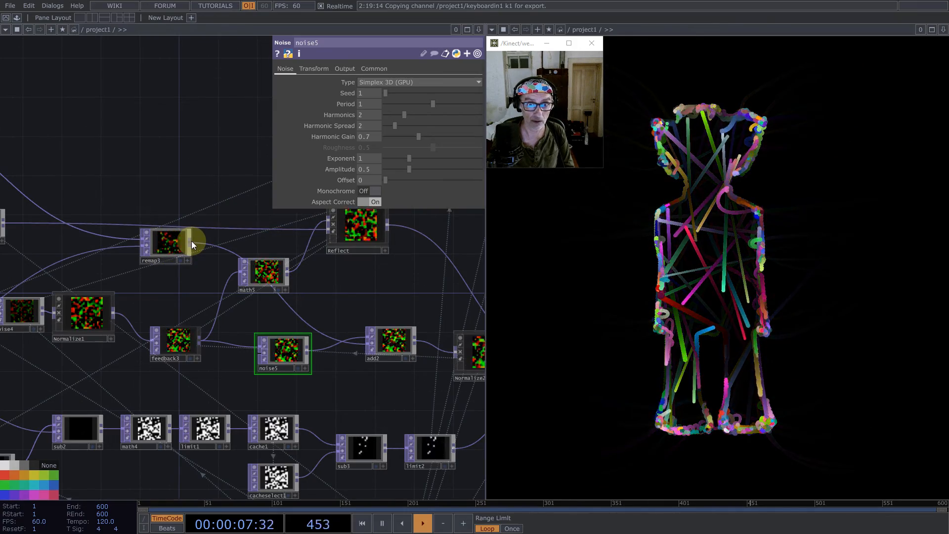
left_click_drag(192, 241, 291, 356)
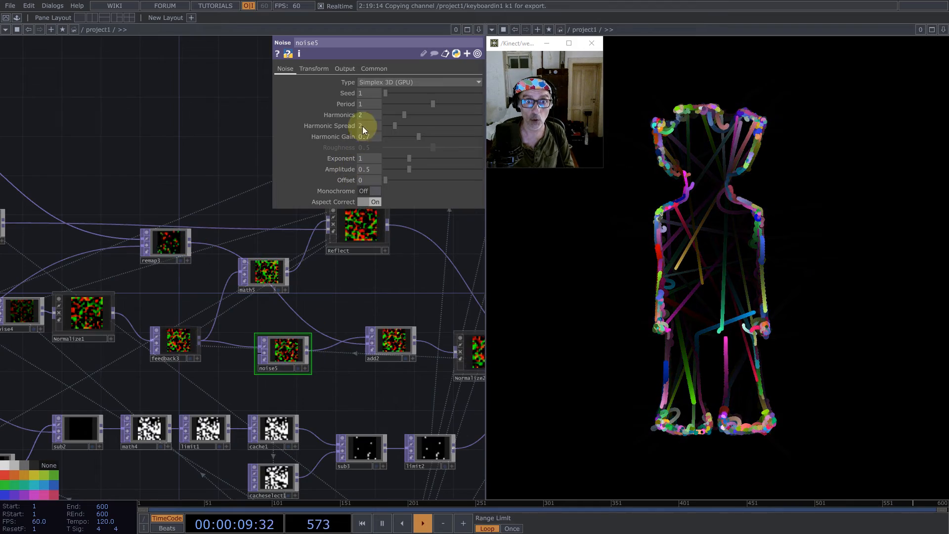
- Animate noise5 by setting its Z translation to absTime.frame/512, and restart the particles
left_click(311, 69)
middle_click_drag(348, 125, 173, 105)
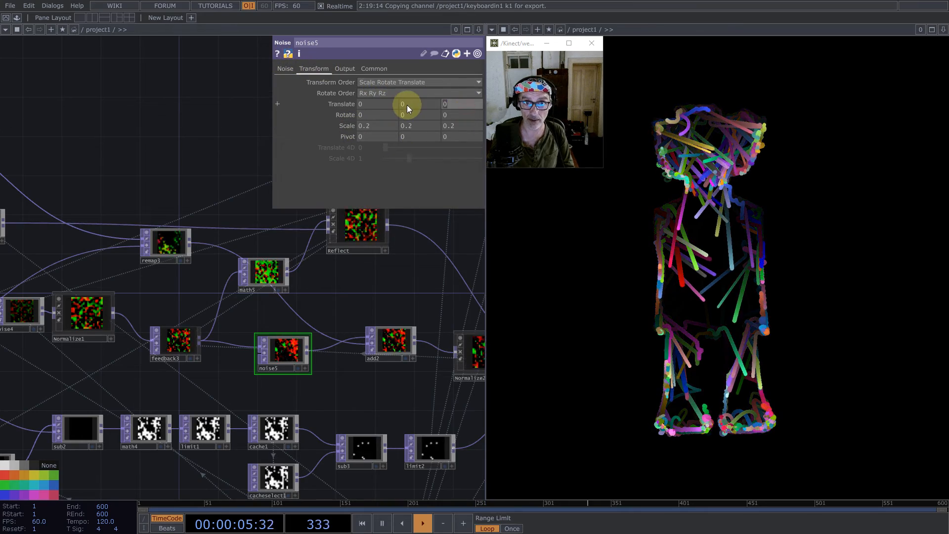
type("absTi")
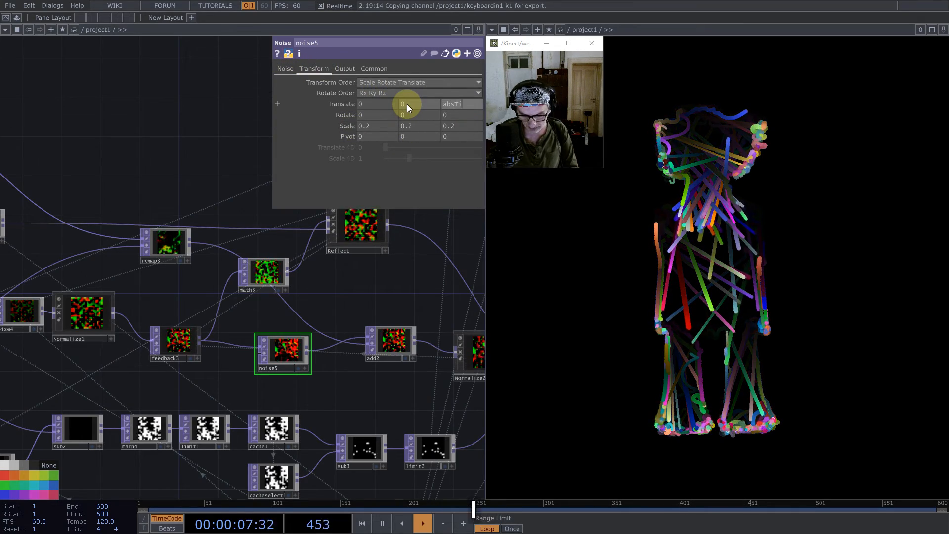
type("me.frame")
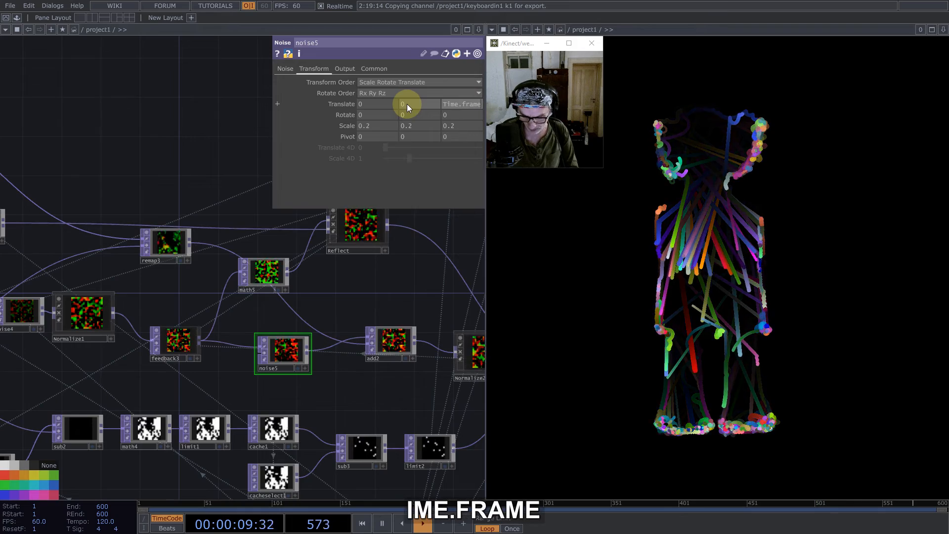
type("/51")
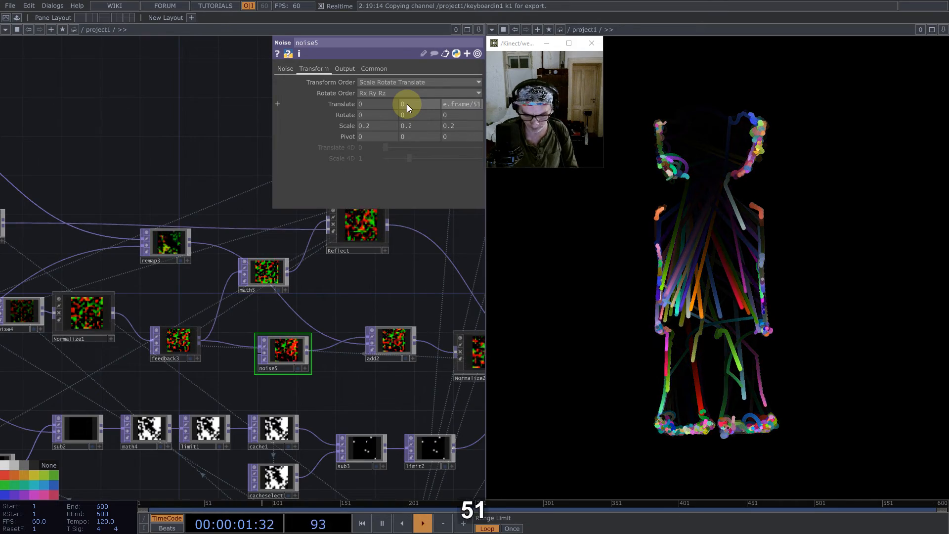
type("2")
key("Return")
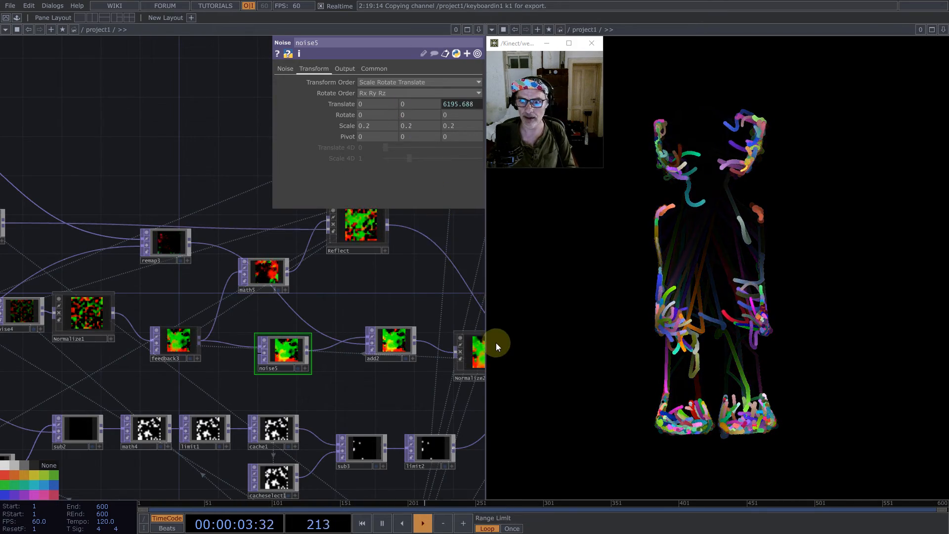
key("1")
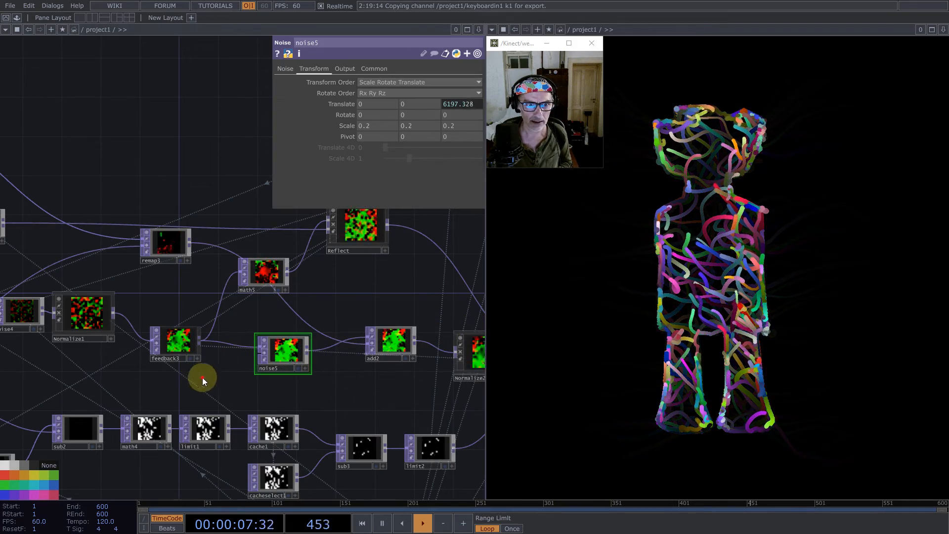
- Connect remap2's output to the second input of noise5
left_click_drag(203, 378, 355, 357)
scroll(355, 357, "down", 3)
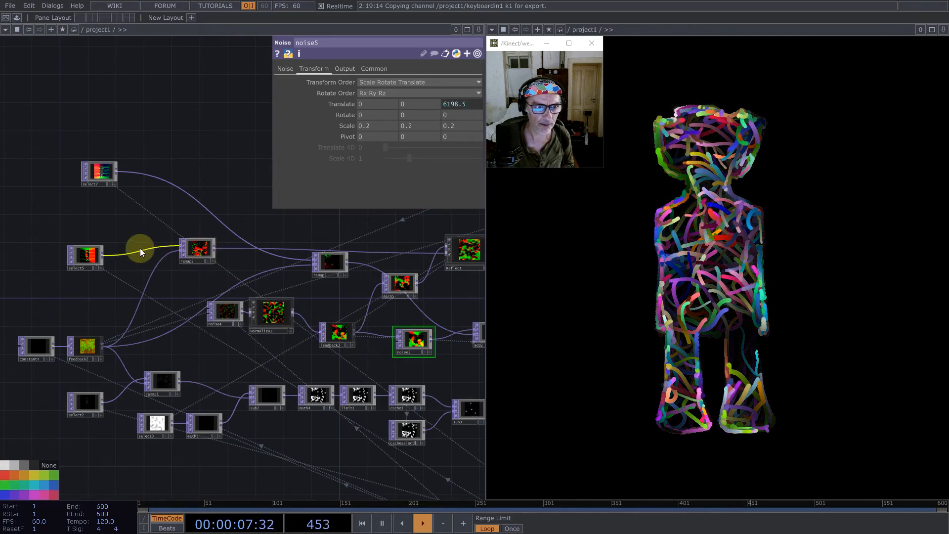
left_click_drag(209, 251, 401, 346)
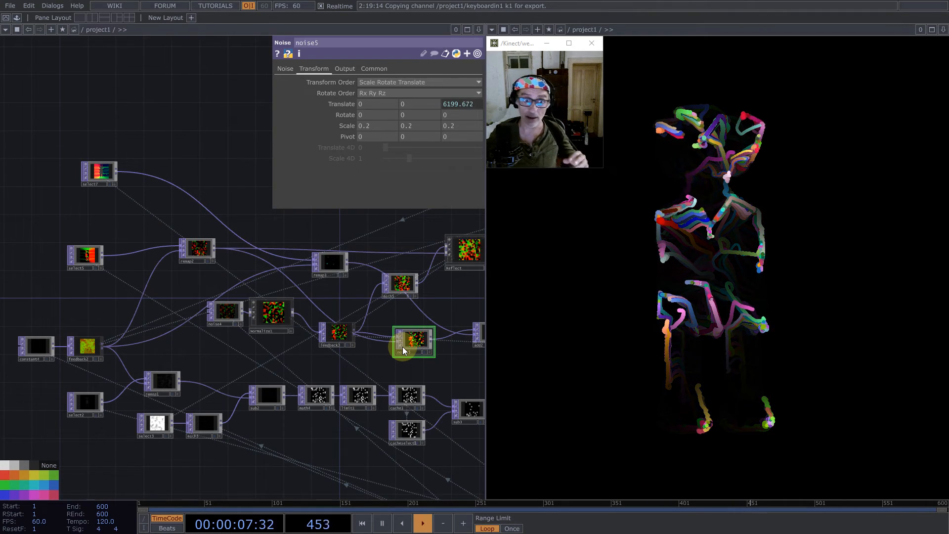
- Connect remap3's output to noise5's second input and move noise5 up level with feedback3
scroll(133, 262, "up", 10)
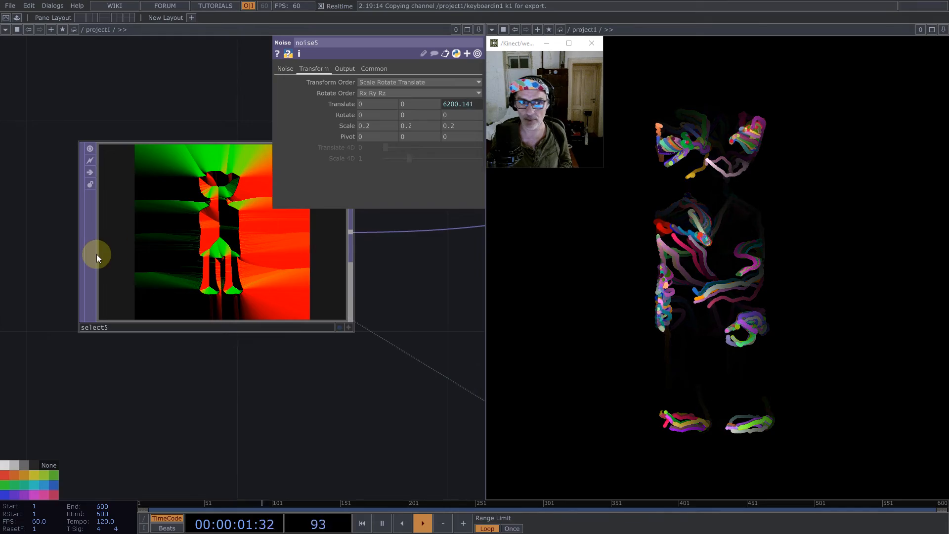
scroll(96, 254, "down", 10)
scroll(346, 321, "up", 6)
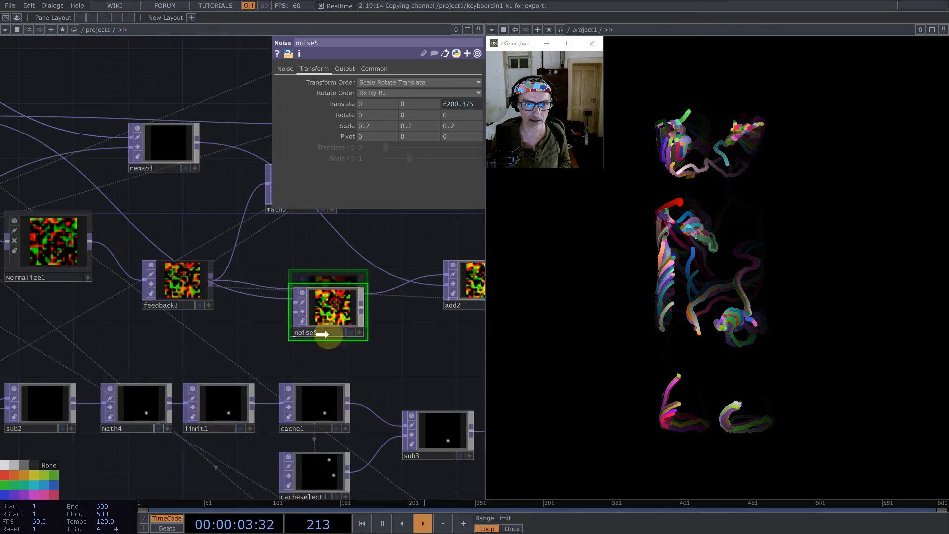
scroll(344, 310, "down", 4)
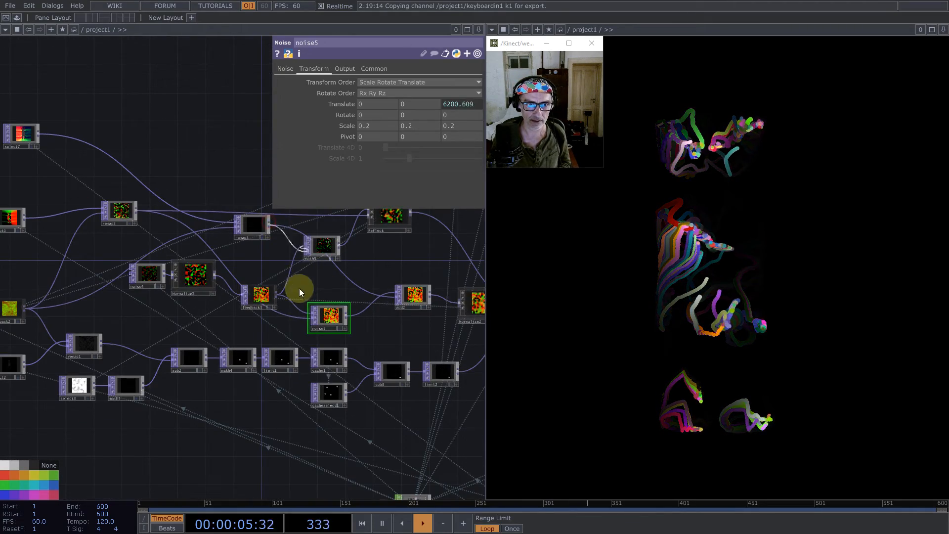
left_click_drag(330, 318, 327, 295)
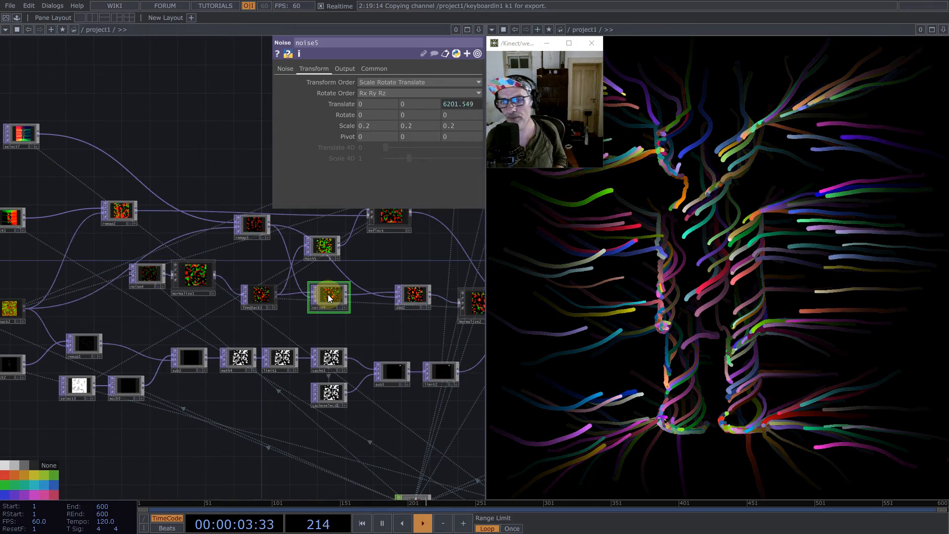
- Set noise5's Harmonic Gain to 1
left_click(287, 70)
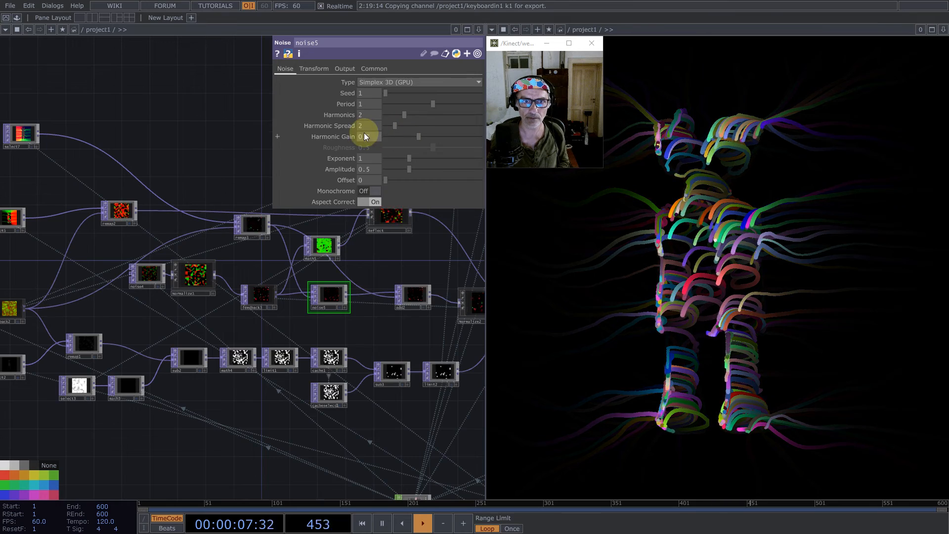
type("1")
key("Return")
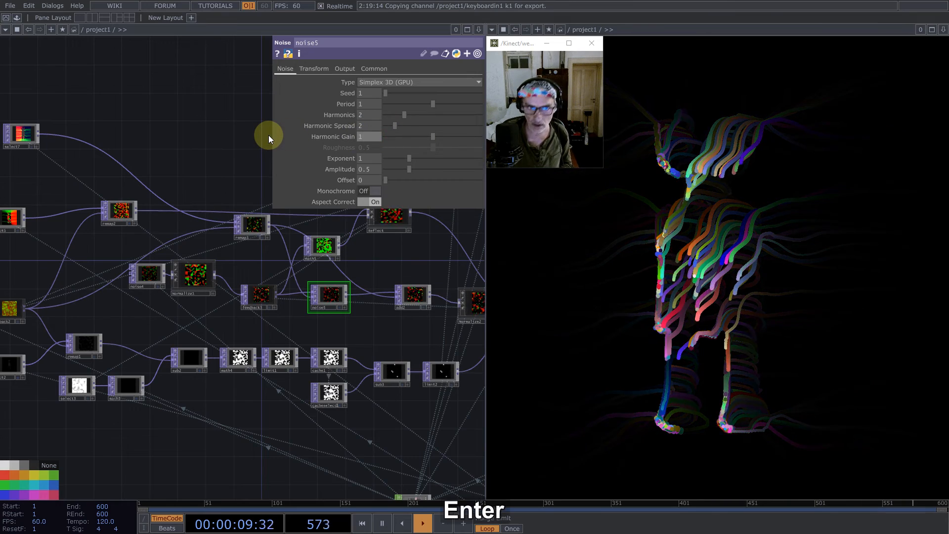
- Change noise5's Z translation expression to absTime.frame/16 and restart the particles
left_click(313, 70)
middle_click(352, 124)
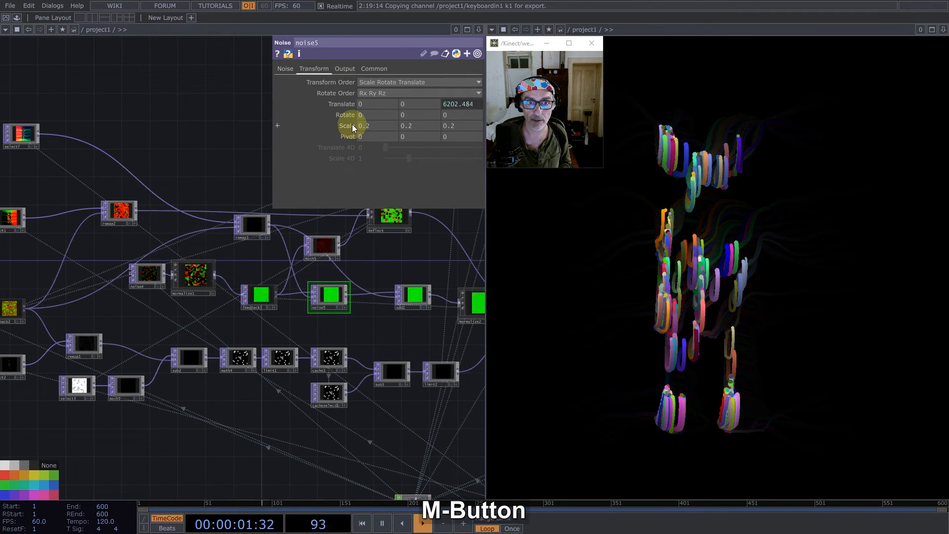
mouse_move(352, 125)
middle_mouse_down()
mouse_move(364, 125)
mouse_move(342, 125)
middle_mouse_up()
left_click(441, 107)
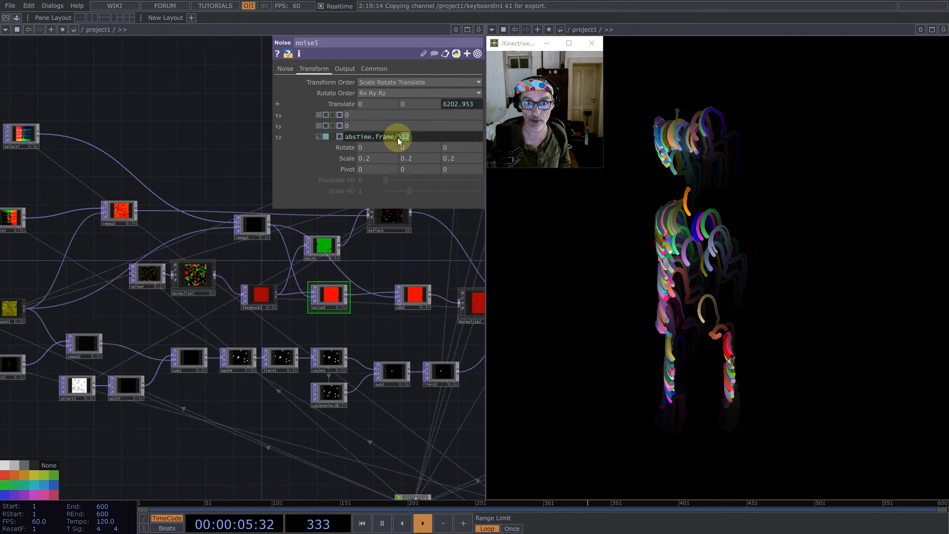
key("BackSpace")
key("BackSpace")
key("BackSpace")
type("1")
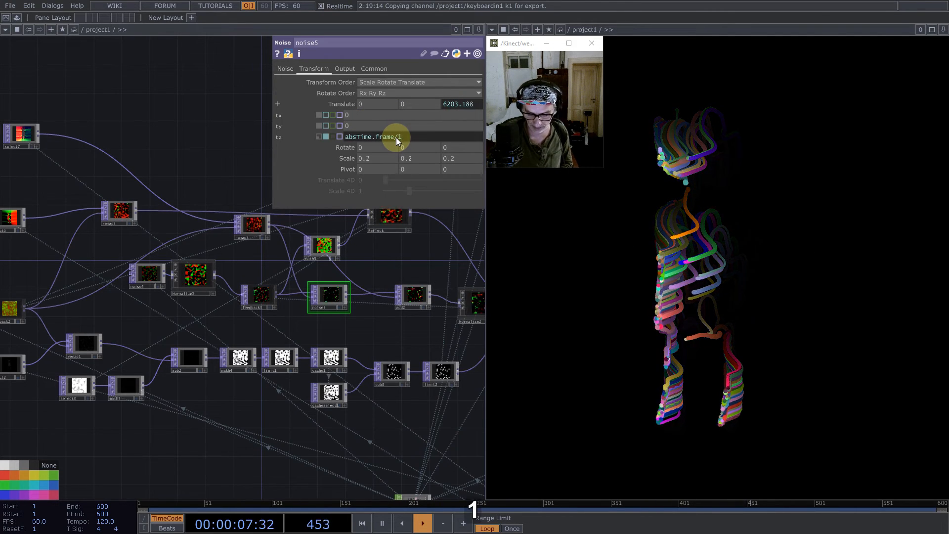
type("6")
key("Return")
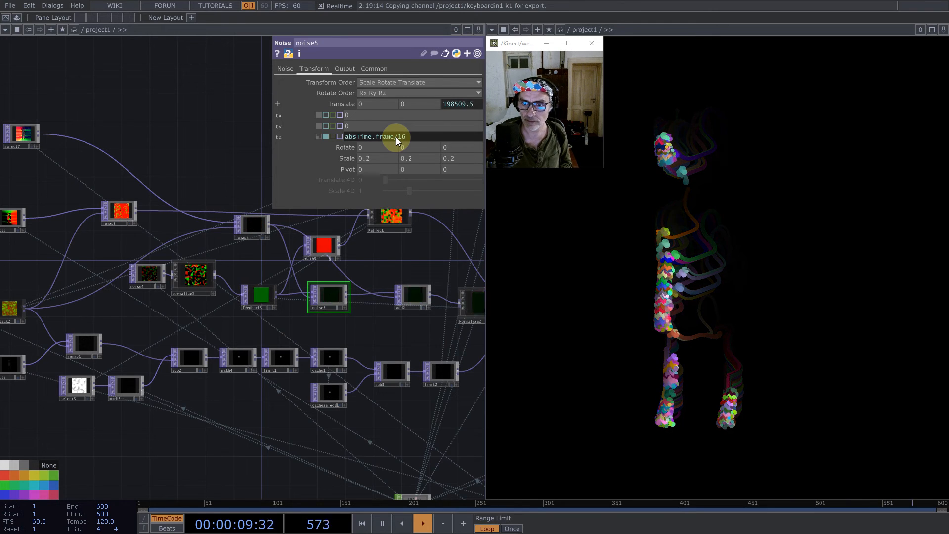
scroll(256, 308, "up", 3)
scroll(256, 307, "up", 2)
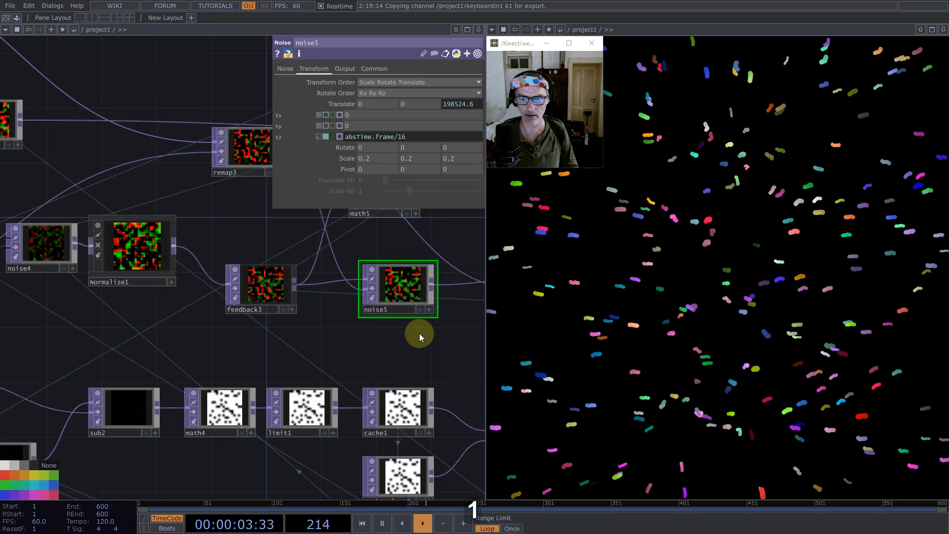
- Change noise5's Z translation expression to absTime.frame/128 and restart the particles
double_click(398, 140)
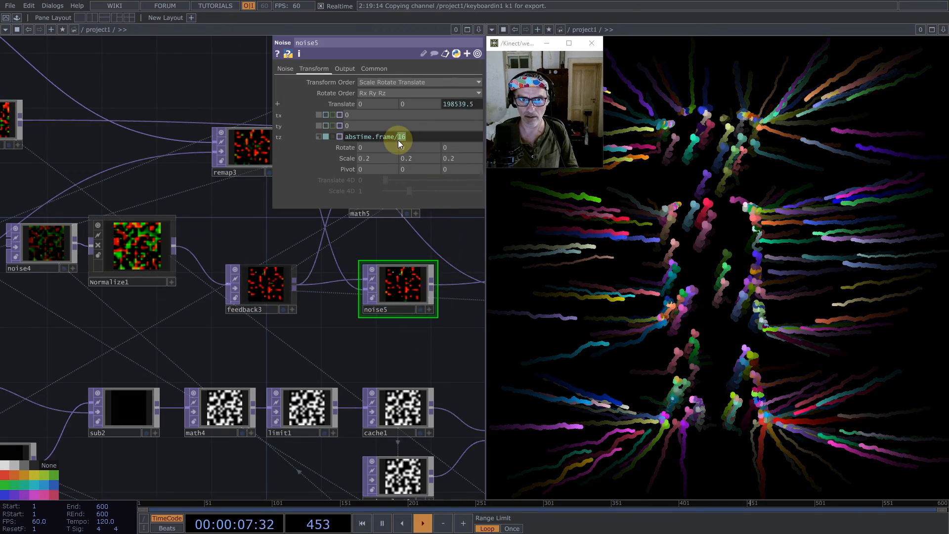
type("128")
key("Return")
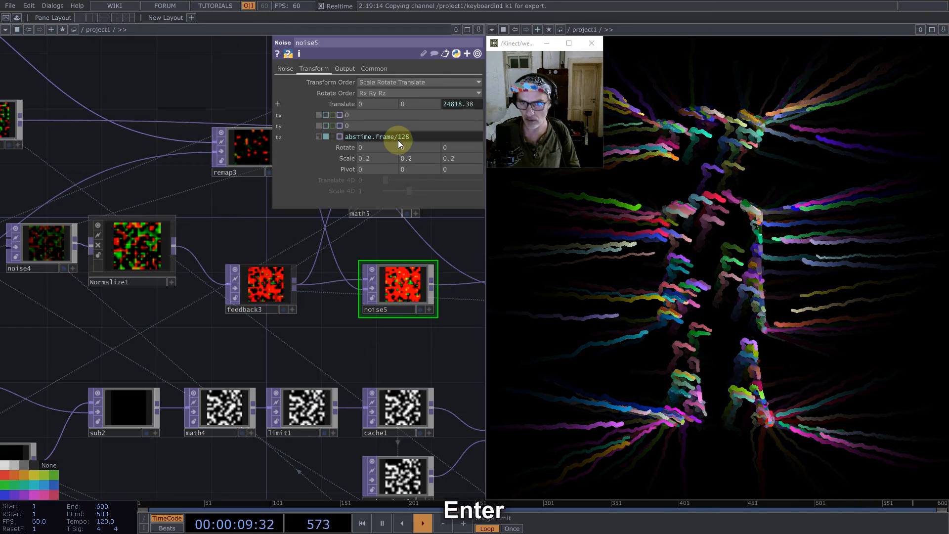
key("1")
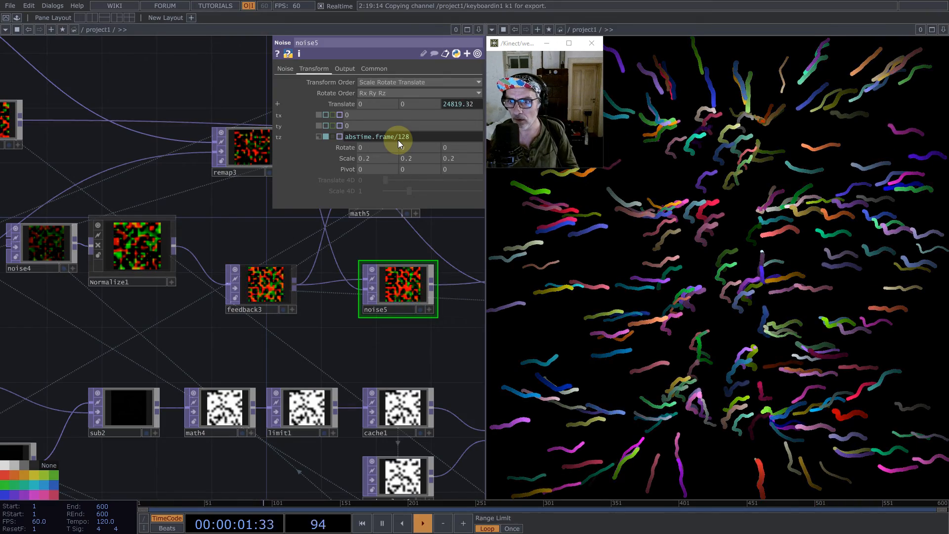
double_click(402, 138)
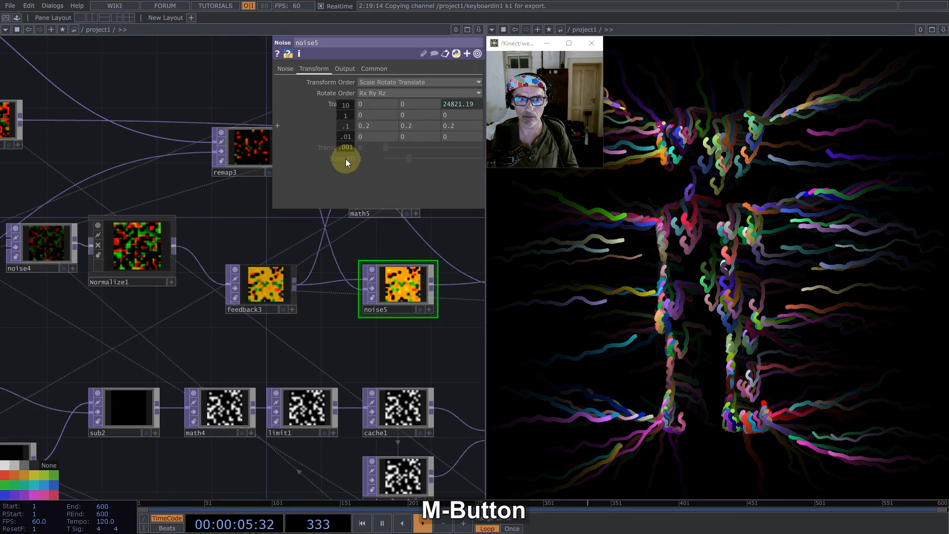
- Set noise5's Harmonic Gain to 0 and replace the connection into its second input with feedback3's output
left_click(285, 69)
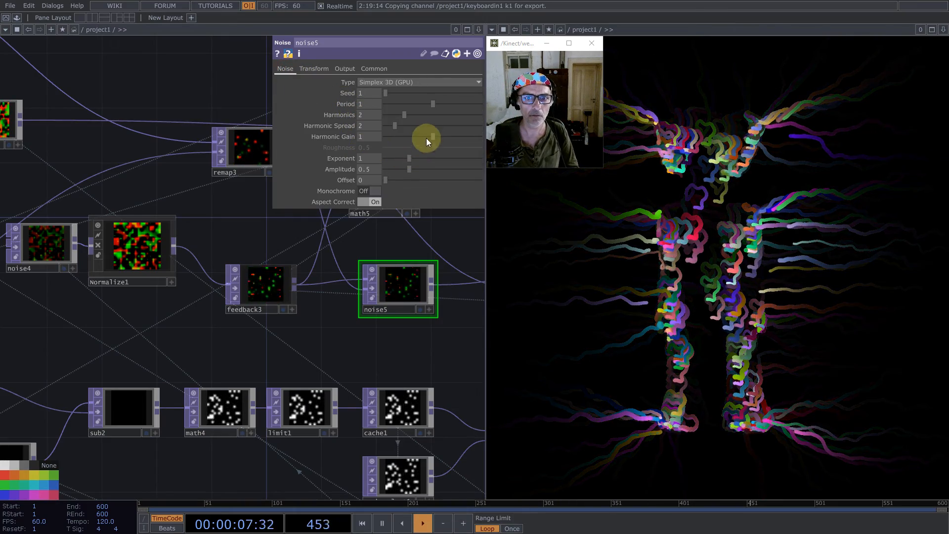
left_click(368, 135)
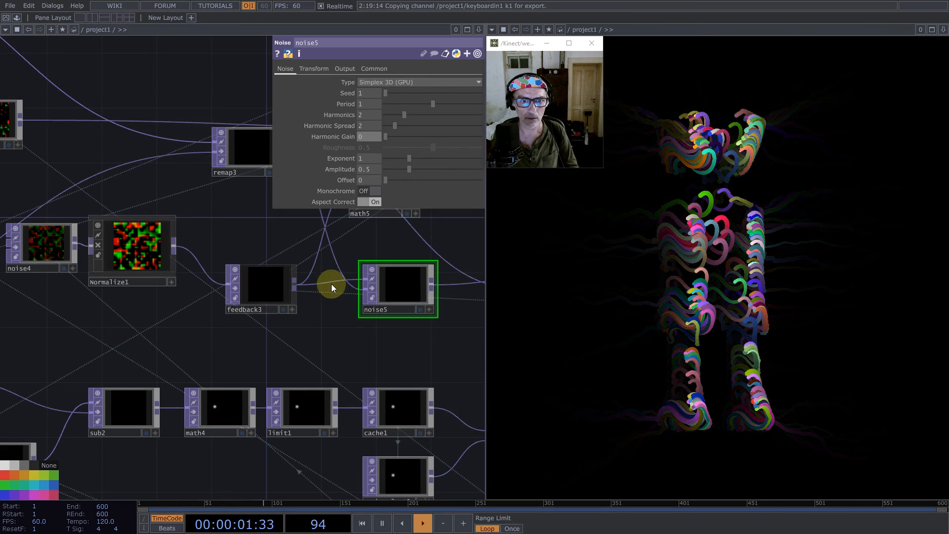
right_click(338, 265)
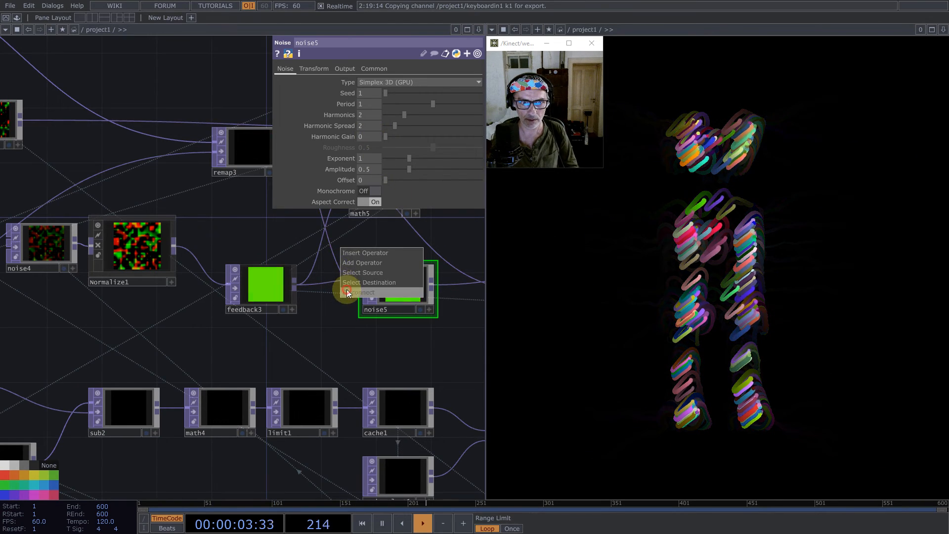
left_click(346, 289)
left_click_drag(292, 284, 364, 288)
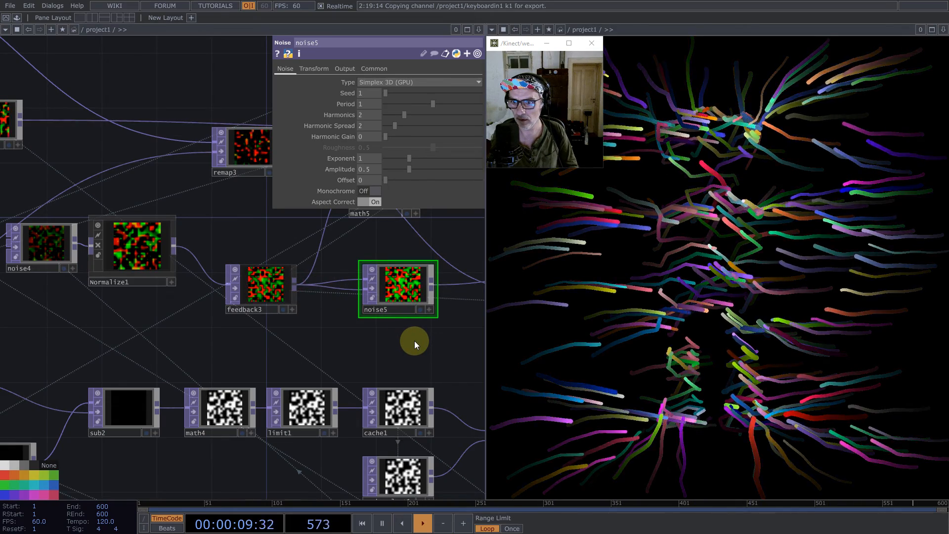
- Reduce noise5's Period to 0.04 and move the noise5 operator slightly down in the network
left_click_drag(397, 105, 388, 104)
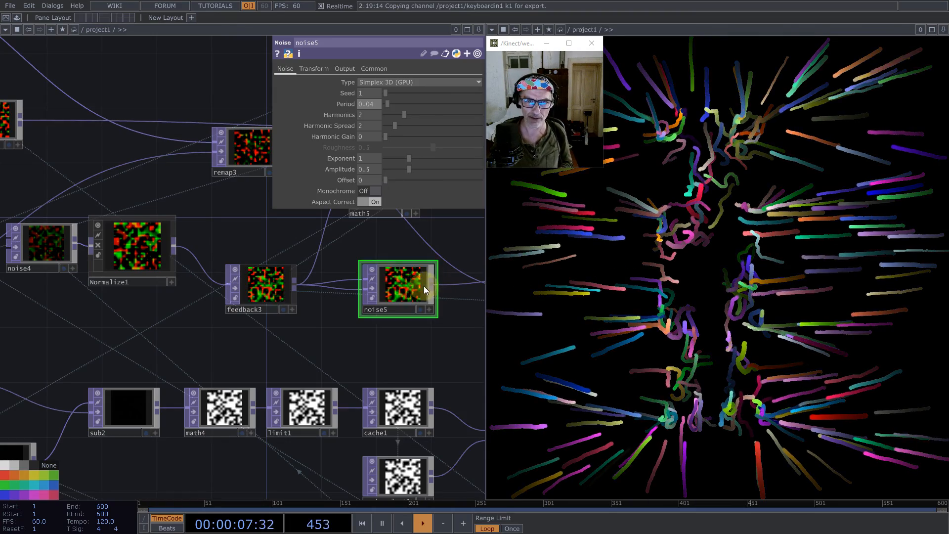
left_click_drag(409, 290, 394, 305)
scroll(335, 318, "down", 6)
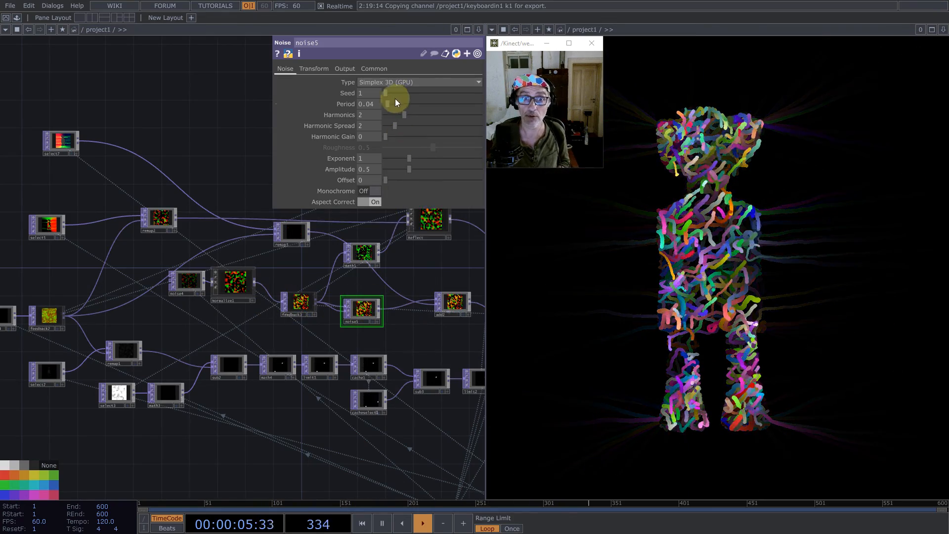
- Raise noise5's Period to 0.35 and restart the particles
left_click_drag(388, 104, 403, 105)
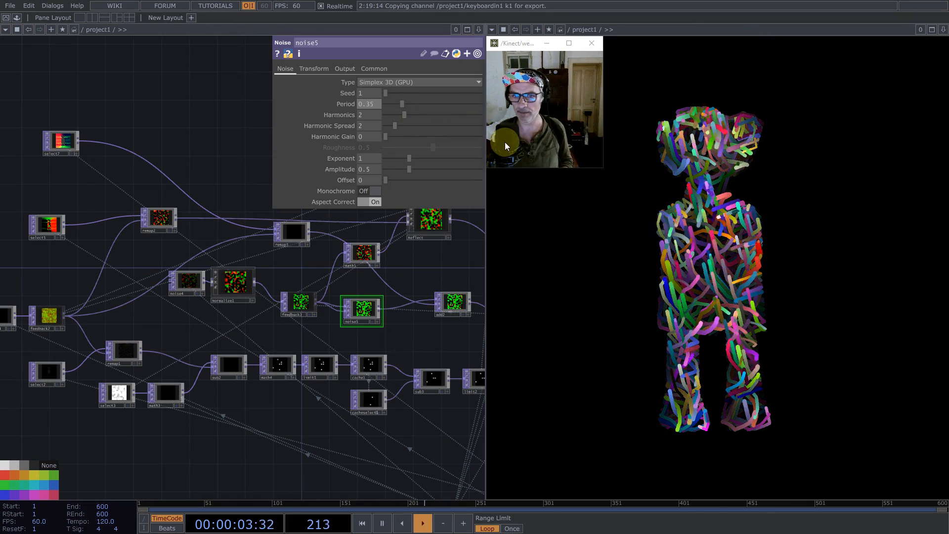
key("1")
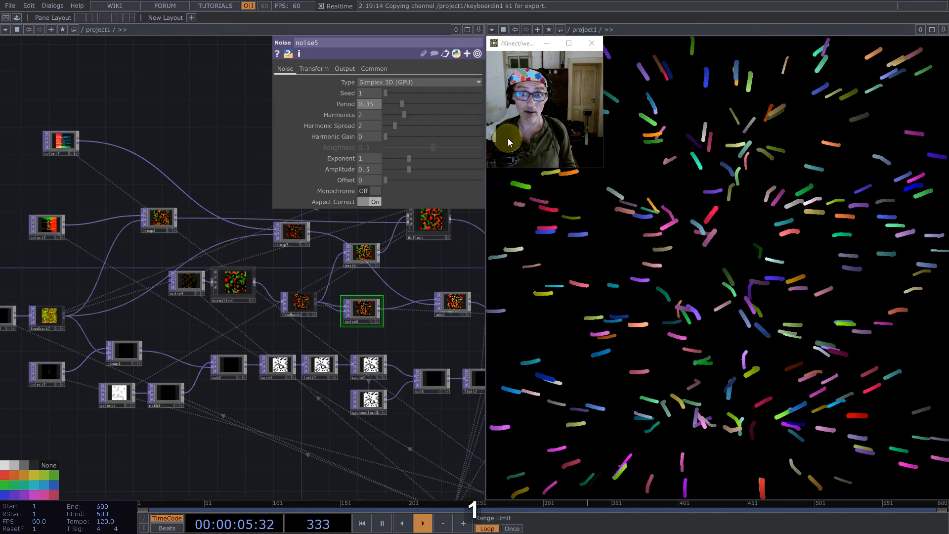